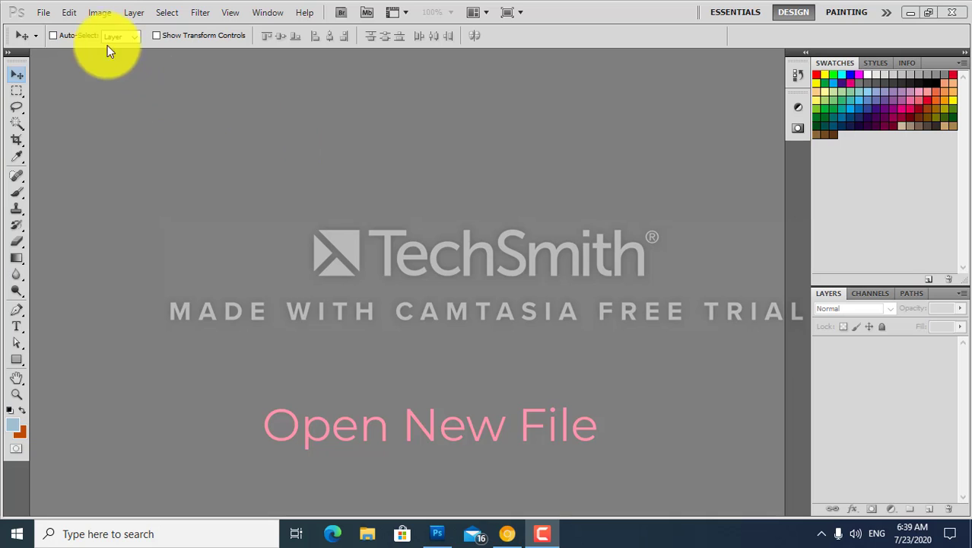
- Create a new document from the International Paper A4 preset (210×297 mm, 300 ppi)
{"action": "left_click", "coordinate": [48, 14]}
{"action": "left_click", "coordinate": [61, 32]}
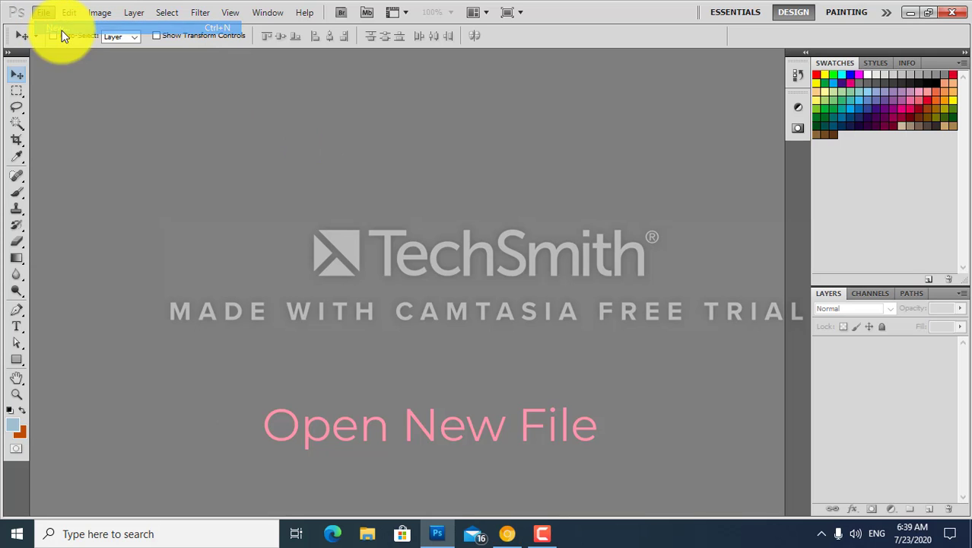
{"action": "left_click", "coordinate": [435, 146]}
{"action": "left_click", "coordinate": [434, 146]}
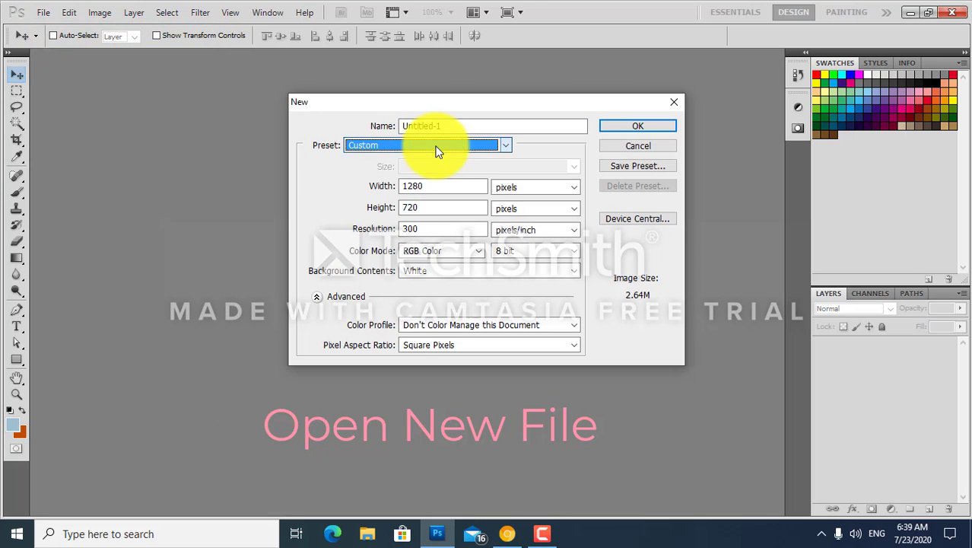
{"action": "left_click", "coordinate": [466, 144]}
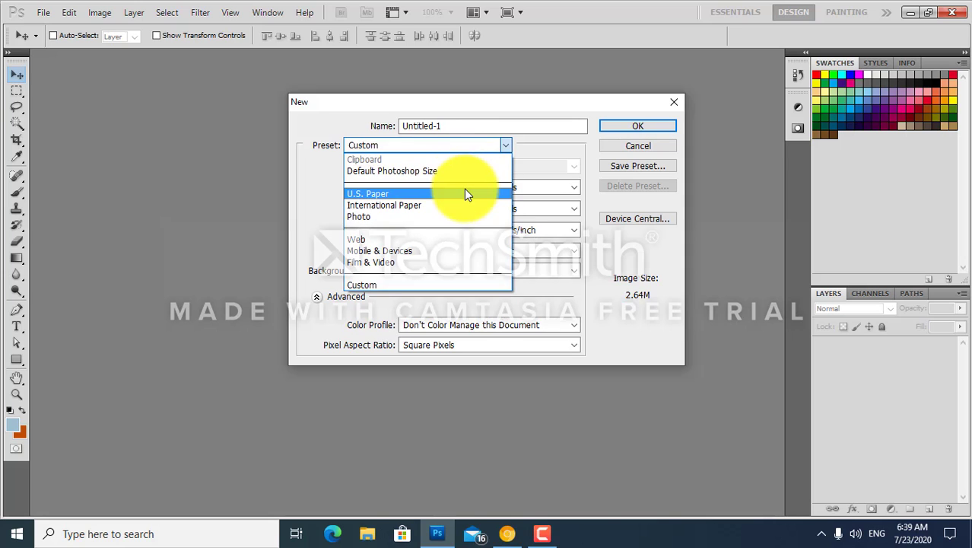
{"action": "left_click", "coordinate": [464, 190]}
{"action": "left_click", "coordinate": [457, 166]}
{"action": "left_click", "coordinate": [449, 144]}
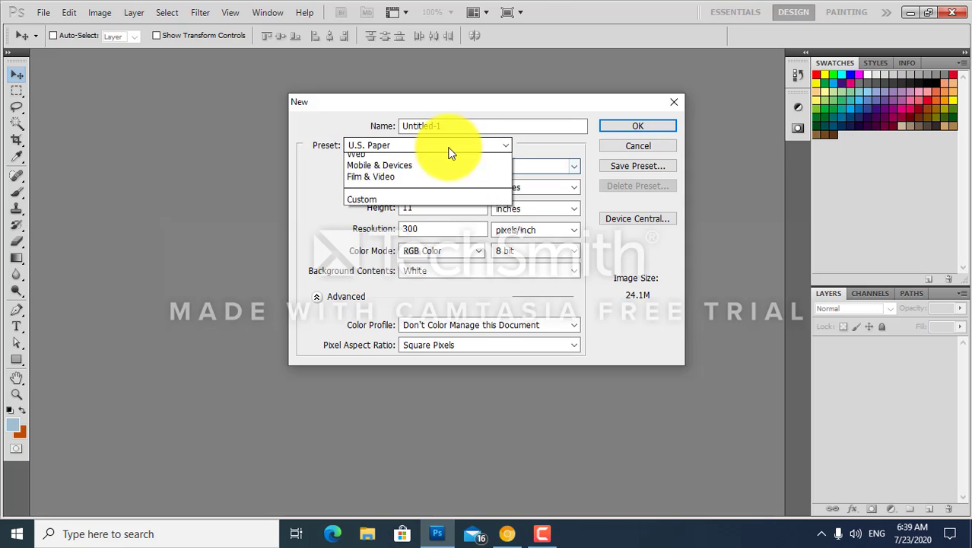
{"action": "left_click", "coordinate": [449, 204]}
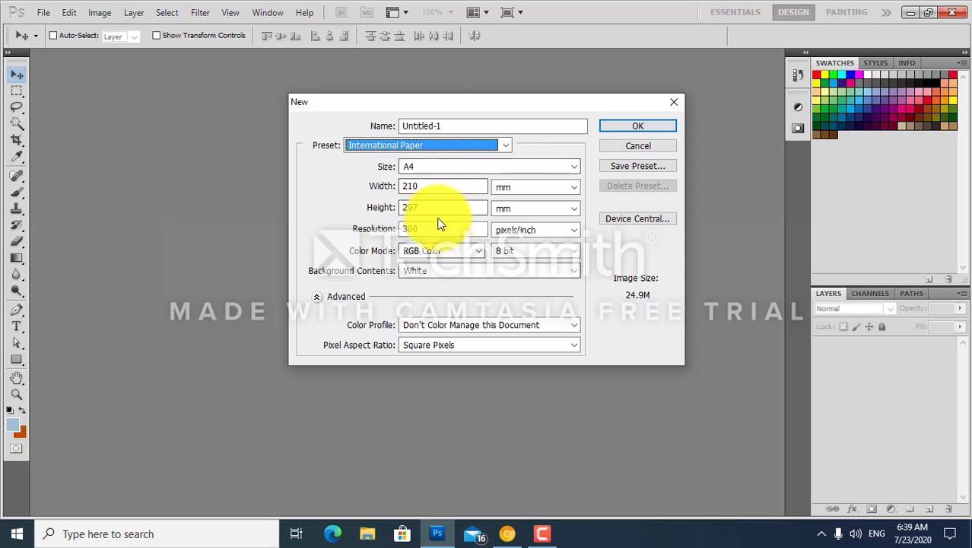
{"action": "left_click", "coordinate": [613, 128]}
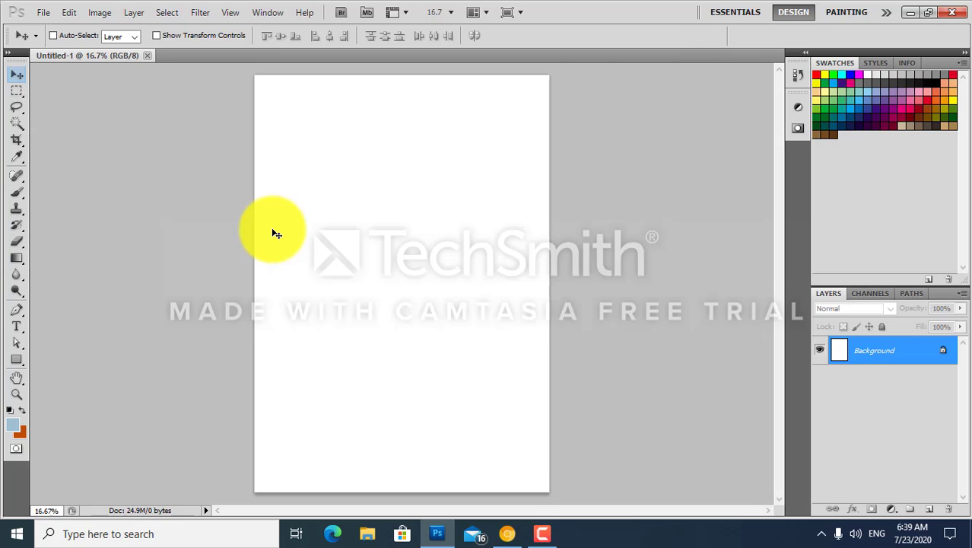
- Open the corporate flyer template JPG and cut the whole image onto its own layer
{"action": "key", "text": "ctrl+o"}
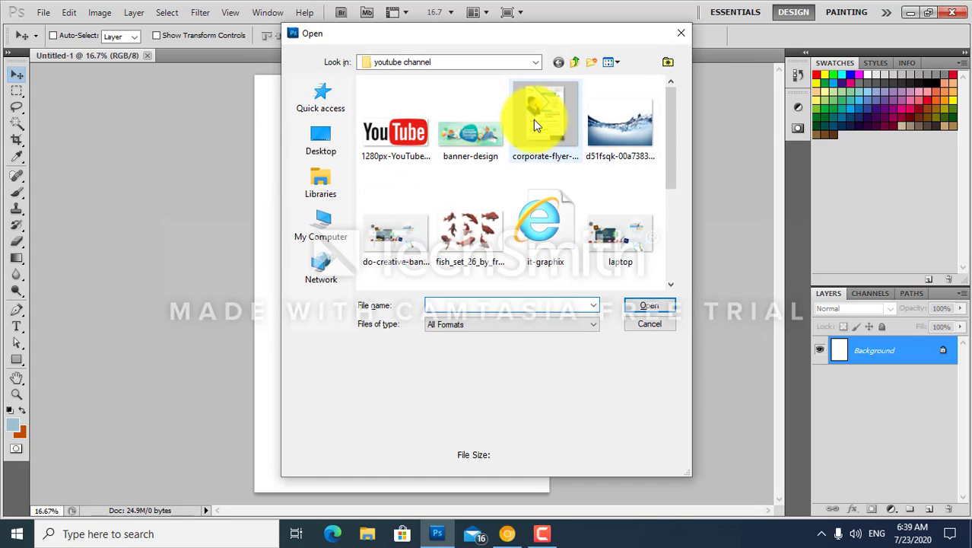
{"action": "mouse_move", "coordinate": [545, 118]}
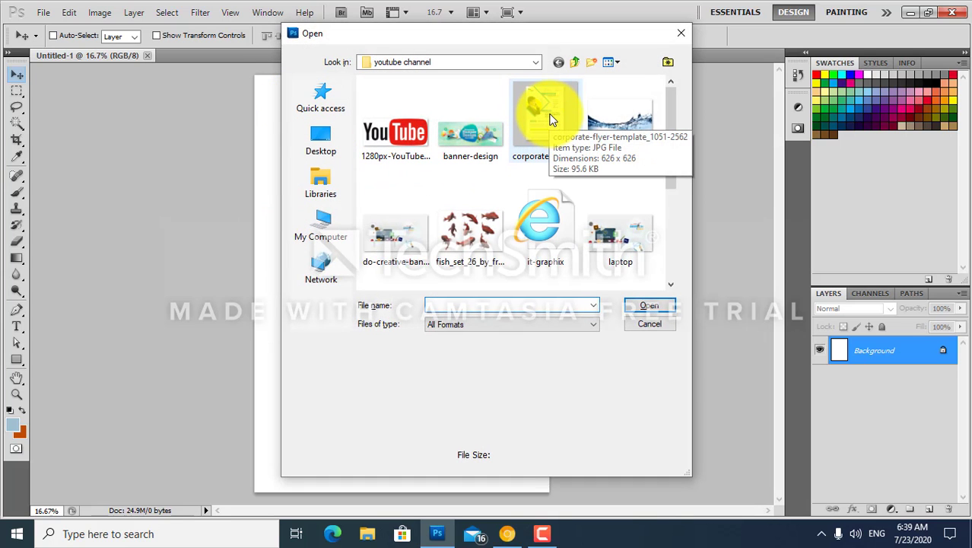
{"action": "double_click", "coordinate": [552, 120]}
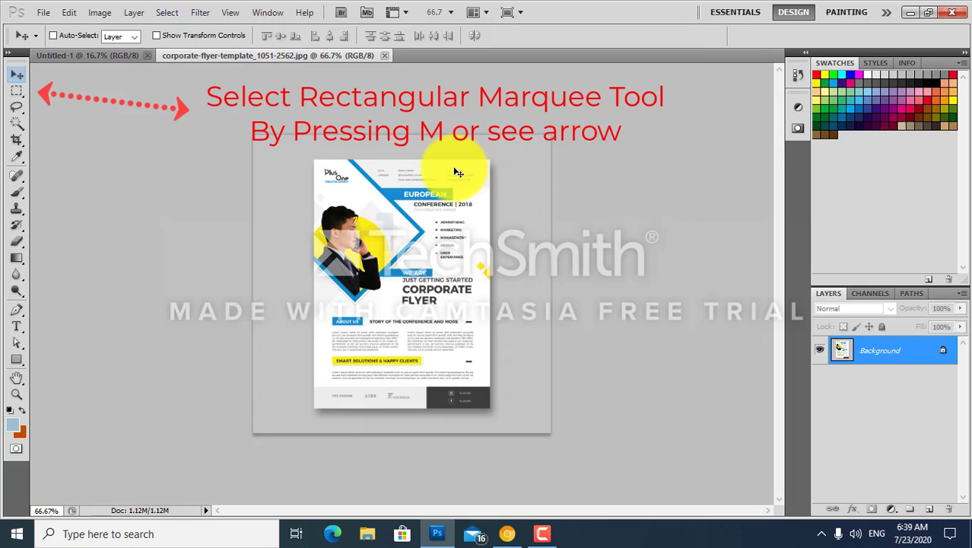
{"action": "key", "text": "m"}
{"action": "left_click_drag", "start_coordinate": [313, 159], "coordinate": [488, 407]}
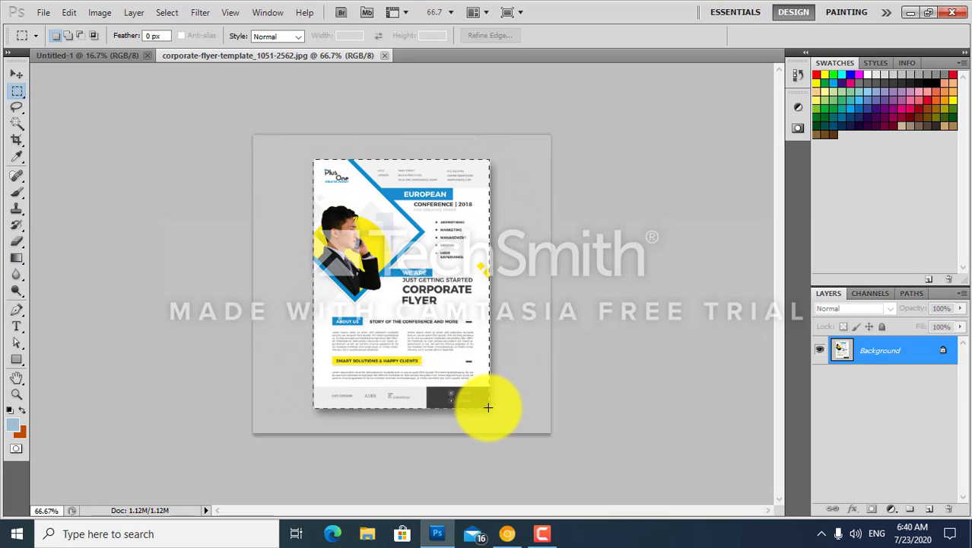
{"action": "left_click_drag", "start_coordinate": [487, 407], "coordinate": [489, 407]}
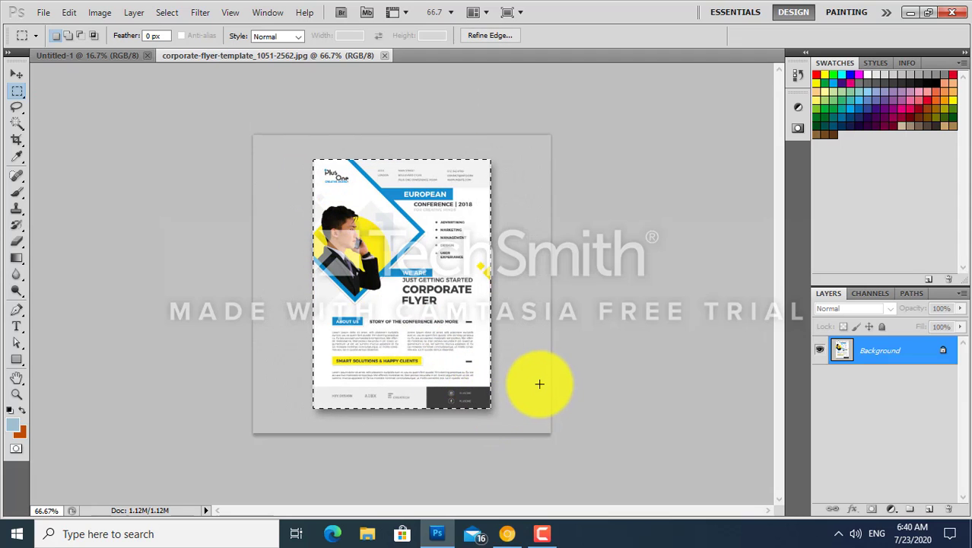
{"action": "key", "text": "ctrl+shift+j"}
- Move the flyer into Untitled-1 and scale it to fill the A4 page
{"action": "key", "text": "v"}
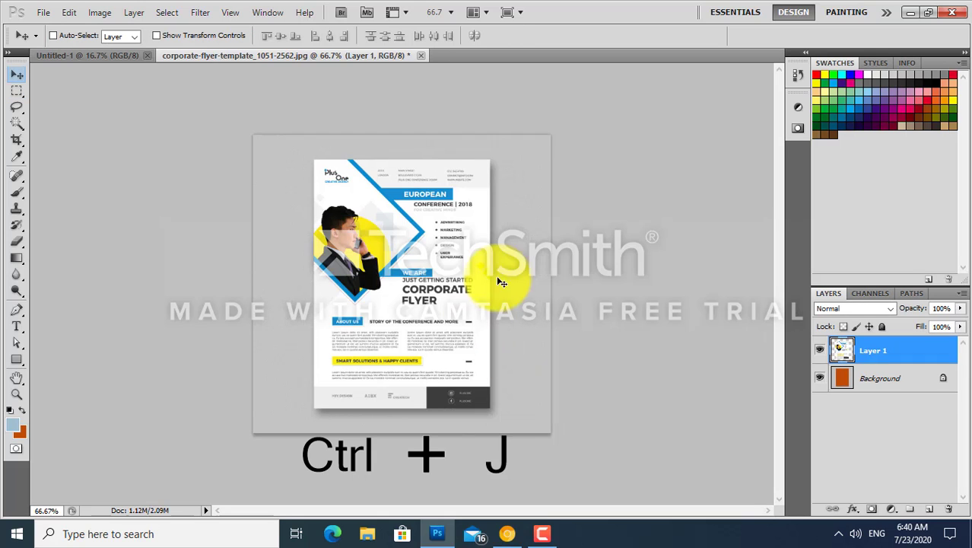
{"action": "mouse_move", "coordinate": [433, 228]}
{"action": "left_mouse_down"}
{"action": "mouse_move", "coordinate": [77, 54]}
{"action": "mouse_move", "coordinate": [300, 251]}
{"action": "left_mouse_up"}
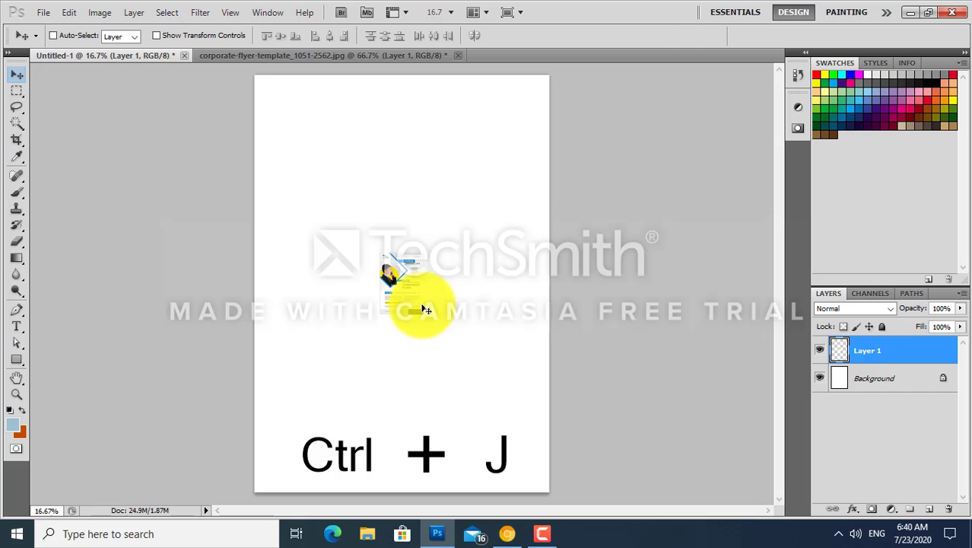
{"action": "key", "text": "ctrl+t"}
{"action": "mouse_move", "coordinate": [428, 245]}
{"action": "left_mouse_down"}
{"action": "mouse_move", "coordinate": [501, 186]}
{"action": "mouse_move", "coordinate": [579, 83]}
{"action": "left_mouse_up"}
{"action": "key", "text": "ctrl+t"}
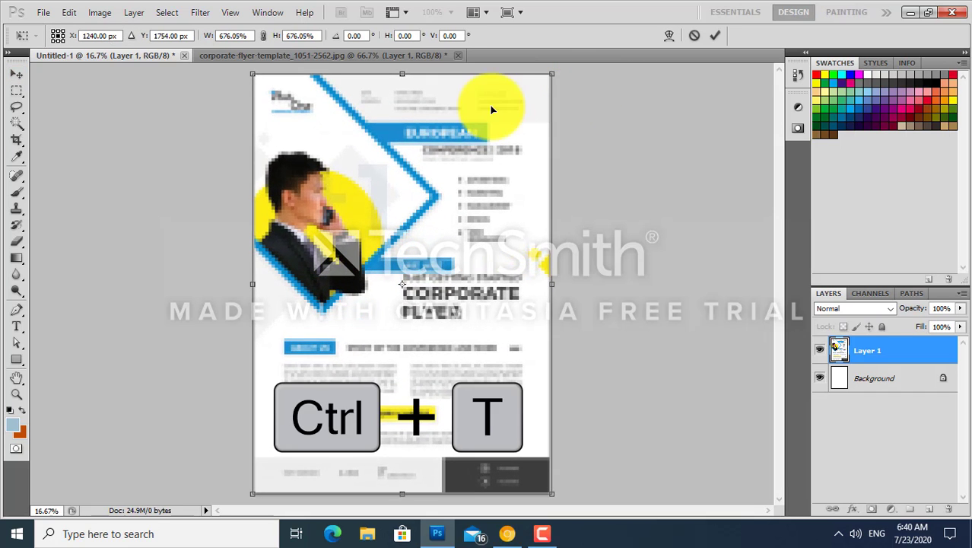
{"action": "double_click", "coordinate": [491, 110]}
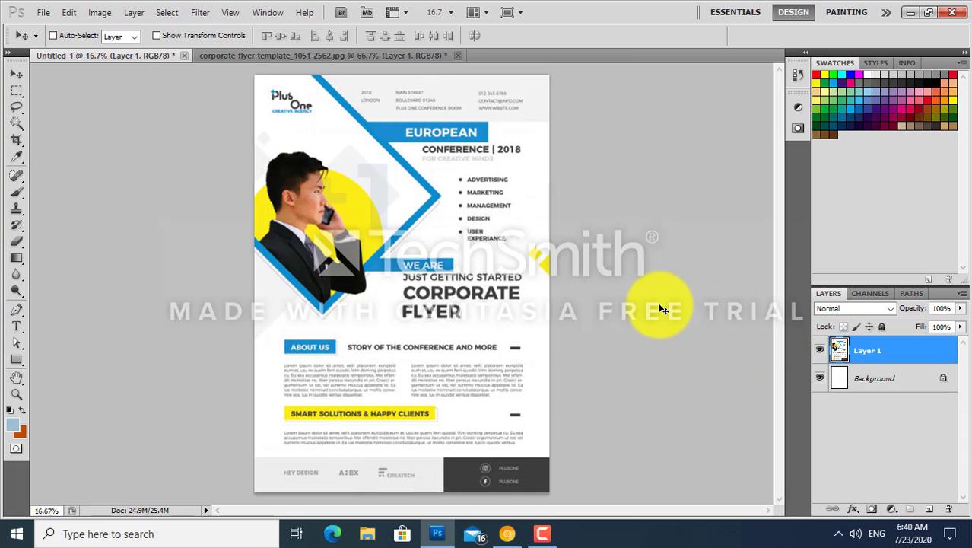
{"action": "key", "text": "u"}
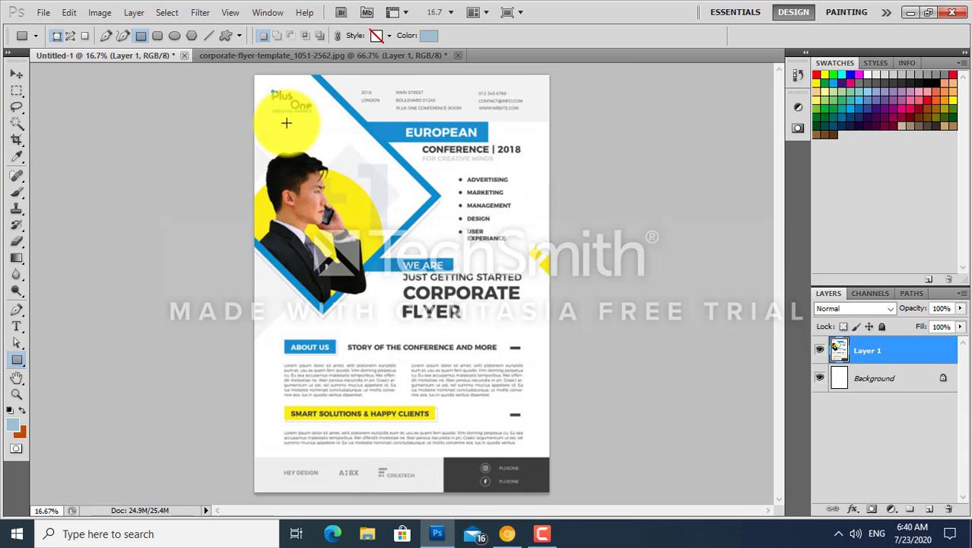
- Draw a pale blue rectangle and rotate it about 46° across the flyer's top-left
{"action": "mouse_move", "coordinate": [263, 117]}
{"action": "left_mouse_down"}
{"action": "mouse_move", "coordinate": [495, 236]}
{"action": "mouse_move", "coordinate": [526, 274]}
{"action": "left_mouse_up"}
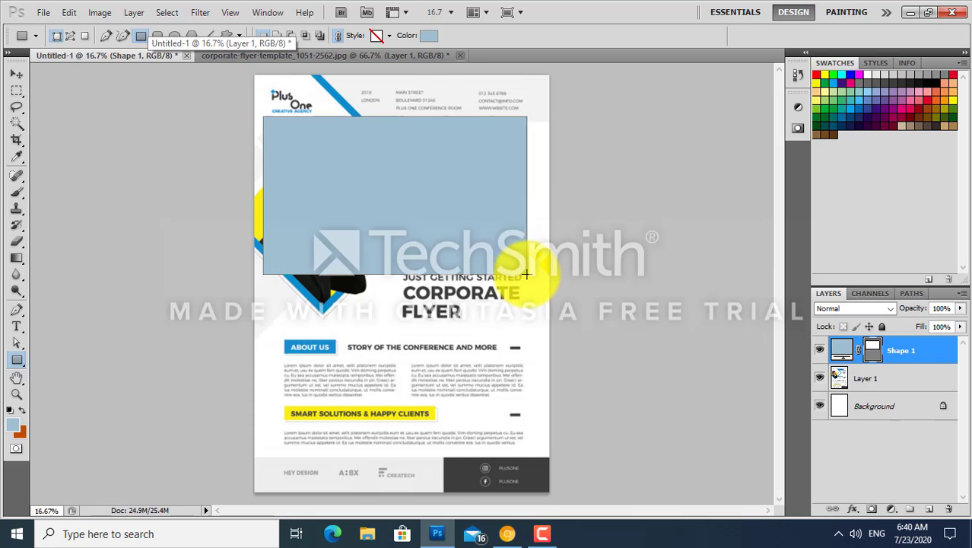
{"action": "key", "text": "ctrl+t"}
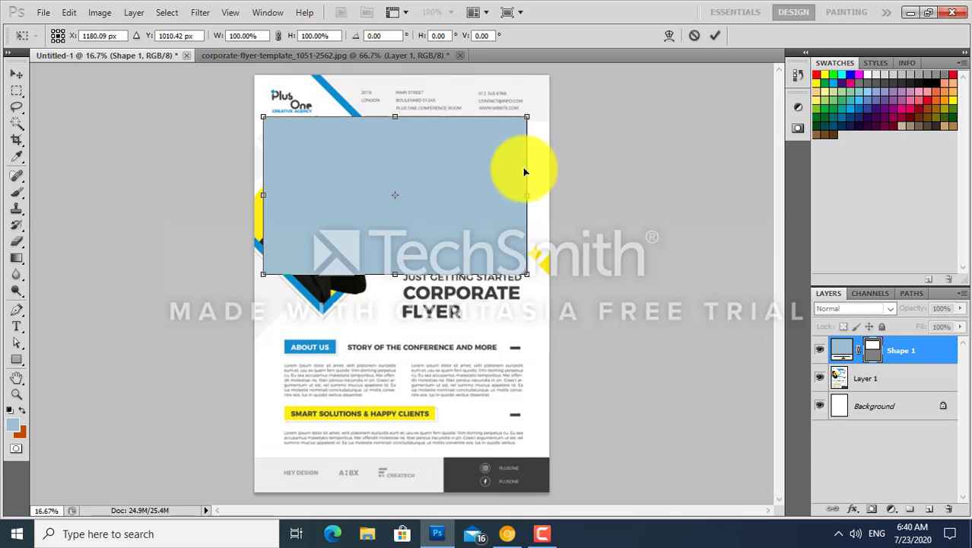
{"action": "left_click_drag", "start_coordinate": [525, 206], "coordinate": [548, 198]}
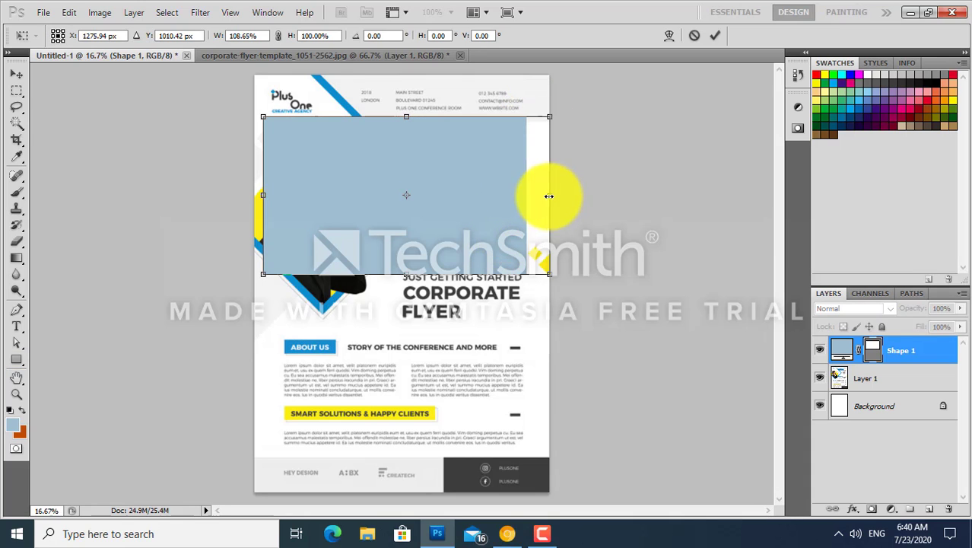
{"action": "mouse_move", "coordinate": [567, 112]}
{"action": "left_mouse_down"}
{"action": "mouse_move", "coordinate": [594, 139]}
{"action": "mouse_move", "coordinate": [612, 232]}
{"action": "left_mouse_up"}
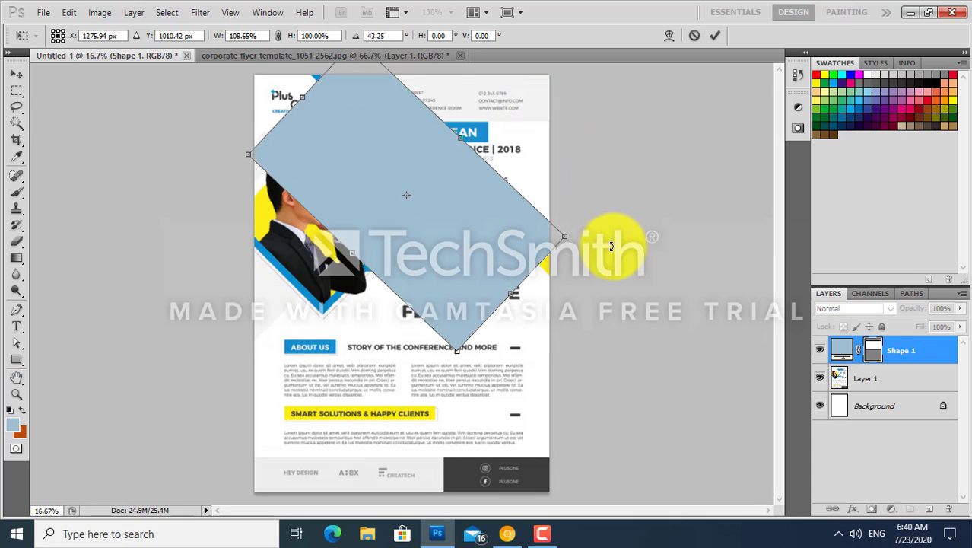
{"action": "mouse_move", "coordinate": [472, 244]}
{"action": "left_mouse_down"}
{"action": "mouse_move", "coordinate": [368, 236]}
{"action": "mouse_move", "coordinate": [371, 190]}
{"action": "mouse_move", "coordinate": [350, 214]}
{"action": "mouse_move", "coordinate": [364, 204]}
{"action": "left_mouse_up"}
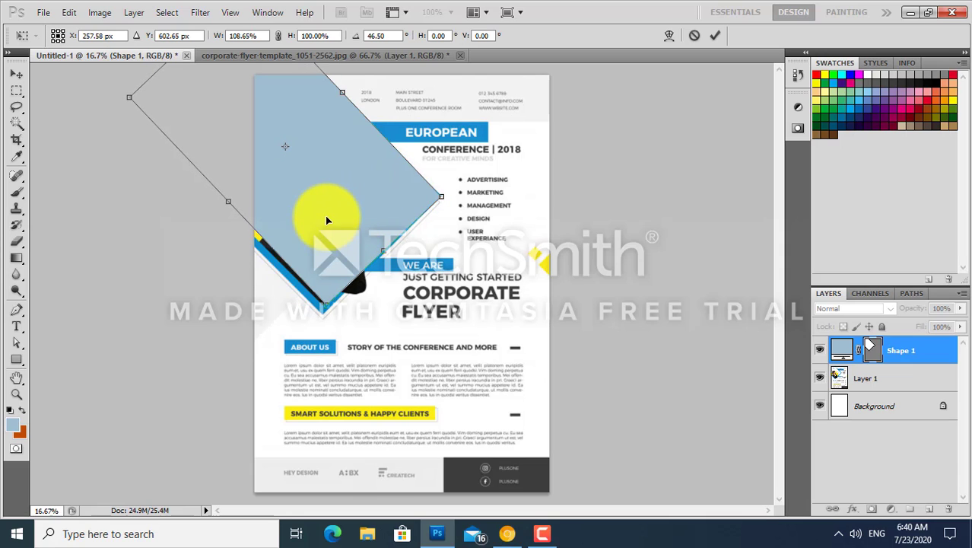
- Distort the rotated shape's corners to match the blue diagonal area and commit
{"action": "right_click", "coordinate": [305, 185]}
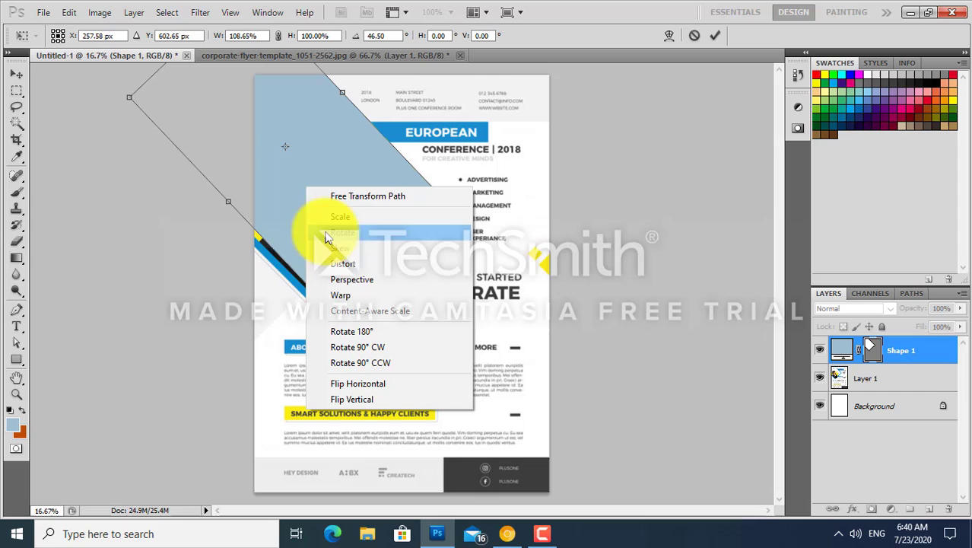
{"action": "left_click", "coordinate": [361, 277]}
{"action": "left_click_drag", "start_coordinate": [329, 308], "coordinate": [323, 314]}
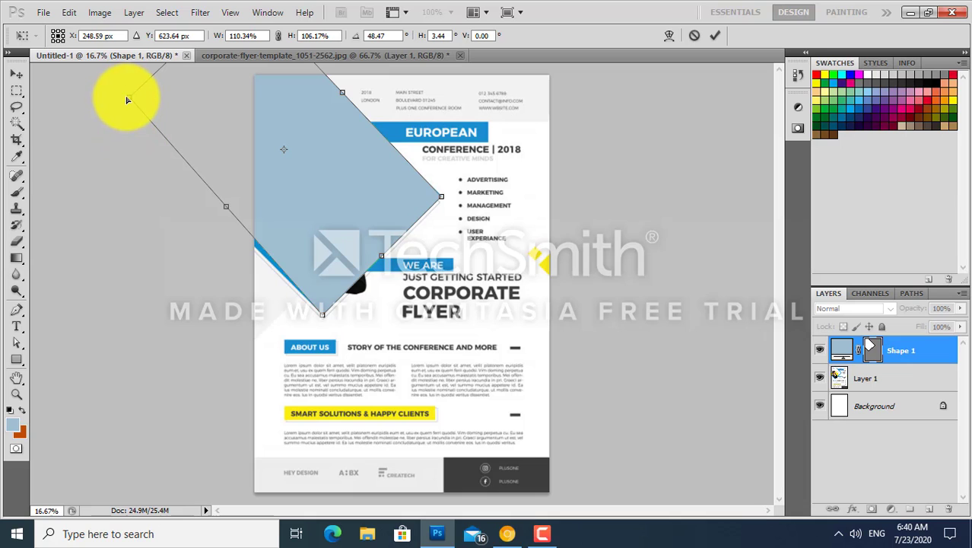
{"action": "left_click_drag", "start_coordinate": [129, 96], "coordinate": [118, 108]}
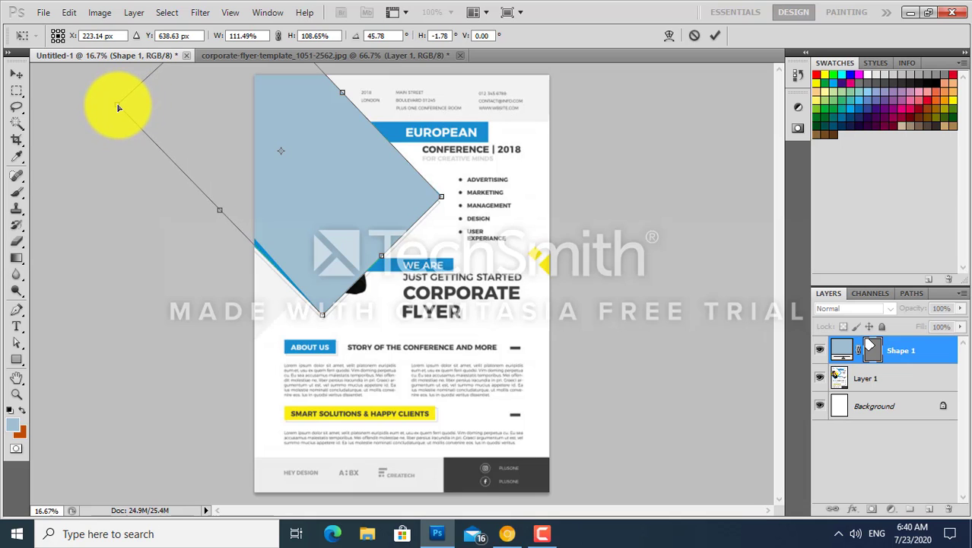
{"action": "double_click", "coordinate": [346, 173]}
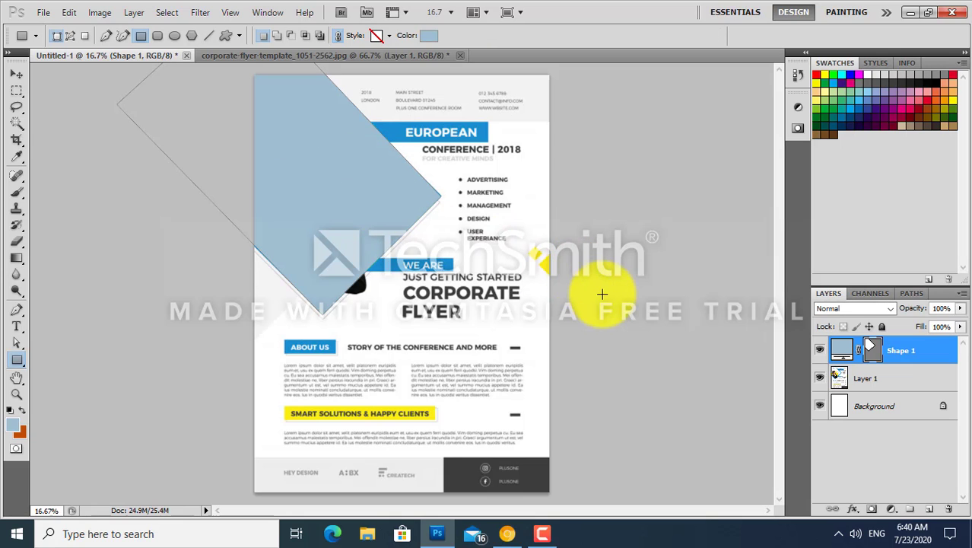
- Load Shape 1's outline as a selection and contract it by 10 pixels
{"action": "key", "text": "v"}
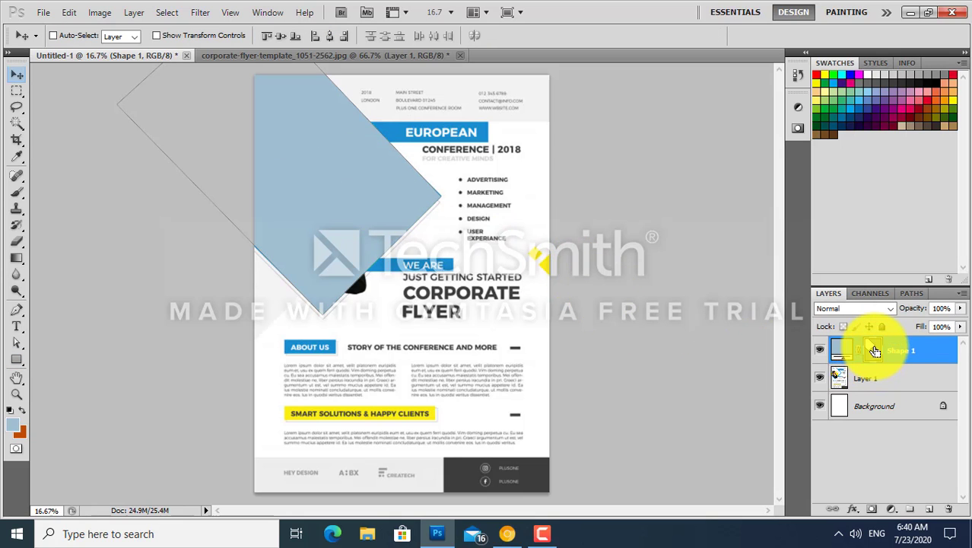
{"action": "left_click", "coordinate": [875, 351], "text": "ctrl"}
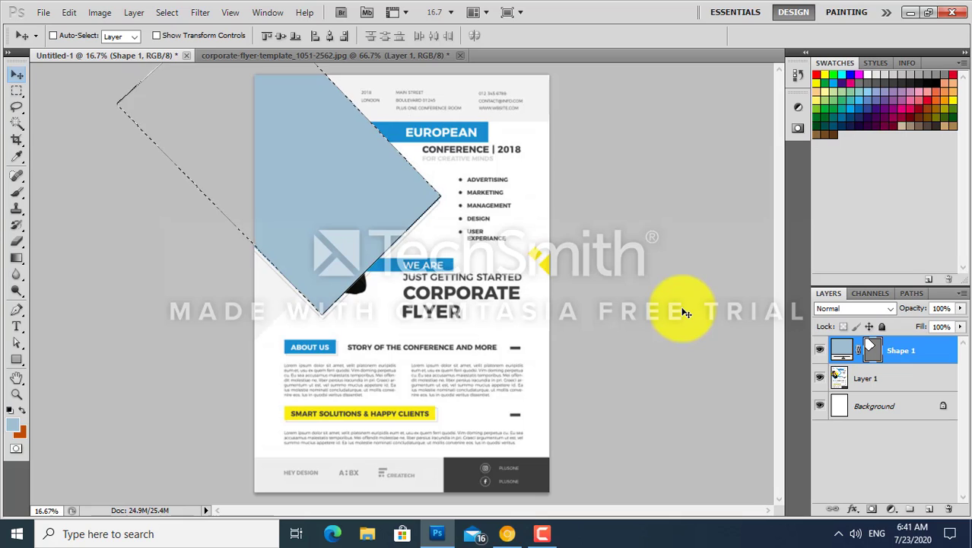
{"action": "key", "text": "s"}
{"action": "key", "text": "alt+s"}
{"action": "key", "text": "m"}
{"action": "key", "text": "c"}
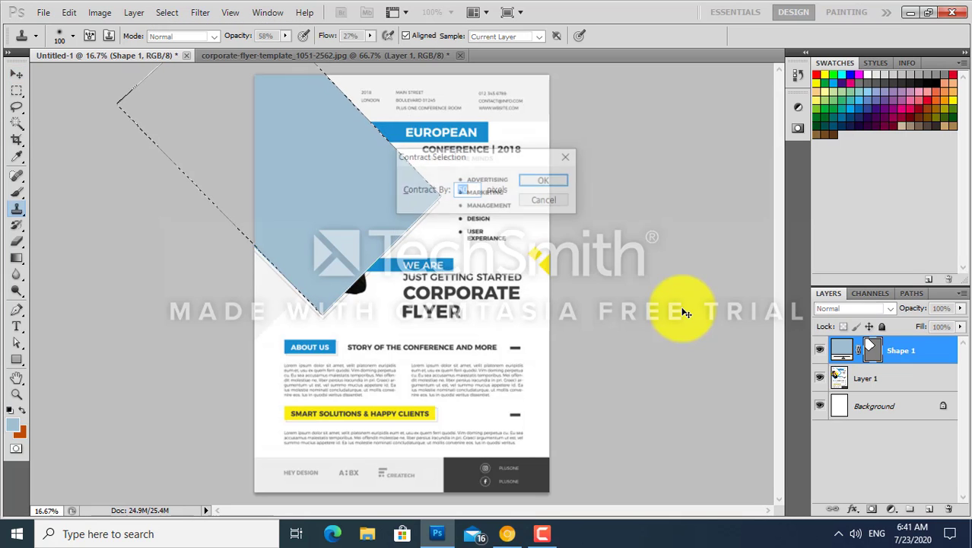
{"action": "type", "text": "10"}
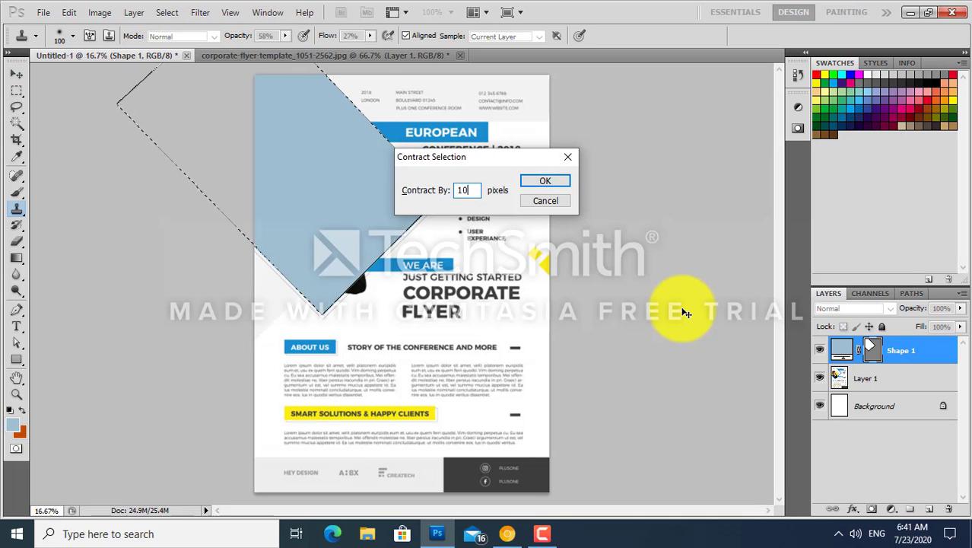
{"action": "key", "text": "Return"}
{"action": "key", "text": "v"}
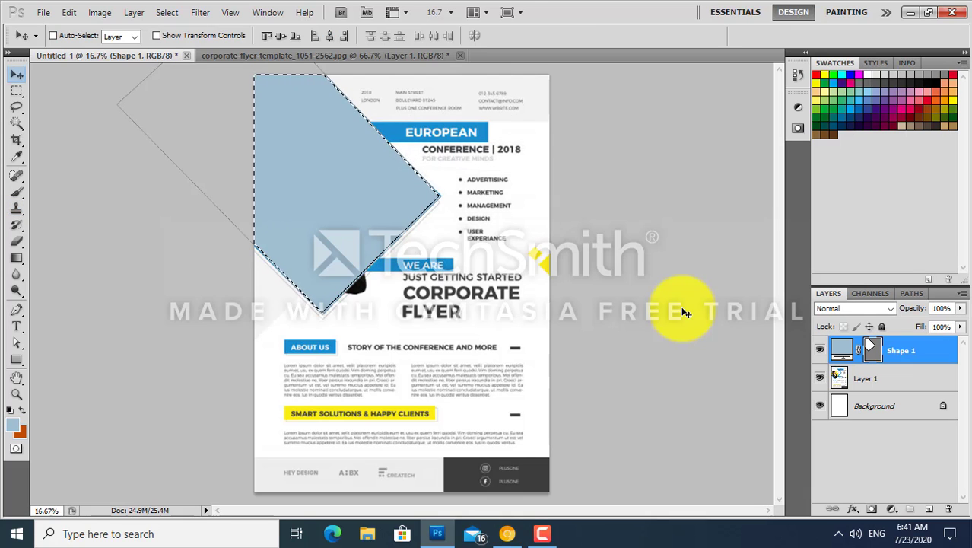
{"action": "key", "text": "ctrl+z"}
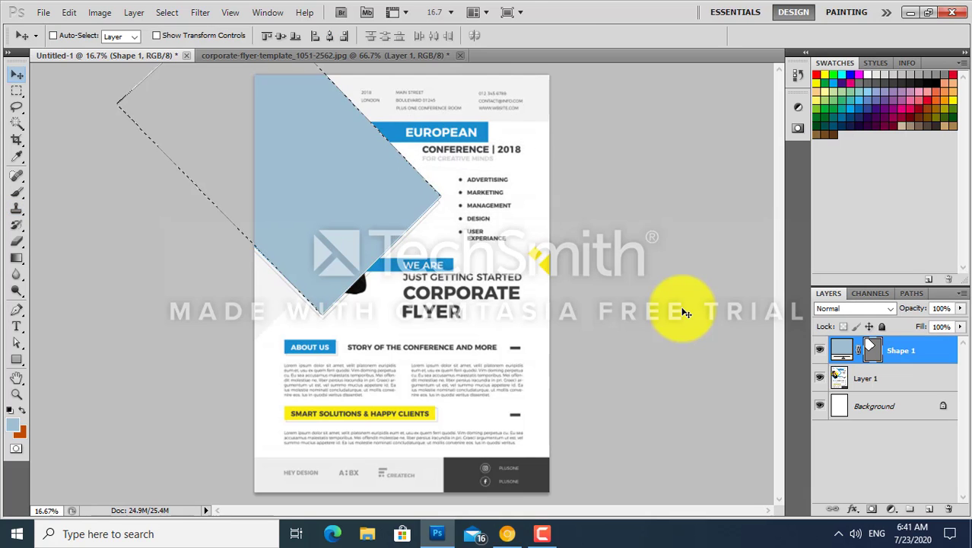
{"action": "key", "text": "alt+s"}
{"action": "key", "text": "m"}
{"action": "key", "text": "c"}
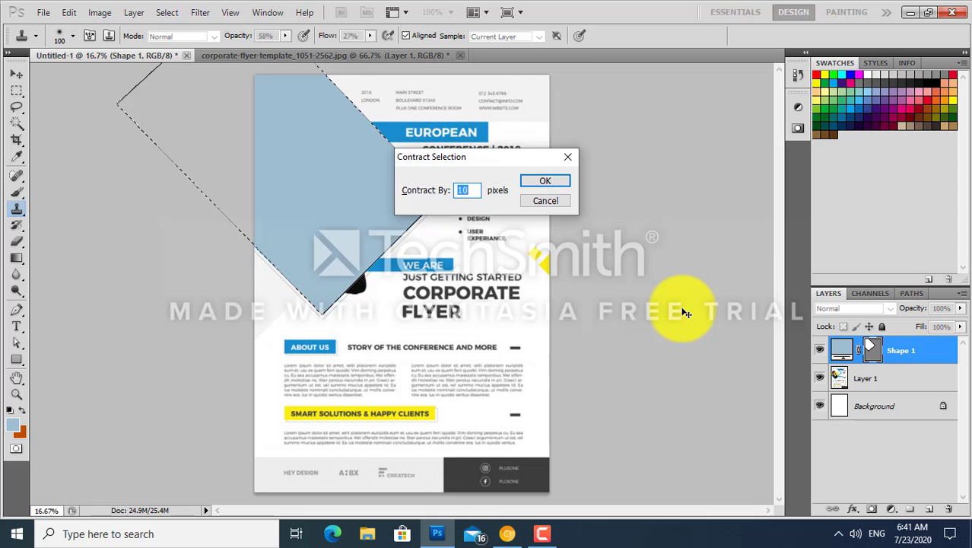
{"action": "key", "text": "Return"}
{"action": "key", "text": "v"}
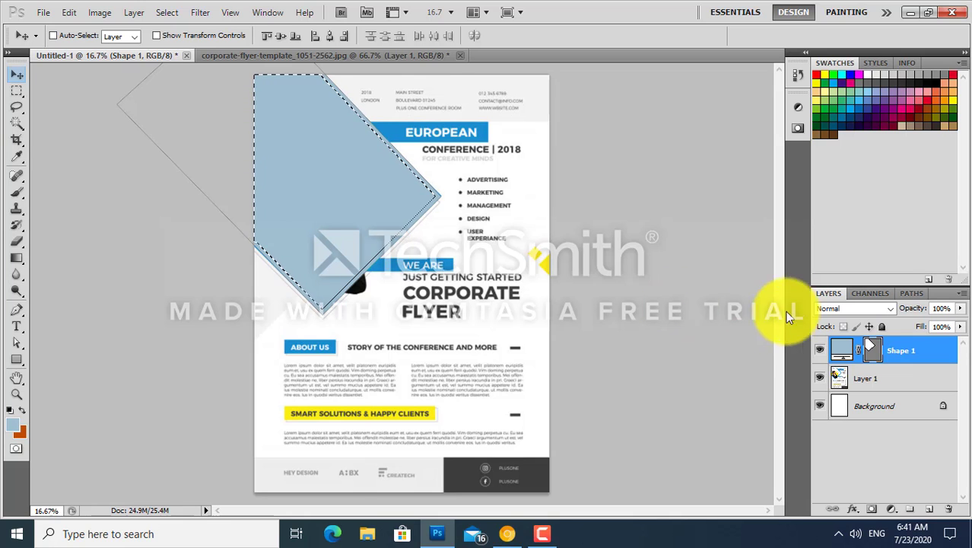
- Rasterize Shape 1 and remove its inner area, leaving only a thin blue border
{"action": "right_click", "coordinate": [913, 353]}
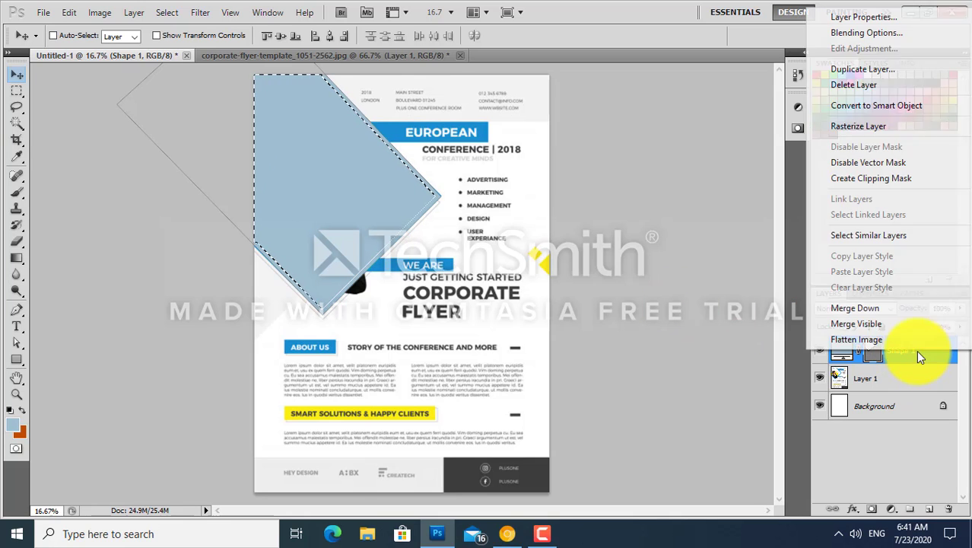
{"action": "left_click", "coordinate": [882, 126]}
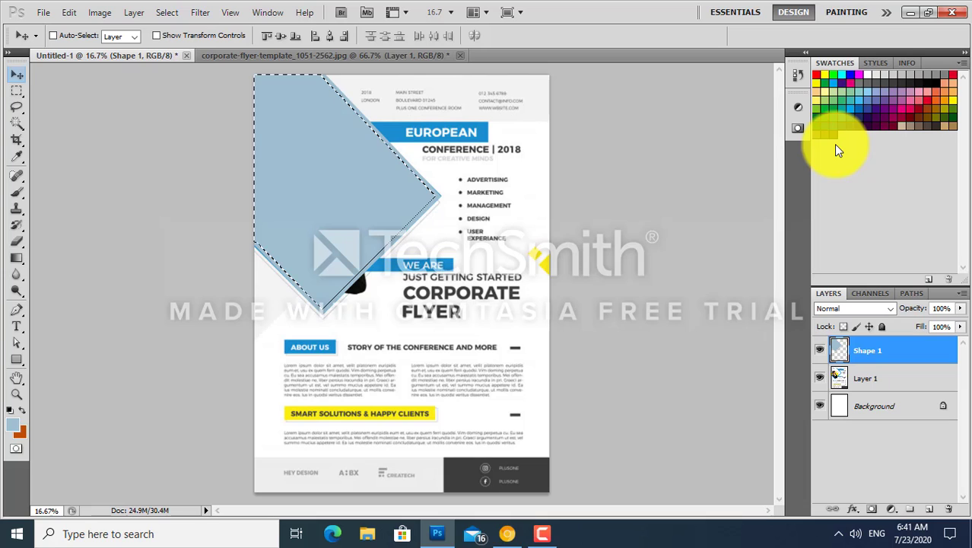
{"action": "key", "text": "ctrl+j"}
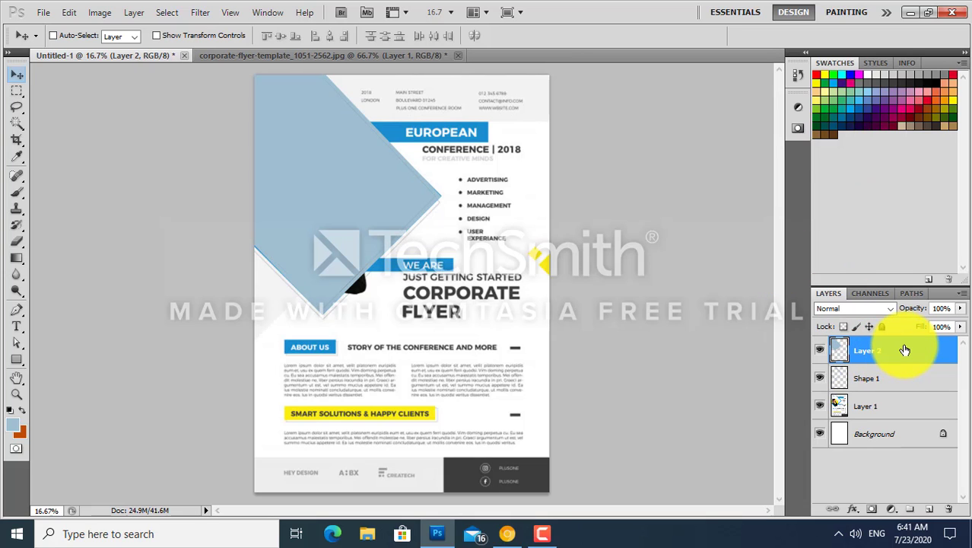
{"action": "key", "text": "Delete"}
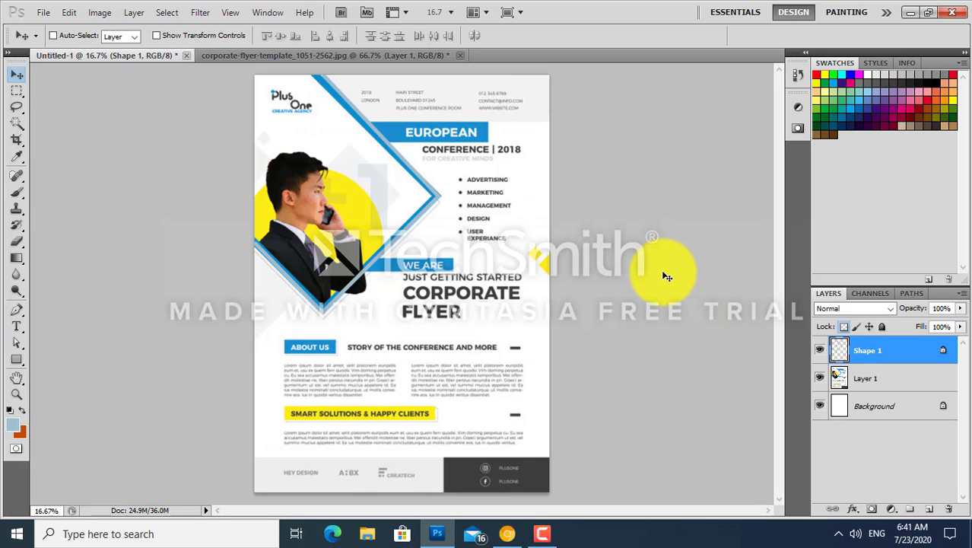
- Sample the template's yellow and draw a circle over the man's photo, placed beneath Shape 1
{"action": "key", "text": "i"}
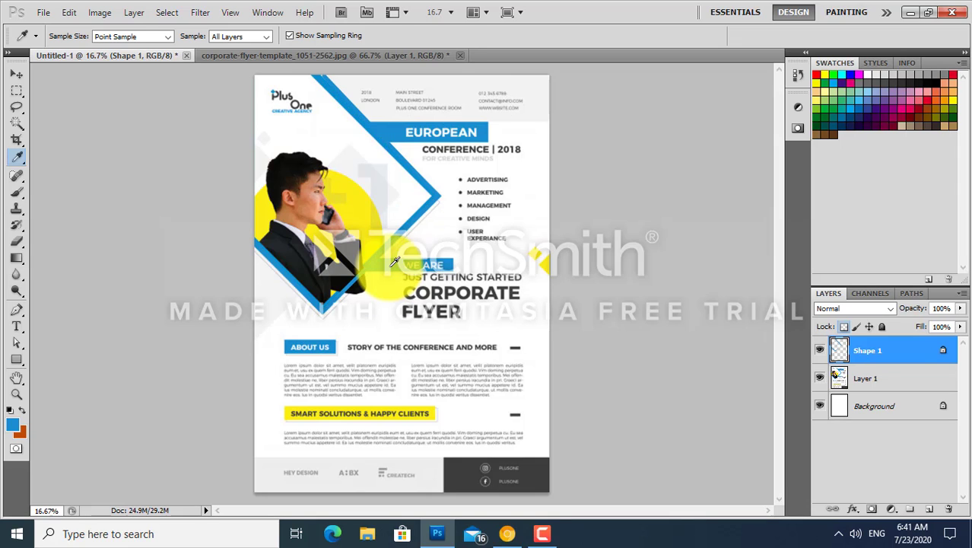
{"action": "key", "text": "v"}
{"action": "mouse_move", "coordinate": [369, 279]}
{"action": "left_mouse_down"}
{"action": "mouse_move", "coordinate": [349, 227]}
{"action": "mouse_move", "coordinate": [267, 200]}
{"action": "left_mouse_up"}
{"action": "key", "text": "i"}
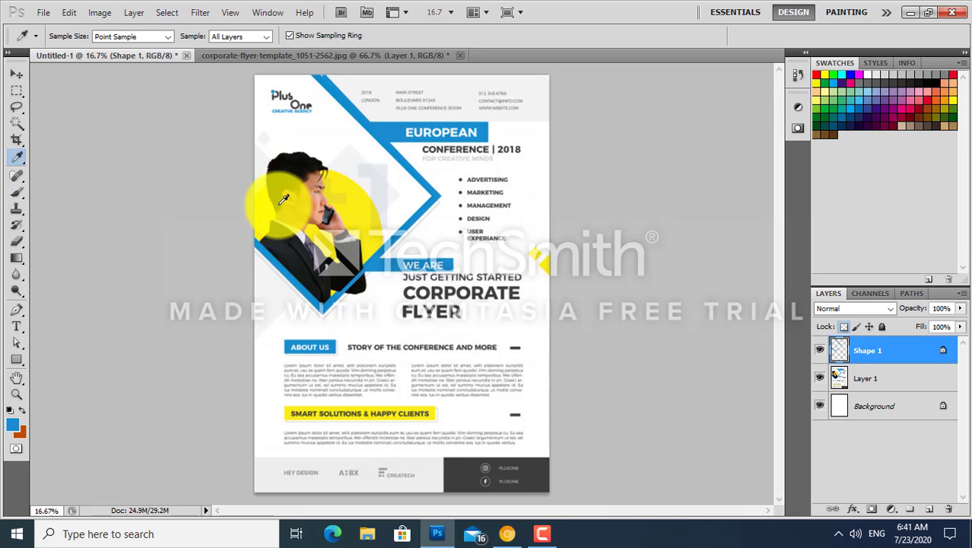
{"action": "key", "text": "u"}
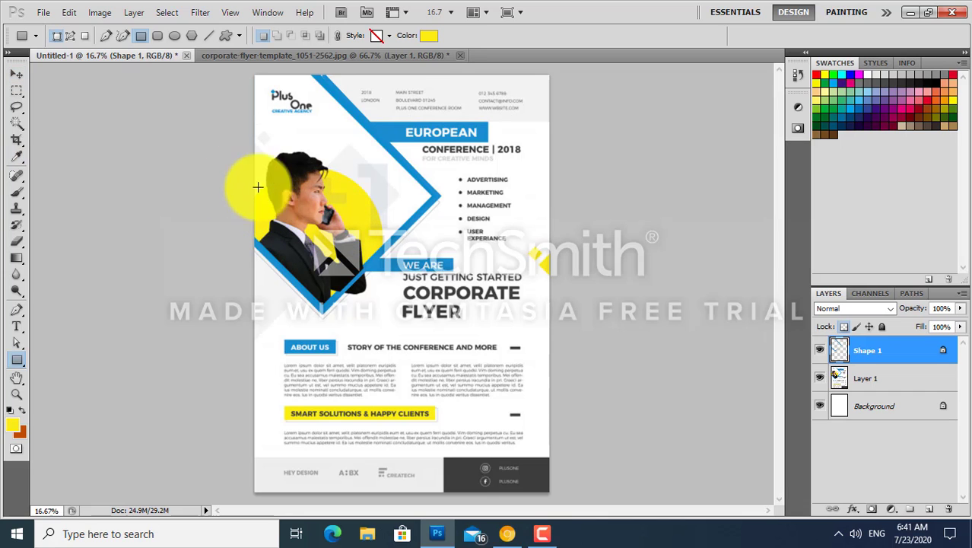
{"action": "left_click", "coordinate": [174, 37]}
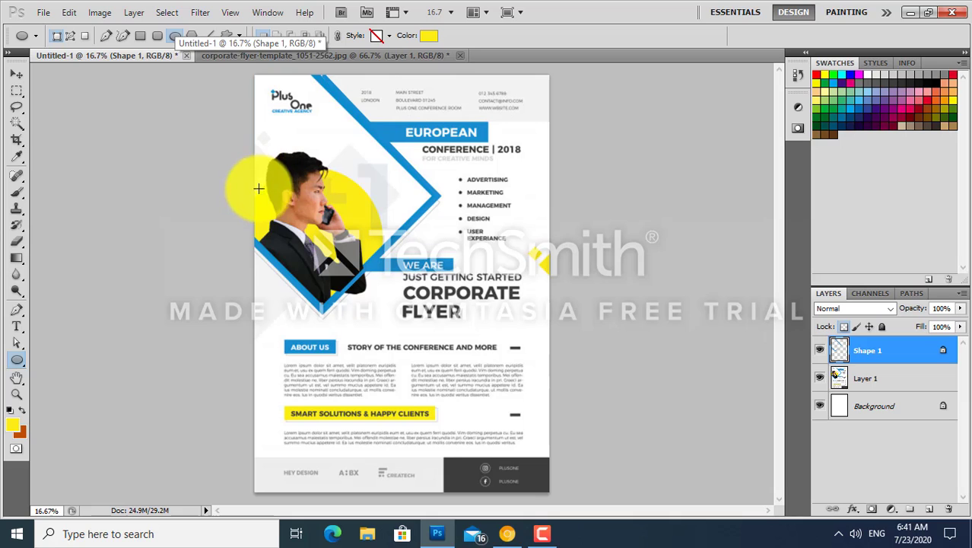
{"action": "left_click_drag", "start_coordinate": [330, 245], "coordinate": [382, 321]}
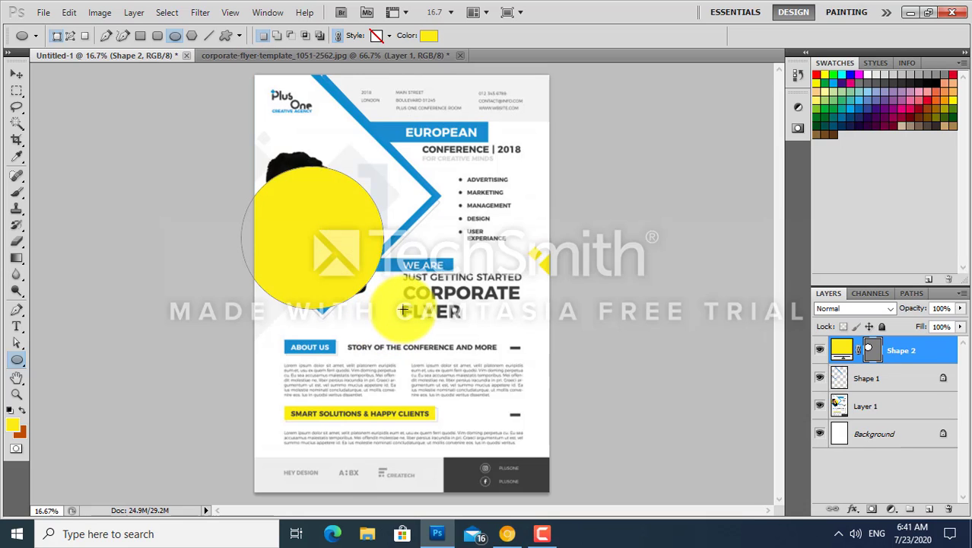
{"action": "key", "text": "ctrl+bracketleft"}
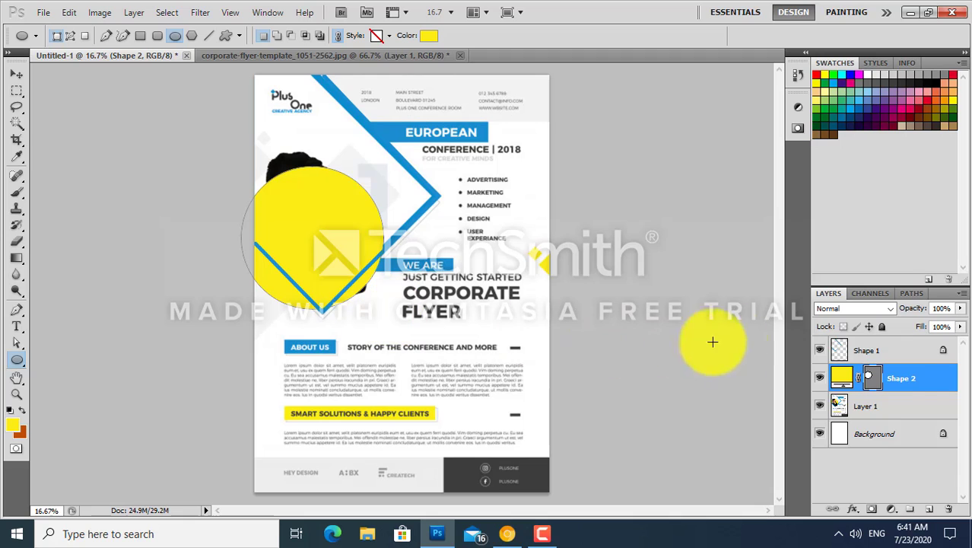
{"action": "right_click", "coordinate": [913, 378]}
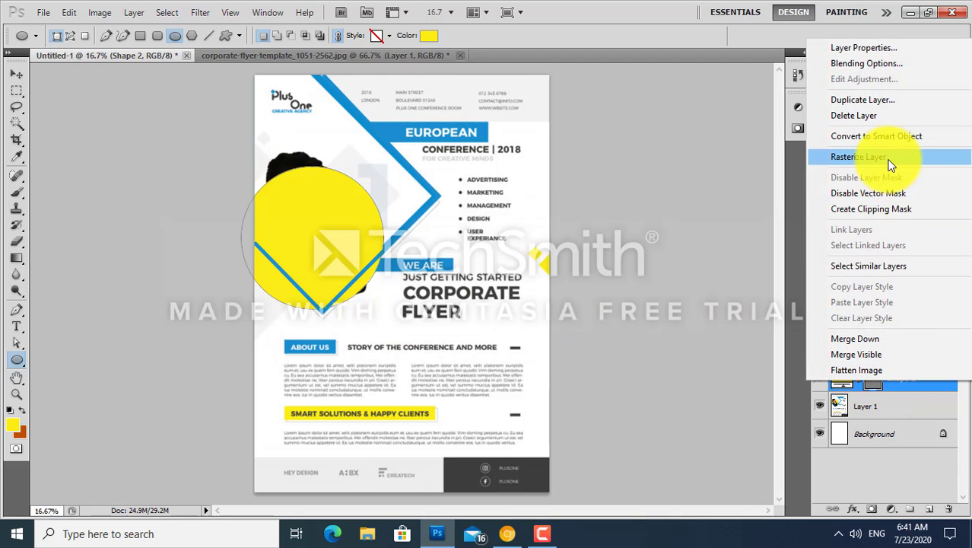
- Rasterize the yellow circle and erase its lower-left overhang along the blue diagonal line
{"action": "left_click", "coordinate": [858, 156]}
{"action": "key", "text": "e"}
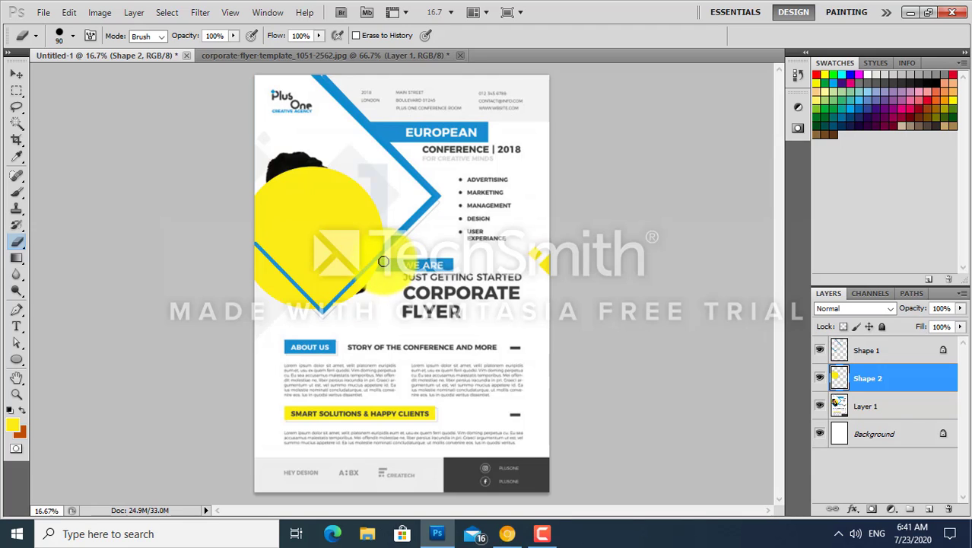
{"action": "mouse_move", "coordinate": [378, 268]}
{"action": "left_mouse_down"}
{"action": "mouse_move", "coordinate": [338, 304]}
{"action": "mouse_move", "coordinate": [300, 312]}
{"action": "mouse_move", "coordinate": [254, 261]}
{"action": "left_mouse_up"}
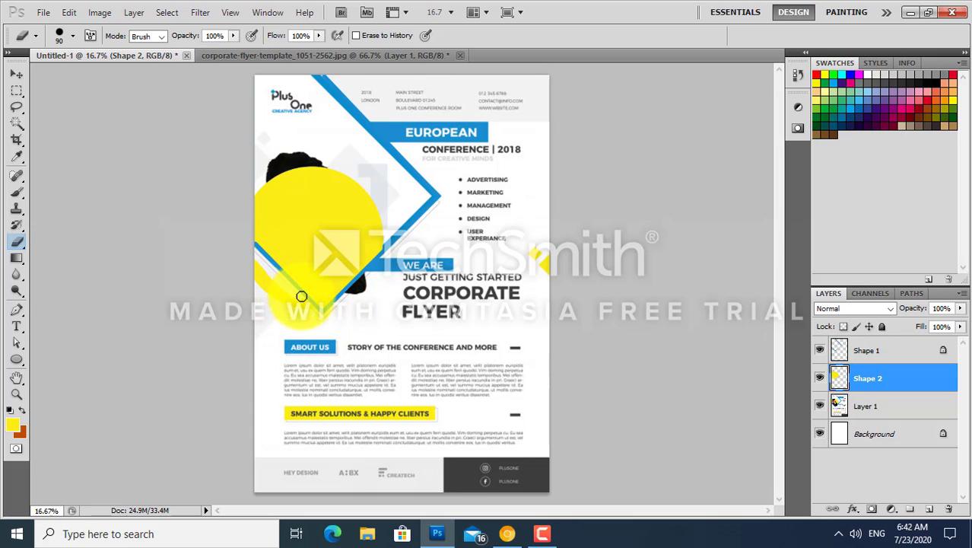
{"action": "key", "text": "ctrl+z"}
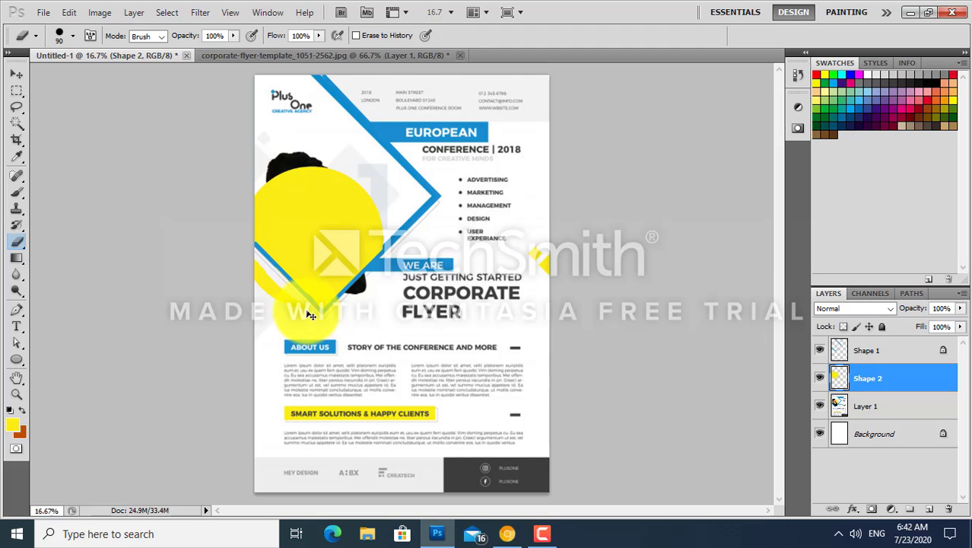
{"action": "mouse_move", "coordinate": [306, 309]}
{"action": "left_mouse_down"}
{"action": "mouse_move", "coordinate": [251, 257]}
{"action": "mouse_move", "coordinate": [289, 284]}
{"action": "left_mouse_up"}
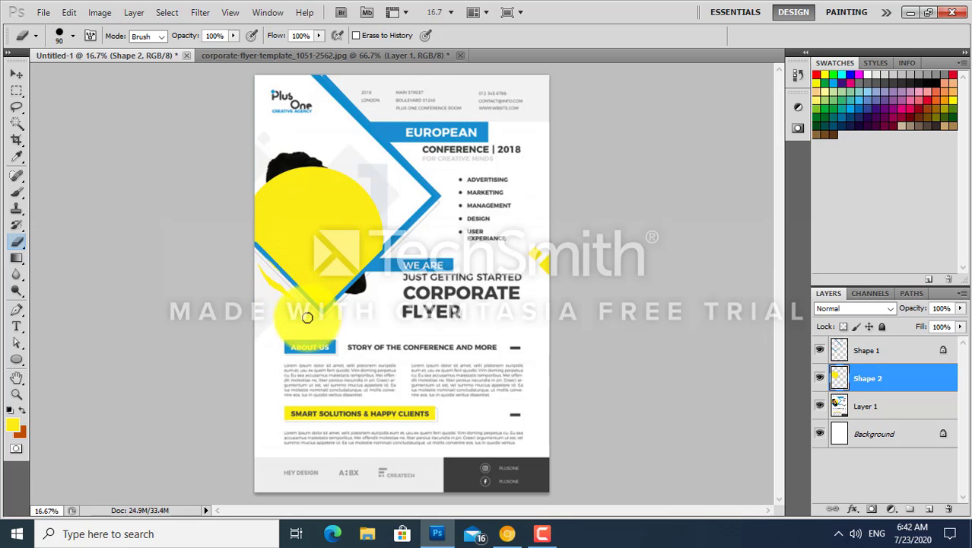
{"action": "mouse_move", "coordinate": [307, 317]}
{"action": "left_mouse_down"}
{"action": "mouse_move", "coordinate": [263, 273]}
{"action": "mouse_move", "coordinate": [293, 302]}
{"action": "mouse_move", "coordinate": [380, 318]}
{"action": "left_mouse_up"}
{"action": "key", "text": "v"}
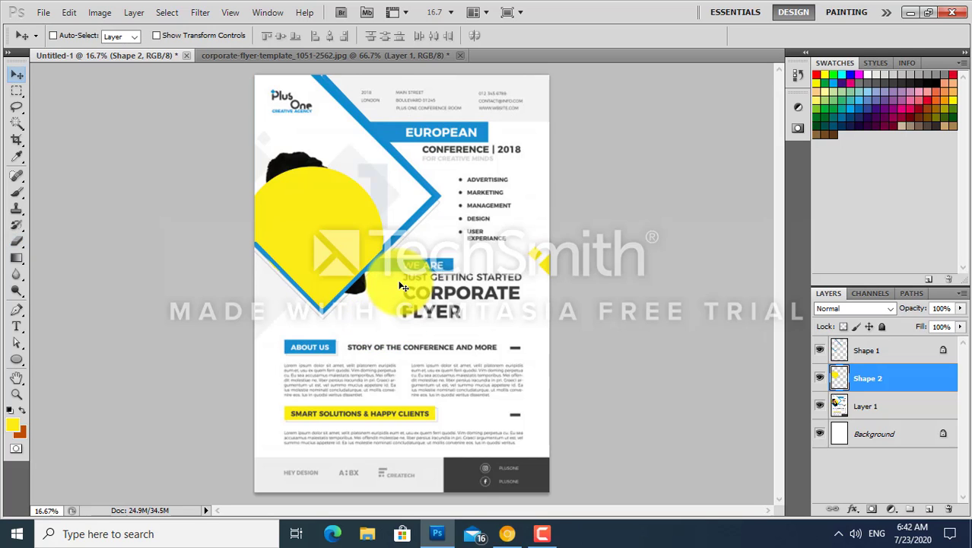
{"action": "mouse_move", "coordinate": [403, 287]}
{"action": "left_mouse_down"}
{"action": "mouse_move", "coordinate": [414, 262]}
{"action": "mouse_move", "coordinate": [323, 207]}
{"action": "left_mouse_up"}
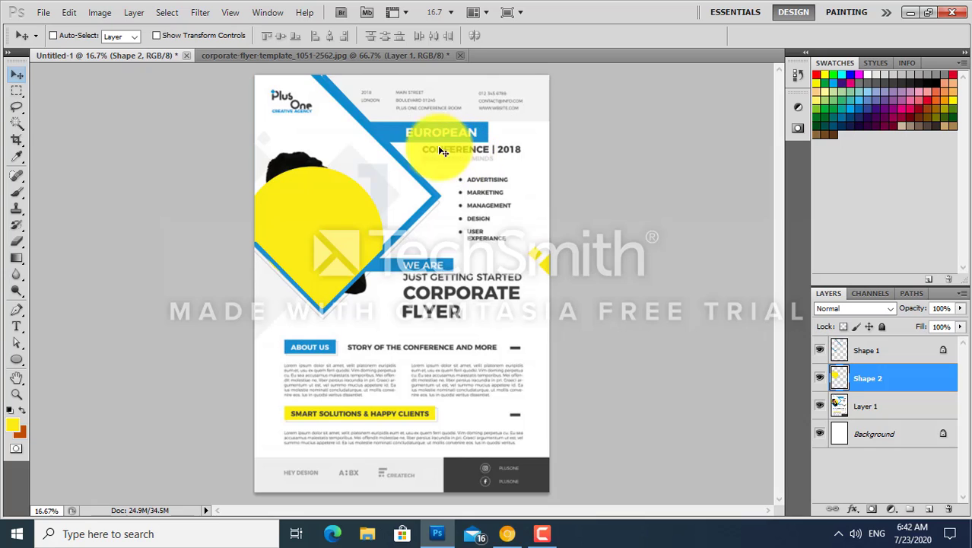
- Draw a sampled-blue bar over the EUROPEAN label and distort its left end to the diagonal
{"action": "key", "text": "u"}
{"action": "left_click", "coordinate": [140, 36]}
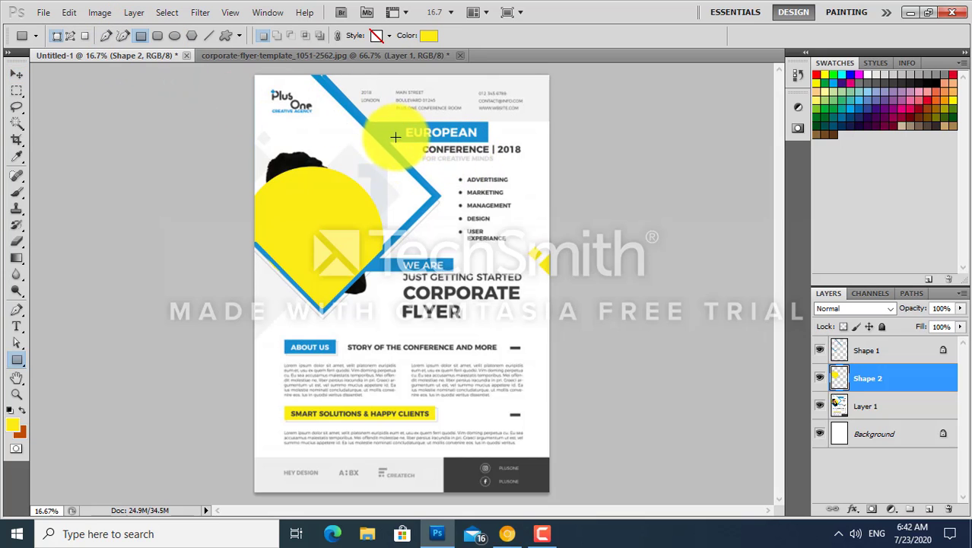
{"action": "key", "text": "i"}
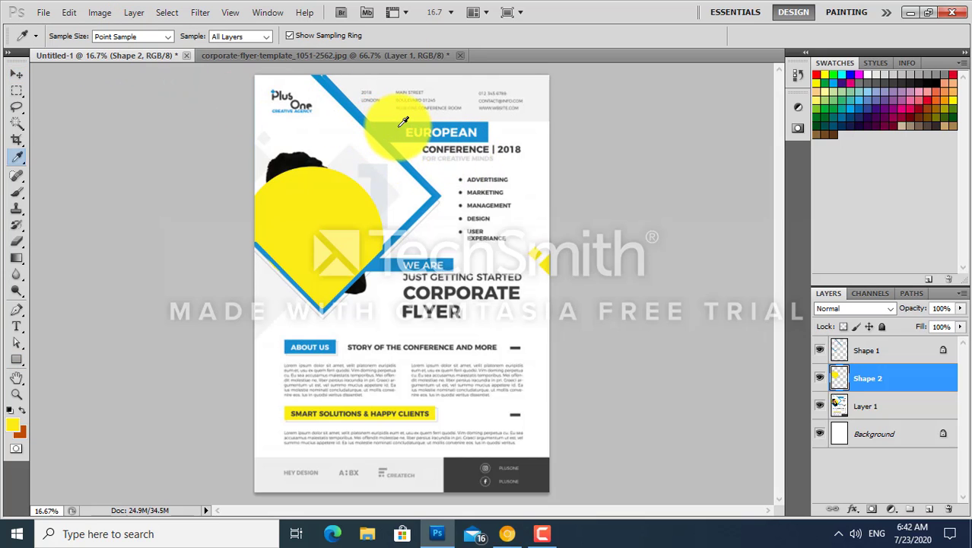
{"action": "key", "text": "u"}
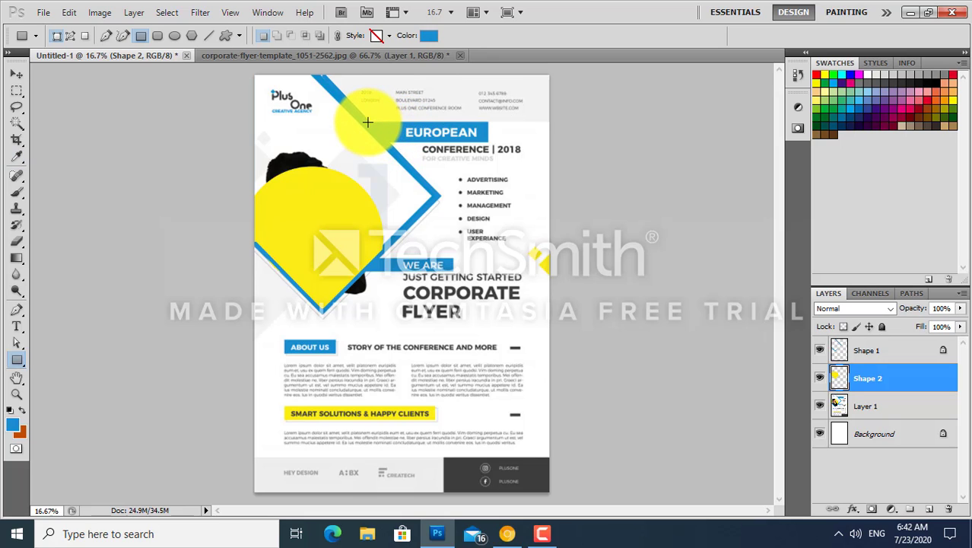
{"action": "left_click_drag", "start_coordinate": [368, 122], "coordinate": [488, 141]}
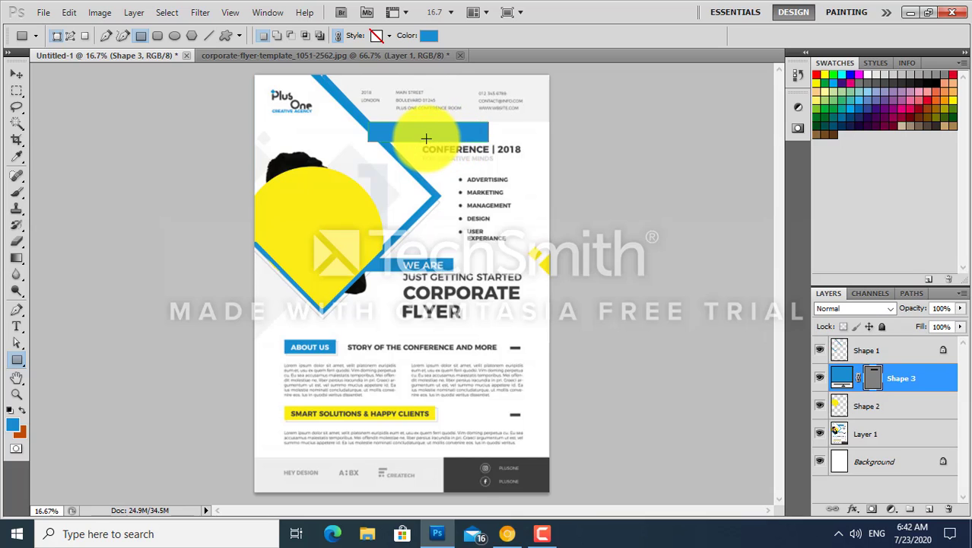
{"action": "key", "text": "ctrl+t"}
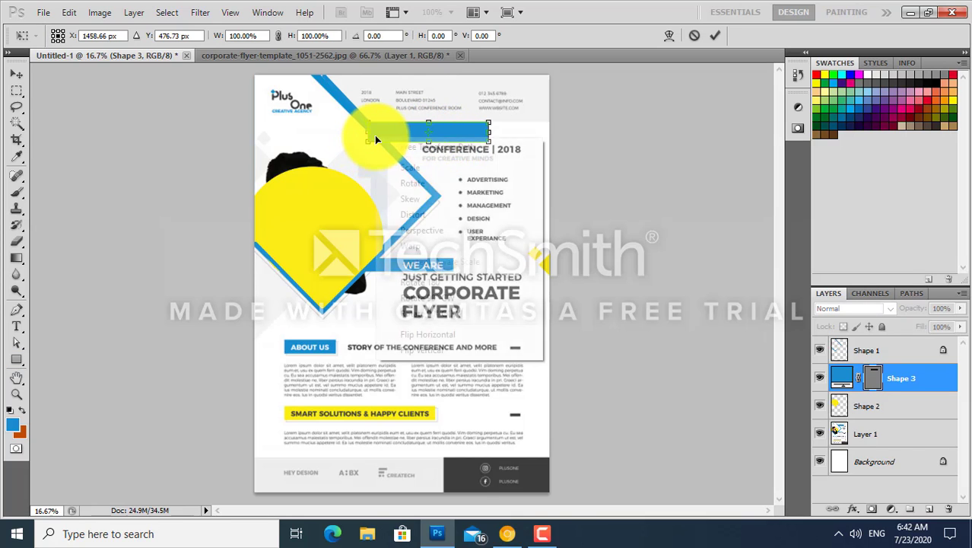
{"action": "right_click", "coordinate": [374, 136]}
{"action": "left_click", "coordinate": [411, 214]}
{"action": "left_click_drag", "start_coordinate": [368, 141], "coordinate": [394, 140]}
{"action": "key", "text": "Return"}
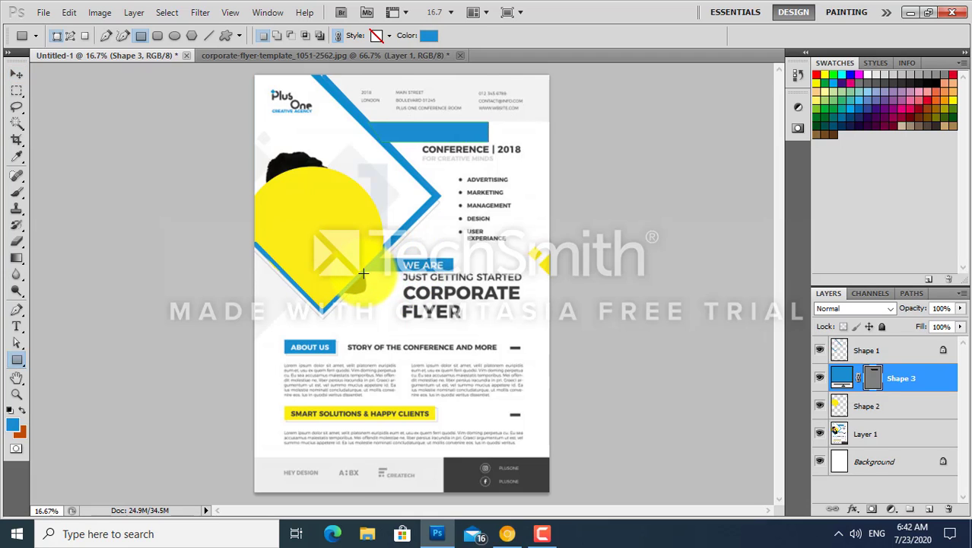
- Draw a second blue bar over the WE ARE label and slant its left end
{"action": "left_click_drag", "start_coordinate": [365, 271], "coordinate": [453, 256]}
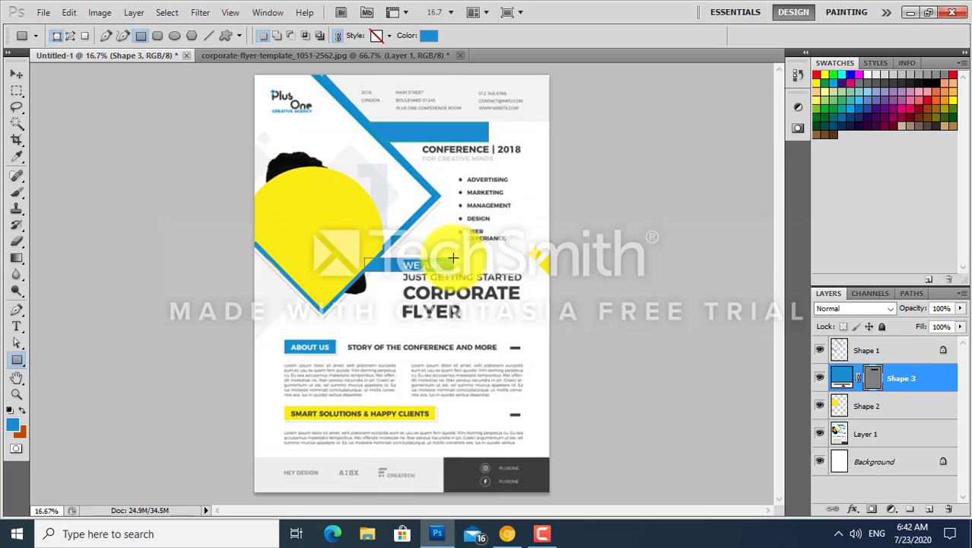
{"action": "left_click_drag", "start_coordinate": [452, 259], "coordinate": [454, 257]}
{"action": "key", "text": "ctrl+t"}
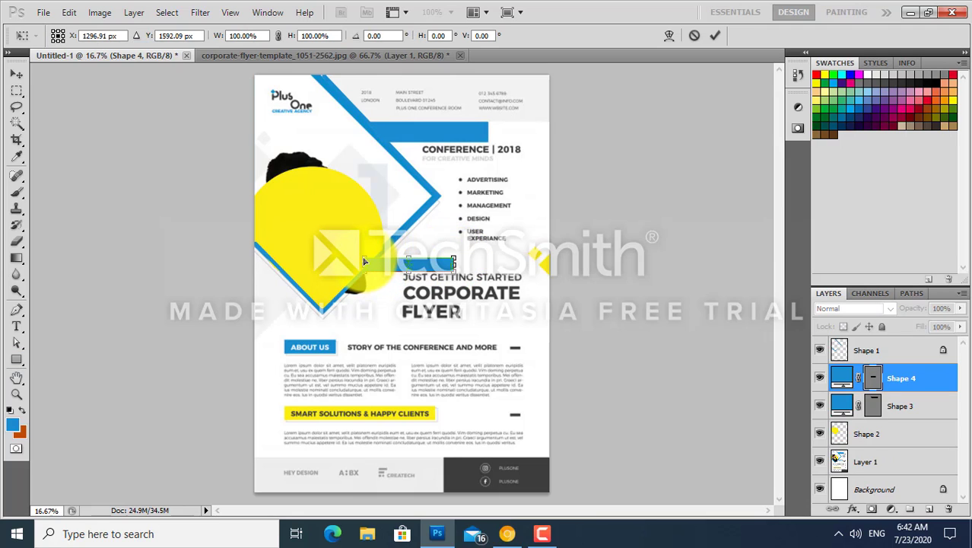
{"action": "left_click_drag", "start_coordinate": [364, 262], "coordinate": [373, 262]}
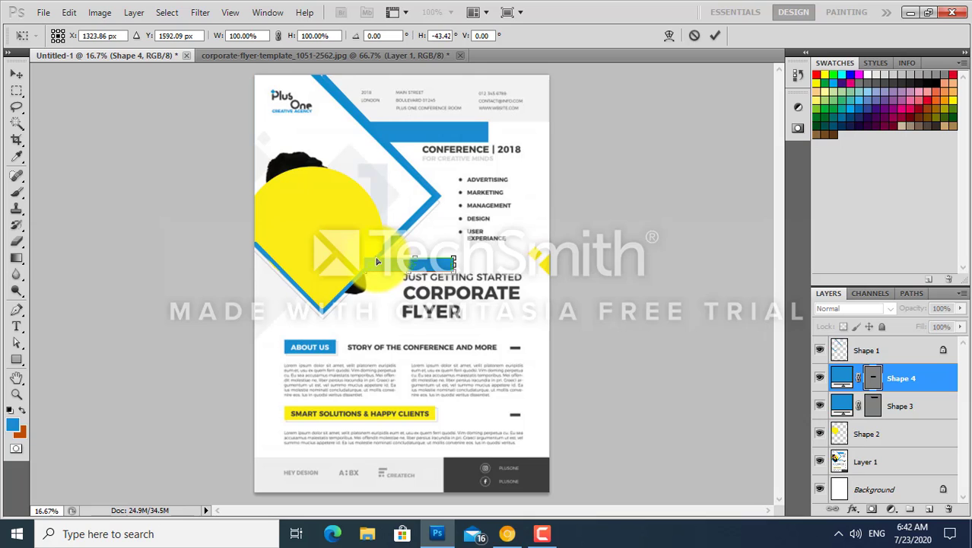
{"action": "key", "text": "Return"}
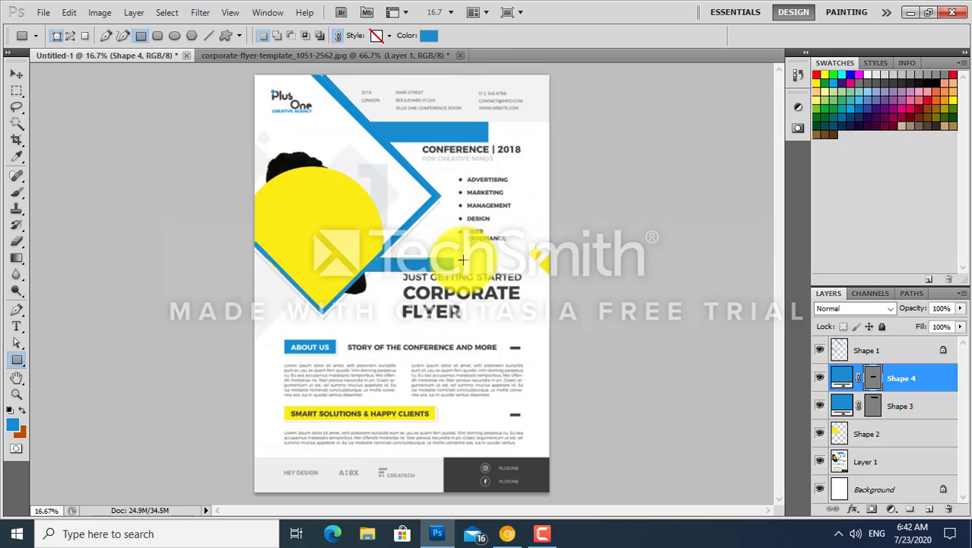
{"action": "key", "text": "u"}
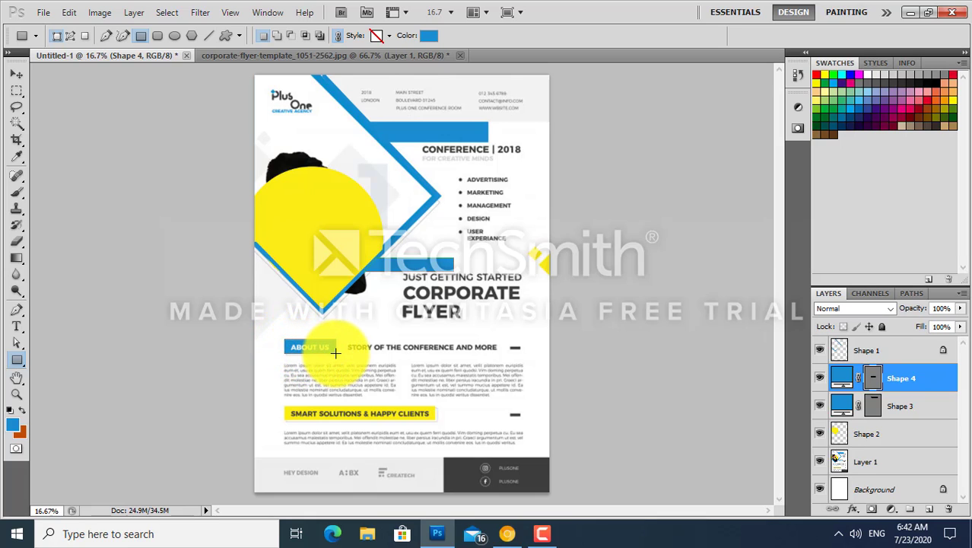
- Draw a blue bar over ABOUT US and a yellow-filled bar over SMART SOLUTIONS
{"action": "left_click_drag", "start_coordinate": [284, 340], "coordinate": [335, 353]}
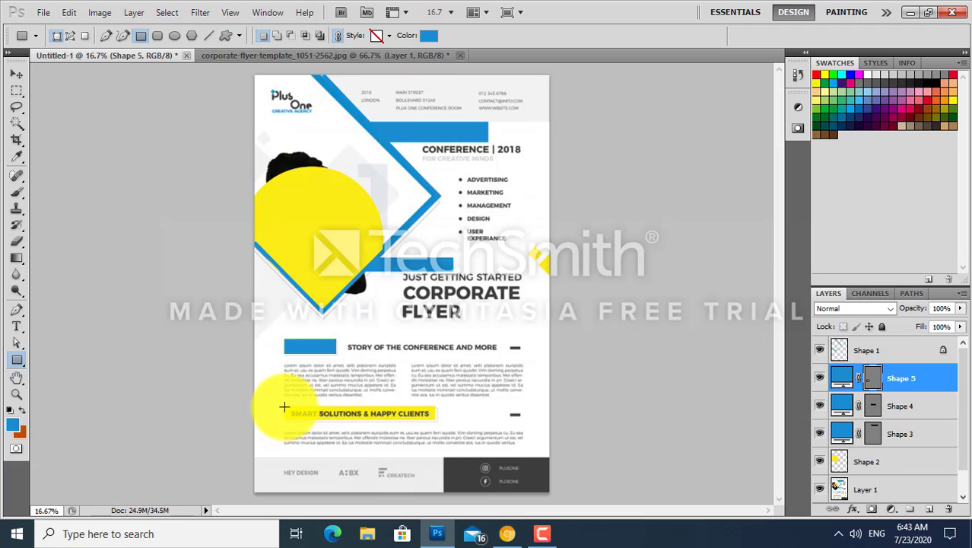
{"action": "left_click_drag", "start_coordinate": [284, 405], "coordinate": [428, 420]}
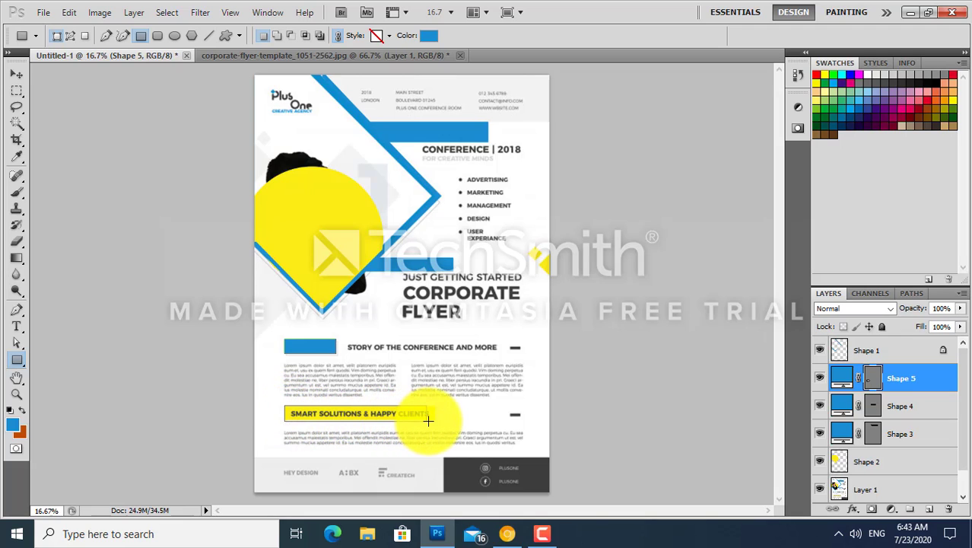
{"action": "left_click_drag", "start_coordinate": [435, 419], "coordinate": [435, 420]}
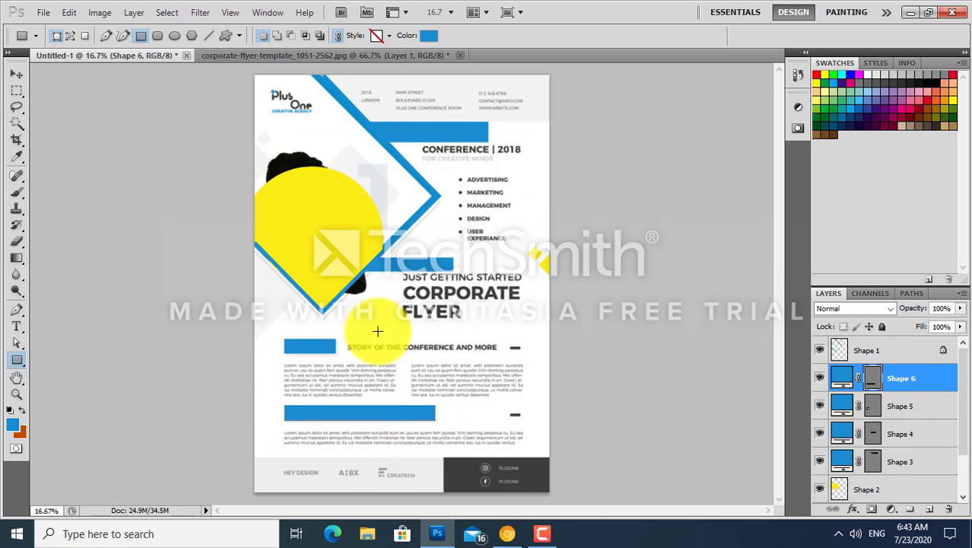
{"action": "key", "text": "i"}
{"action": "left_click", "coordinate": [338, 246]}
{"action": "key", "text": "alt+BackSpace"}
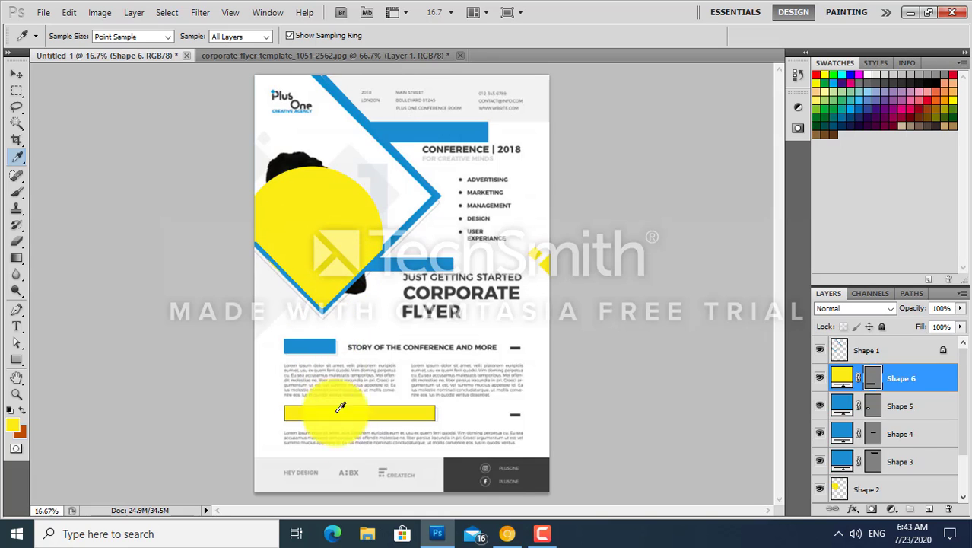
- Draw a yellow rectangle spanning the flyer's footer
{"action": "key", "text": "u"}
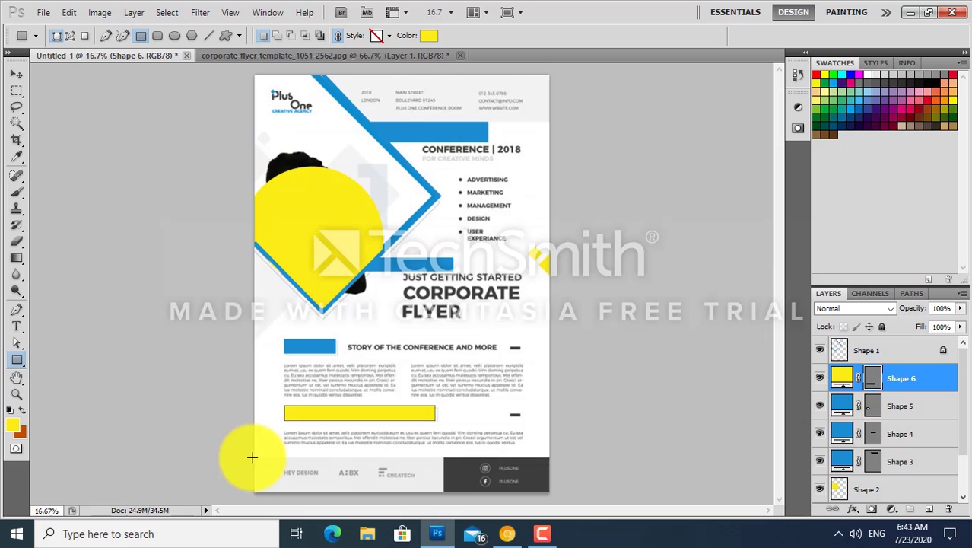
{"action": "left_click_drag", "start_coordinate": [251, 456], "coordinate": [499, 497]}
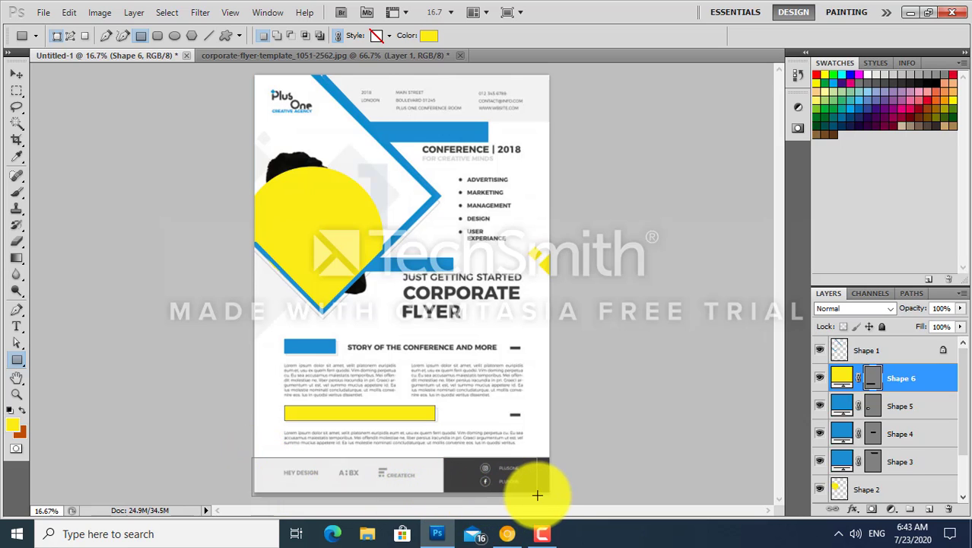
{"action": "mouse_move", "coordinate": [500, 498]}
{"action": "left_mouse_down"}
{"action": "mouse_move", "coordinate": [552, 495]}
{"action": "mouse_move", "coordinate": [446, 477]}
{"action": "left_mouse_up"}
{"action": "key", "text": "ctrl+t"}
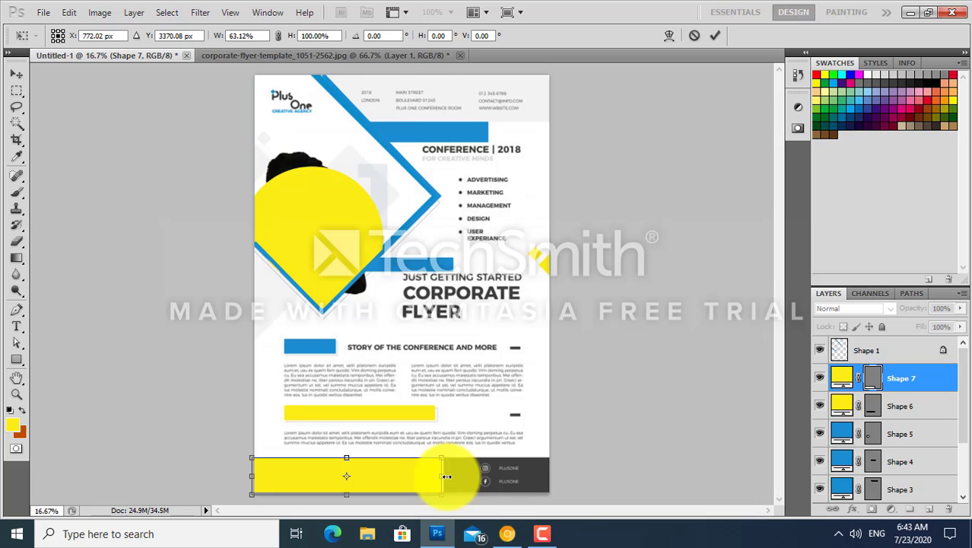
- Confirm the narrowed yellow footer block and duplicate it to the right
{"action": "key", "text": "ctrl+plus"}
{"action": "key", "text": "ctrl+plus"}
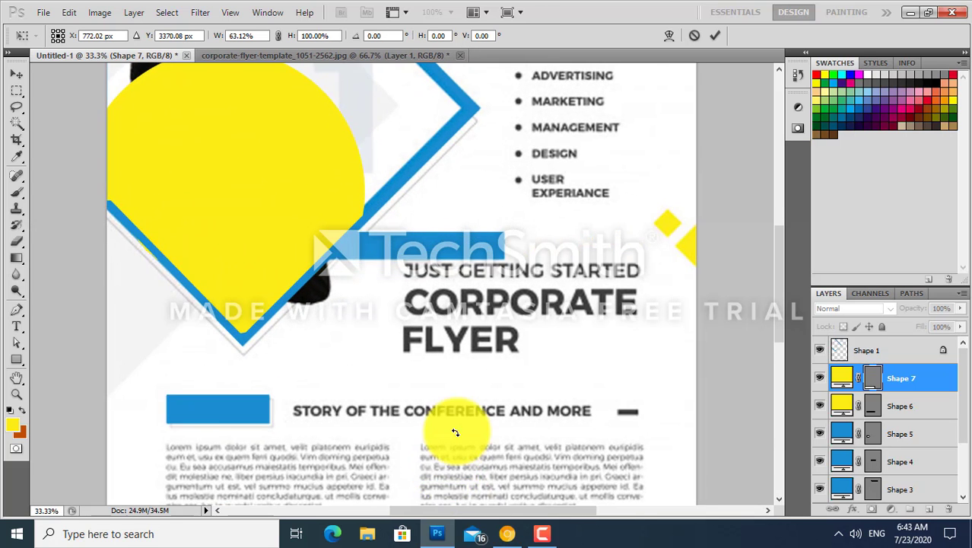
{"action": "mouse_move", "coordinate": [488, 449]}
{"action": "left_mouse_down"}
{"action": "mouse_move", "coordinate": [469, 303]}
{"action": "mouse_move", "coordinate": [400, 259]}
{"action": "mouse_move", "coordinate": [406, 252]}
{"action": "left_mouse_up"}
{"action": "key", "text": "Return"}
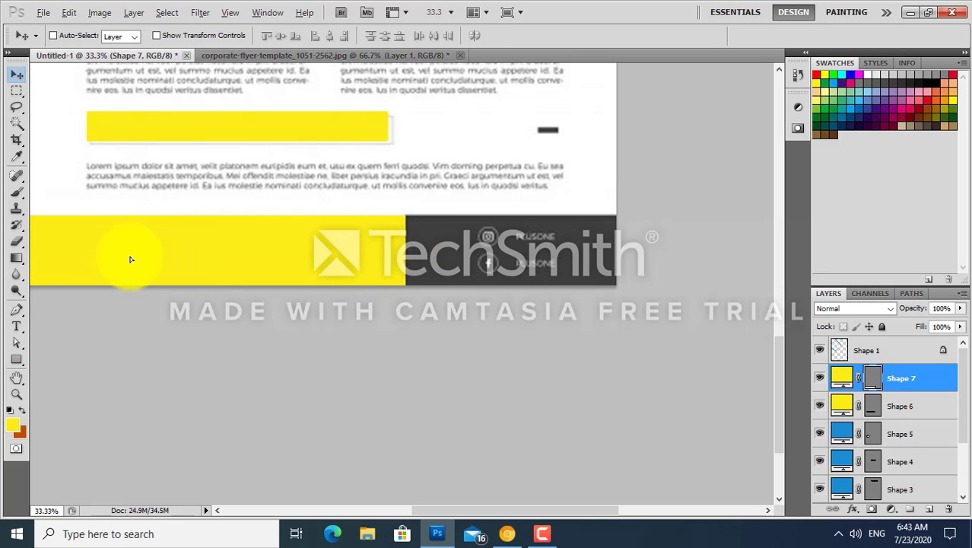
{"action": "left_click_drag", "start_coordinate": [130, 259], "coordinate": [531, 272], "text": "alt"}
{"action": "key", "text": "shift+Left"}
{"action": "key", "text": "shift+Left"}
{"action": "key", "text": "shift+Left"}
{"action": "key", "text": "shift+Left"}
{"action": "key", "text": "shift+Left"}
{"action": "key", "text": "shift+Left"}
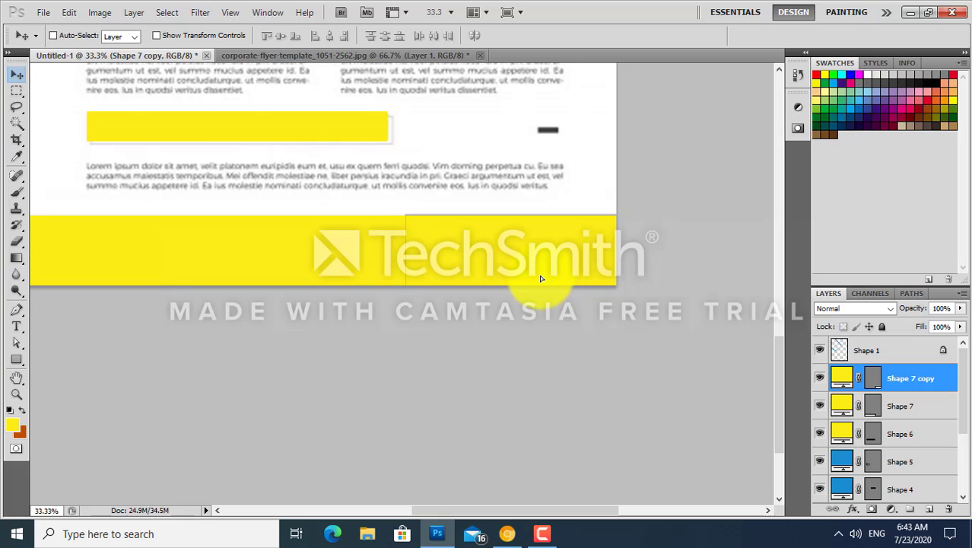
- Narrow the copied block to about half width and fill it with the template's dark grey
{"action": "key", "text": "ctrl+t"}
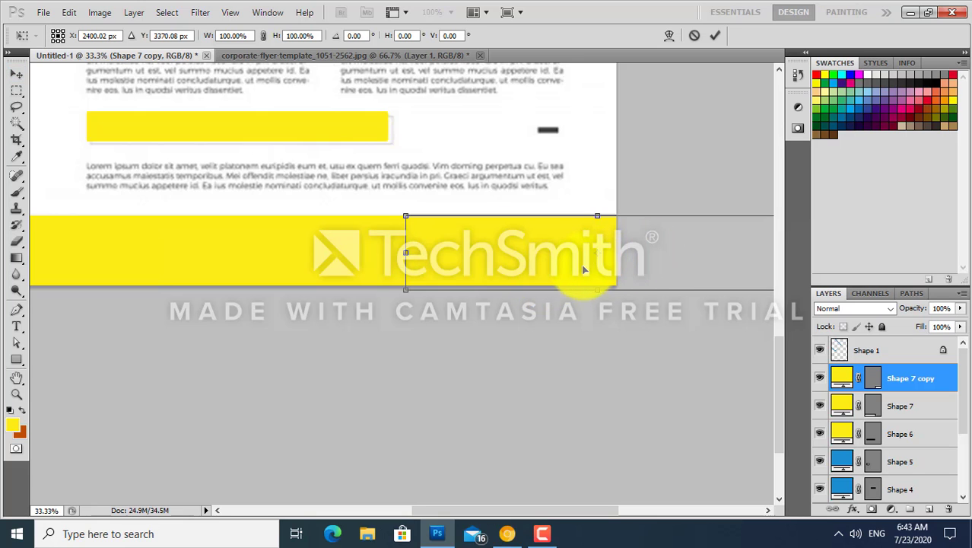
{"action": "left_click_drag", "start_coordinate": [626, 267], "coordinate": [495, 289]}
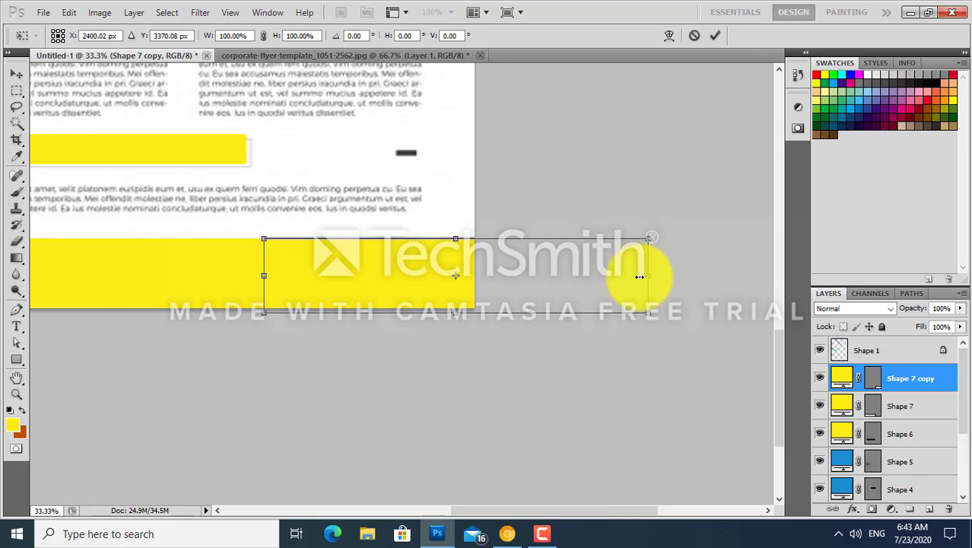
{"action": "left_click_drag", "start_coordinate": [639, 276], "coordinate": [478, 276]}
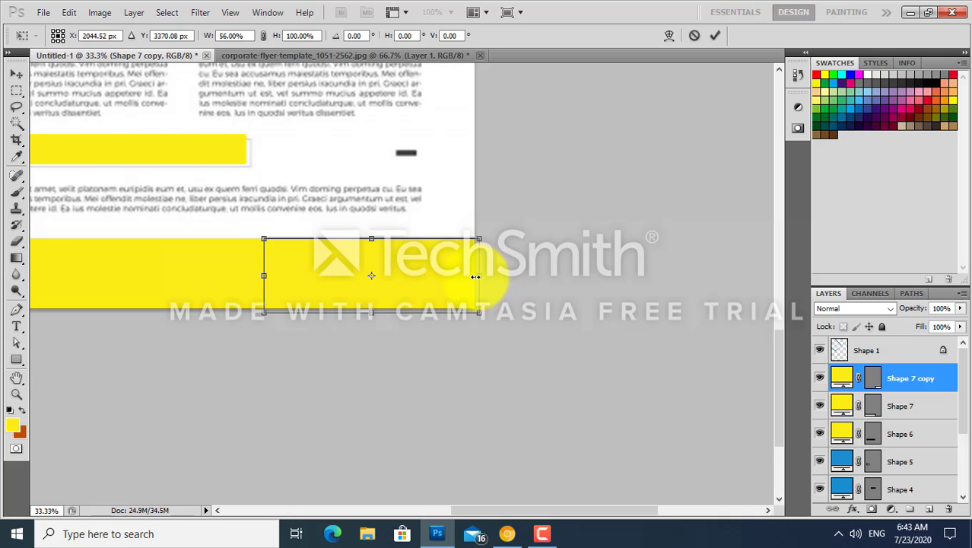
{"action": "key", "text": "Return"}
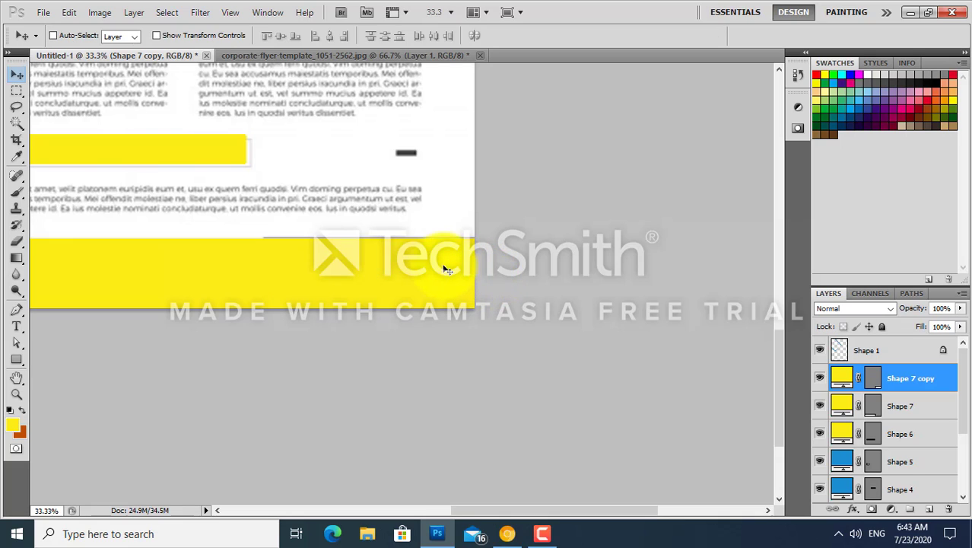
{"action": "key", "text": "i"}
{"action": "left_click", "coordinate": [405, 149]}
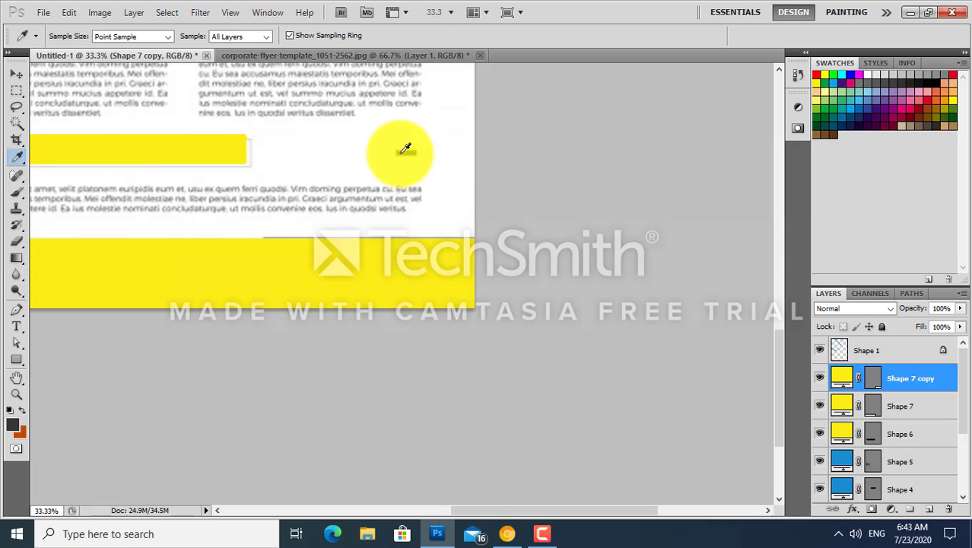
{"action": "key", "text": "ctrl+BackSpace"}
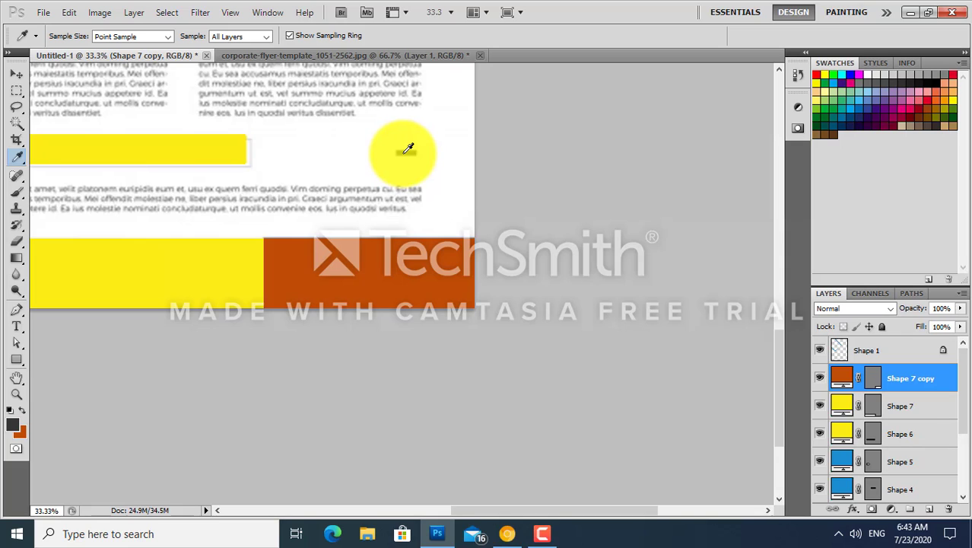
{"action": "key", "text": "alt+BackSpace"}
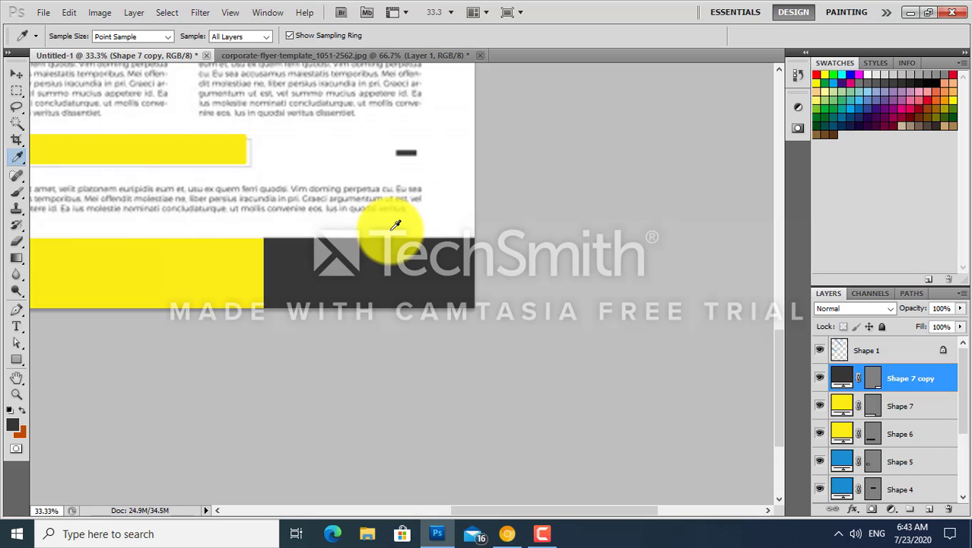
{"action": "key", "text": "v"}
{"action": "left_click", "coordinate": [219, 285], "text": "ctrl"}
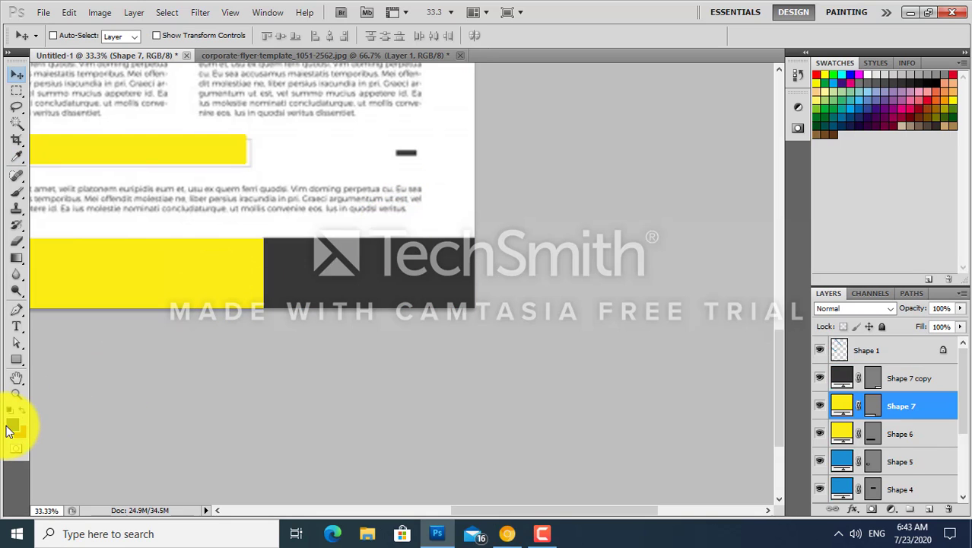
- Fill the left footer block (Shape 7) with a light grey foreground colour
{"action": "key", "text": "i"}
{"action": "left_click", "coordinate": [13, 425]}
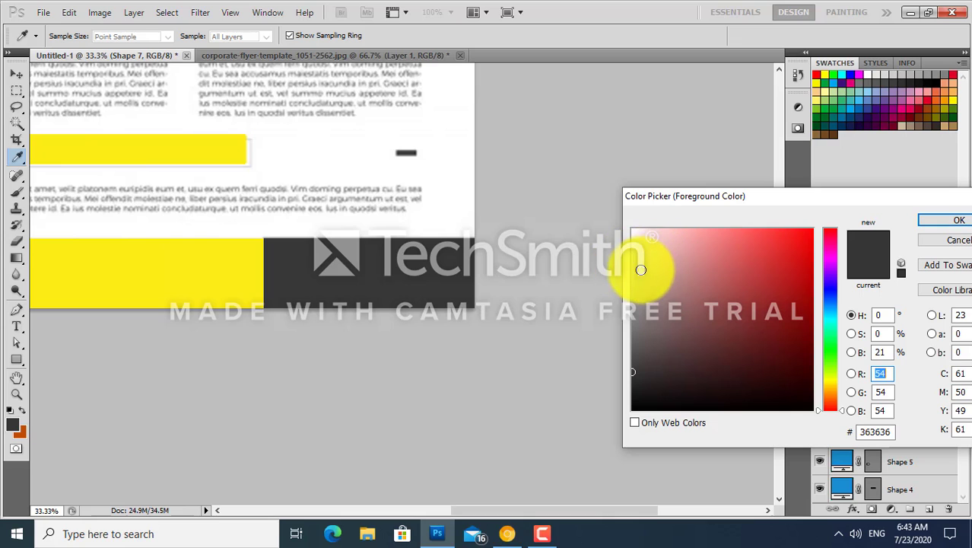
{"action": "left_click", "coordinate": [636, 269]}
{"action": "left_click", "coordinate": [942, 220]}
{"action": "key", "text": "v"}
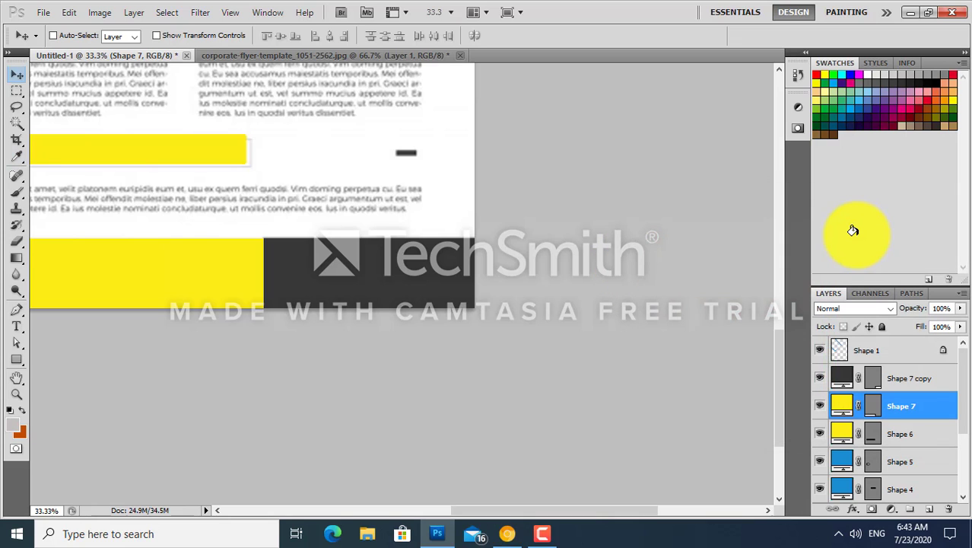
{"action": "key", "text": "ctrl+BackSpace"}
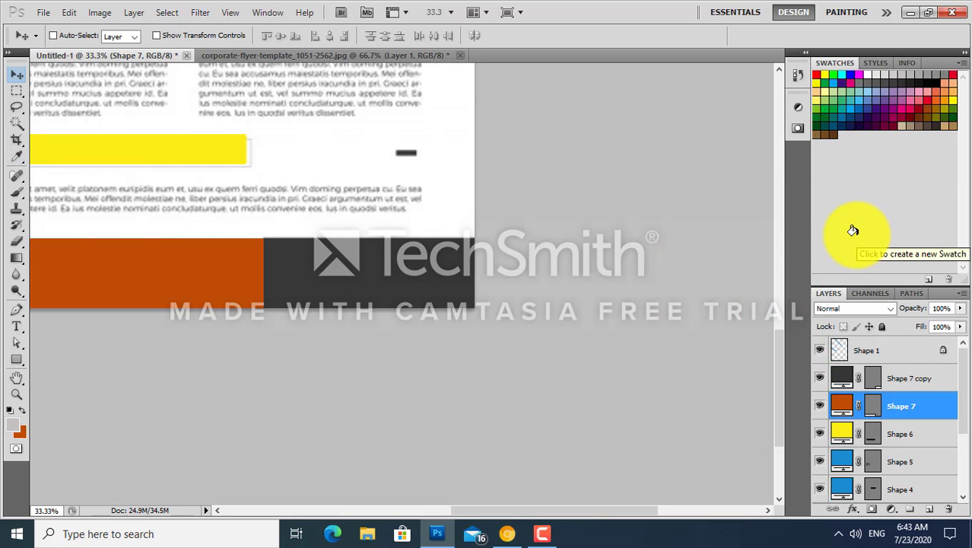
{"action": "key", "text": "ctrl+z"}
{"action": "key", "text": "alt+BackSpace"}
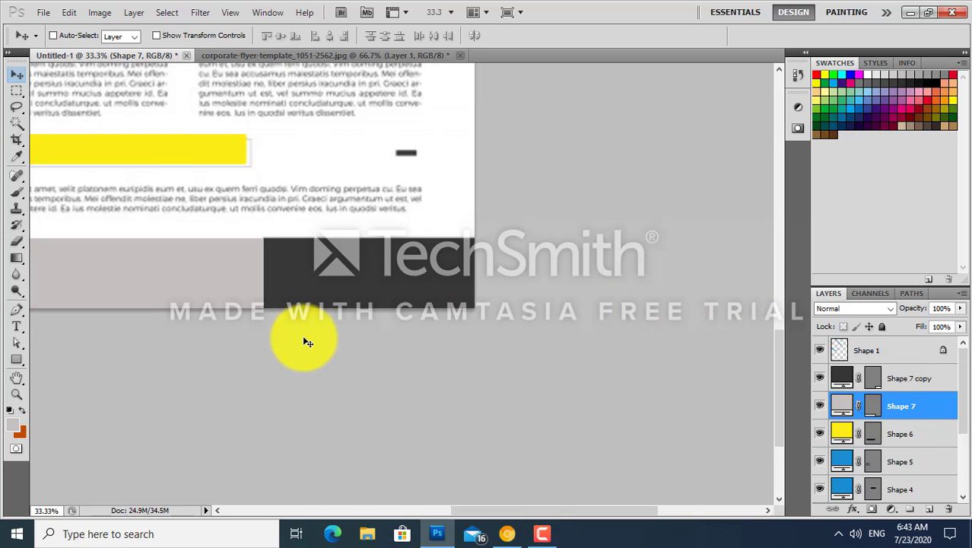
- Load the yellow SMART SOLUTIONS bar's outline as a selection, ready to expand by 20 pixels
{"action": "left_click_drag", "start_coordinate": [318, 194], "coordinate": [532, 277]}
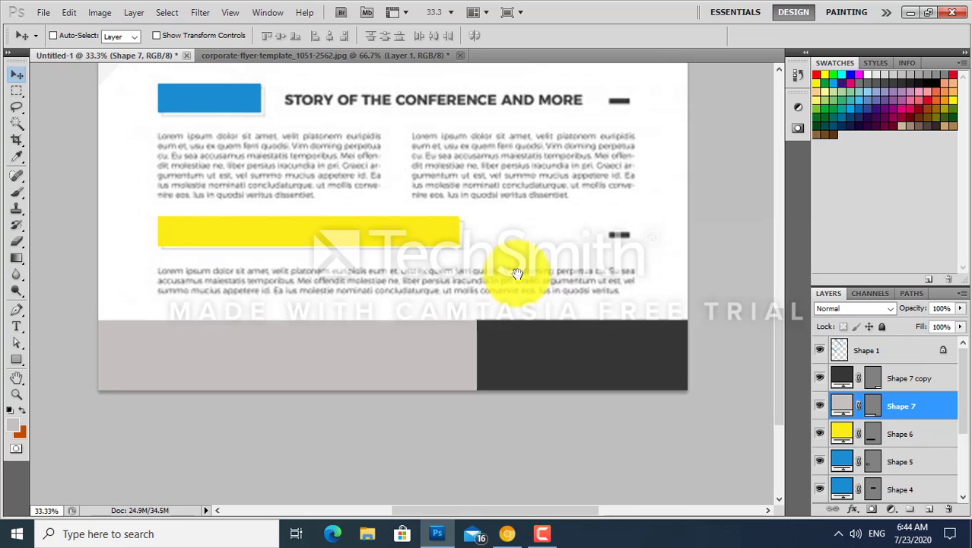
{"action": "left_click", "coordinate": [419, 238], "text": "ctrl"}
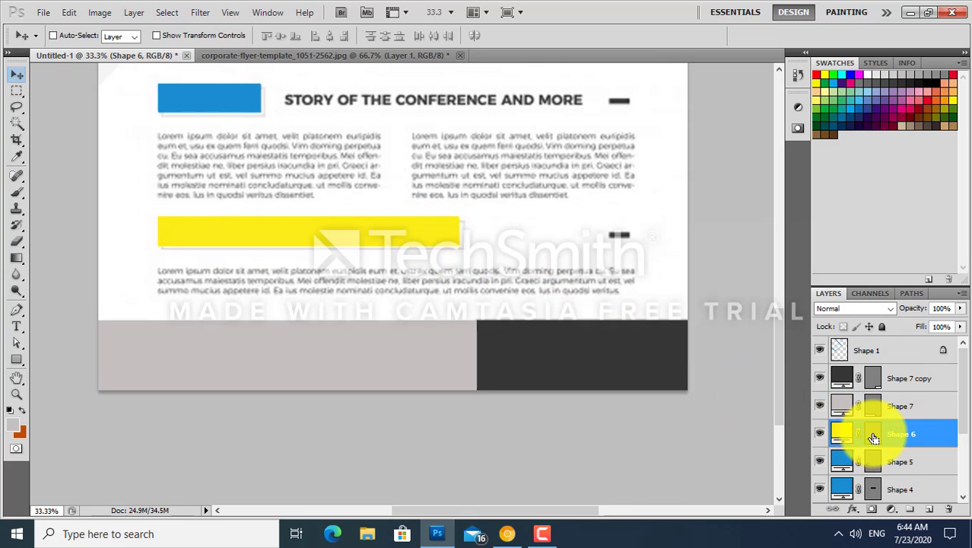
{"action": "left_click", "coordinate": [840, 433], "text": "ctrl"}
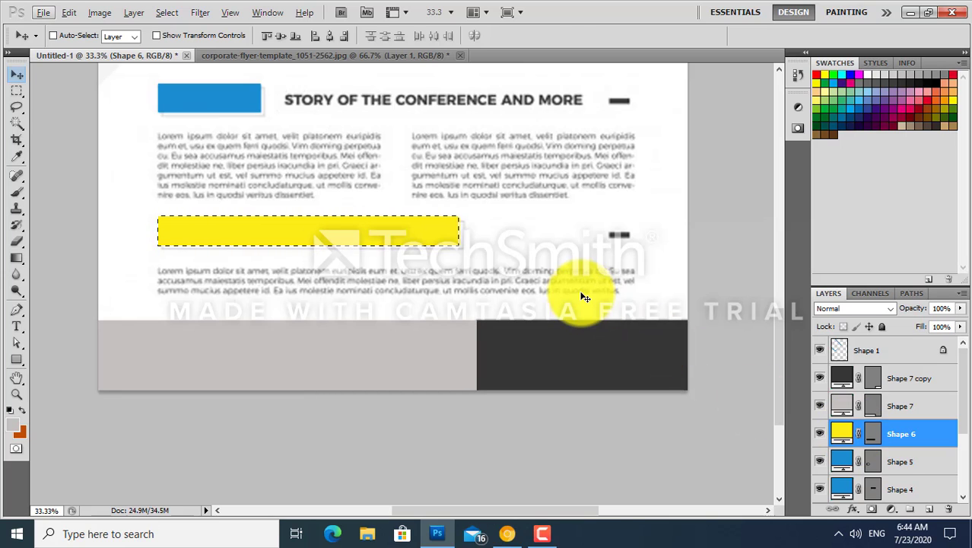
{"action": "key", "text": "s"}
{"action": "key", "text": "alt+s"}
- Grow the selection by 20 pixels and create a new empty Layer 2
{"action": "key", "text": "m"}
{"action": "key", "text": "e"}
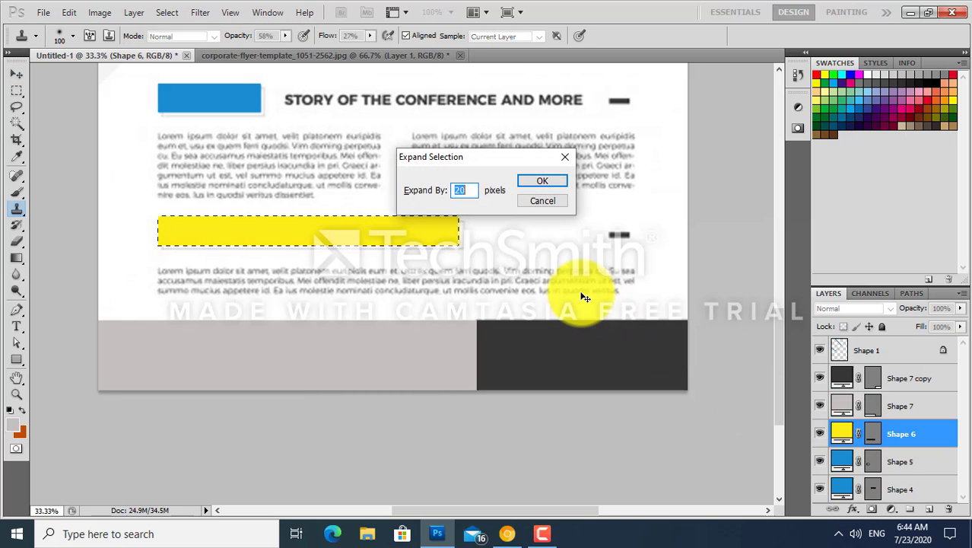
{"action": "key", "text": "Return"}
{"action": "key", "text": "v"}
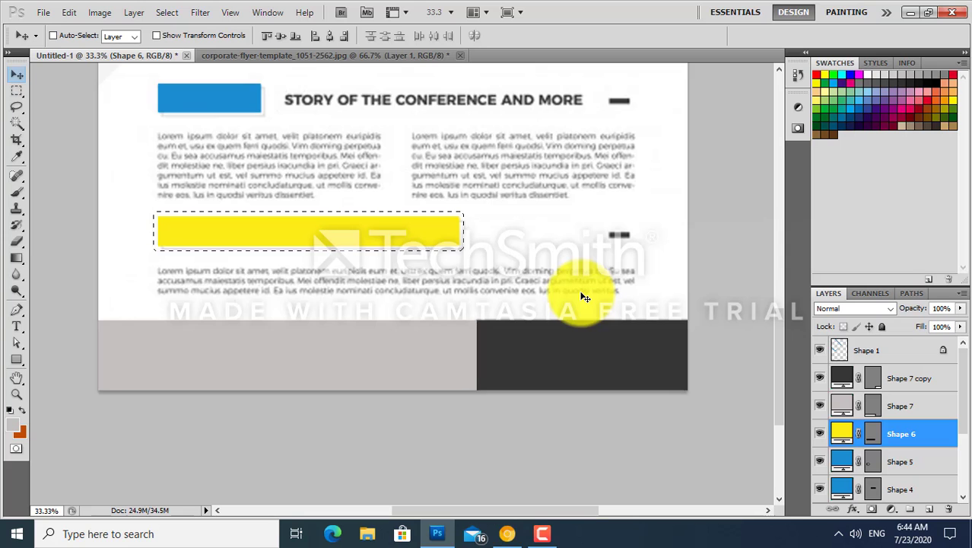
{"action": "key", "text": "ctrl+shift+n"}
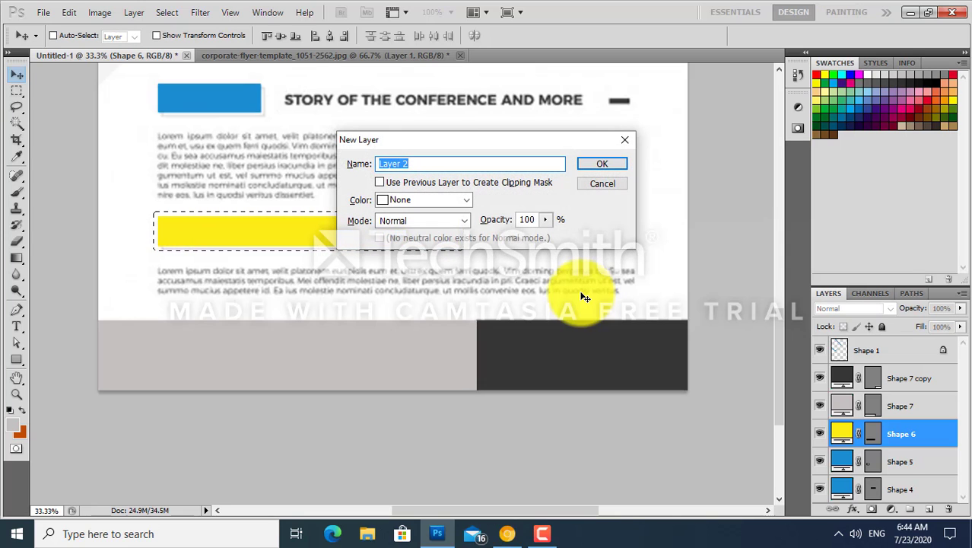
{"action": "left_click", "coordinate": [601, 164]}
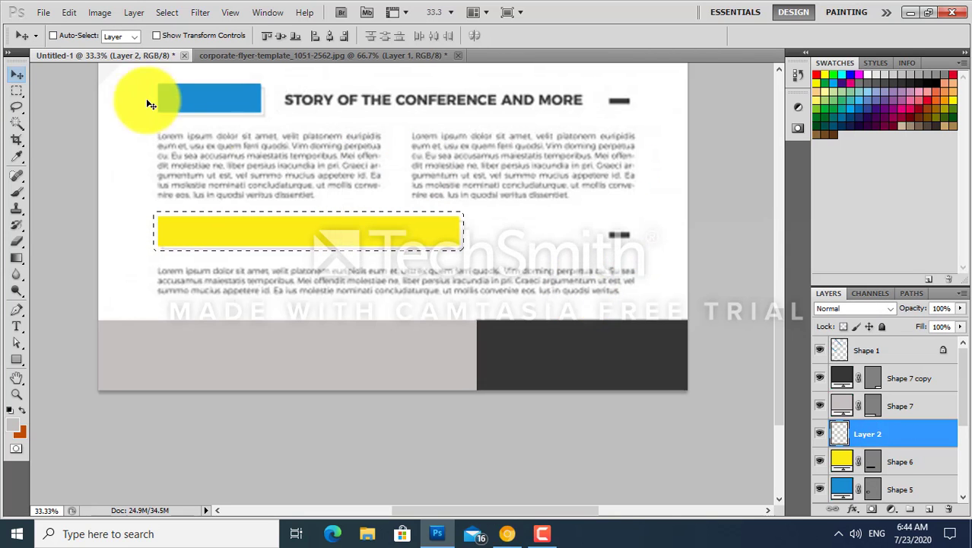
- Stroke the selection on Layer 2 with a 5 px Inside stroke
{"action": "left_click", "coordinate": [69, 13]}
{"action": "left_click", "coordinate": [111, 227]}
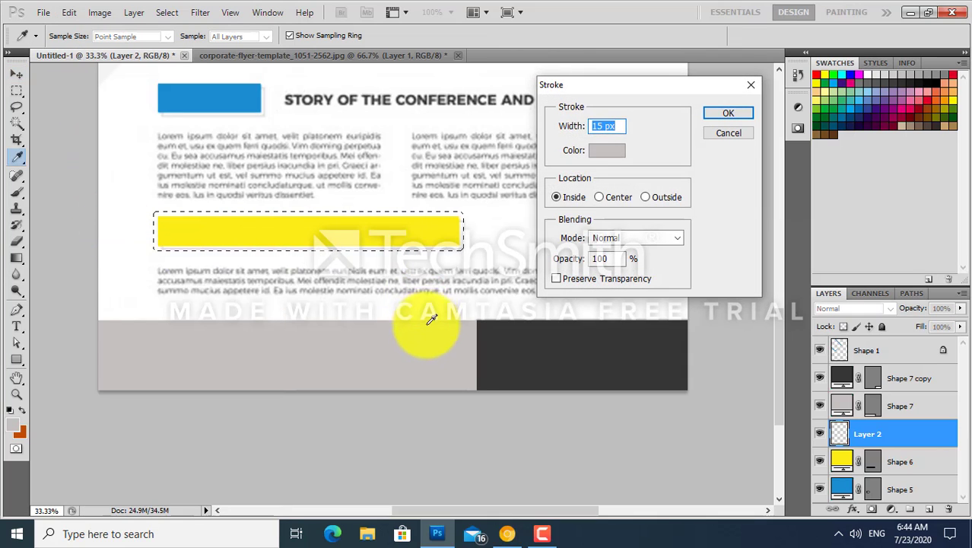
{"action": "left_click", "coordinate": [609, 128]}
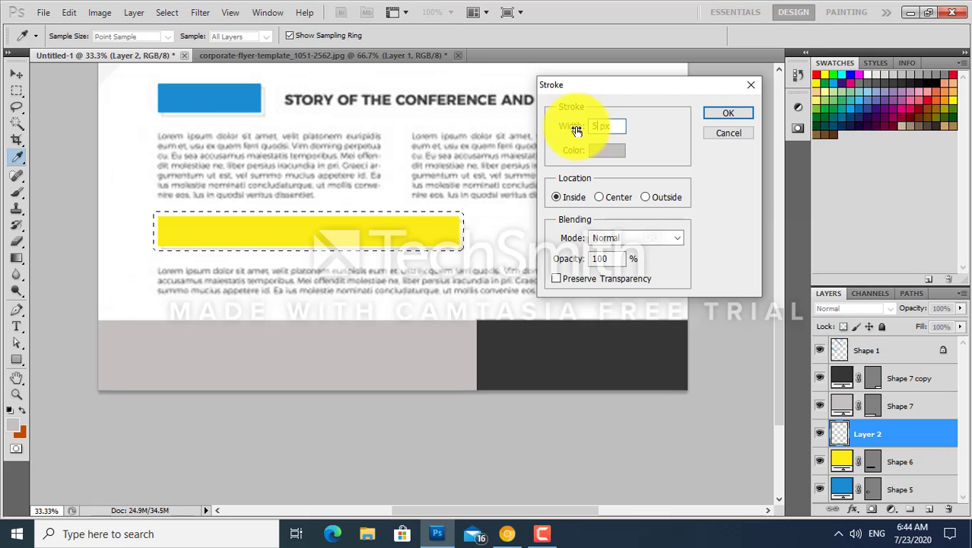
{"action": "type", "text": "5"}
{"action": "left_click", "coordinate": [721, 114]}
{"action": "key", "text": "v"}
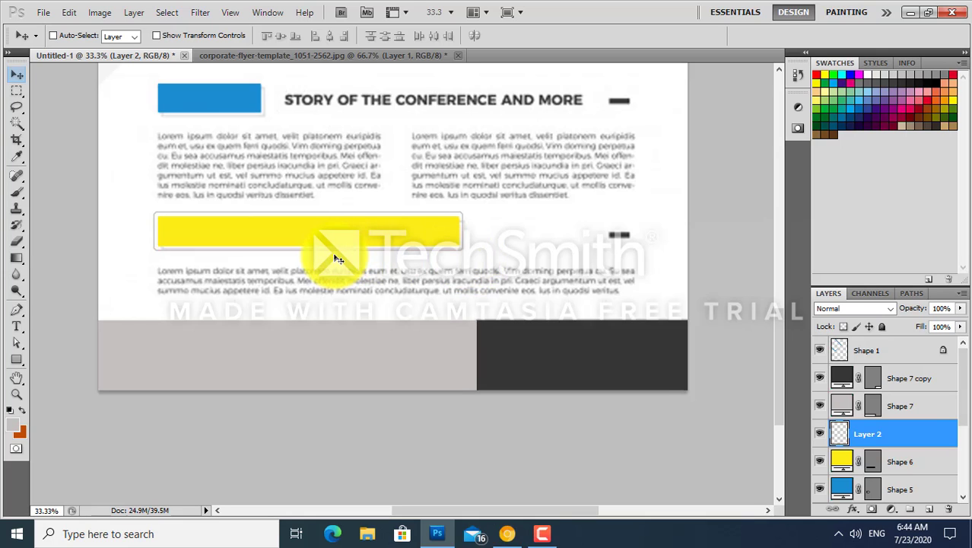
- Shrink the stroke outline to match the bar and send it behind the yellow bar
{"action": "key", "text": "ctrl+t"}
{"action": "left_click_drag", "start_coordinate": [156, 213], "coordinate": [165, 214]}
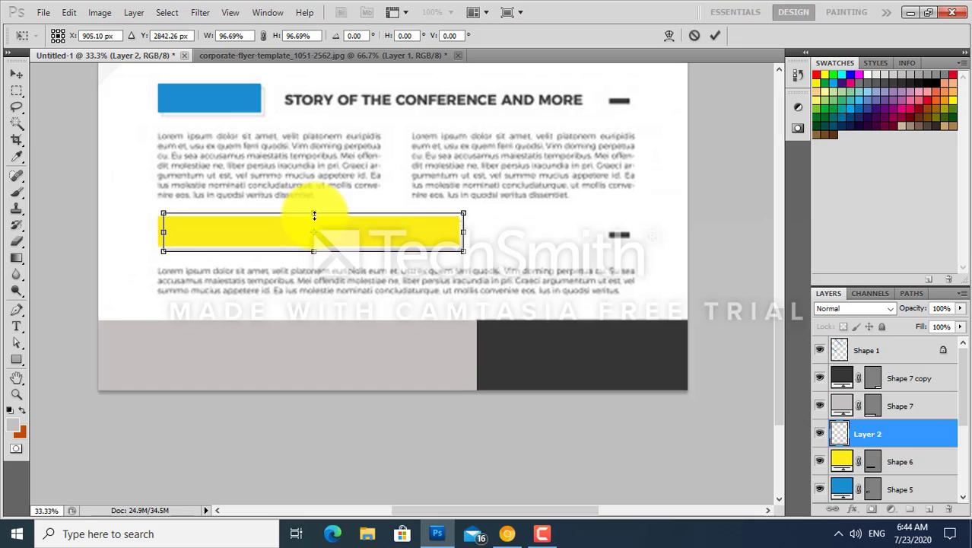
{"action": "left_click_drag", "start_coordinate": [314, 215], "coordinate": [313, 223]}
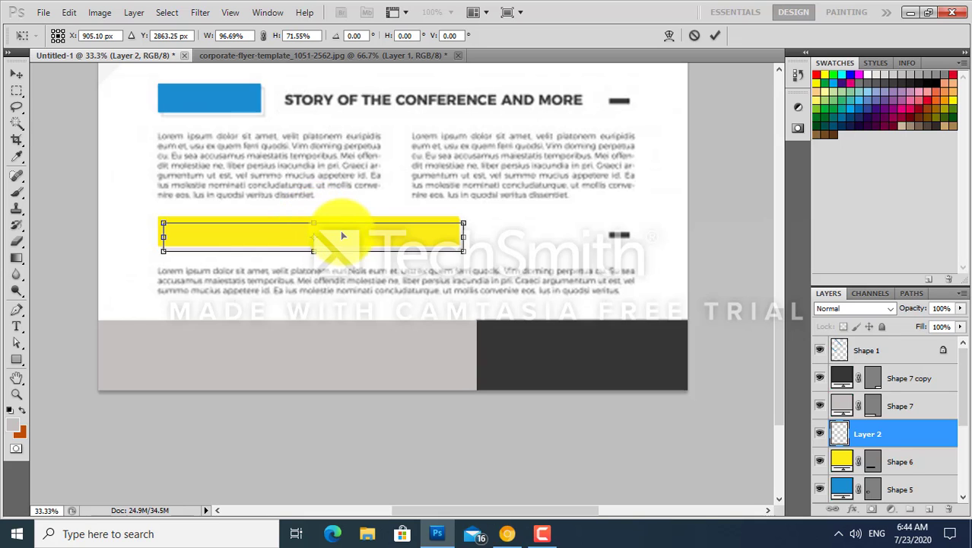
{"action": "key", "text": "Return"}
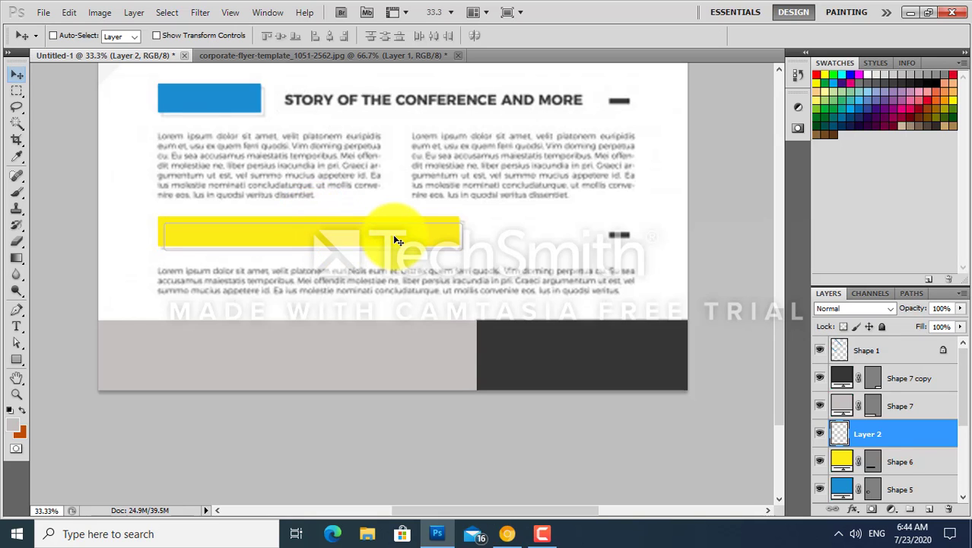
{"action": "key", "text": "ctrl+bracketleft"}
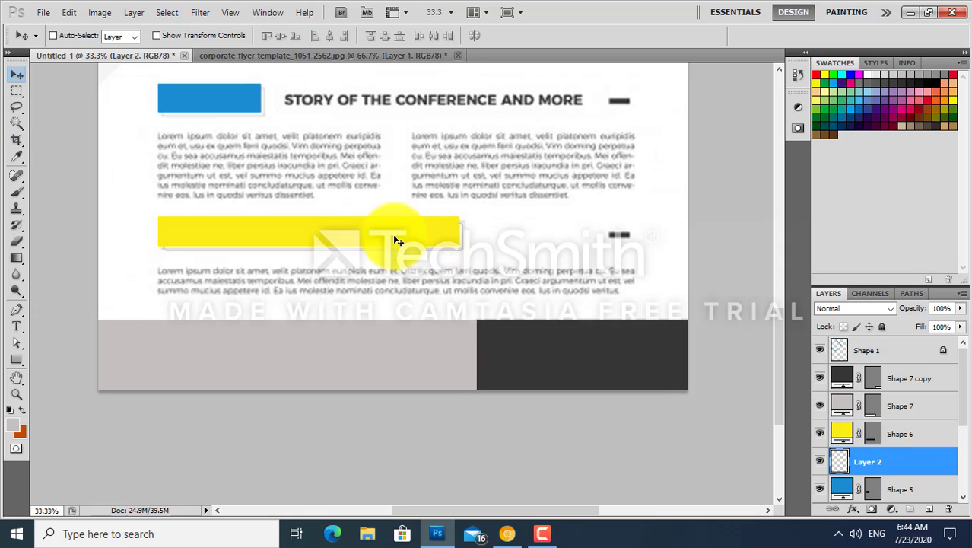
{"action": "left_click_drag", "start_coordinate": [503, 144], "coordinate": [508, 228]}
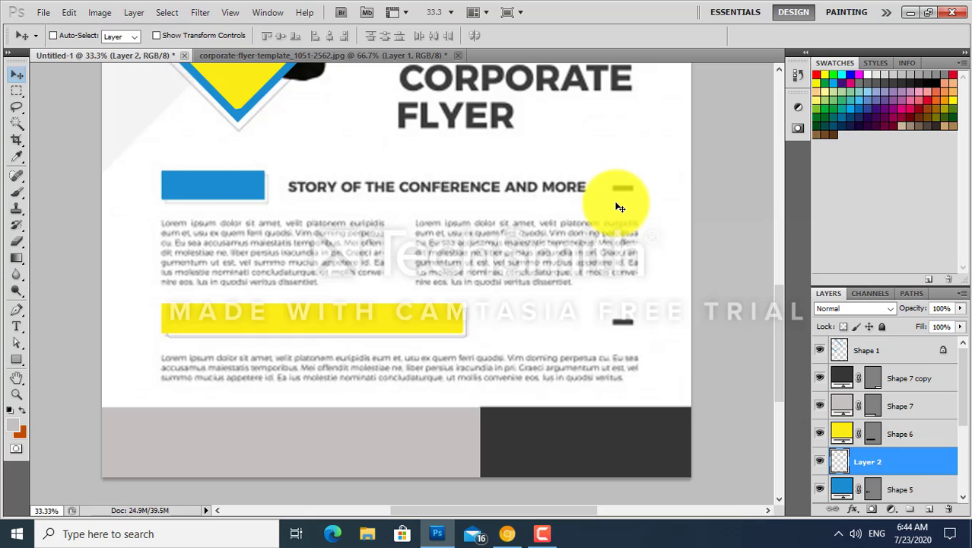
- Draw a small dark-grey dash, sampled from the template, beside the heading and duplicate it
{"action": "key", "text": "u"}
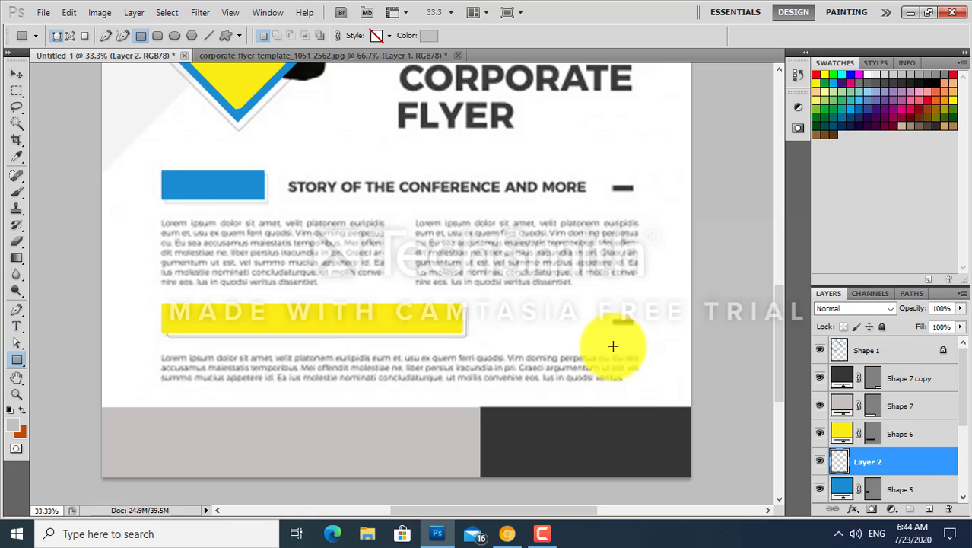
{"action": "key", "text": "i"}
{"action": "left_click", "coordinate": [610, 408]}
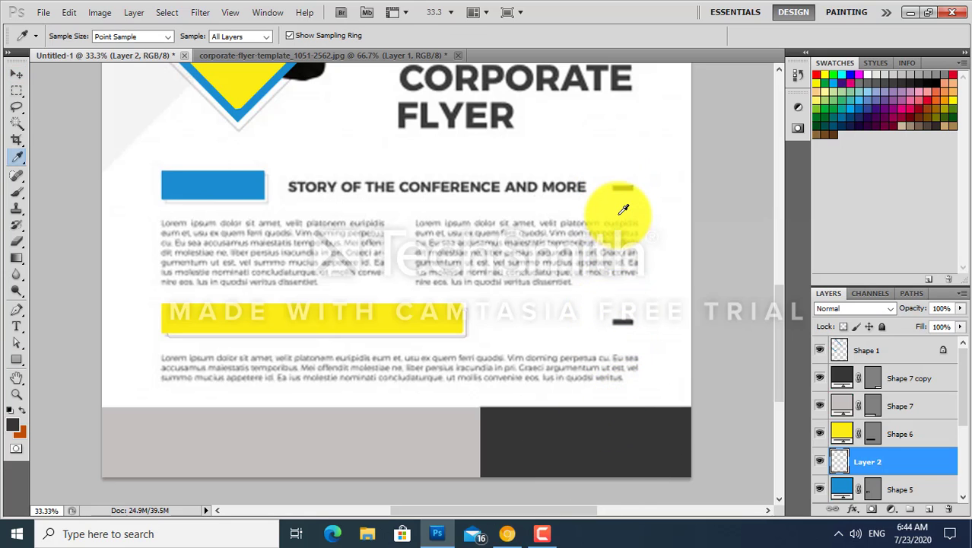
{"action": "key", "text": "u"}
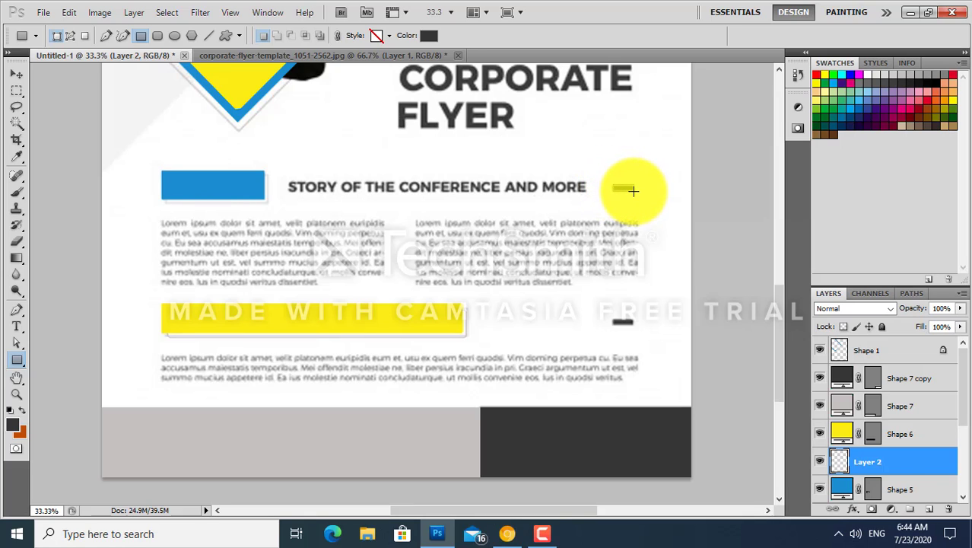
{"action": "left_click_drag", "start_coordinate": [613, 185], "coordinate": [633, 192]}
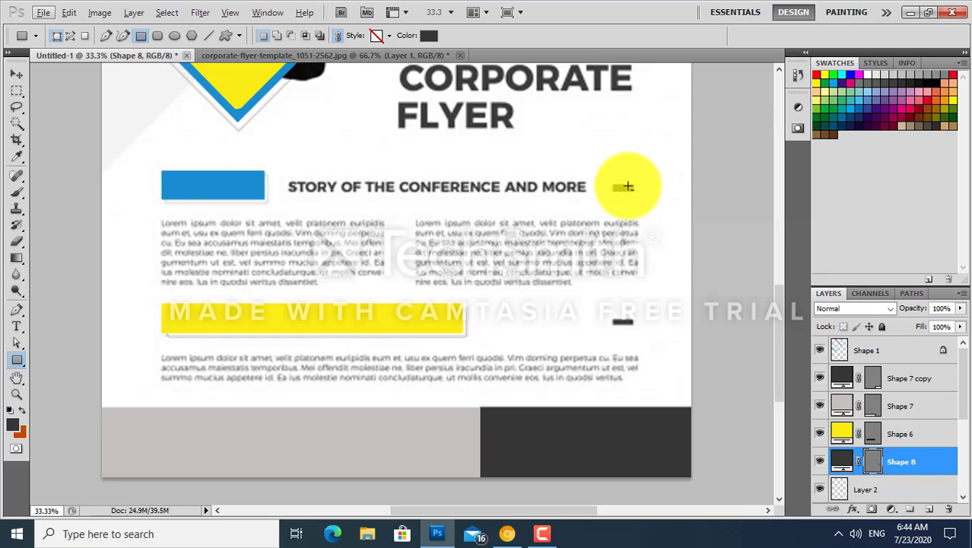
{"action": "key", "text": "v"}
{"action": "key", "text": "alt+v"}
{"action": "key", "text": "Escape"}
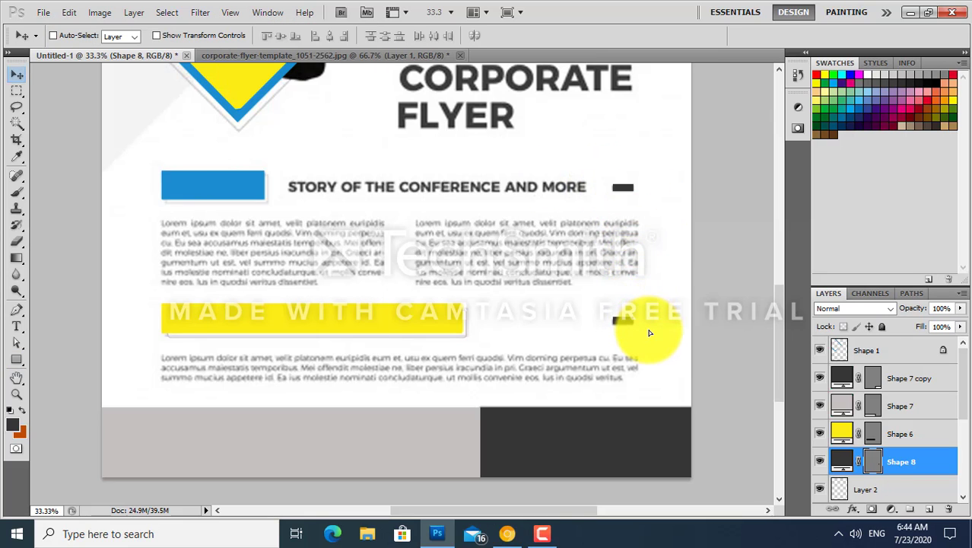
{"action": "key", "text": "ctrl+j"}
- Sample the template's pale grey and draw a pale square near the page's left edge
{"action": "key", "text": "u"}
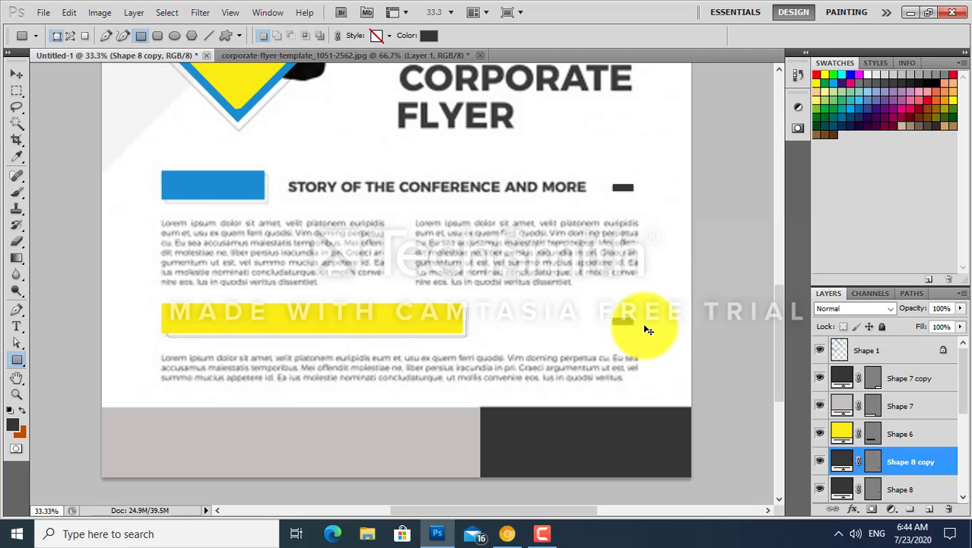
{"action": "key", "text": "v"}
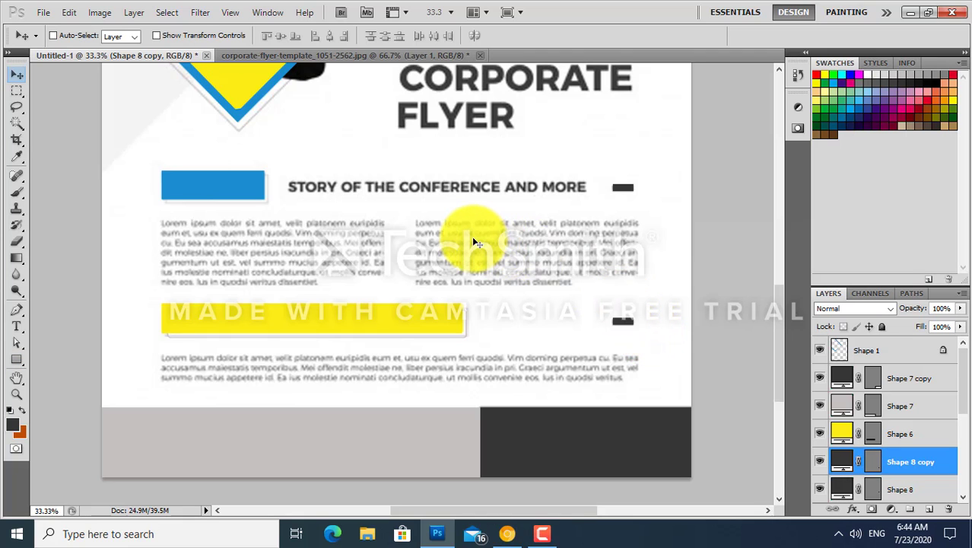
{"action": "scroll", "coordinate": [485, 199], "scroll_direction": "up", "scroll_amount": 1}
{"action": "scroll", "coordinate": [504, 157], "scroll_direction": "up", "scroll_amount": 1}
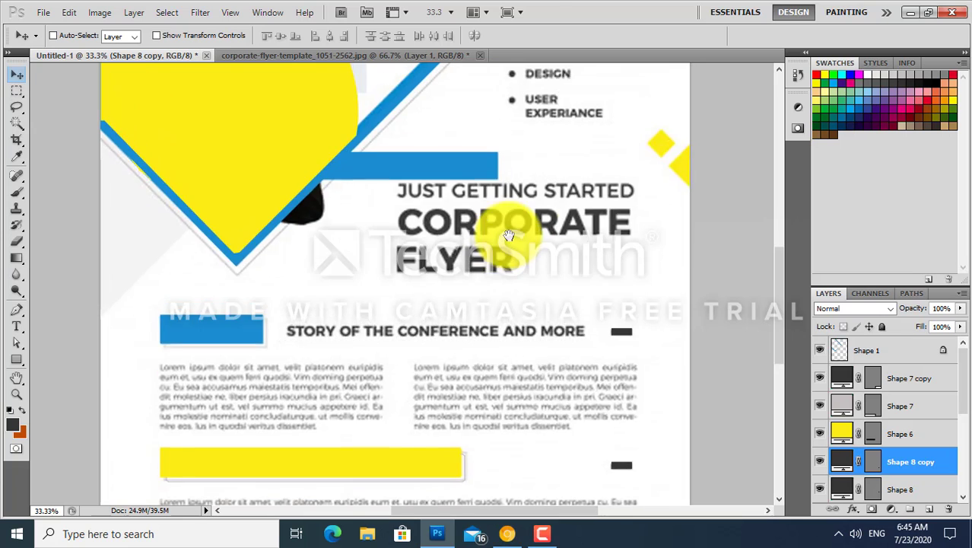
{"action": "scroll", "coordinate": [535, 162], "scroll_direction": "up", "scroll_amount": 2}
{"action": "scroll", "coordinate": [535, 162], "scroll_direction": "up", "scroll_amount": 2}
{"action": "mouse_move", "coordinate": [505, 187]}
{"action": "left_mouse_down"}
{"action": "mouse_move", "coordinate": [556, 217]}
{"action": "mouse_move", "coordinate": [721, 229]}
{"action": "mouse_move", "coordinate": [714, 224]}
{"action": "left_mouse_up"}
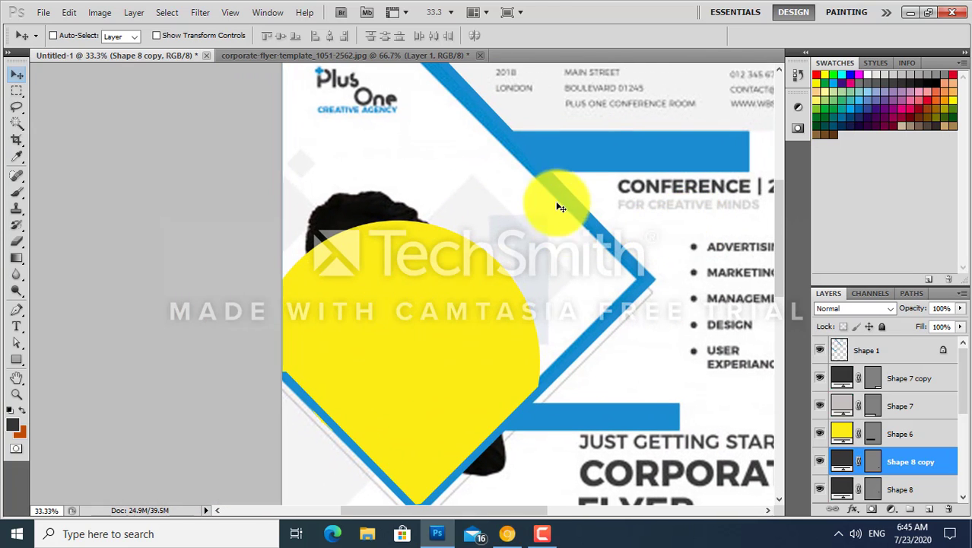
{"action": "key", "text": "u"}
{"action": "key", "text": "i"}
{"action": "left_click", "coordinate": [292, 197]}
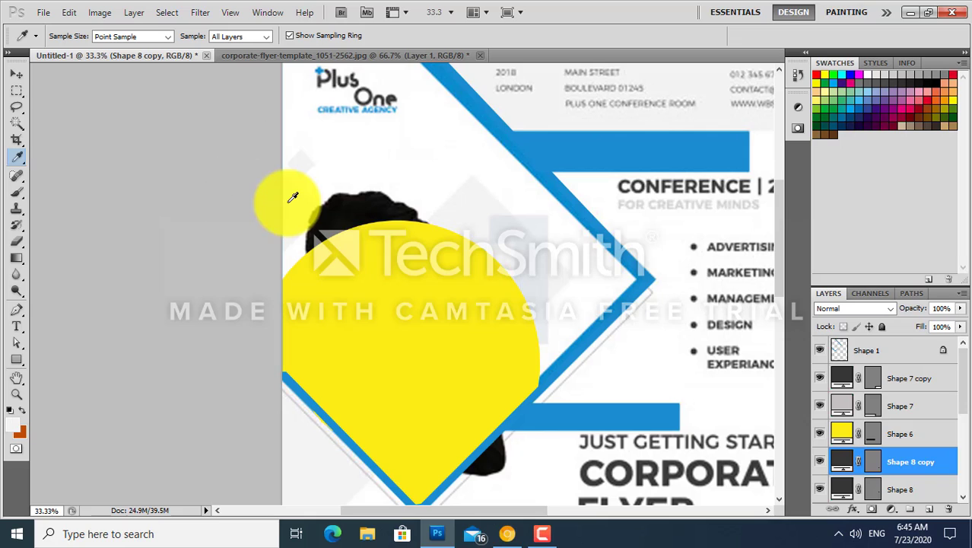
{"action": "key", "text": "u"}
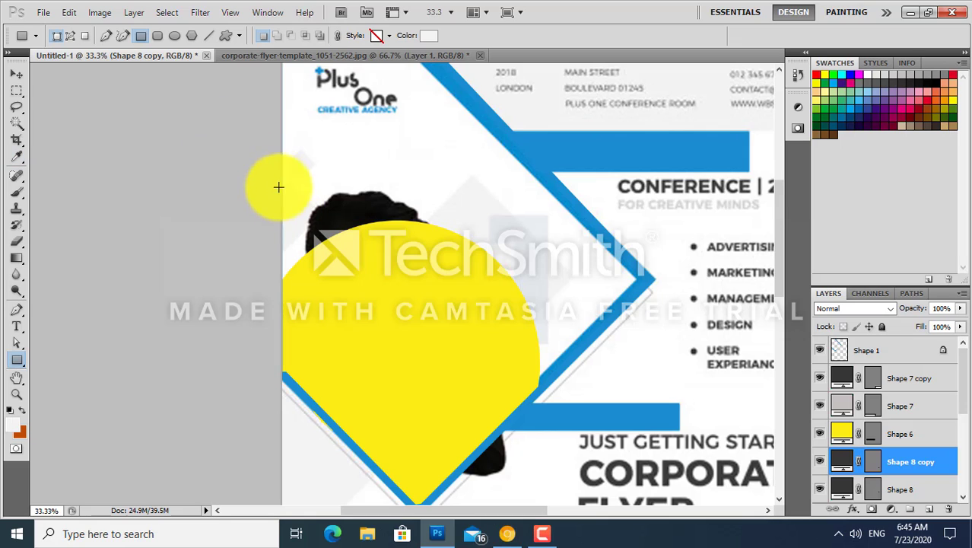
{"action": "left_click_drag", "start_coordinate": [261, 176], "coordinate": [349, 281]}
- Rotate the square 45° into a diamond and position it at the page's left edge
{"action": "key", "text": "ctrl+t"}
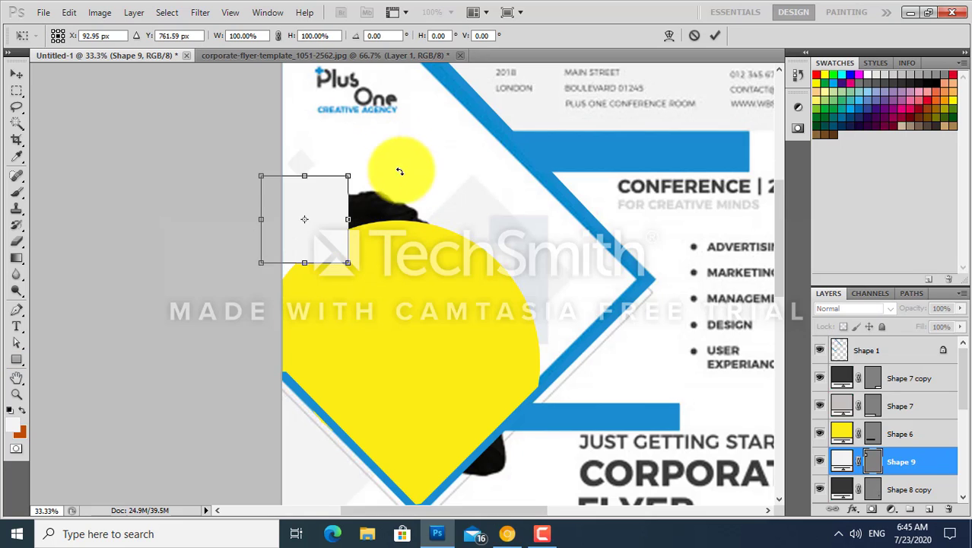
{"action": "mouse_move", "coordinate": [399, 168]}
{"action": "left_mouse_down"}
{"action": "mouse_move", "coordinate": [417, 247]}
{"action": "mouse_move", "coordinate": [417, 216]}
{"action": "left_mouse_up"}
{"action": "key", "text": "Return"}
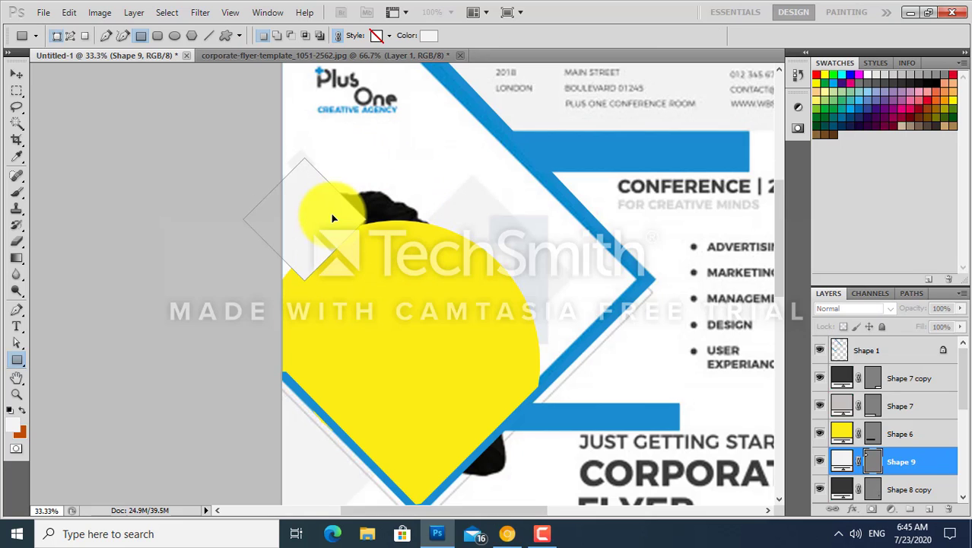
{"action": "key", "text": "v"}
{"action": "left_click_drag", "start_coordinate": [328, 226], "coordinate": [288, 223]}
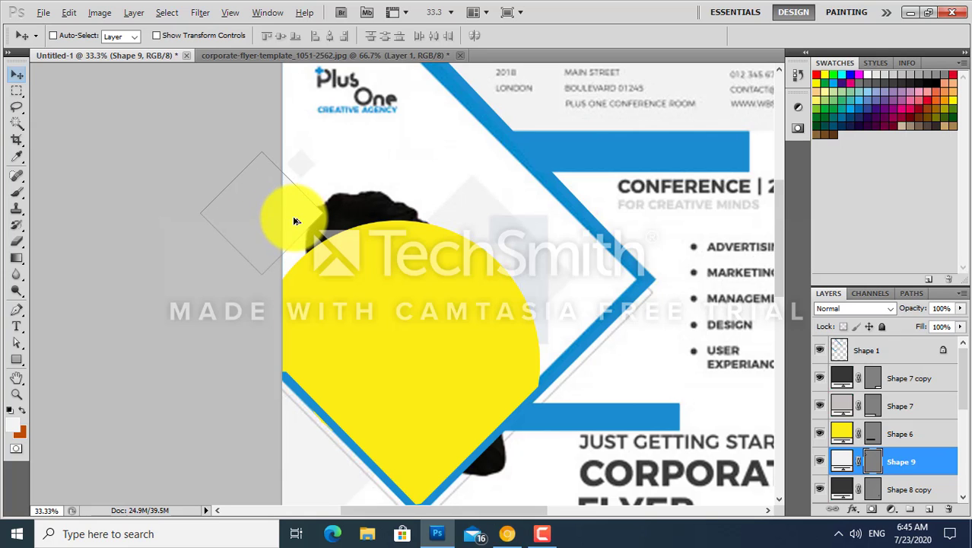
{"action": "left_click_drag", "start_coordinate": [282, 217], "coordinate": [318, 186]}
- Duplicate the pale diamond and shrink the copy
{"action": "key", "text": "ctrl+j"}
{"action": "key", "text": "ctrl+t"}
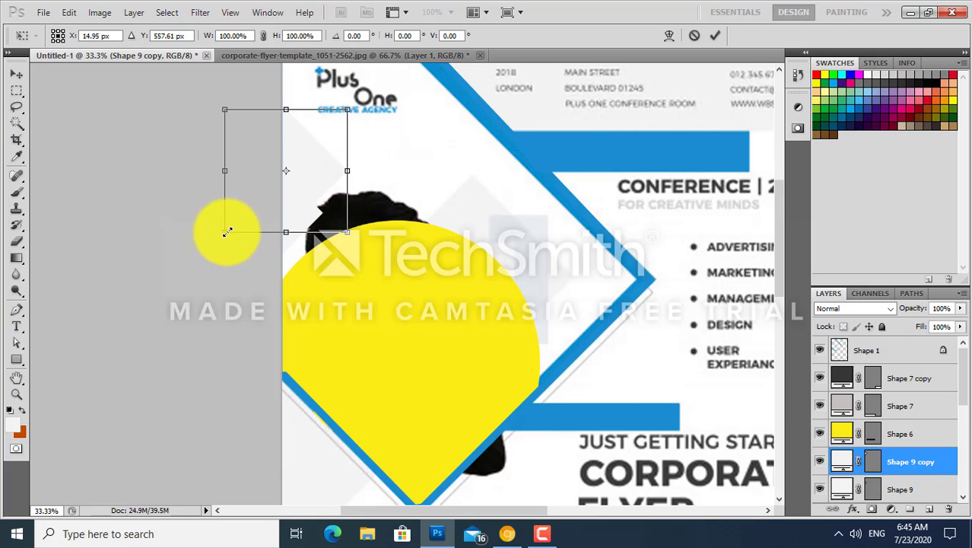
{"action": "left_click_drag", "start_coordinate": [227, 227], "coordinate": [270, 215]}
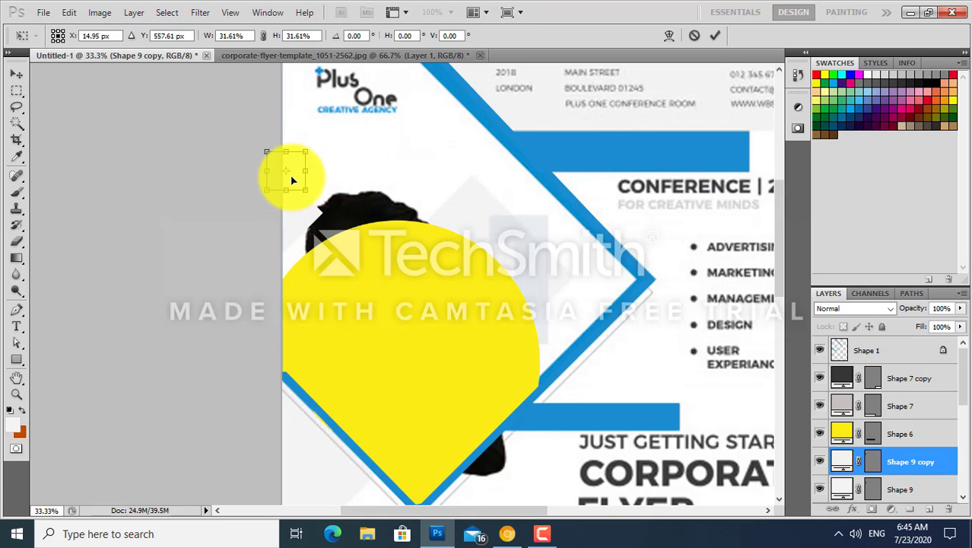
{"action": "key", "text": "Return"}
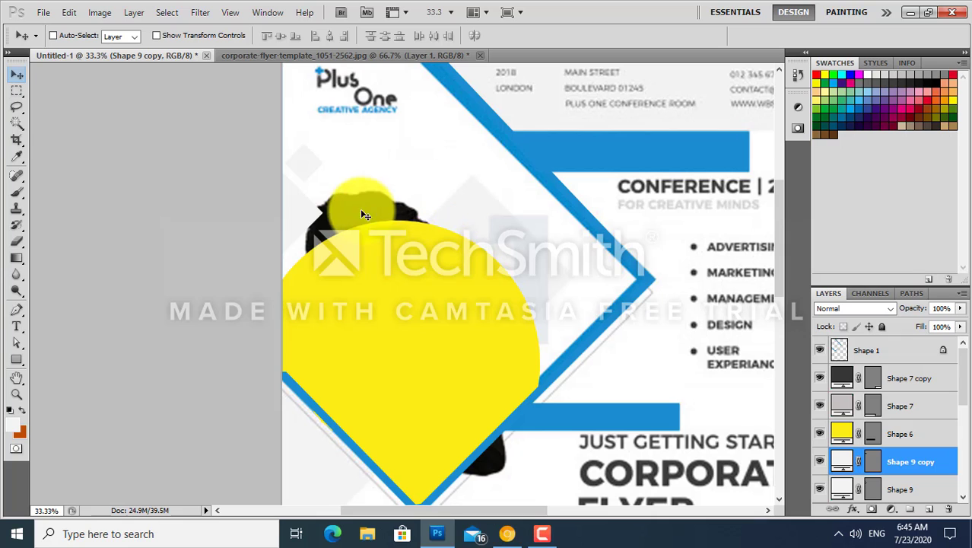
- Place another diamond copy enlarged over the circle, stacked just above Layer 1
{"action": "left_click_drag", "start_coordinate": [330, 173], "coordinate": [496, 279]}
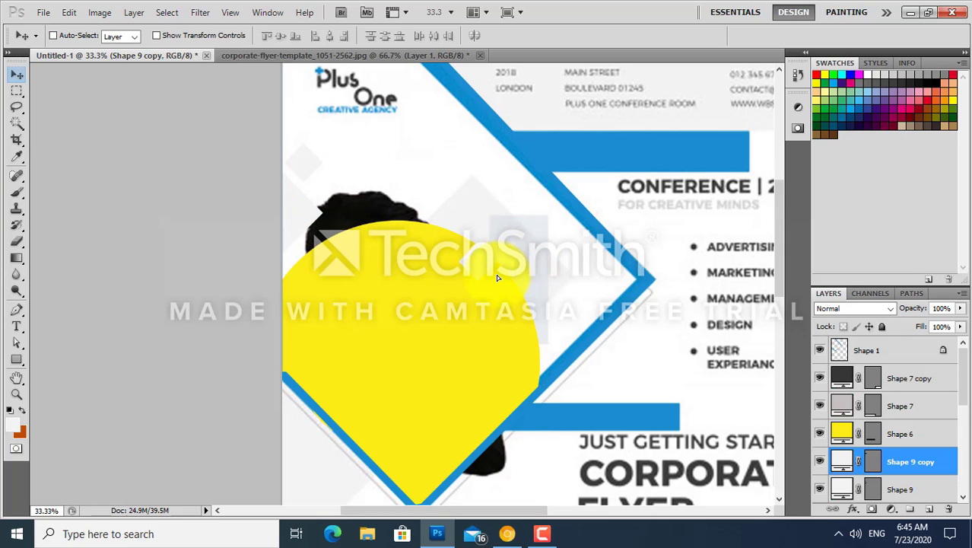
{"action": "key", "text": "ctrl+t"}
{"action": "left_click_drag", "start_coordinate": [492, 243], "coordinate": [579, 190]}
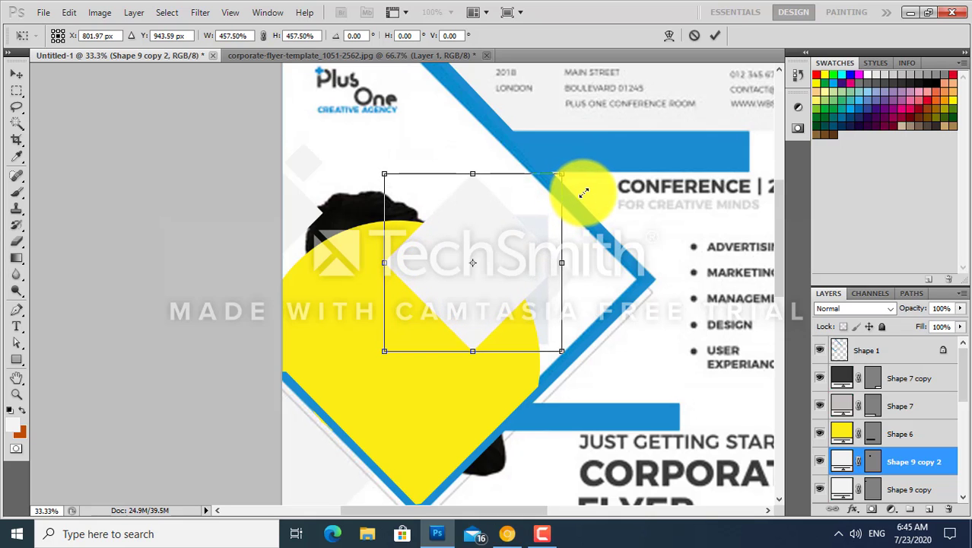
{"action": "key", "text": "Return"}
{"action": "key", "text": "ctrl+bracketleft"}
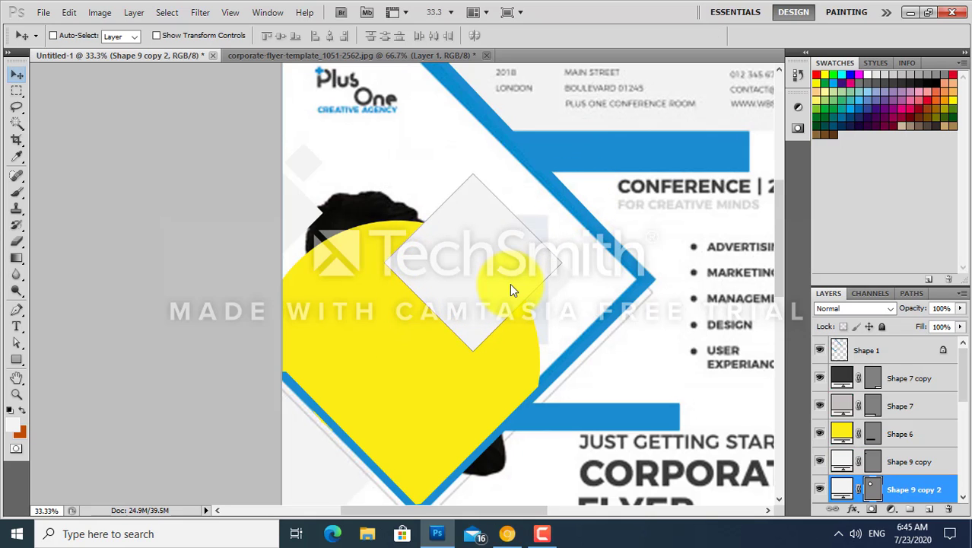
{"action": "key", "text": "ctrl+bracketleft"}
{"action": "key", "text": "ctrl+bracketleft"}
{"action": "key", "text": "ctrl+bracketleft"}
{"action": "key", "text": "ctrl+bracketleft"}
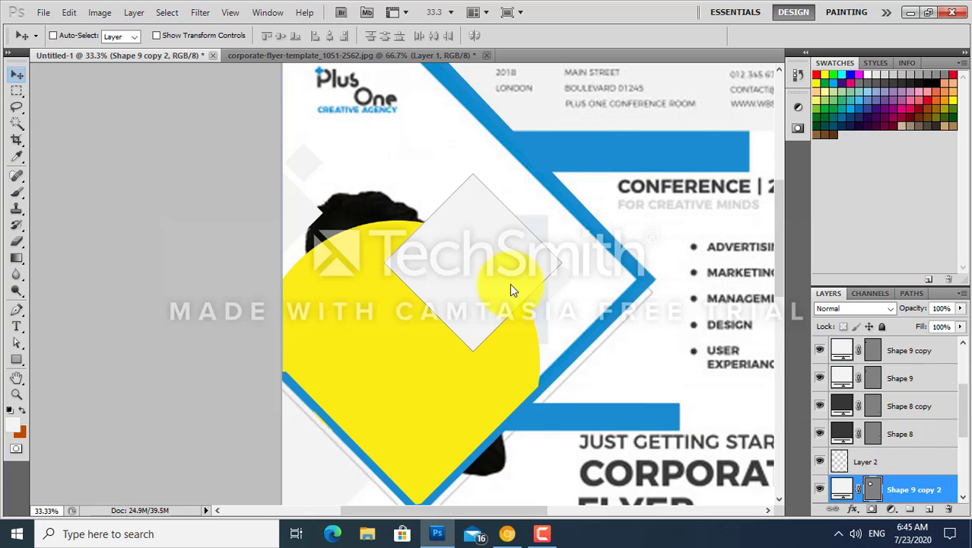
{"action": "key", "text": "ctrl+bracketleft"}
{"action": "key", "text": "ctrl+bracketleft"}
{"action": "key", "text": "ctrl+bracketleft"}
{"action": "key", "text": "ctrl+bracketleft"}
{"action": "key", "text": "ctrl+bracketleft"}
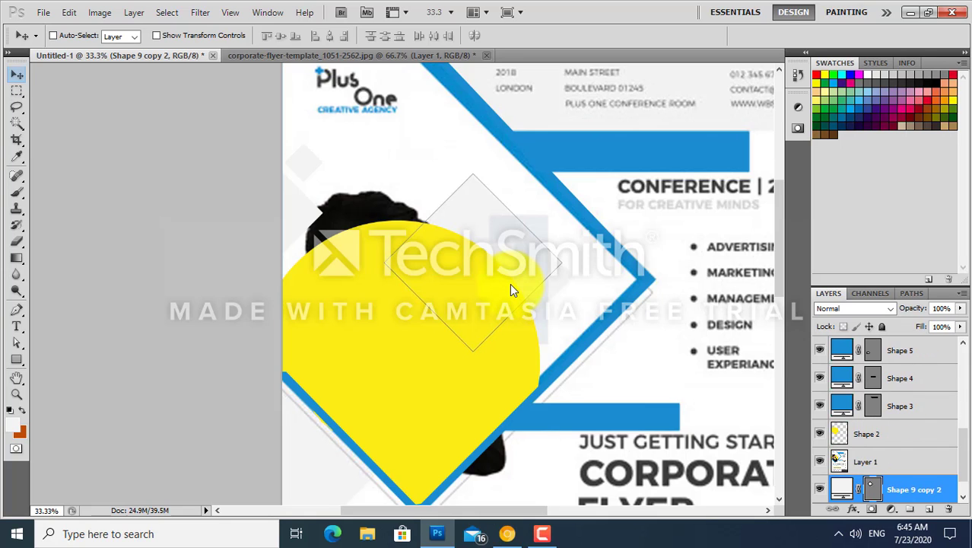
{"action": "key", "text": "ctrl+bracketright"}
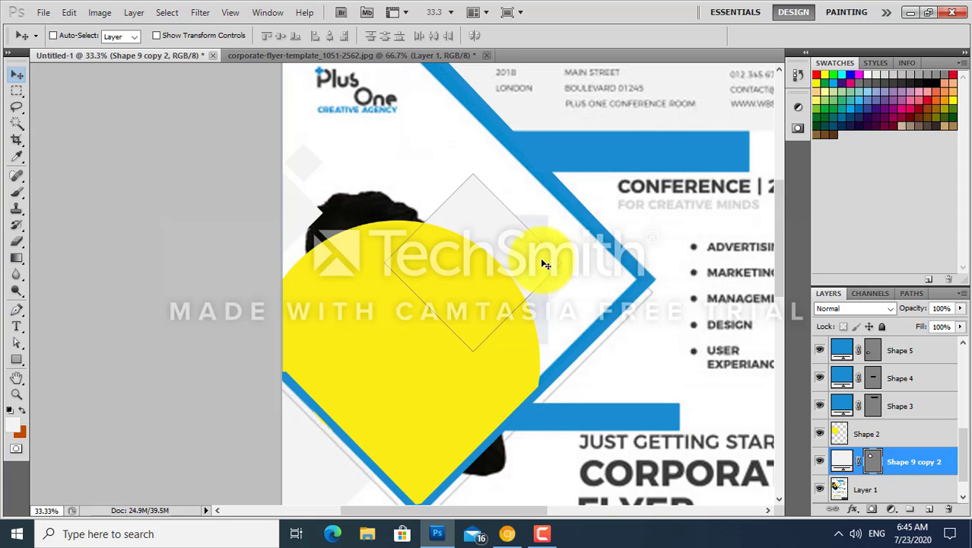
{"action": "key", "text": "u"}
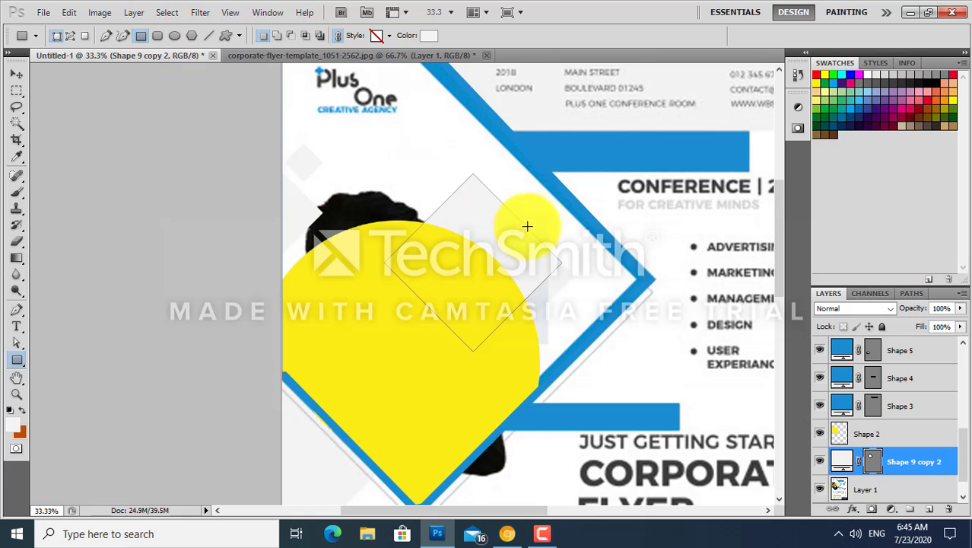
- Draw two tall rectangles, Shape 10 and Shape 11, beside the yellow circle
{"action": "mouse_move", "coordinate": [485, 217]}
{"action": "left_mouse_down"}
{"action": "mouse_move", "coordinate": [540, 368]}
{"action": "mouse_move", "coordinate": [547, 344]}
{"action": "left_mouse_up"}
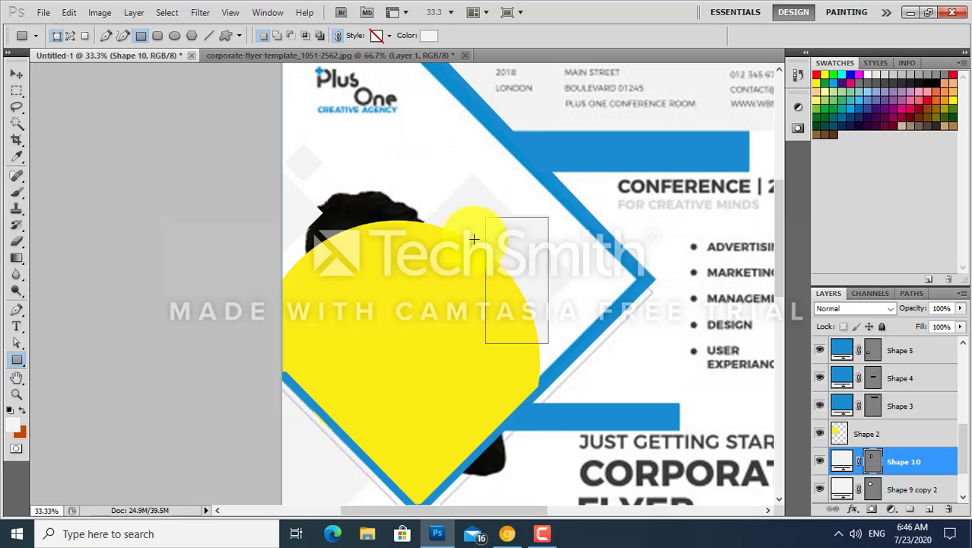
{"action": "left_click_drag", "start_coordinate": [473, 238], "coordinate": [515, 316]}
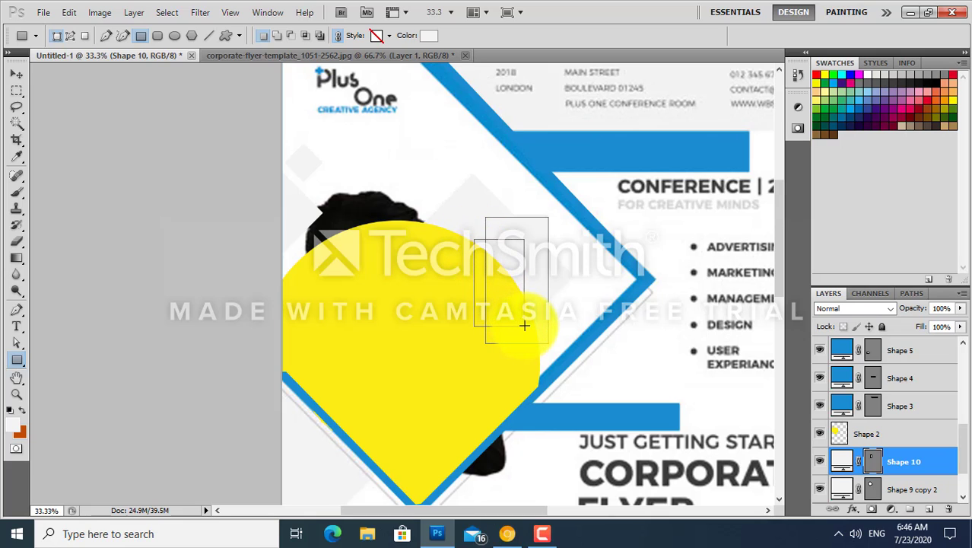
{"action": "left_click_drag", "start_coordinate": [525, 322], "coordinate": [525, 323]}
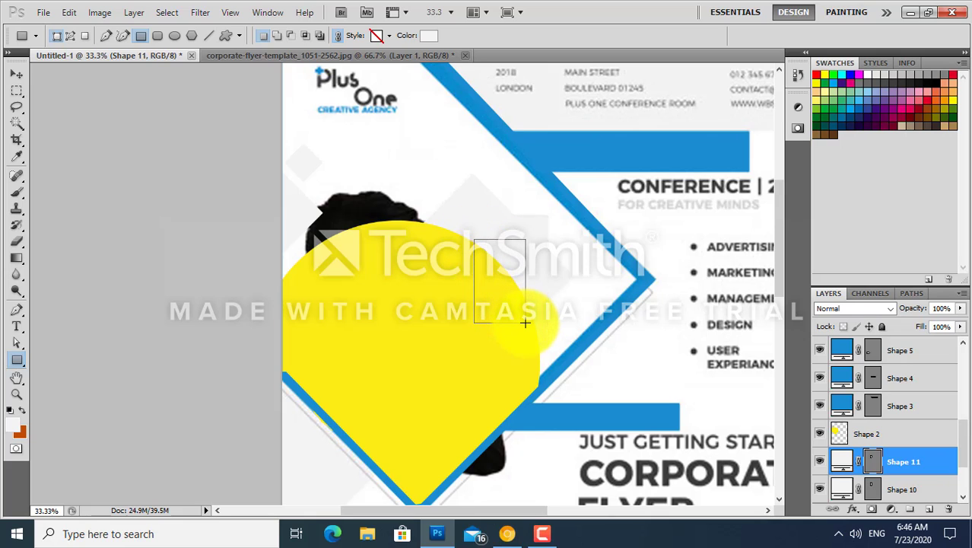
- Load Shape 11's outline as a selection, clear it, and rasterize Shape 10
{"action": "left_click", "coordinate": [875, 491], "text": "ctrl"}
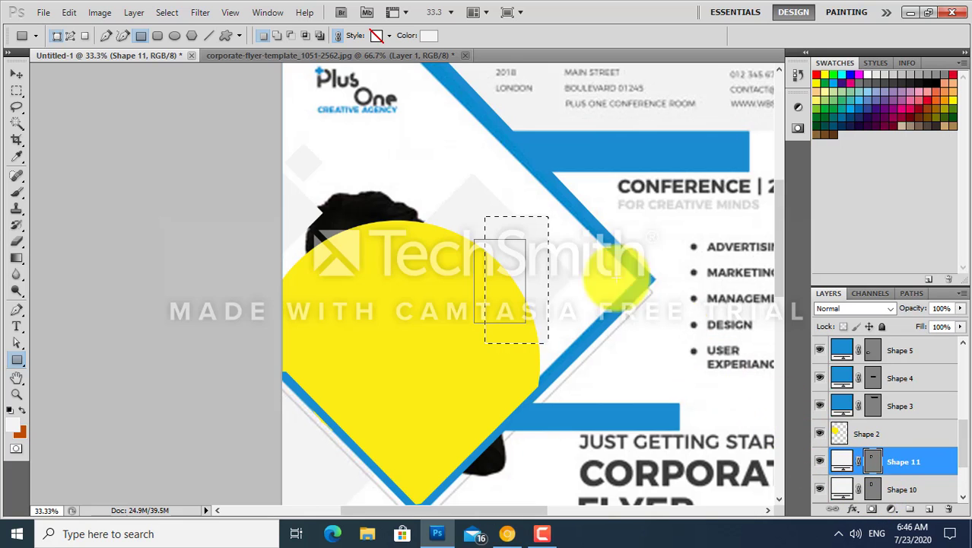
{"action": "key", "text": "v"}
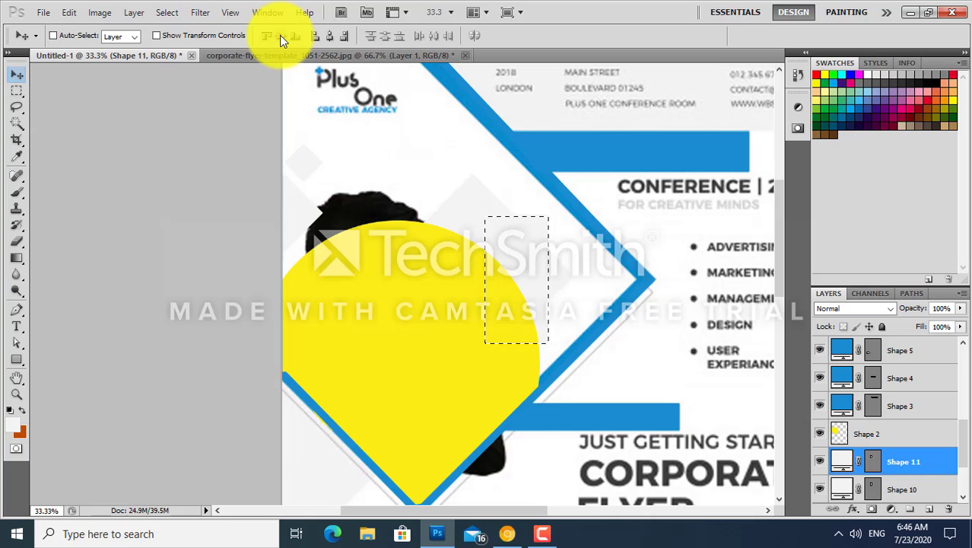
{"action": "key", "text": "Escape"}
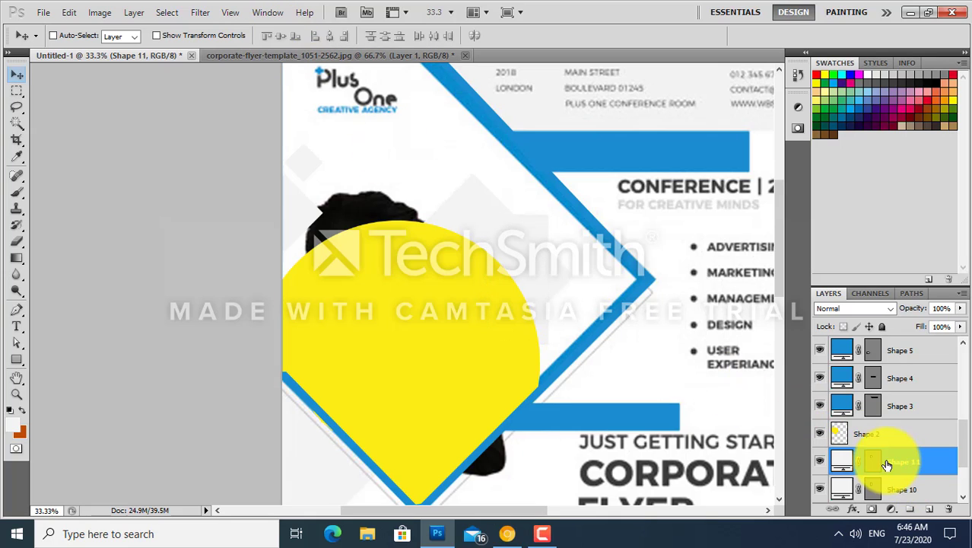
{"action": "right_click", "coordinate": [898, 494]}
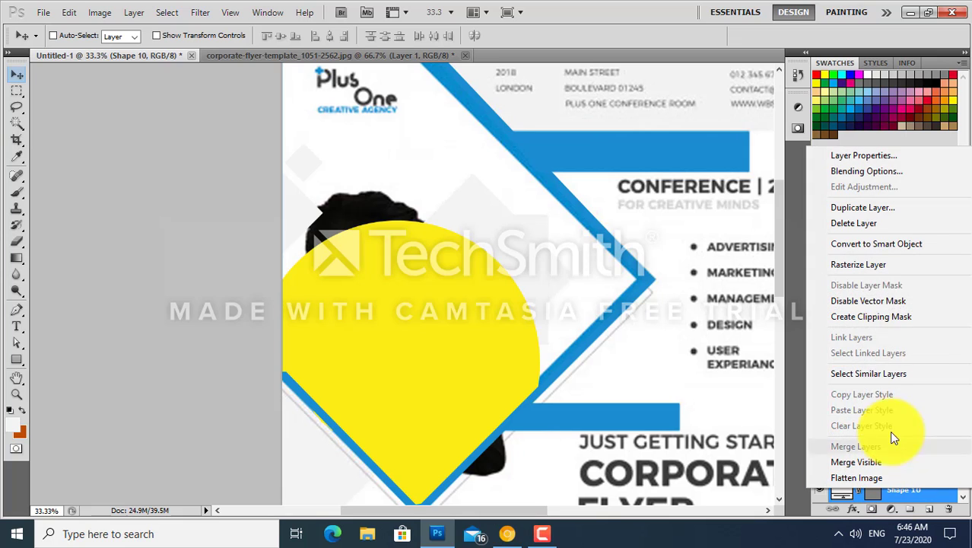
{"action": "left_click", "coordinate": [880, 265]}
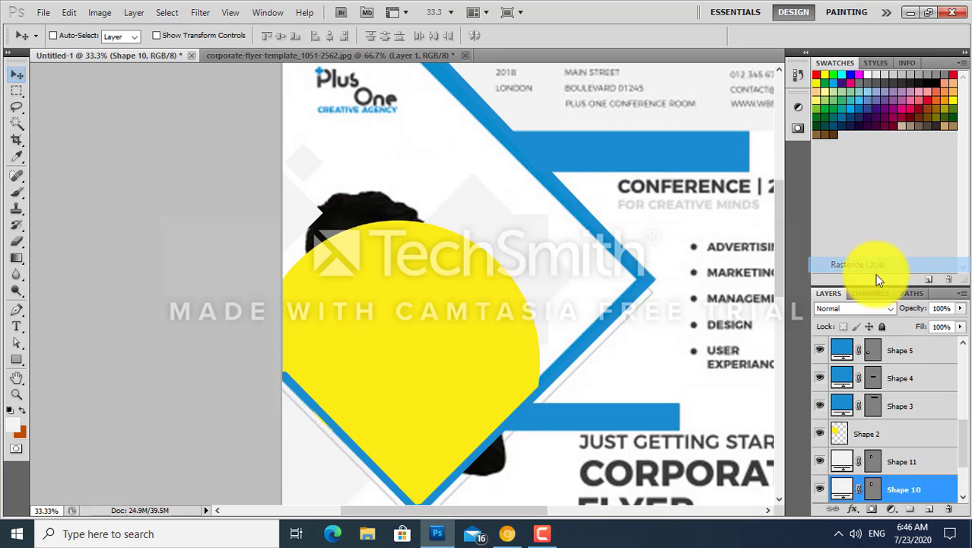
- Move Shape 10 in the layer stack to sit just below Shape 2
{"action": "left_click", "coordinate": [872, 461], "text": "ctrl"}
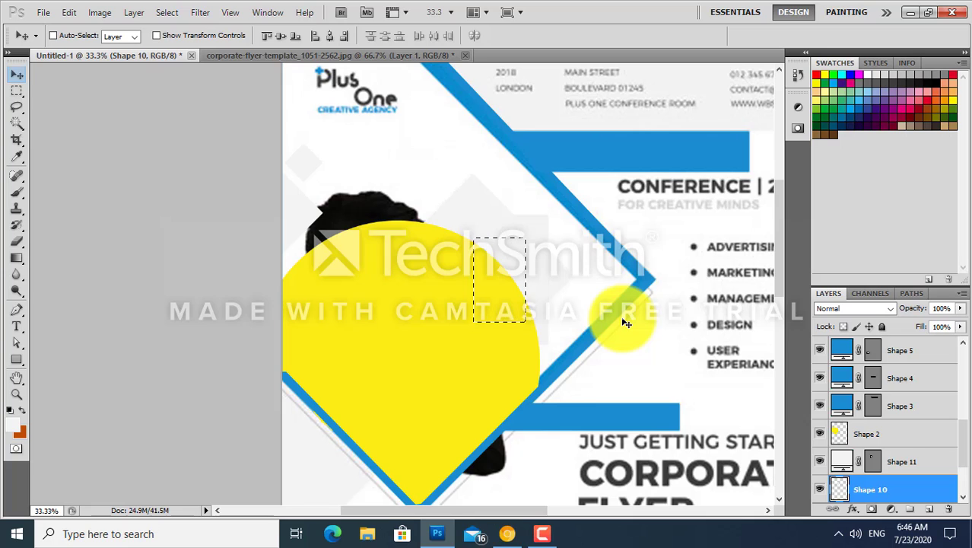
{"action": "key", "text": "ctrl+d"}
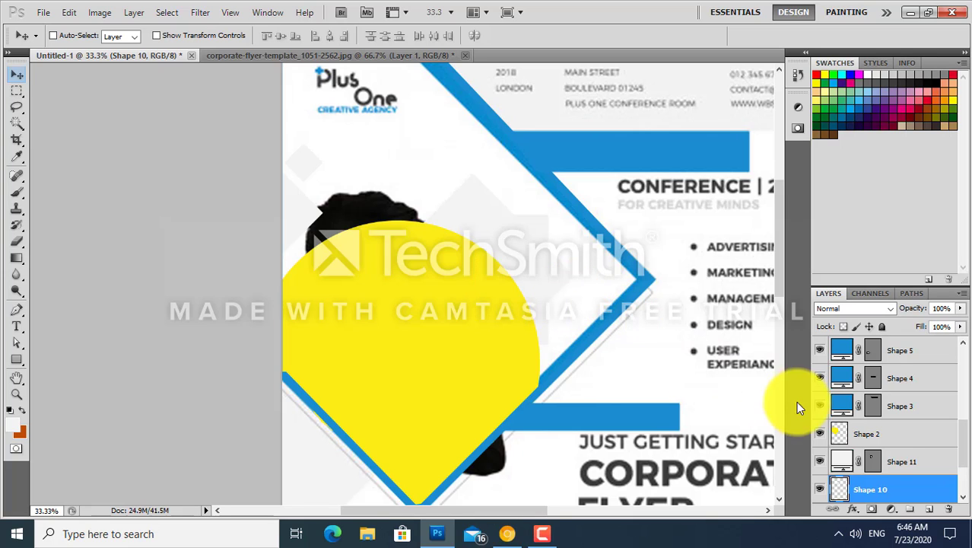
{"action": "left_click_drag", "start_coordinate": [905, 489], "coordinate": [915, 462]}
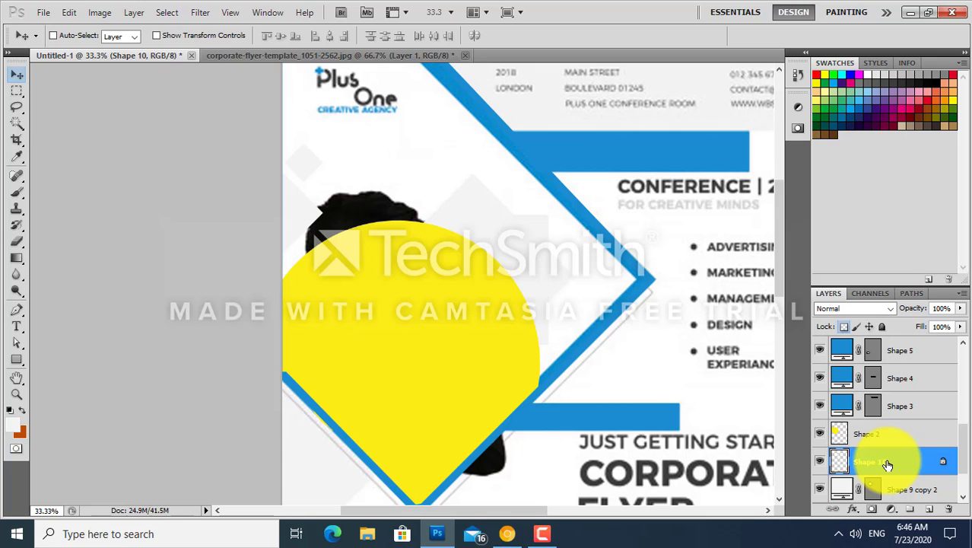
- Set the foreground colour to light grey #e3e3e3 and fit the flyer in the window
{"action": "left_click", "coordinate": [12, 426]}
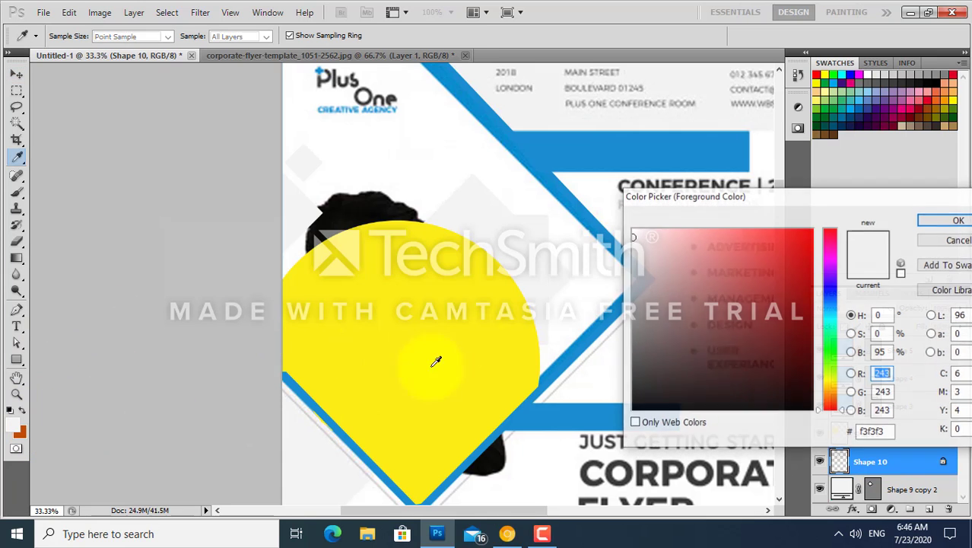
{"action": "left_click", "coordinate": [631, 249]}
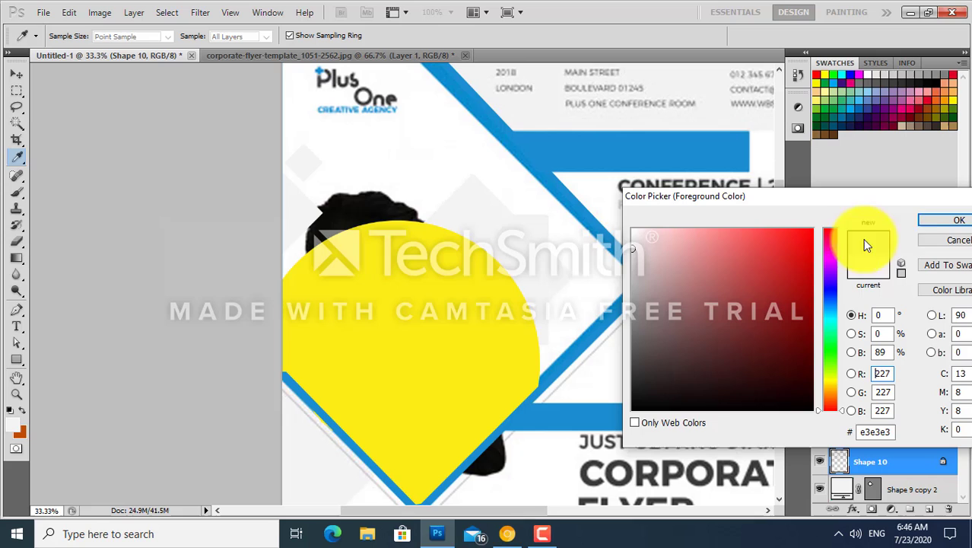
{"action": "left_click", "coordinate": [934, 220]}
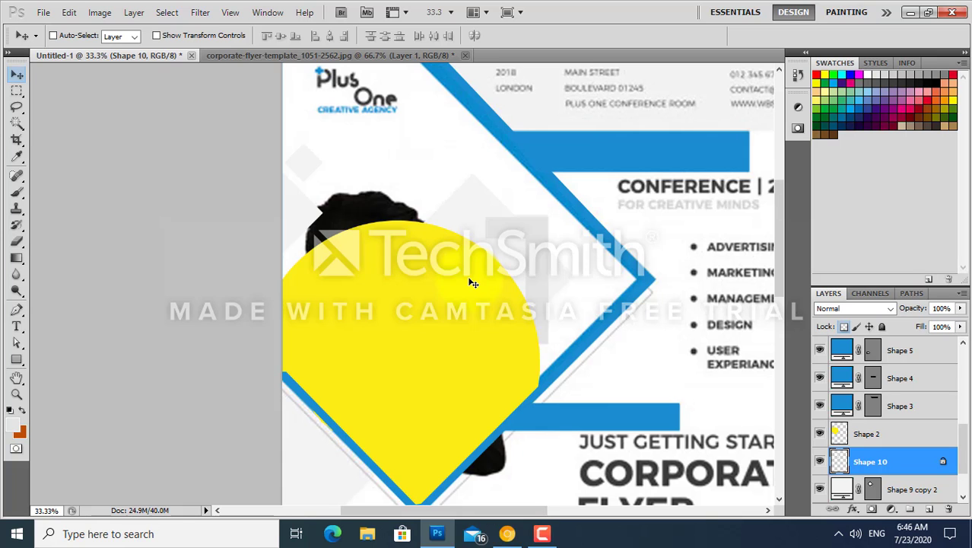
{"action": "key", "text": "ctrl+0"}
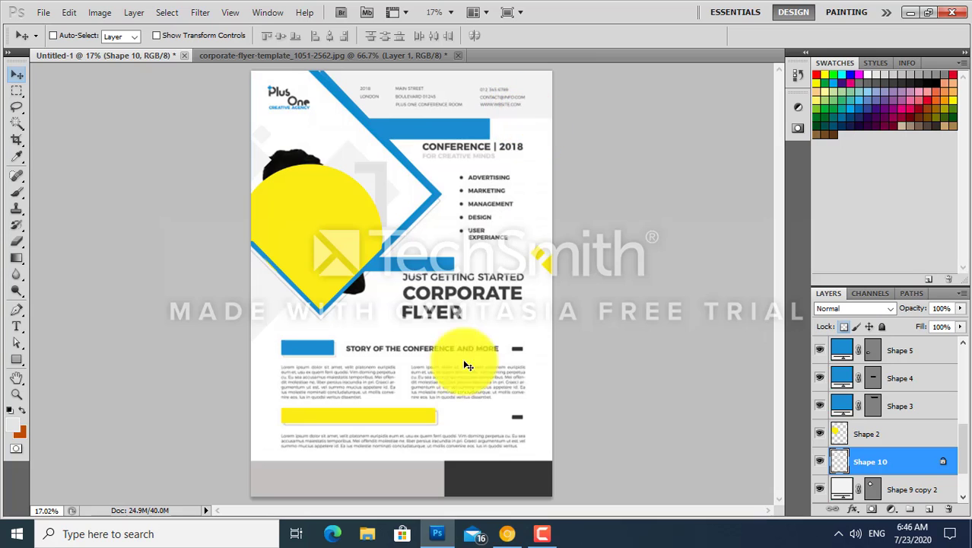
- Copy the grey bottom rectangle to the flyer's top, fill it white, and align it to the canvas top
{"action": "left_click", "coordinate": [399, 482], "text": "ctrl"}
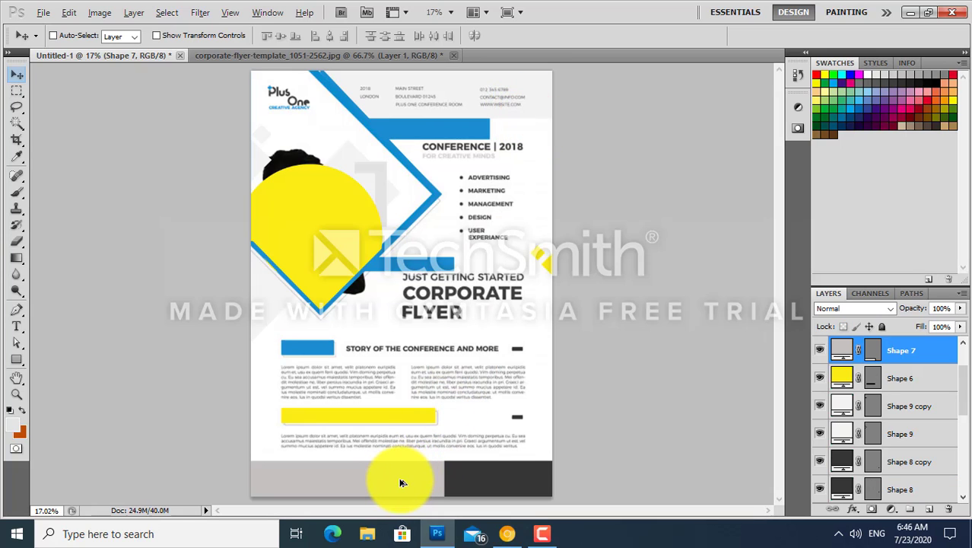
{"action": "left_click_drag", "start_coordinate": [402, 483], "coordinate": [509, 135]}
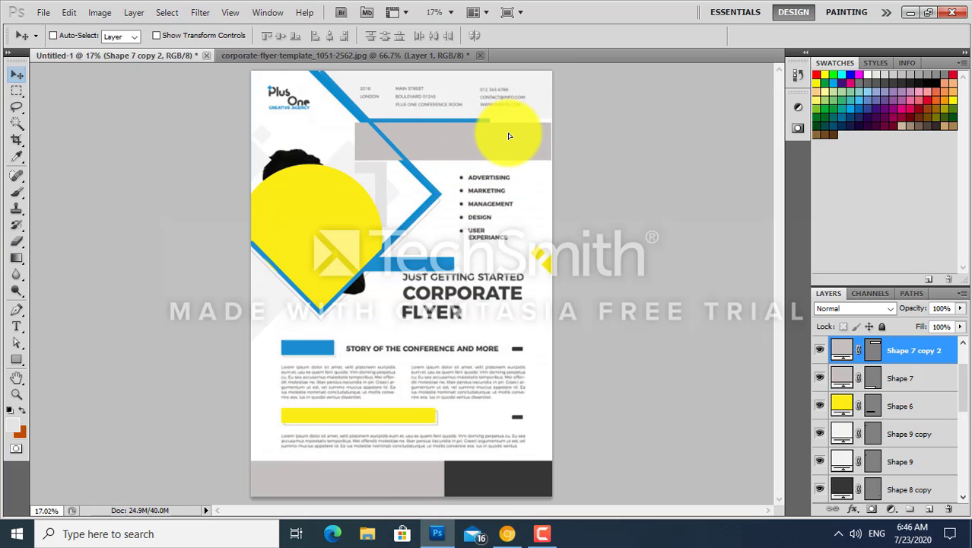
{"action": "key", "text": "i"}
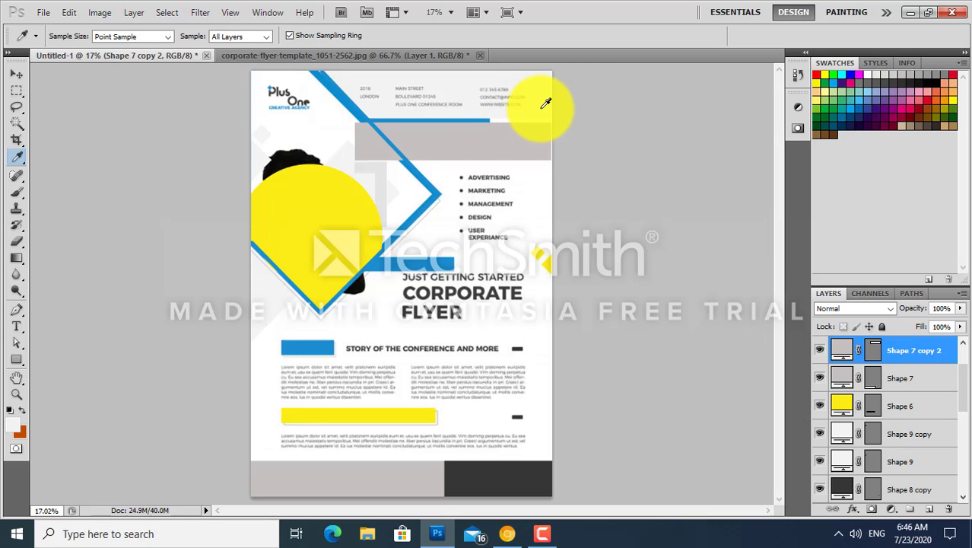
{"action": "key", "text": "alt+BackSpace"}
{"action": "key", "text": "v"}
{"action": "key", "text": "ctrl+a"}
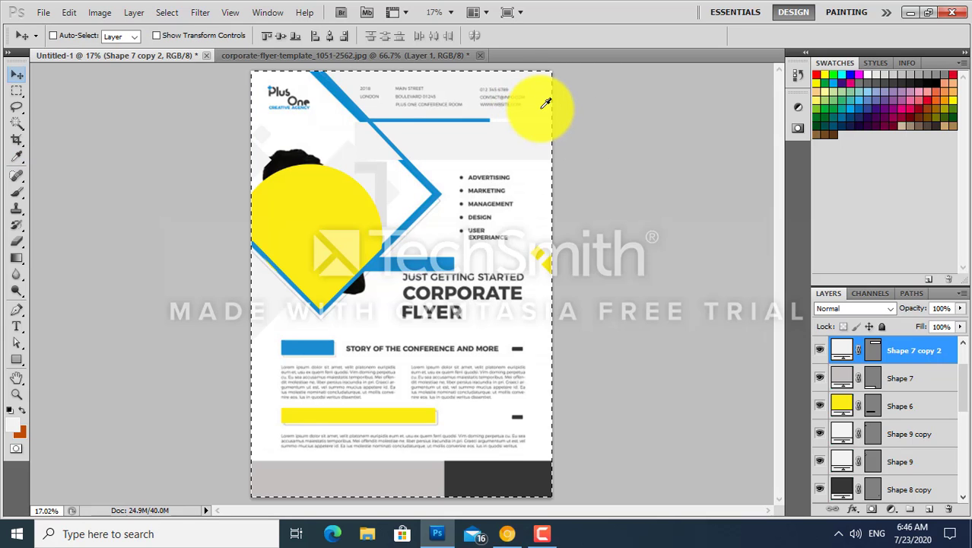
{"action": "left_click", "coordinate": [271, 38]}
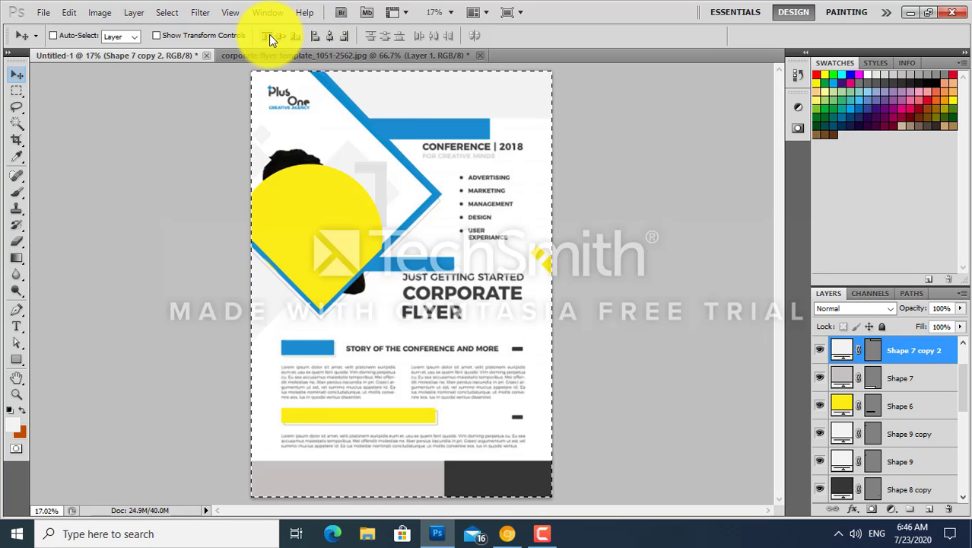
{"action": "key", "text": "ctrl+d"}
- Widen the top band leftward to about 117% and slant its left edge
{"action": "key", "text": "ctrl+t"}
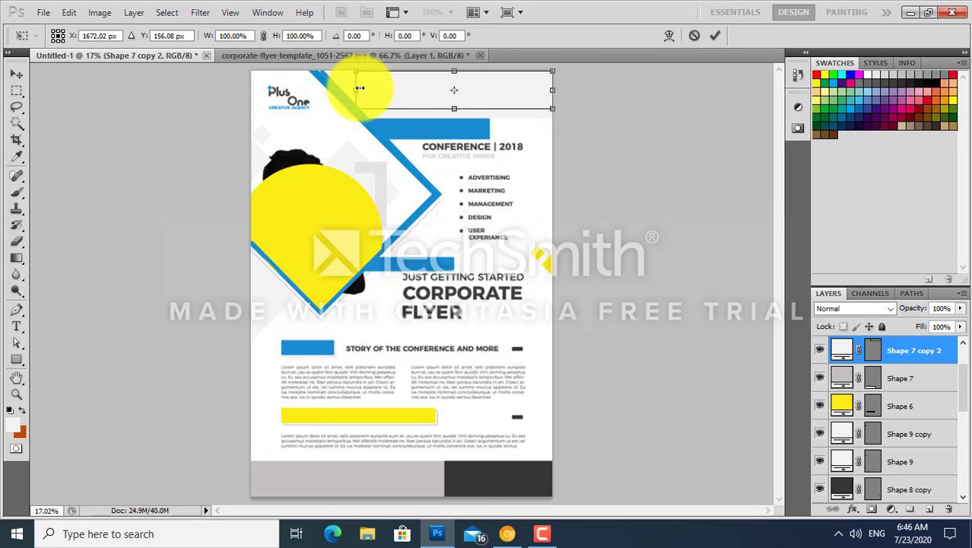
{"action": "left_click_drag", "start_coordinate": [359, 88], "coordinate": [323, 91]}
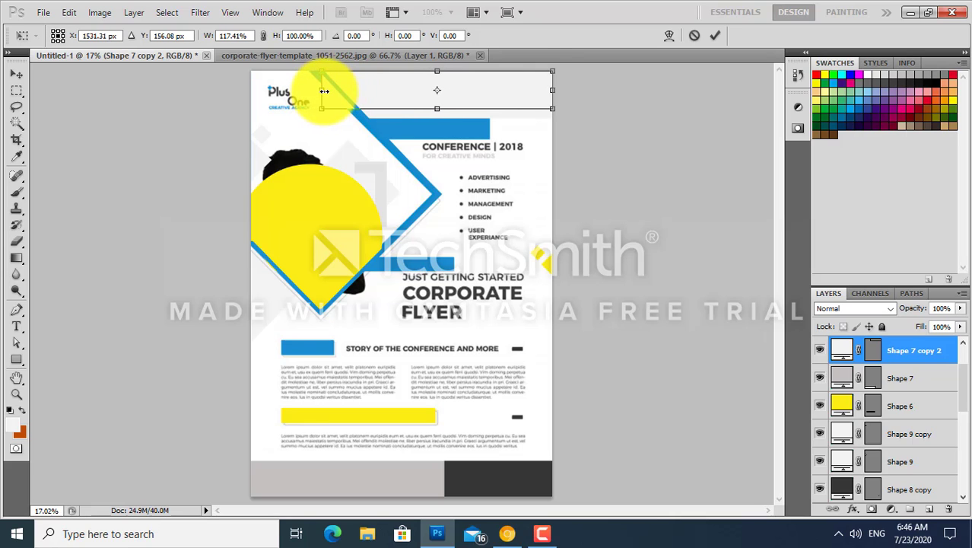
{"action": "left_click_drag", "start_coordinate": [323, 108], "coordinate": [359, 107]}
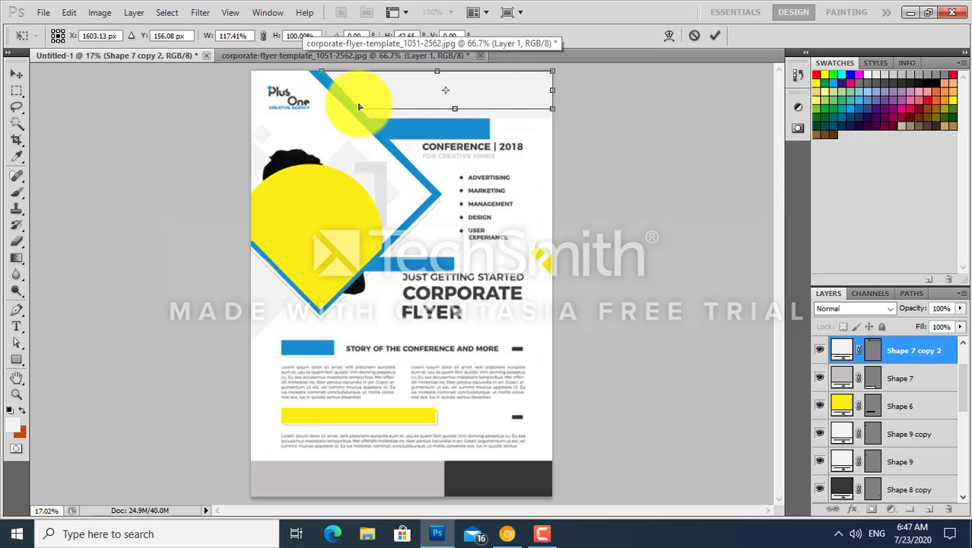
{"action": "key", "text": "Return"}
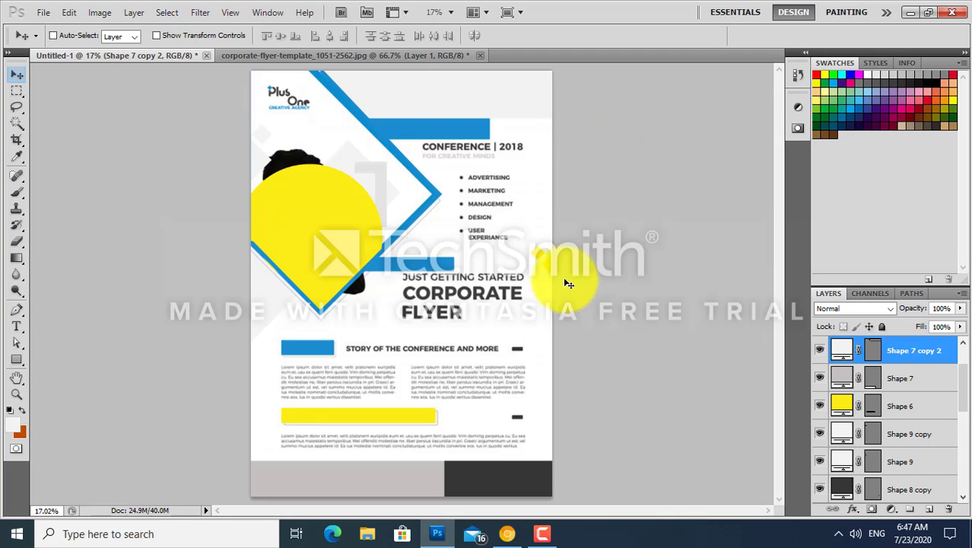
- Duplicate the small shape beside the bullets and fill it with yellow sampled from the circle
{"action": "left_click", "coordinate": [272, 145], "text": "ctrl"}
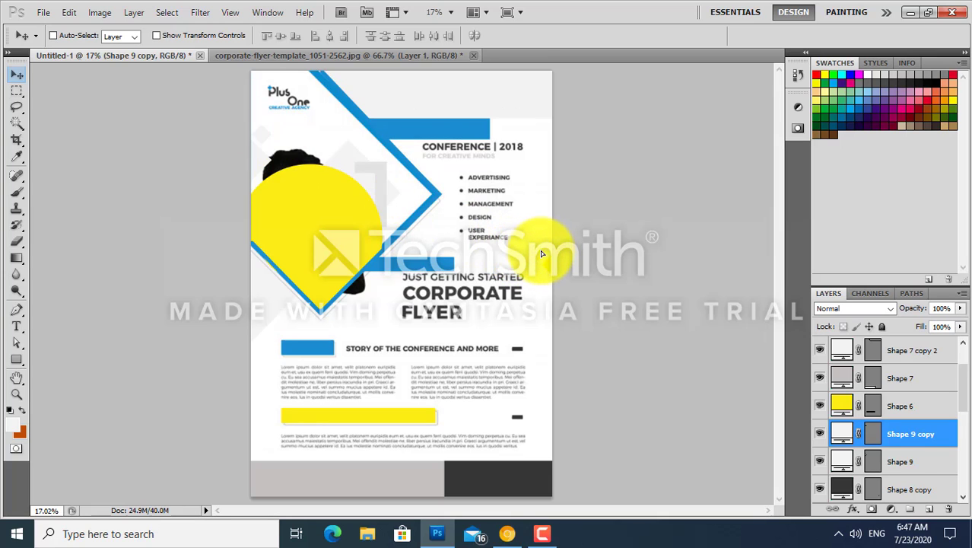
{"action": "key", "text": "ctrl+j"}
{"action": "key", "text": "i"}
{"action": "left_click", "coordinate": [319, 214]}
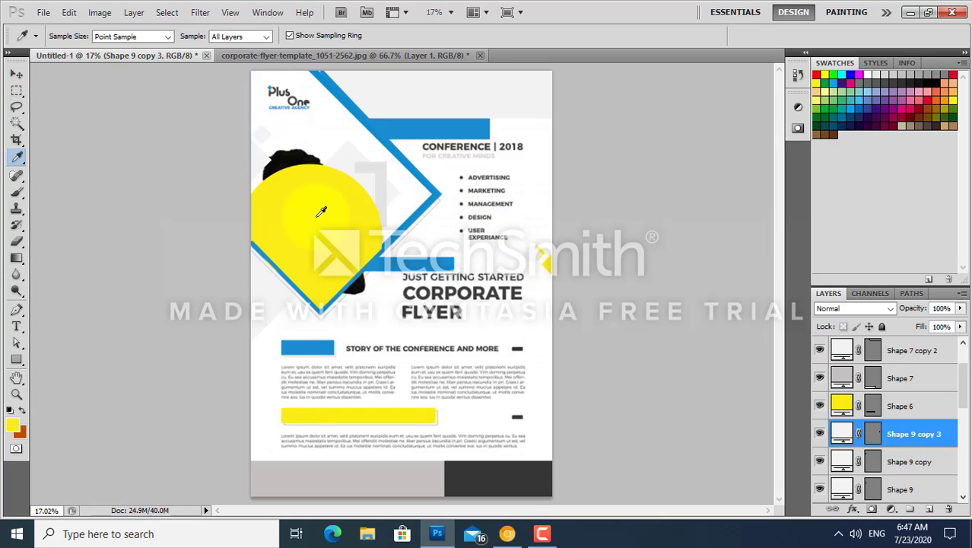
{"action": "key", "text": "alt+BackSpace"}
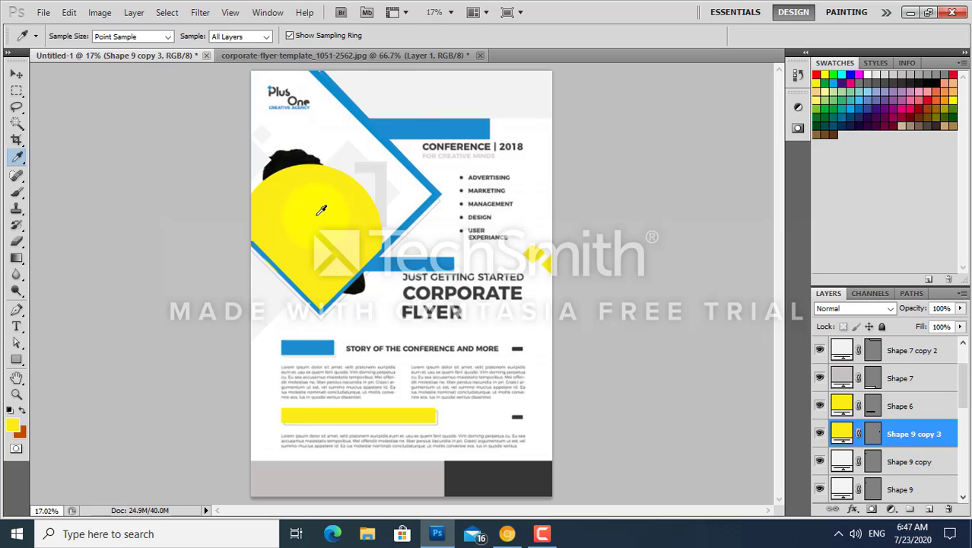
{"action": "key", "text": "v"}
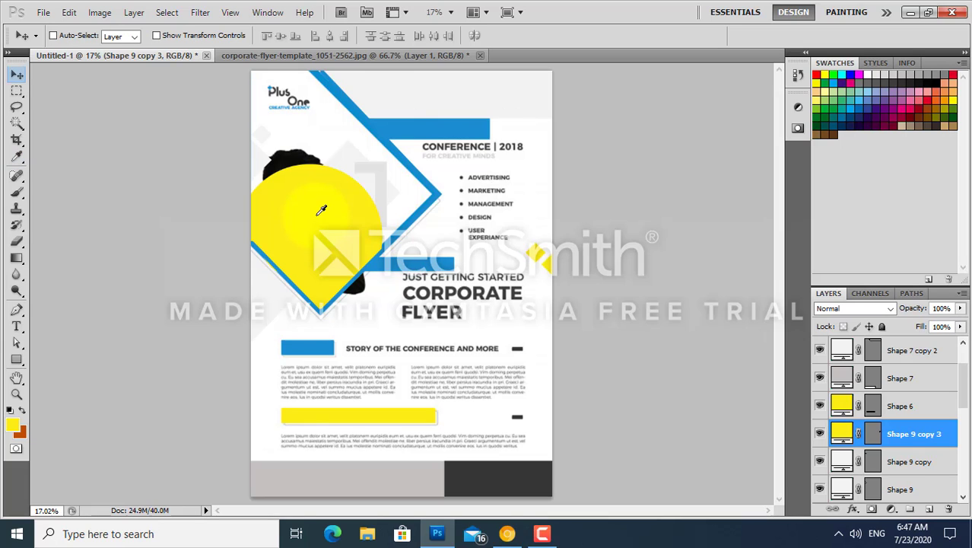
- Copy the small yellow shape and enlarge the copy to about 163% near the right edge
{"action": "left_click_drag", "start_coordinate": [551, 261], "coordinate": [565, 269]}
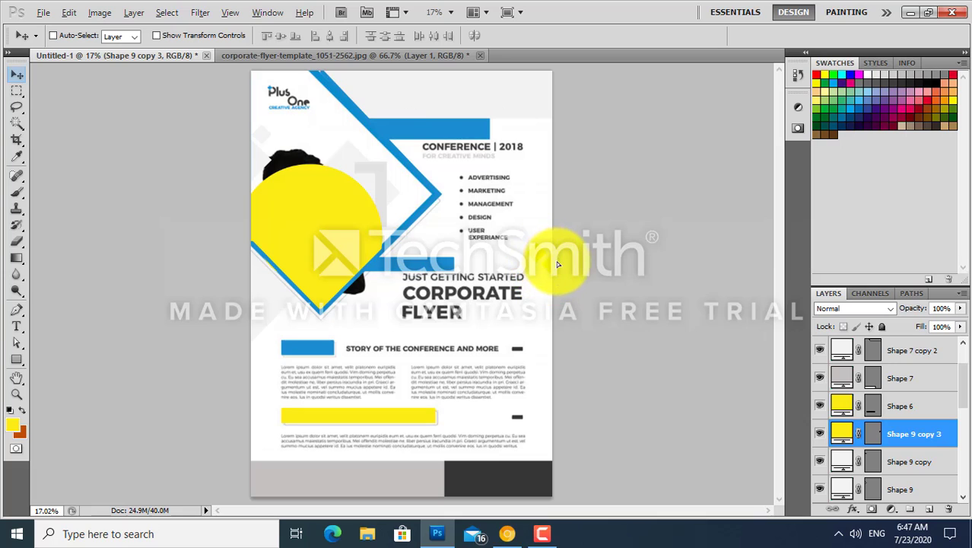
{"action": "key", "text": "ctrl+j"}
{"action": "key", "text": "ctrl+t"}
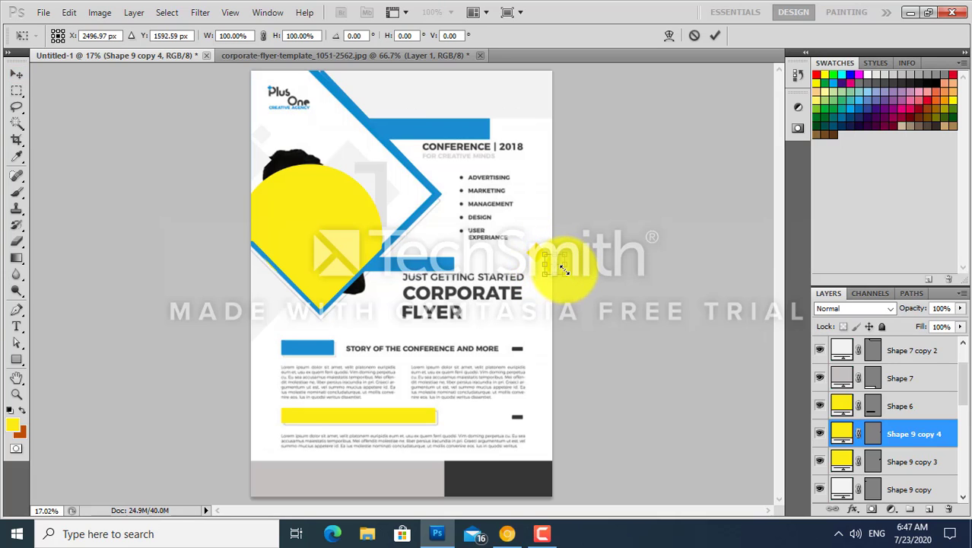
{"action": "mouse_move", "coordinate": [567, 274]}
{"action": "left_mouse_down"}
{"action": "mouse_move", "coordinate": [579, 286]}
{"action": "mouse_move", "coordinate": [563, 262]}
{"action": "mouse_move", "coordinate": [568, 247]}
{"action": "left_mouse_up"}
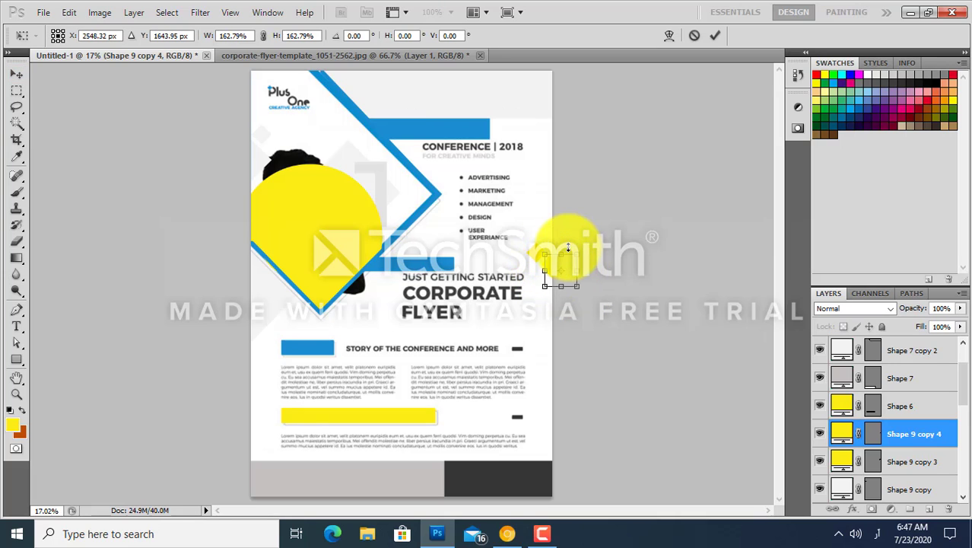
{"action": "key", "text": "Return"}
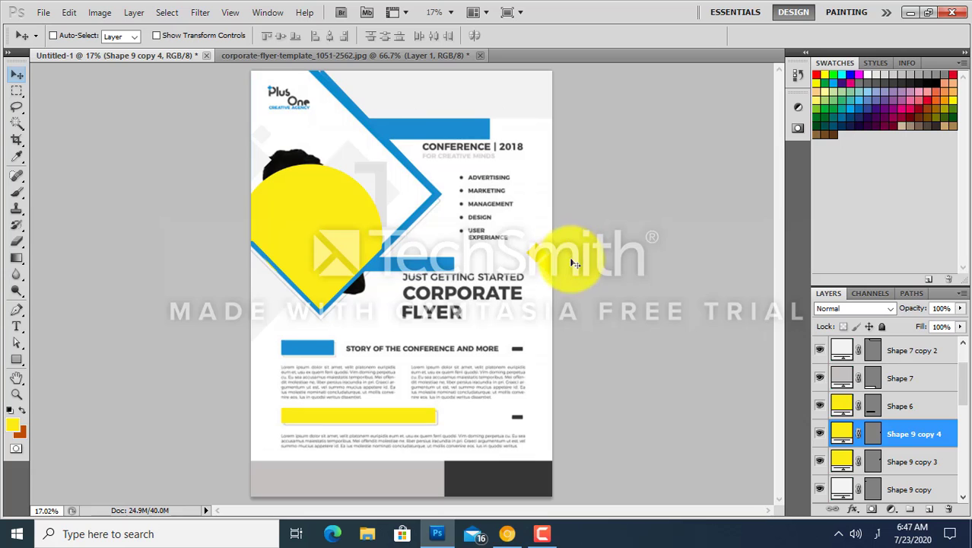
- Bring the reference template Layer 1 to the top of the layer stack
{"action": "scroll", "coordinate": [918, 418], "scroll_direction": "down", "scroll_amount": 2}
{"action": "scroll", "coordinate": [917, 415], "scroll_direction": "down", "scroll_amount": 3}
{"action": "scroll", "coordinate": [905, 448], "scroll_direction": "down", "scroll_amount": 1}
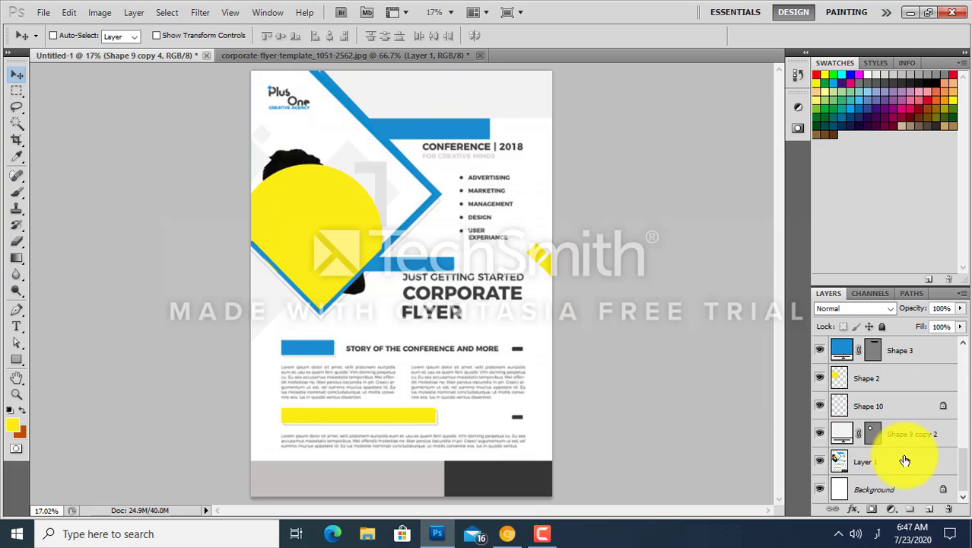
{"action": "left_click", "coordinate": [883, 487]}
{"action": "left_click", "coordinate": [887, 469]}
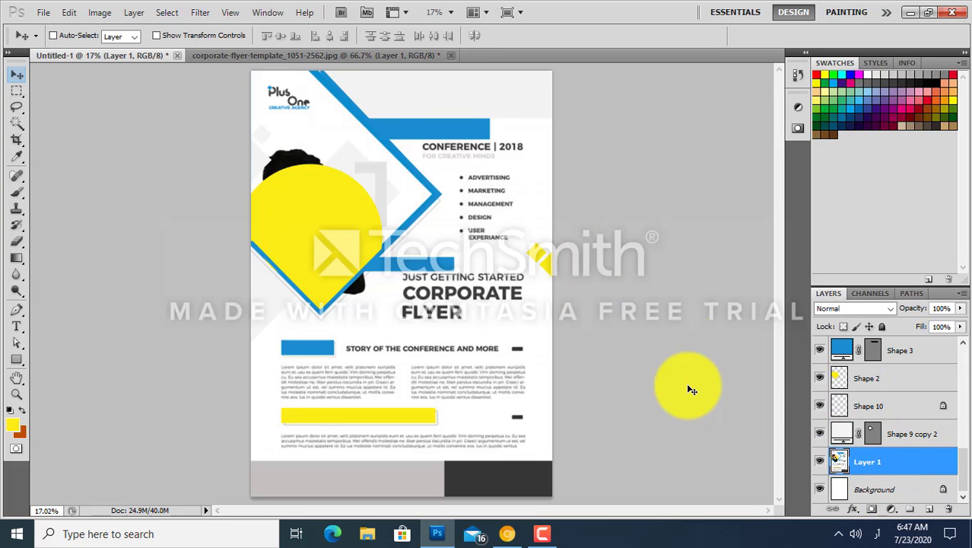
{"action": "key", "text": "ctrl+shift+bracketright"}
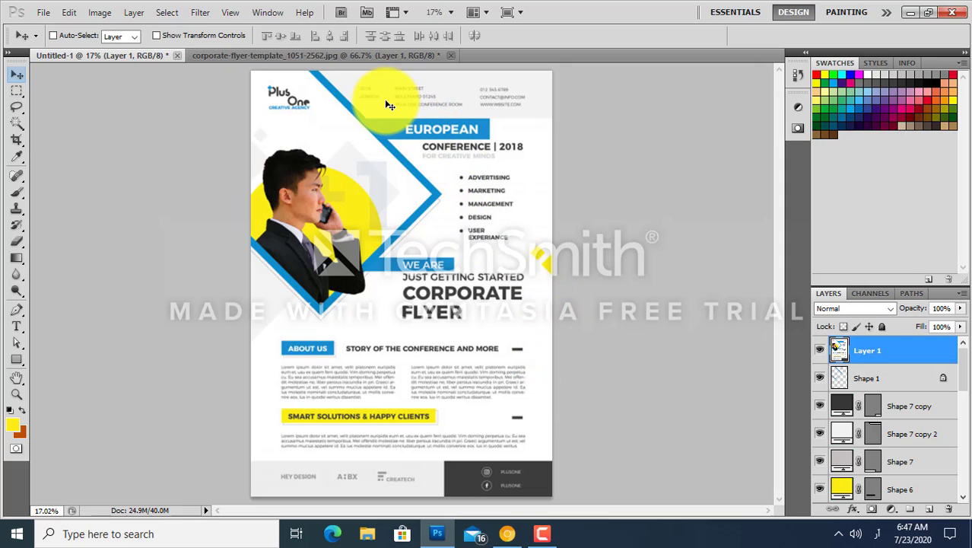
- Zoom in to 33.3% on the flyer's header area
{"action": "key", "text": "ctrl+plus"}
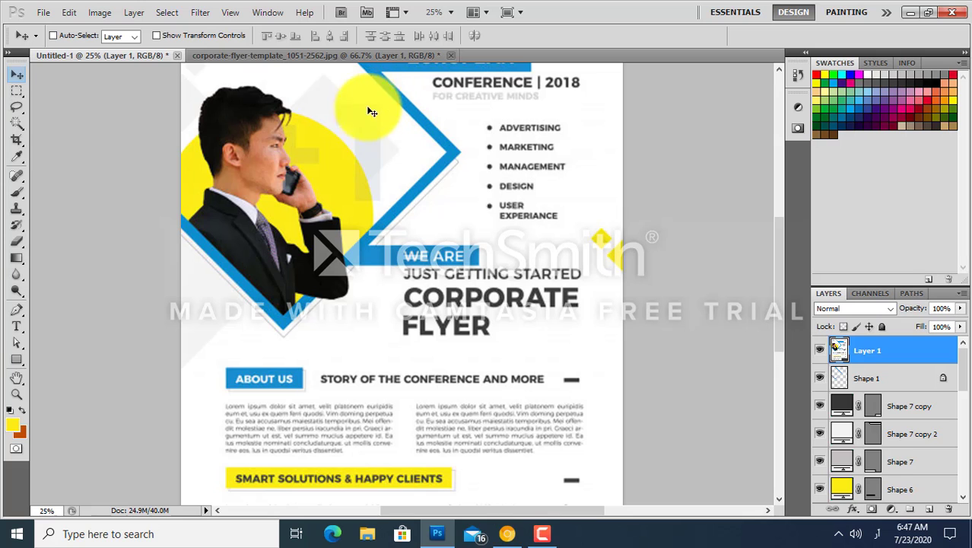
{"action": "left_click_drag", "start_coordinate": [407, 162], "coordinate": [420, 212]}
{"action": "left_click_drag", "start_coordinate": [414, 156], "coordinate": [431, 242]}
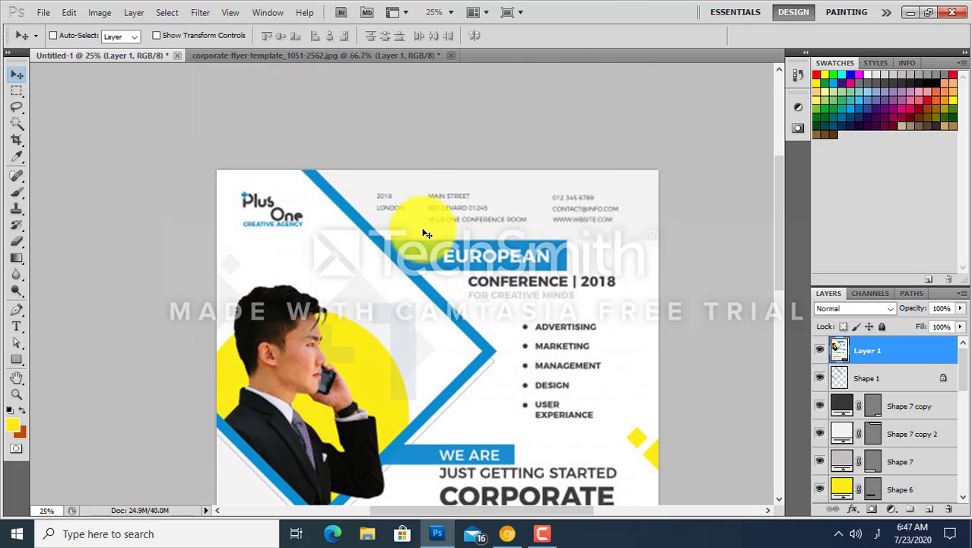
{"action": "key", "text": "ctrl+plus"}
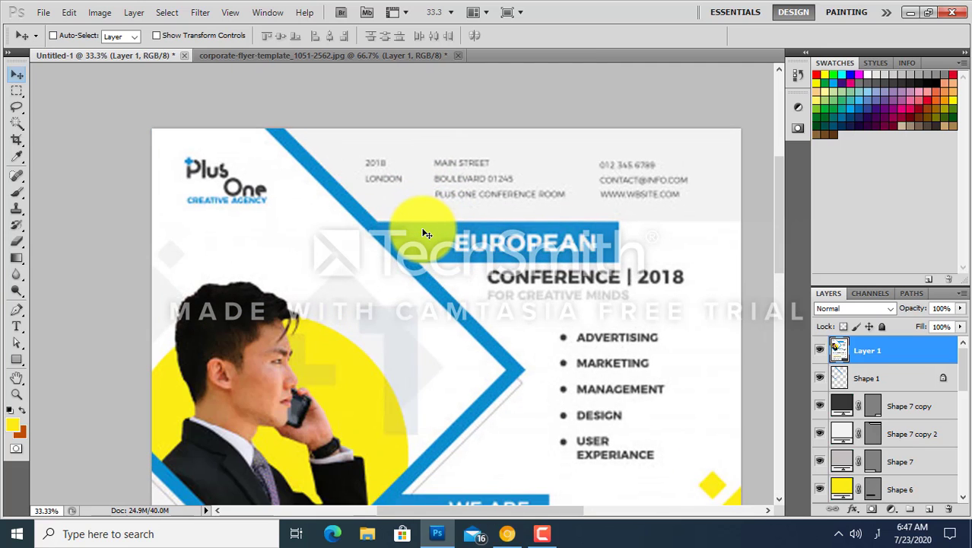
{"action": "left_click_drag", "start_coordinate": [446, 200], "coordinate": [430, 201]}
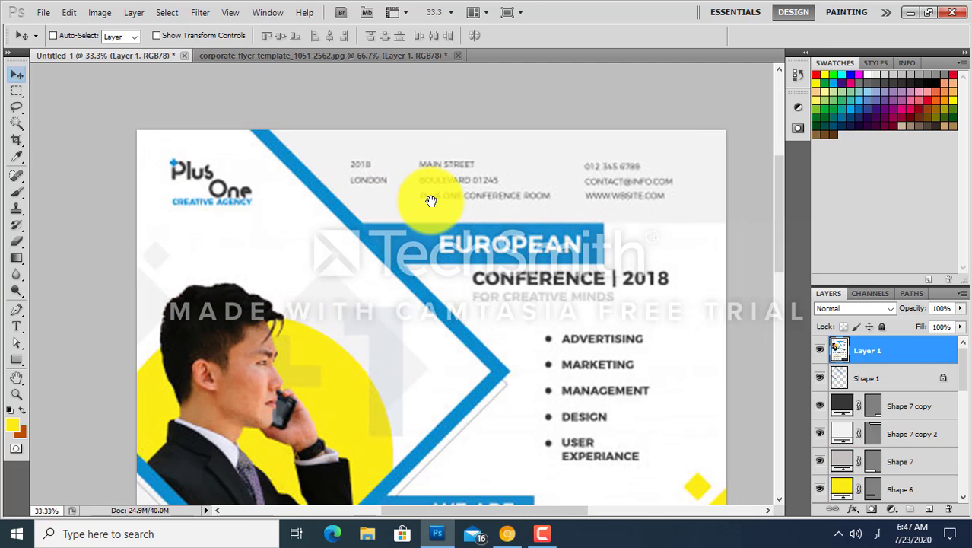
{"action": "key", "text": "t"}
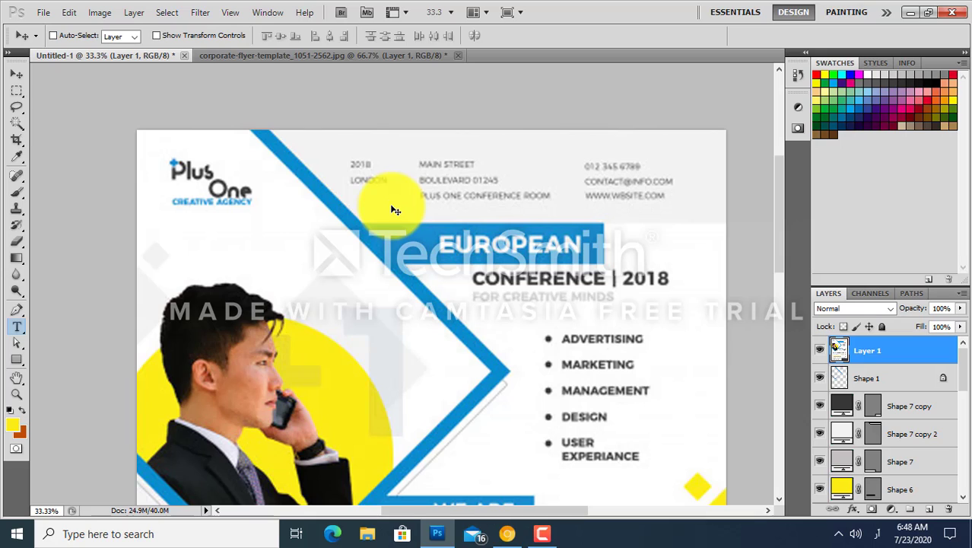
- Add a new text layer reading 2018 in dark grey Bold
{"action": "left_click", "coordinate": [373, 202]}
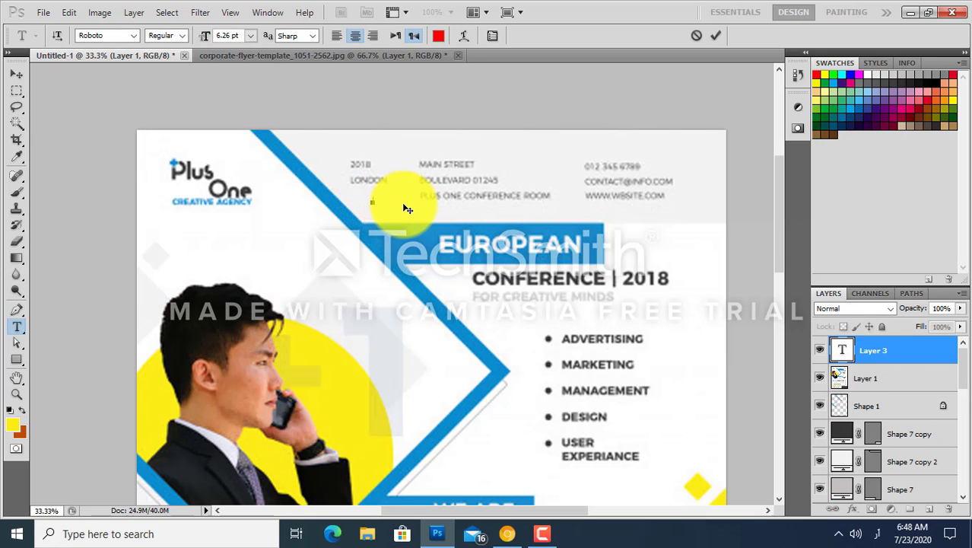
{"action": "type", "text": "2018"}
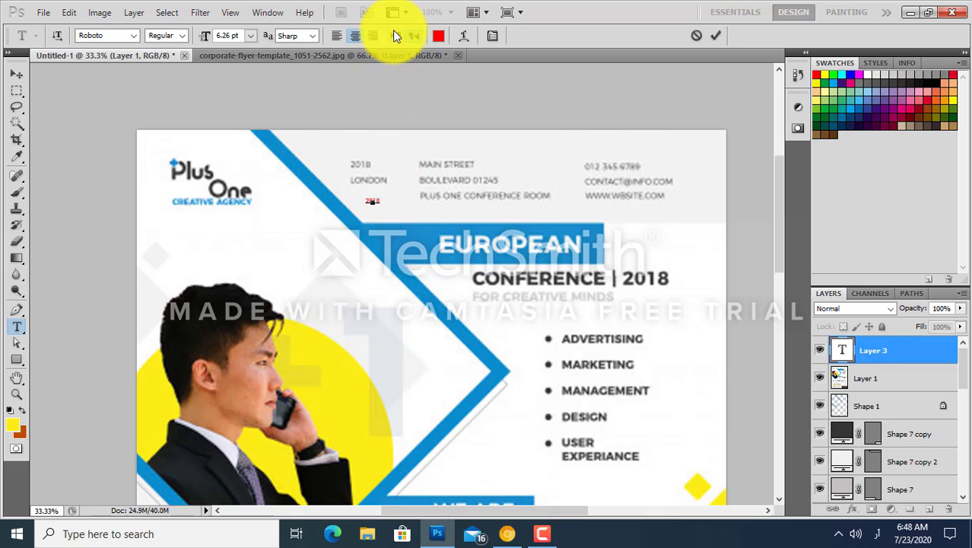
{"action": "key", "text": "ctrl+a"}
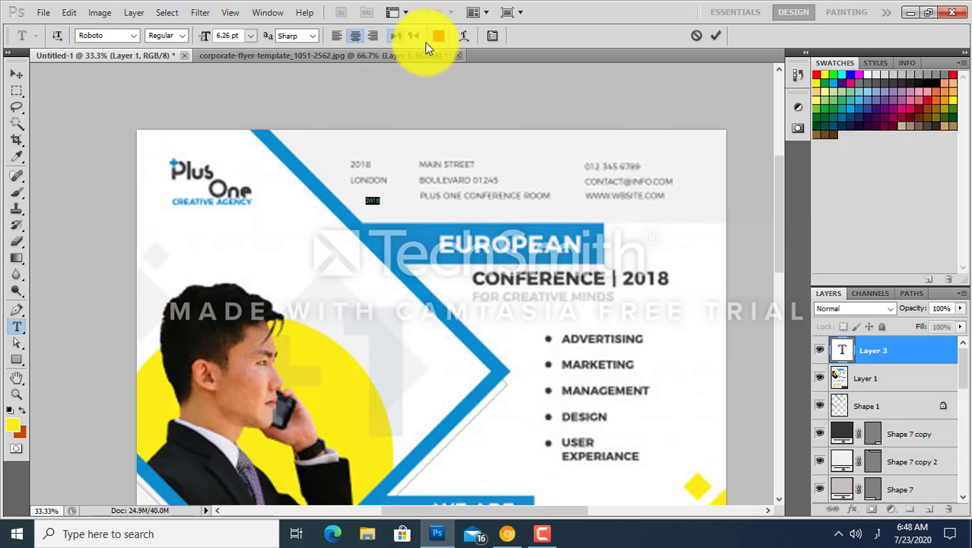
{"action": "left_click", "coordinate": [438, 36]}
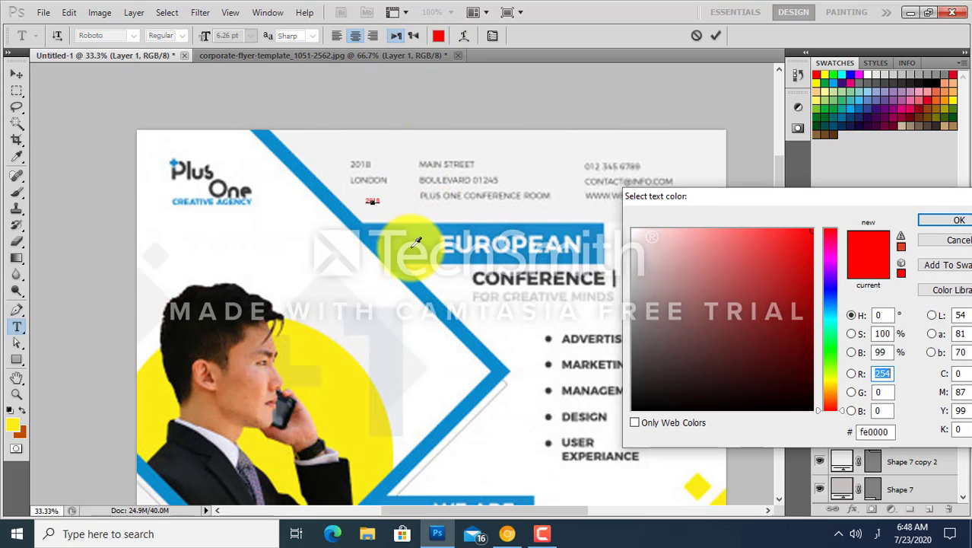
{"action": "left_click", "coordinate": [568, 153]}
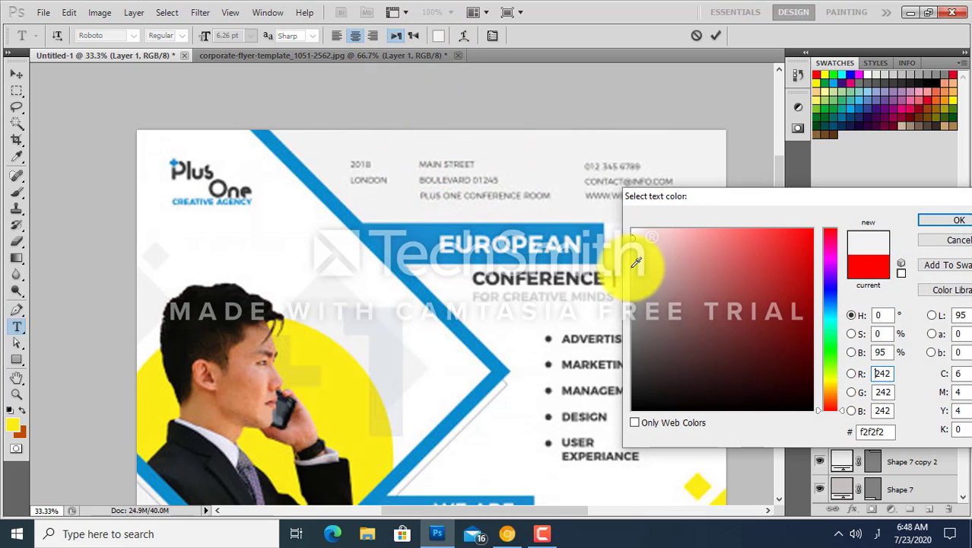
{"action": "left_click", "coordinate": [632, 278]}
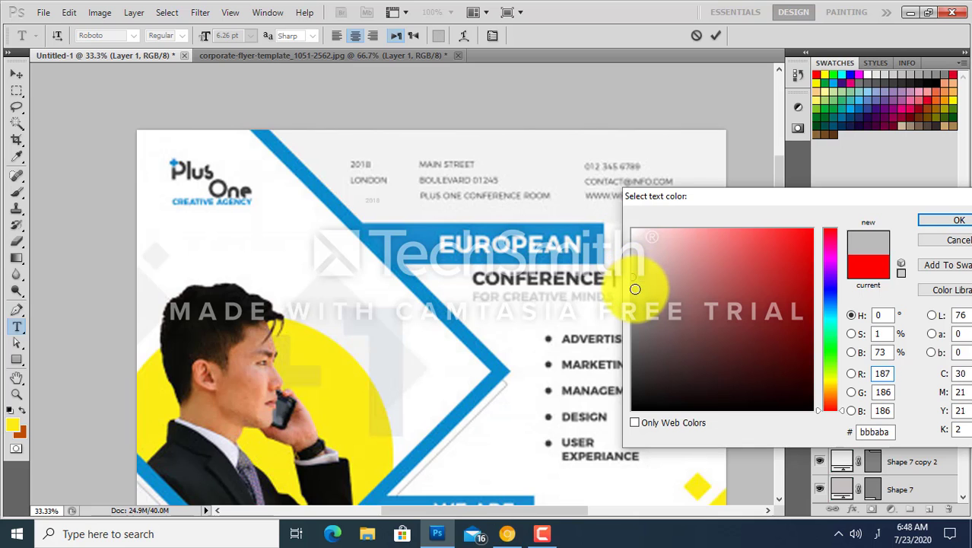
{"action": "left_click", "coordinate": [635, 296]}
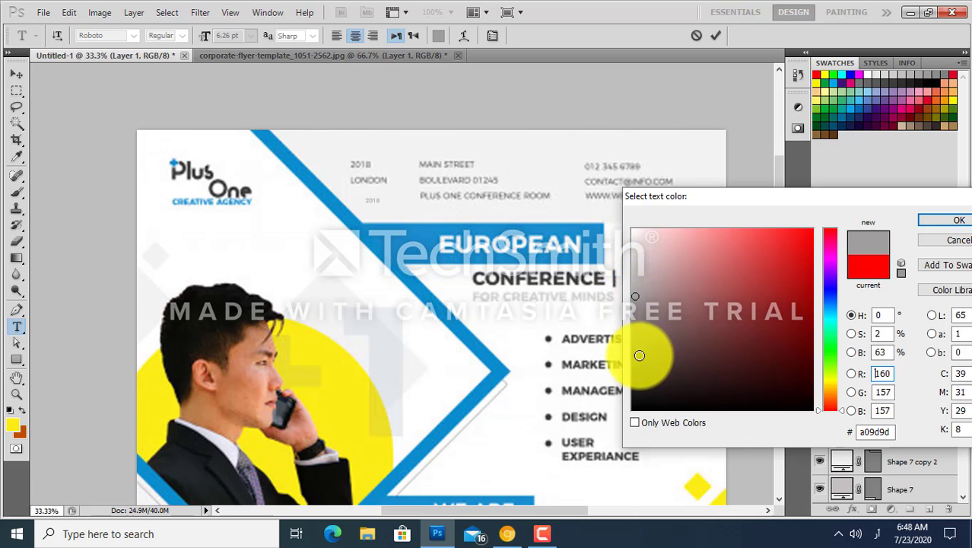
{"action": "left_click", "coordinate": [635, 345]}
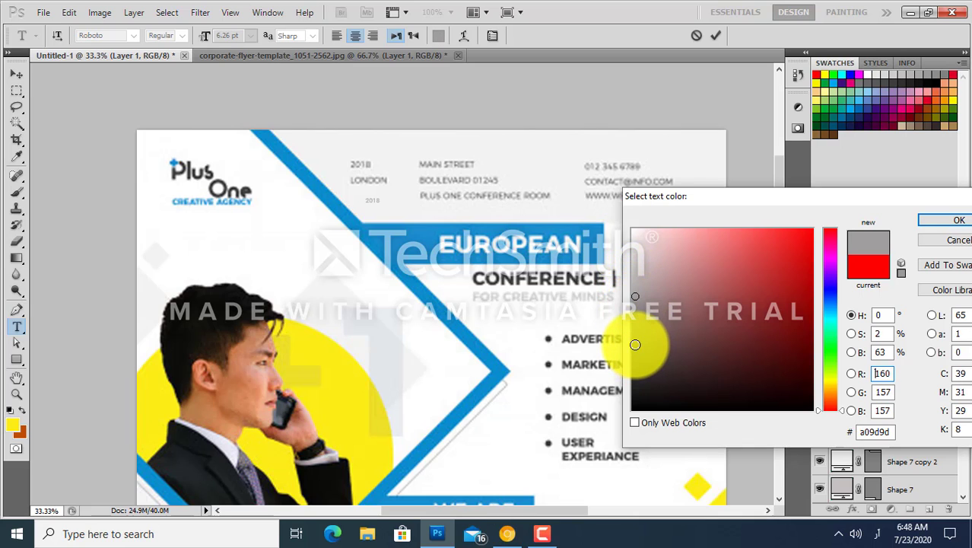
{"action": "left_click", "coordinate": [962, 219]}
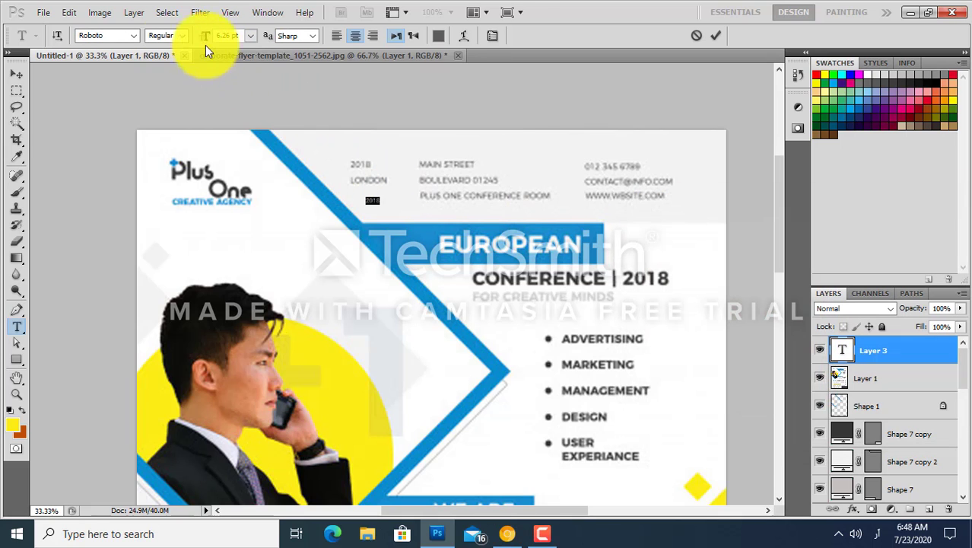
{"action": "left_click", "coordinate": [184, 35]}
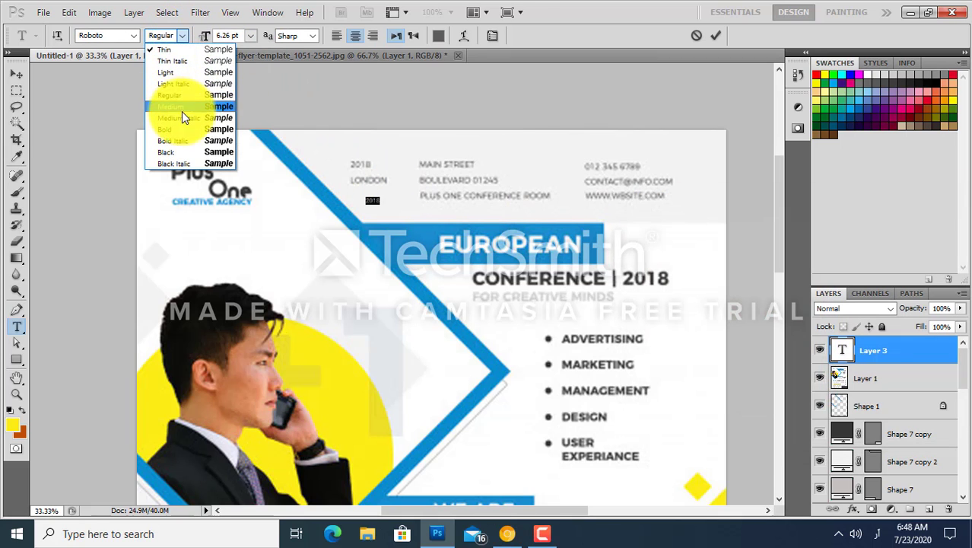
{"action": "left_click", "coordinate": [183, 131]}
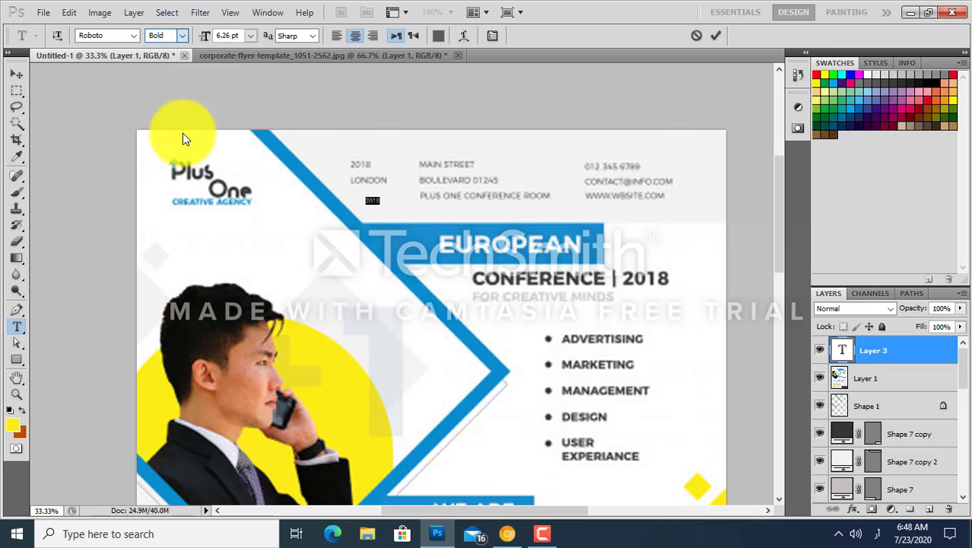
{"action": "left_click", "coordinate": [17, 74]}
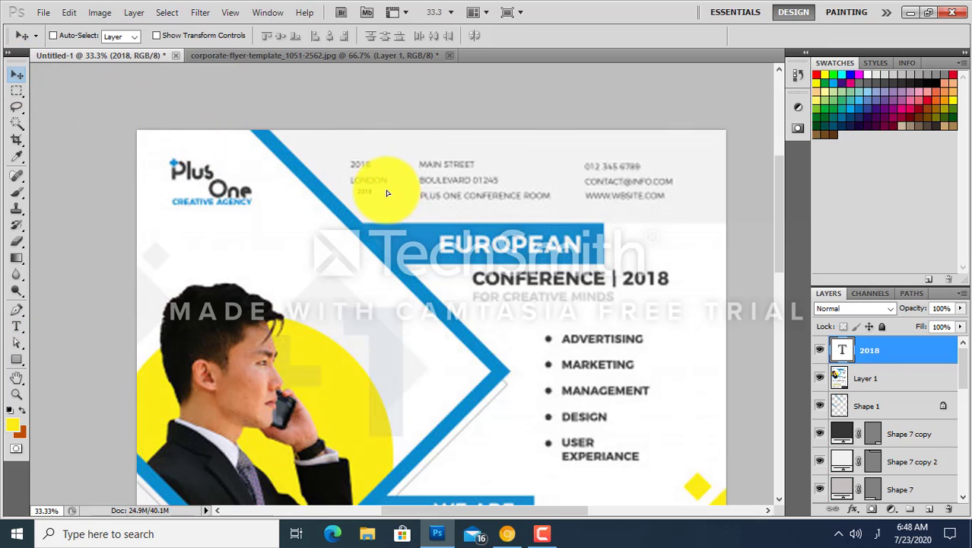
- Move the 2018 text onto the top header line and enlarge it to about 142%
{"action": "left_click_drag", "start_coordinate": [387, 193], "coordinate": [382, 174]}
{"action": "key", "text": "ctrl+t"}
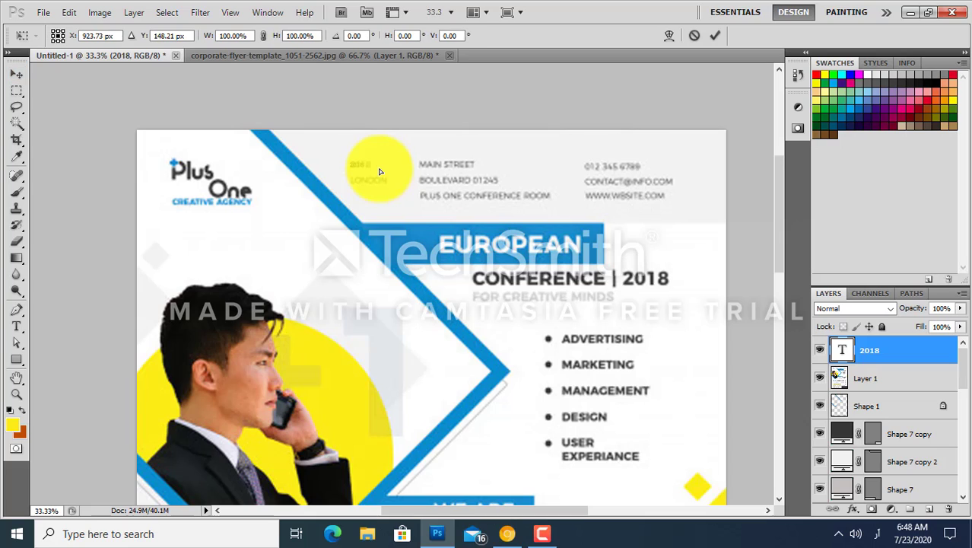
{"action": "left_click_drag", "start_coordinate": [368, 161], "coordinate": [374, 159]}
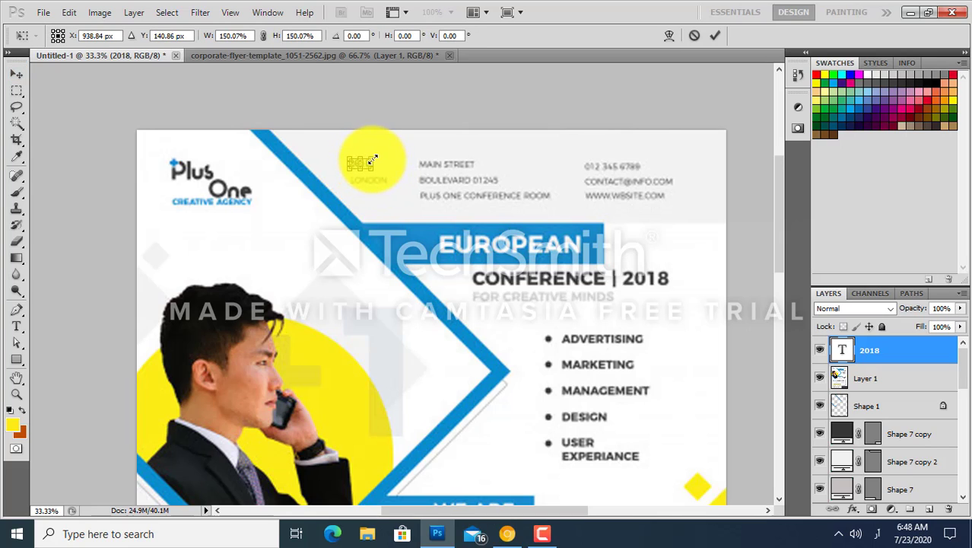
{"action": "key", "text": "Return"}
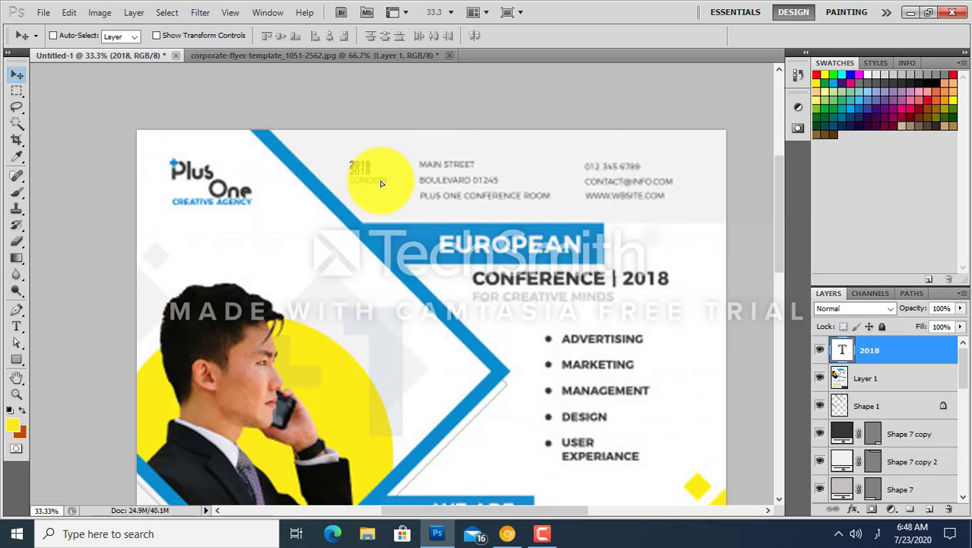
- Copy the 2018 text below it and retype the copy as LONDON
{"action": "left_click_drag", "start_coordinate": [377, 180], "coordinate": [382, 191]}
{"action": "key", "text": "t"}
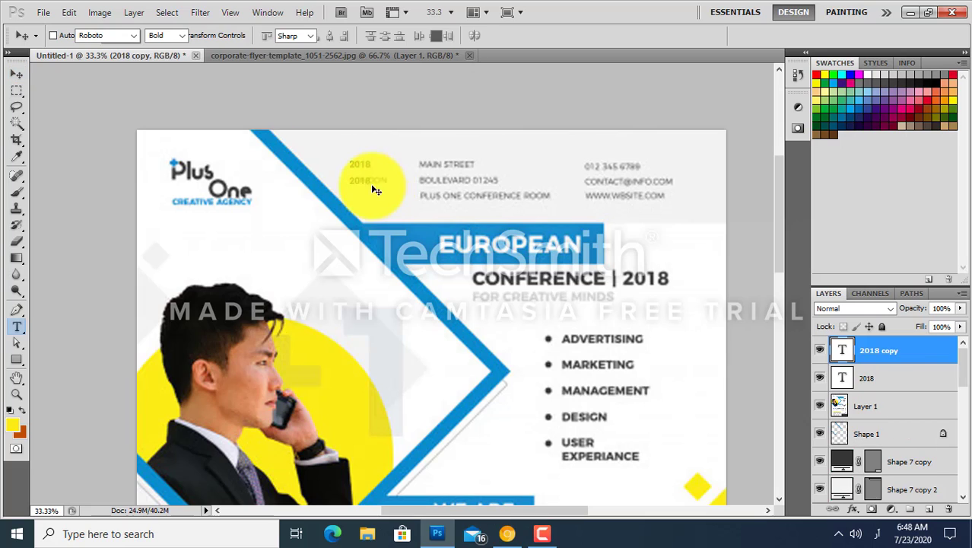
{"action": "left_click", "coordinate": [360, 181]}
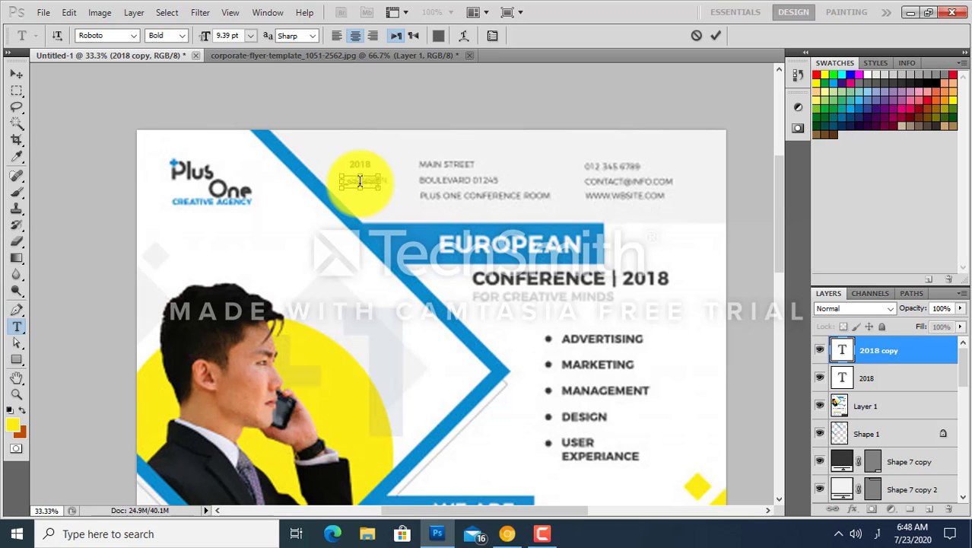
{"action": "double_click", "coordinate": [360, 180]}
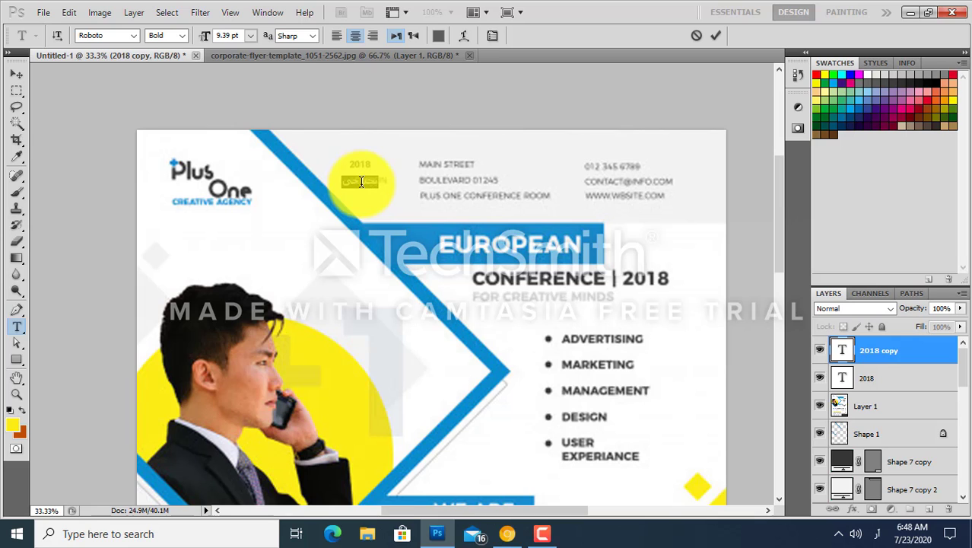
{"action": "left_click", "coordinate": [876, 534]}
{"action": "left_click", "coordinate": [874, 369]}
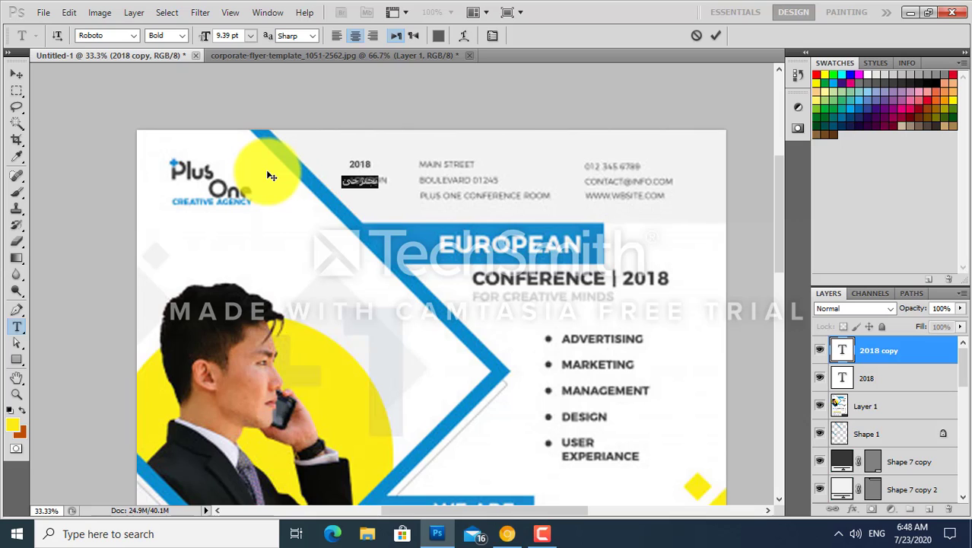
{"action": "type", "text": "LONDON"}
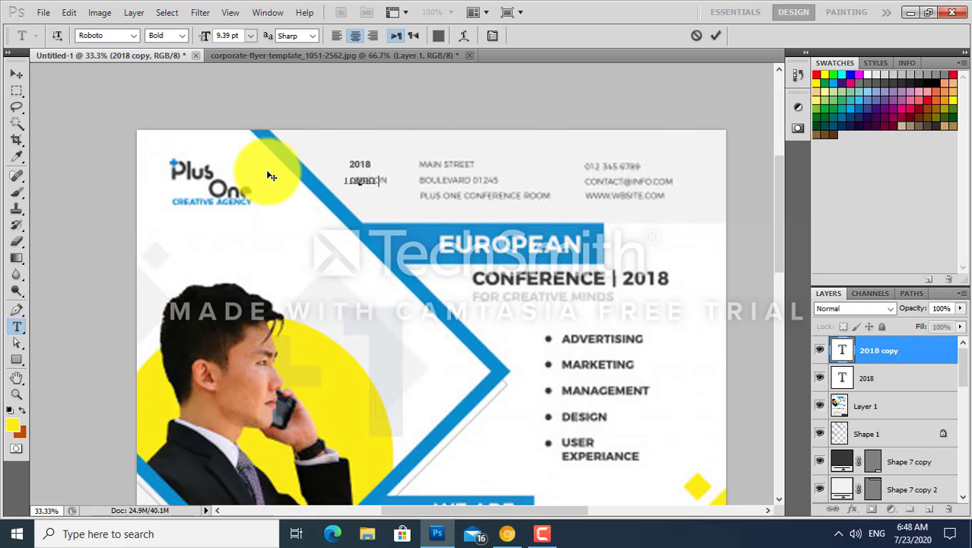
{"action": "key", "text": "ctrl+Return"}
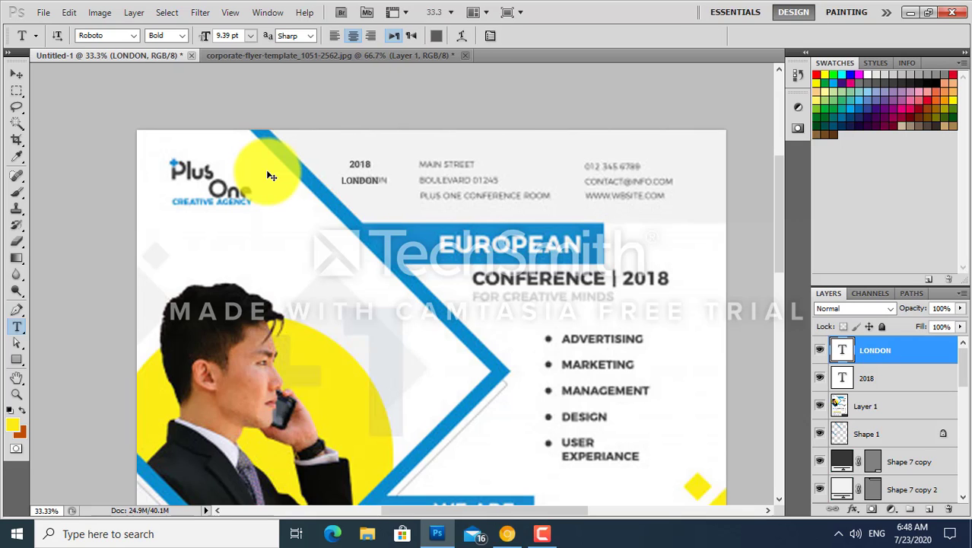
{"action": "key", "text": "v"}
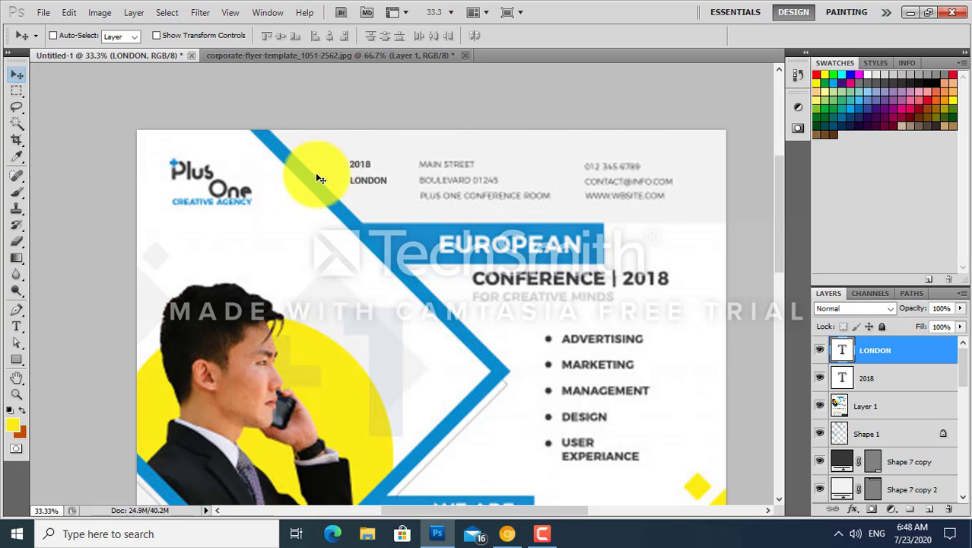
- Duplicate the 2018/LONDON block to the right and retype its first line as MAIN STREET
{"action": "left_click", "coordinate": [912, 378], "text": "shift"}
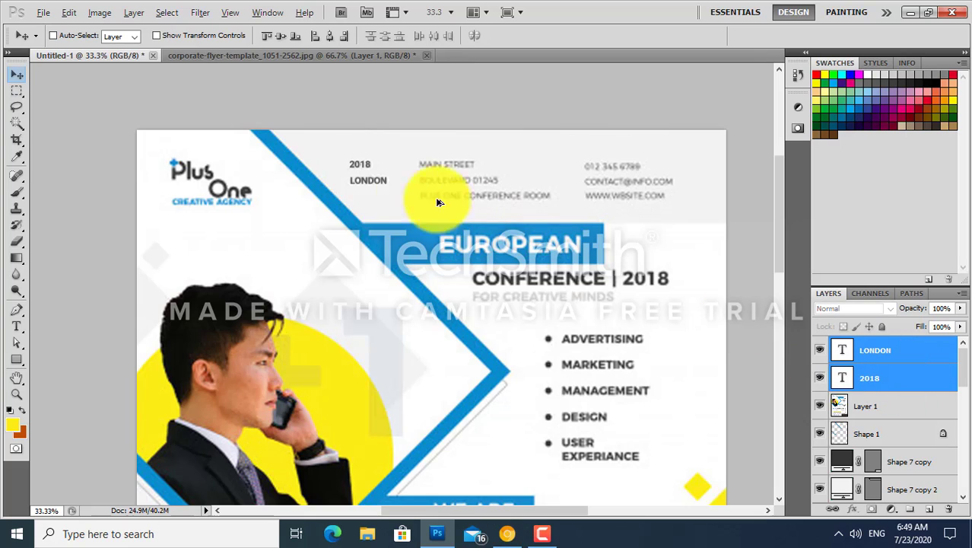
{"action": "left_click_drag", "start_coordinate": [398, 196], "coordinate": [544, 189]}
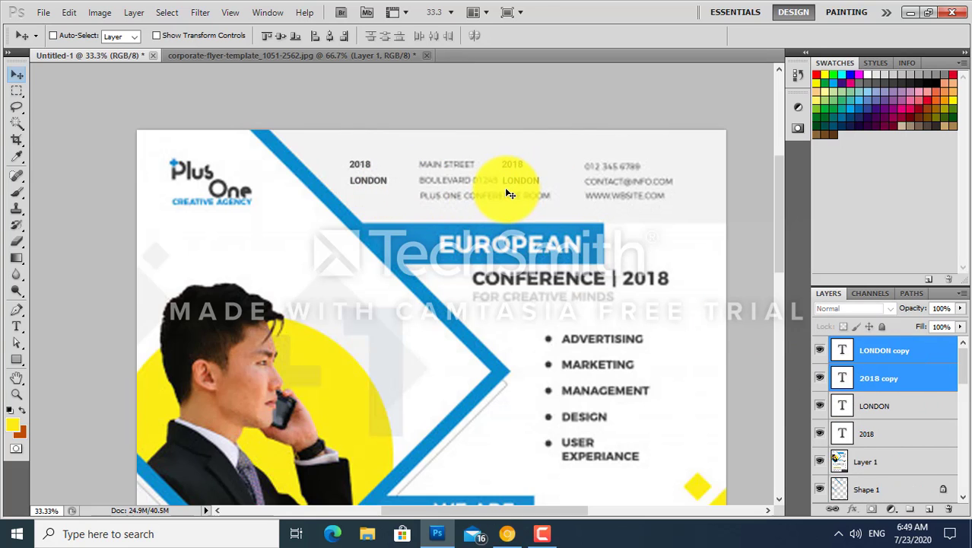
{"action": "key", "text": "t"}
{"action": "left_click", "coordinate": [512, 164]}
{"action": "type", "text": "MAIN STREET"}
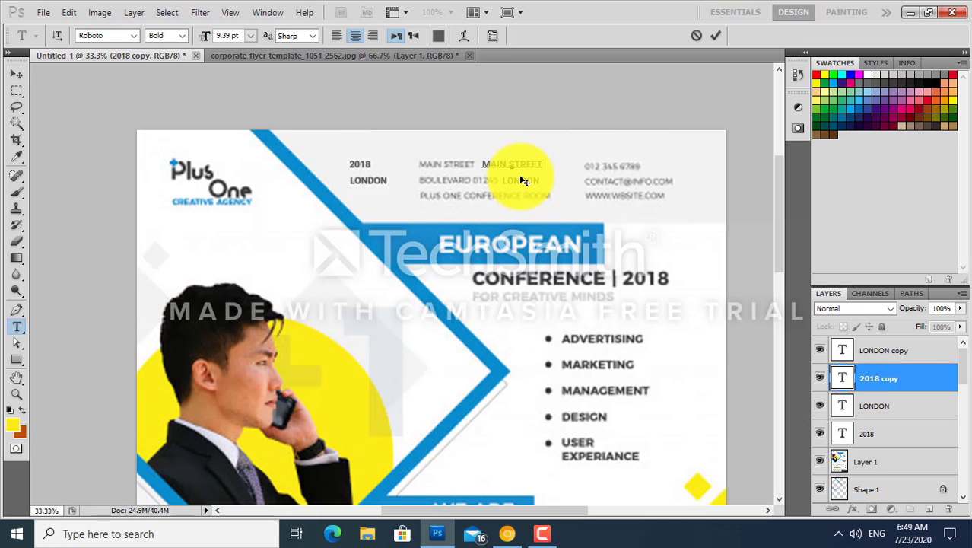
{"action": "key", "text": "ctrl+Return"}
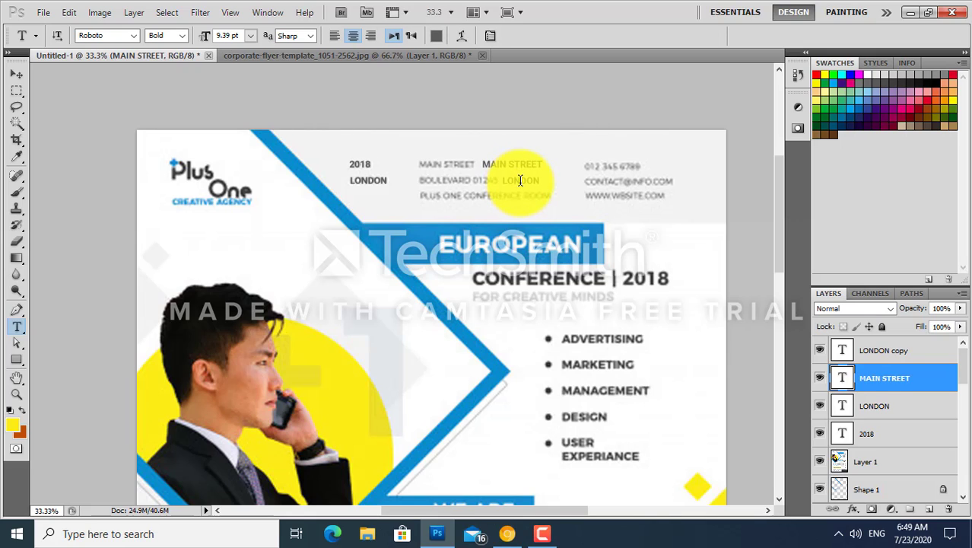
- Retype the copied LONDON line as the SOULLWARD 0124 / TEXT GOES HERE address lines
{"action": "left_click", "coordinate": [521, 180]}
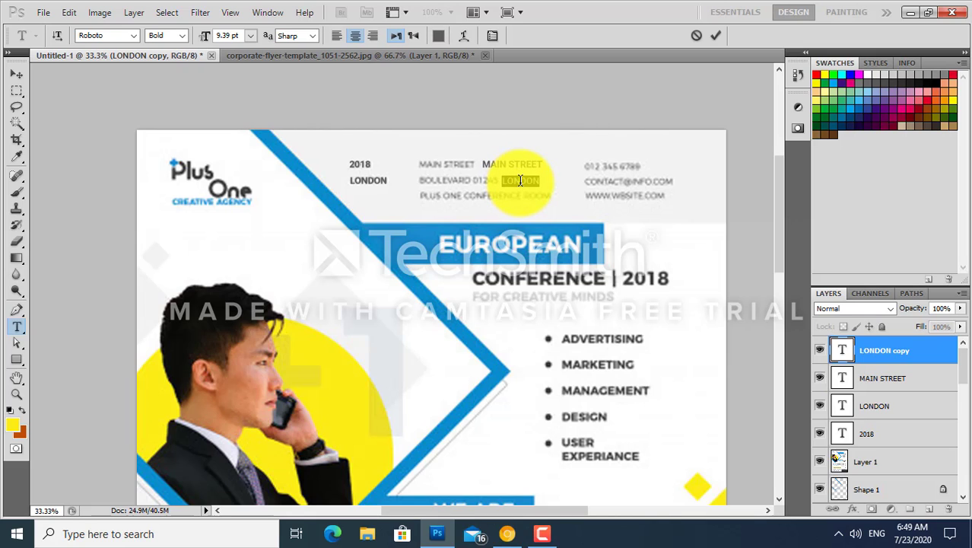
{"action": "type", "text": "SAL"}
{"action": "type", "text": "12"}
{"action": "type", "text": "HERE"}
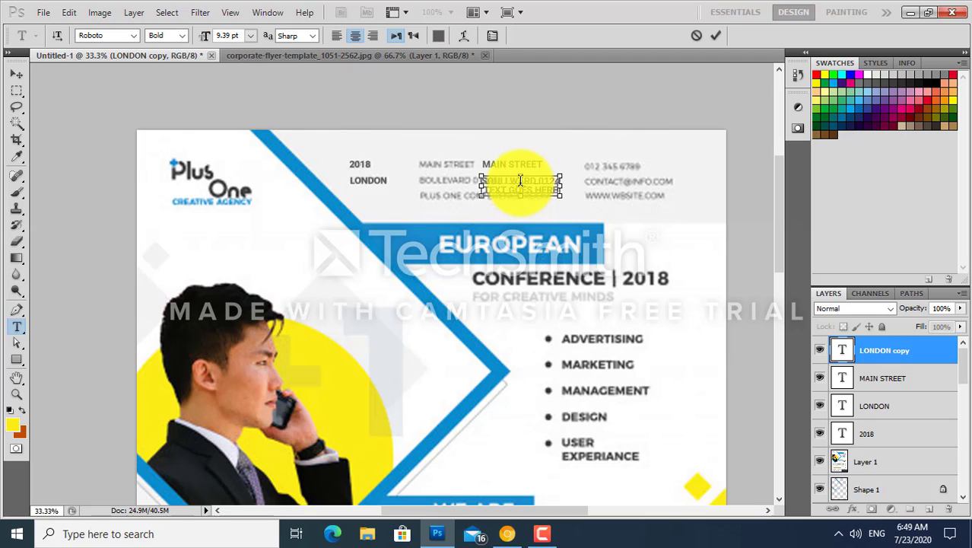
- Increase the address lines' leading, left-align them, and move them left over the address
{"action": "key", "text": "ctrl+a"}
{"action": "key", "text": "alt+Down"}
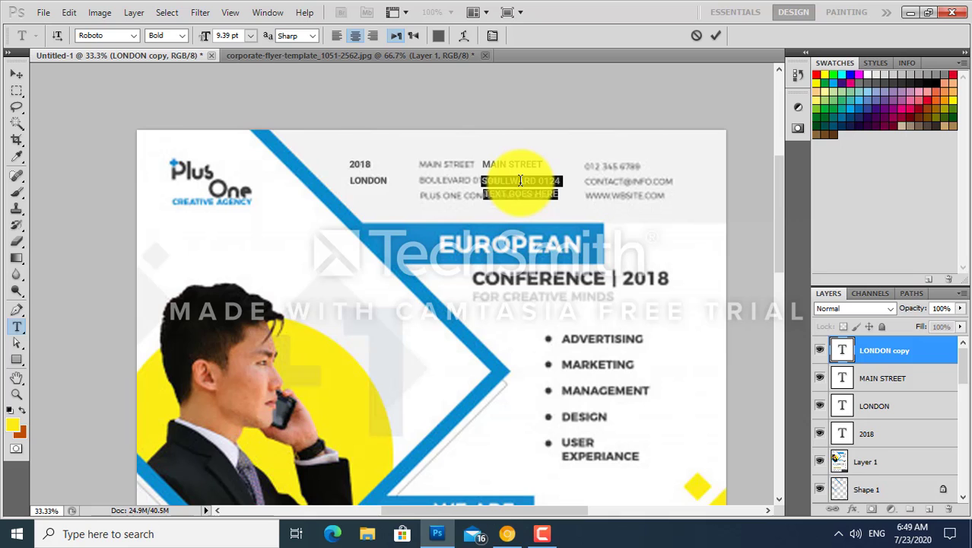
{"action": "key", "text": "alt+Down"}
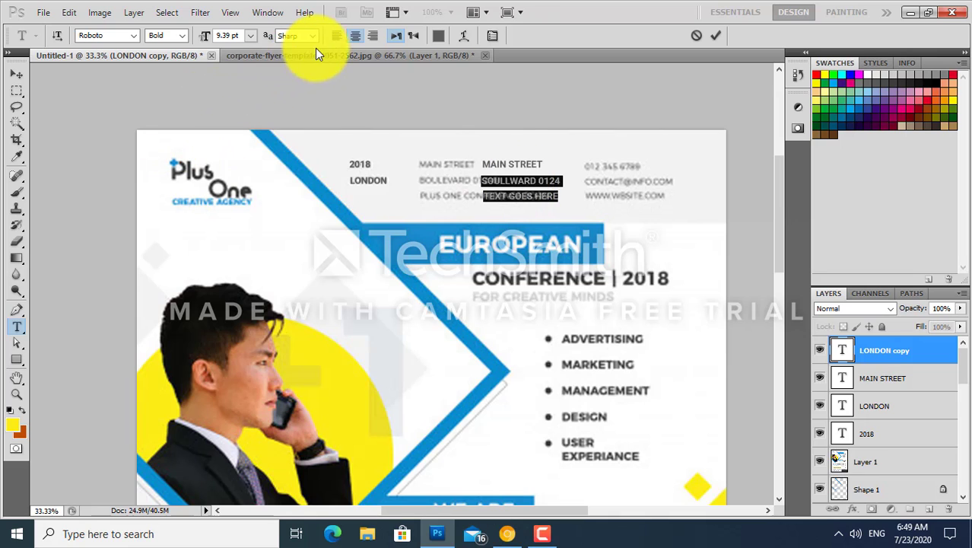
{"action": "left_click", "coordinate": [334, 37]}
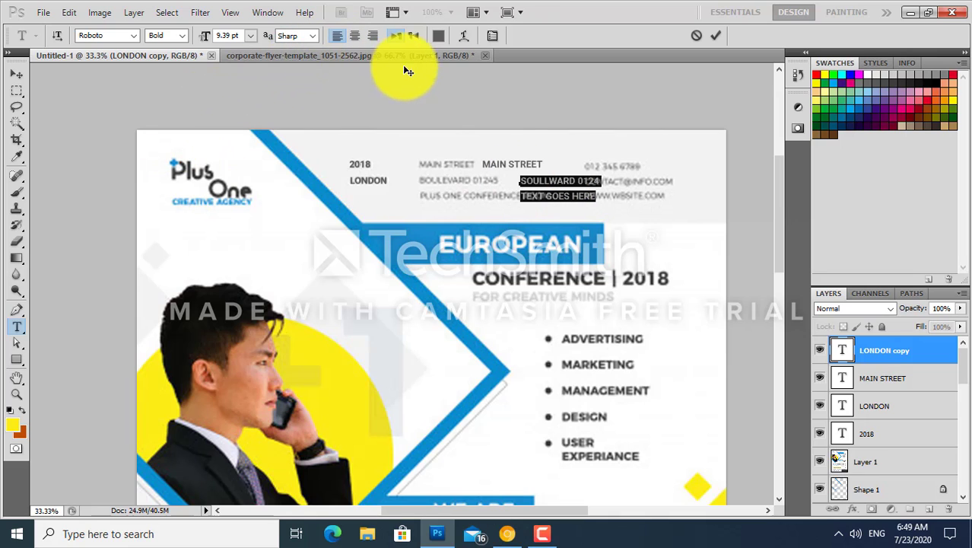
{"action": "left_click", "coordinate": [18, 74]}
{"action": "left_click_drag", "start_coordinate": [563, 212], "coordinate": [462, 210]}
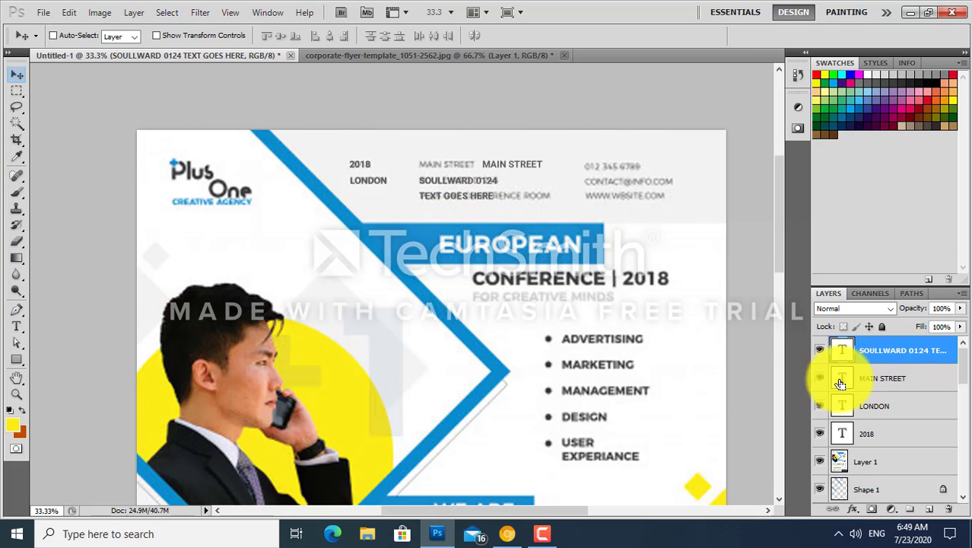
- Left-align MAIN STREET and duplicate the address block right over the contact text
{"action": "left_click", "coordinate": [871, 378]}
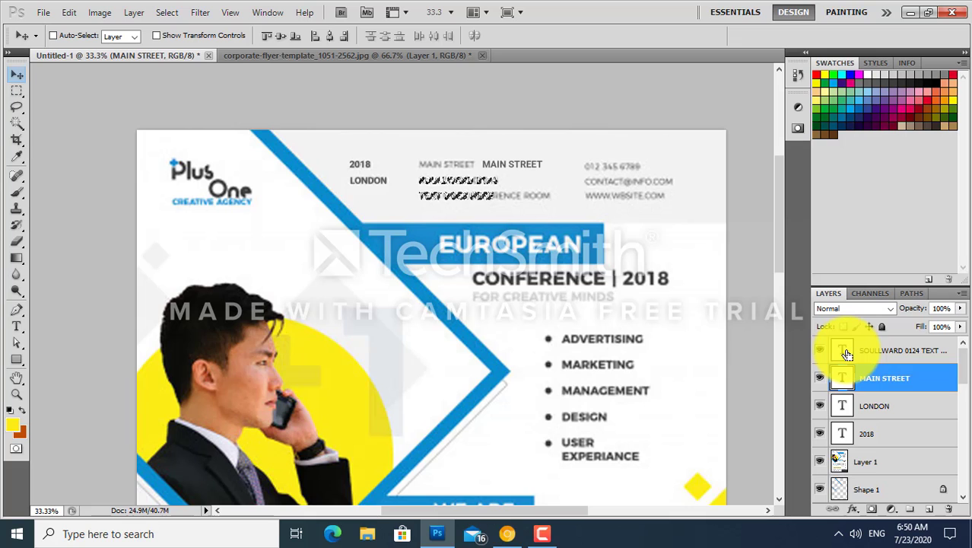
{"action": "left_click", "coordinate": [314, 35]}
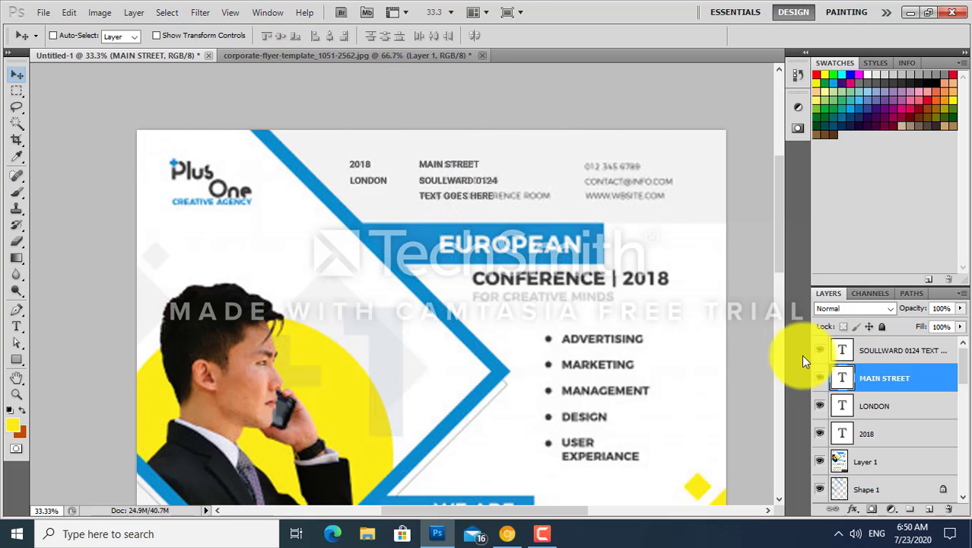
{"action": "left_click", "coordinate": [871, 349], "text": "shift"}
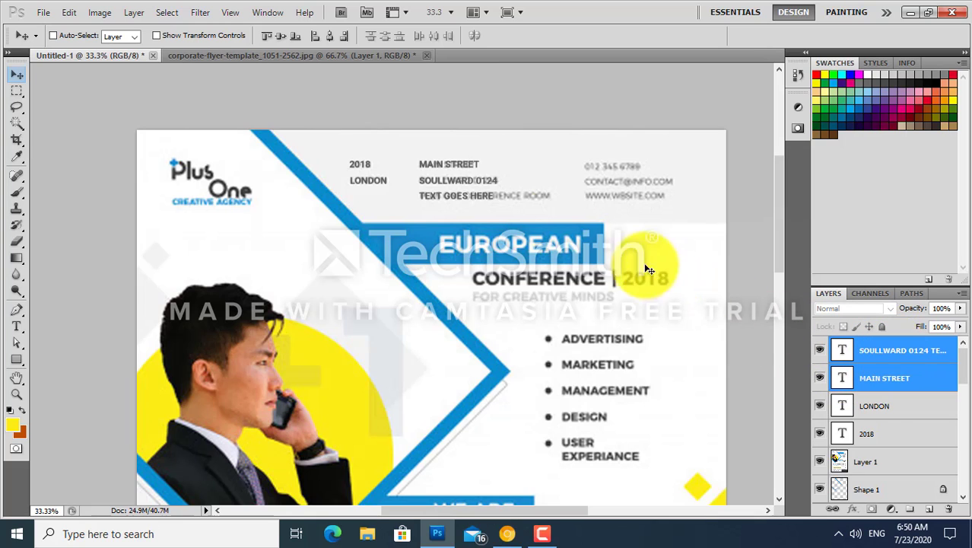
{"action": "left_click_drag", "start_coordinate": [556, 212], "coordinate": [682, 223]}
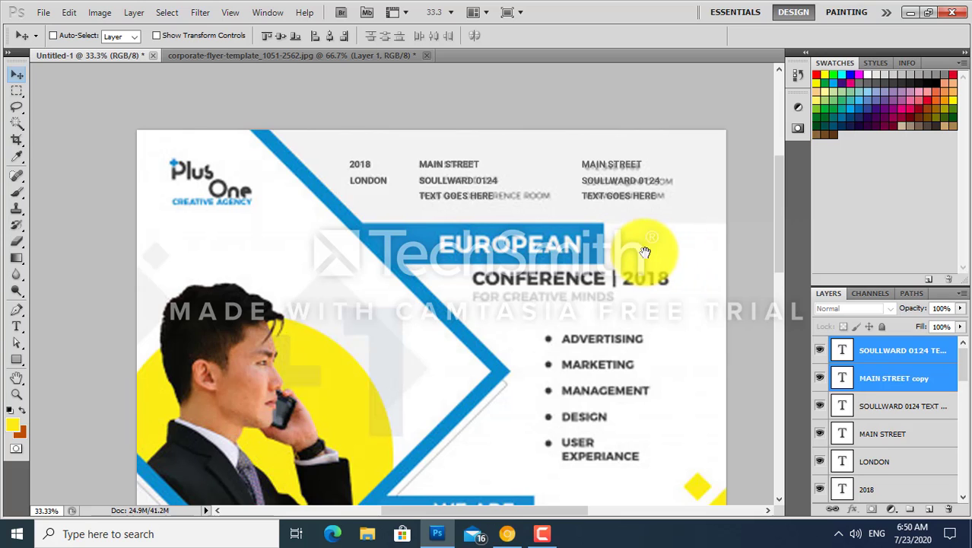
{"action": "left_click_drag", "start_coordinate": [643, 254], "coordinate": [625, 203]}
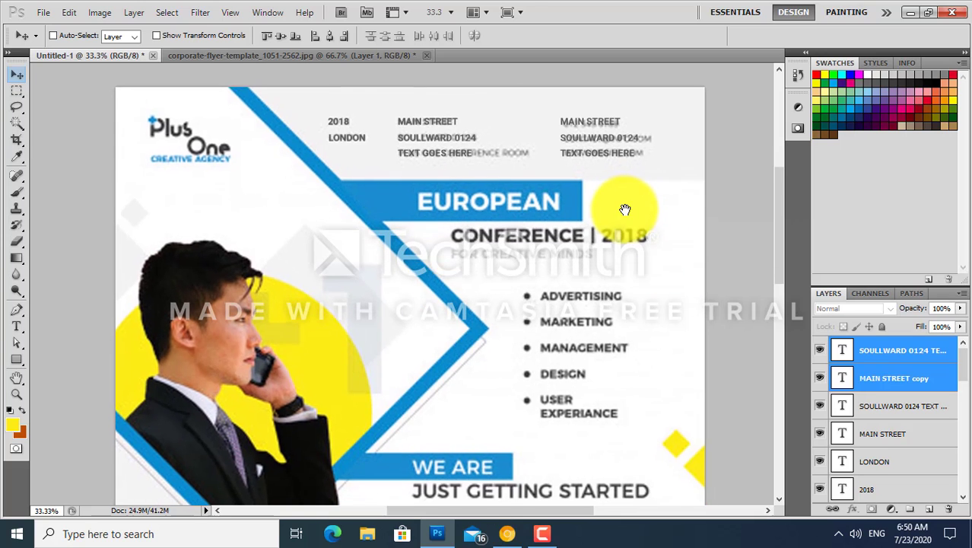
{"action": "left_click", "coordinate": [912, 373]}
- Place an enlarged copy of MAIN STREET on the blue banner
{"action": "mouse_move", "coordinate": [586, 126]}
{"action": "left_mouse_down"}
{"action": "mouse_move", "coordinate": [532, 183]}
{"action": "mouse_move", "coordinate": [446, 226]}
{"action": "left_mouse_up"}
{"action": "key", "text": "ctrl+t"}
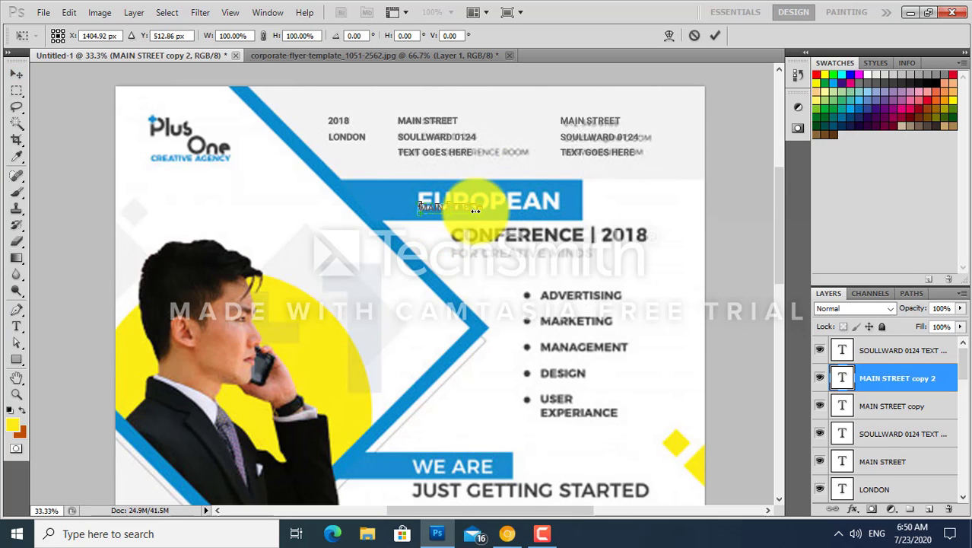
{"action": "left_click_drag", "start_coordinate": [515, 191], "coordinate": [542, 201]}
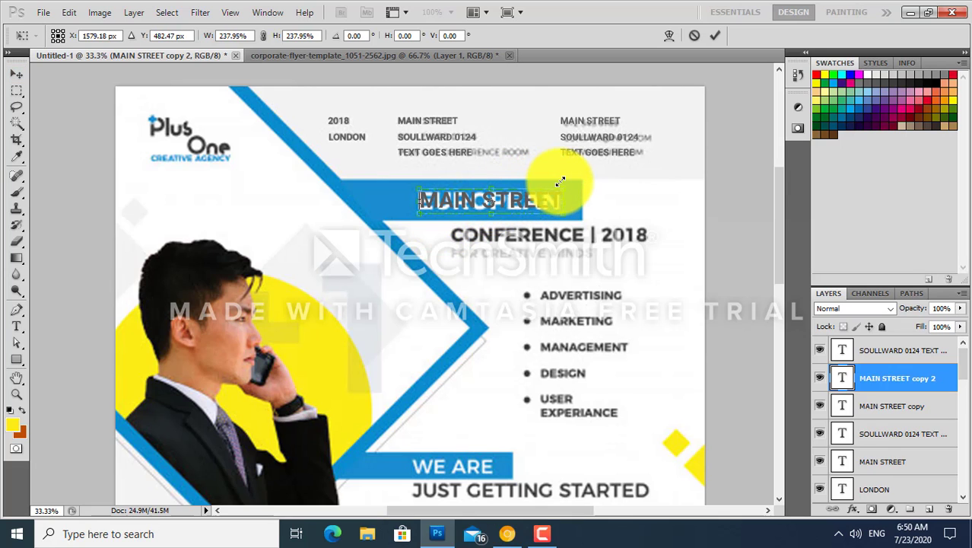
{"action": "key", "text": "Return"}
- Make the banner text white and retype it as EUROPEAN
{"action": "double_click", "coordinate": [520, 201]}
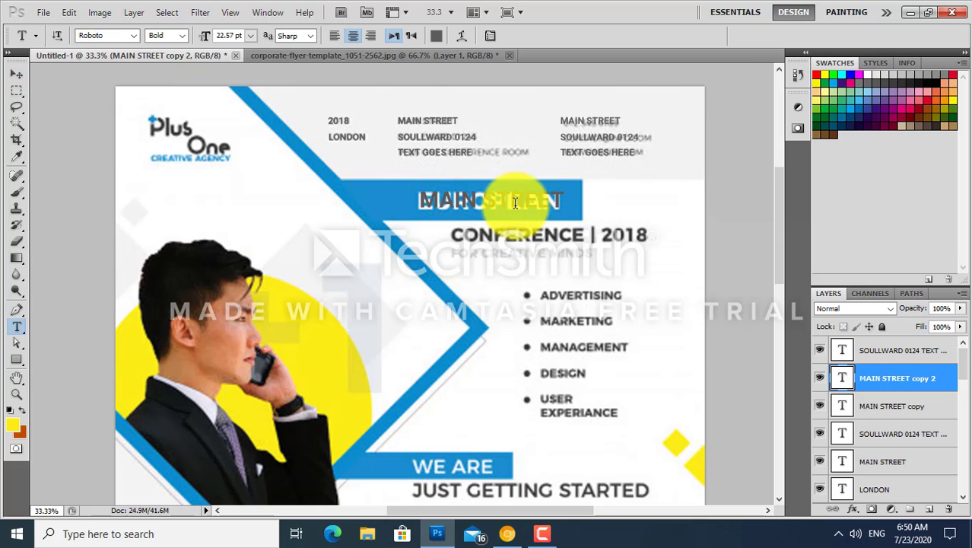
{"action": "key", "text": "ctrl+a"}
{"action": "left_click", "coordinate": [438, 36]}
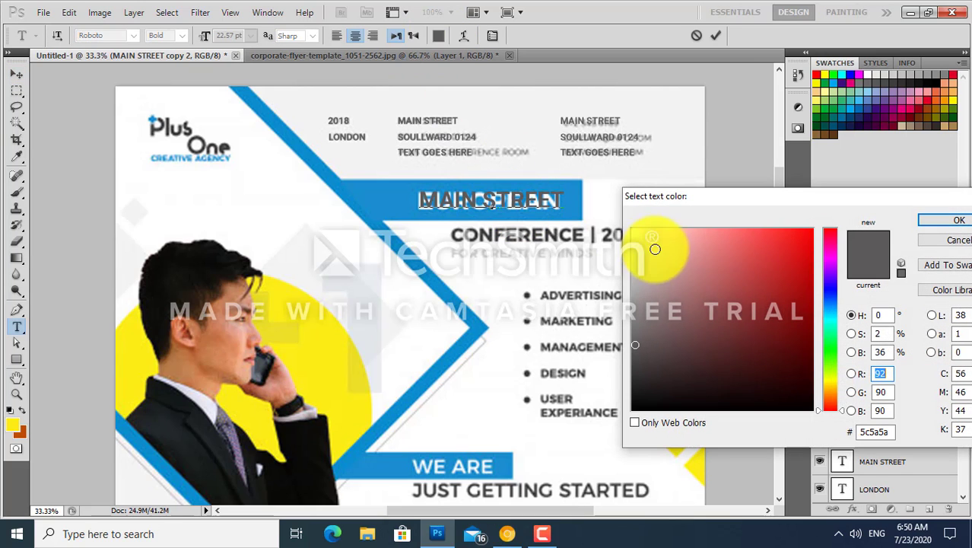
{"action": "left_click", "coordinate": [400, 286]}
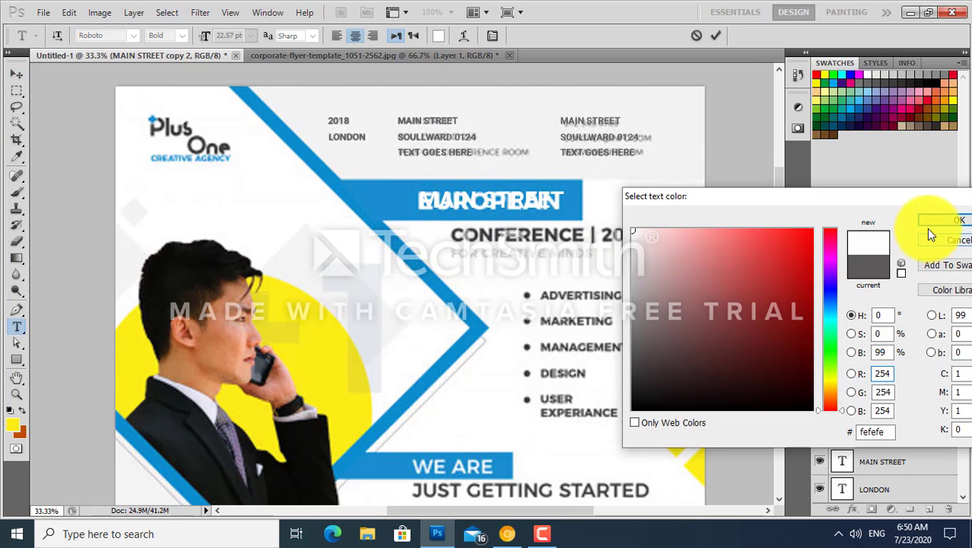
{"action": "left_click", "coordinate": [957, 220]}
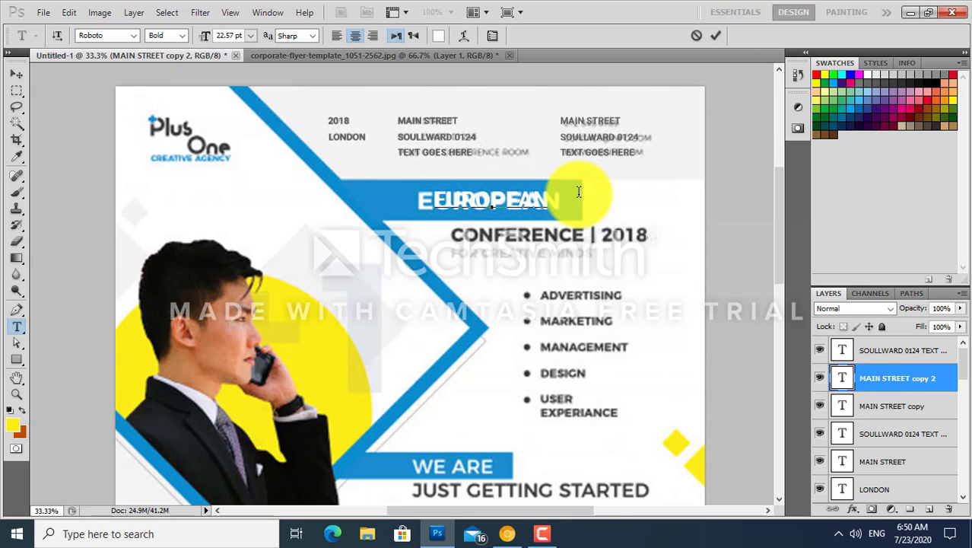
{"action": "key", "text": "ctrl+Return"}
- Enlarge EUROPEAN to about 122% and duplicate it down over CONFERENCE | 2018
{"action": "key", "text": "ctrl+t"}
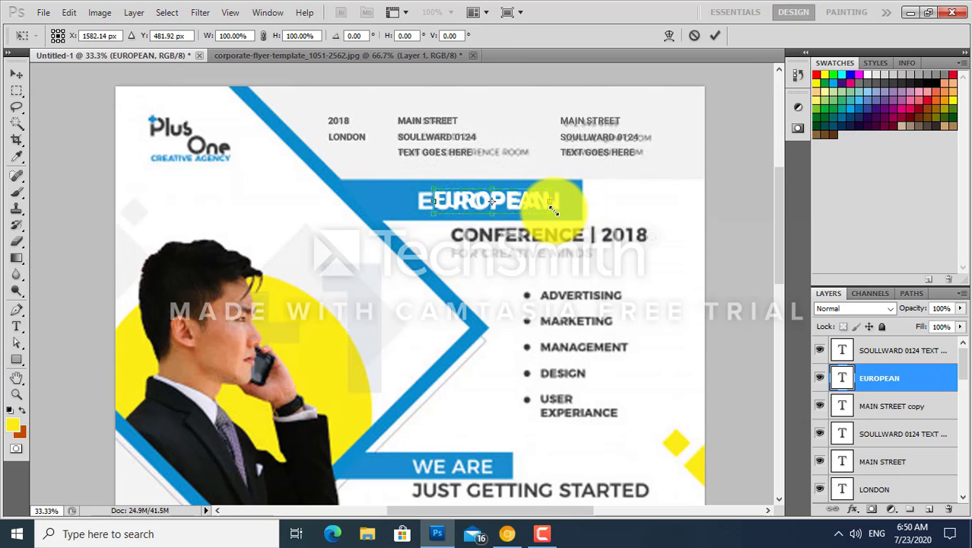
{"action": "left_click_drag", "start_coordinate": [553, 211], "coordinate": [563, 216]}
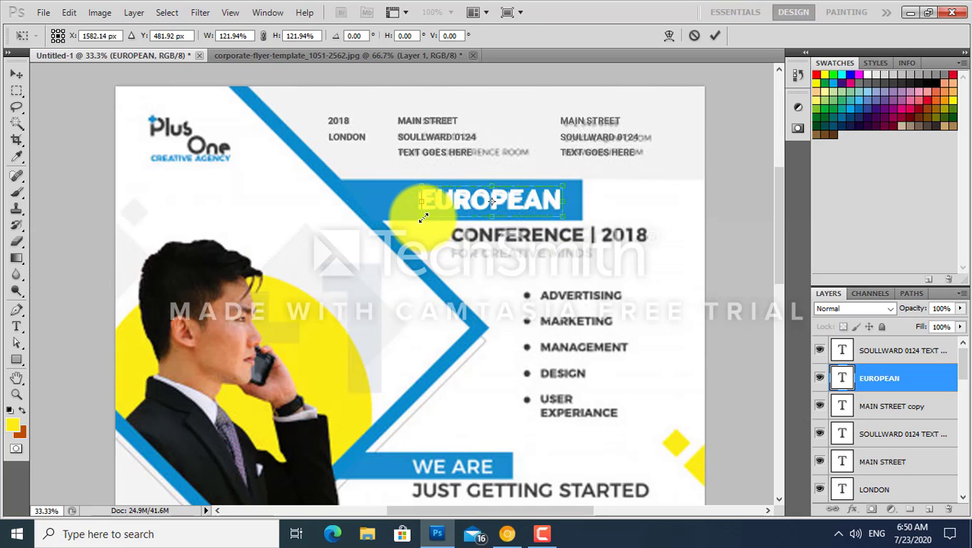
{"action": "key", "text": "Return"}
{"action": "key", "text": "t"}
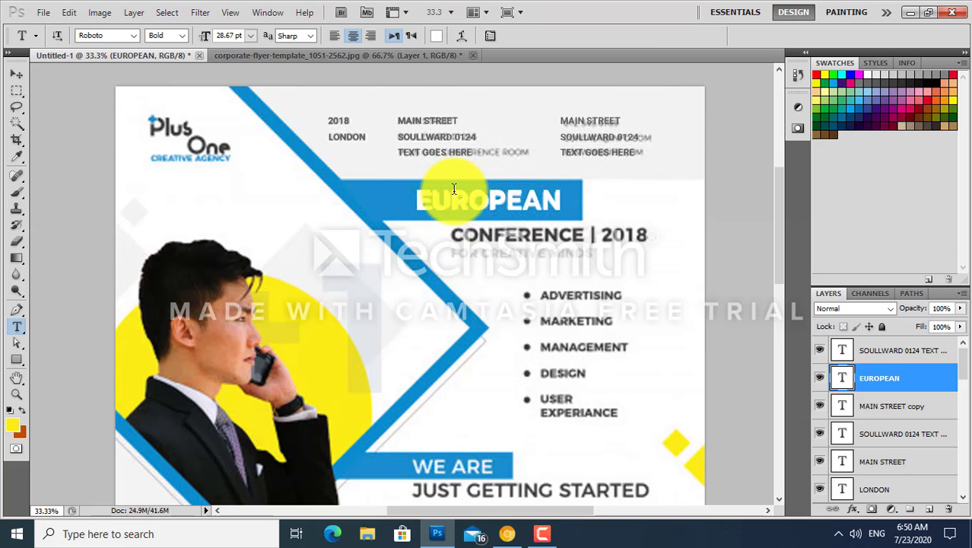
{"action": "key", "text": "v"}
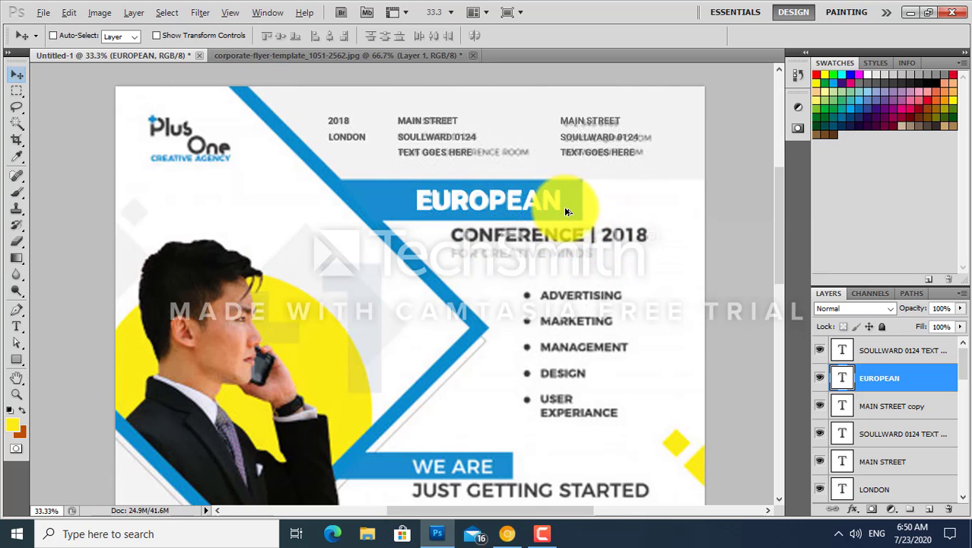
{"action": "left_click_drag", "start_coordinate": [565, 211], "coordinate": [586, 244]}
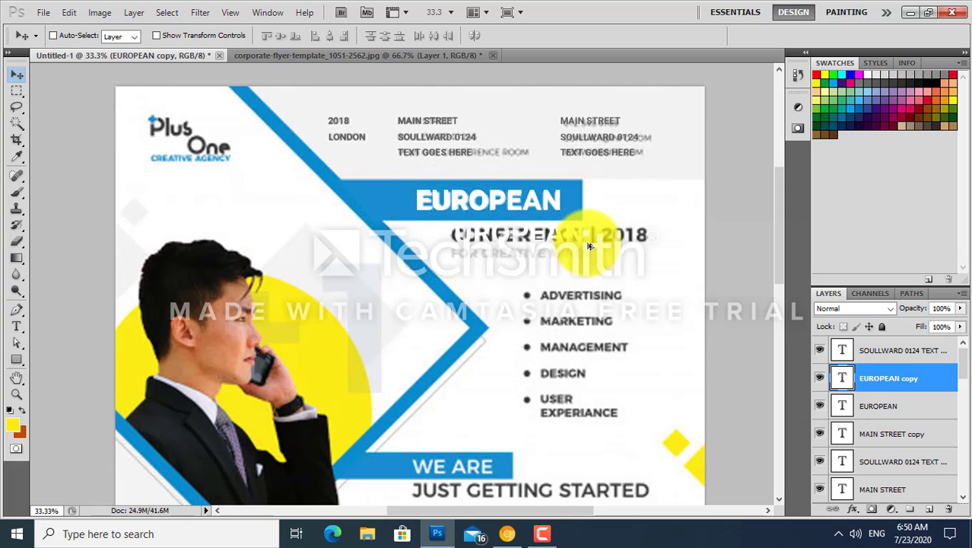
- Fill the EUROPEAN copy with the template's dark headline colour, shrink it to ~92%, and move it onto the CONFERENCE line
{"action": "key", "text": "i"}
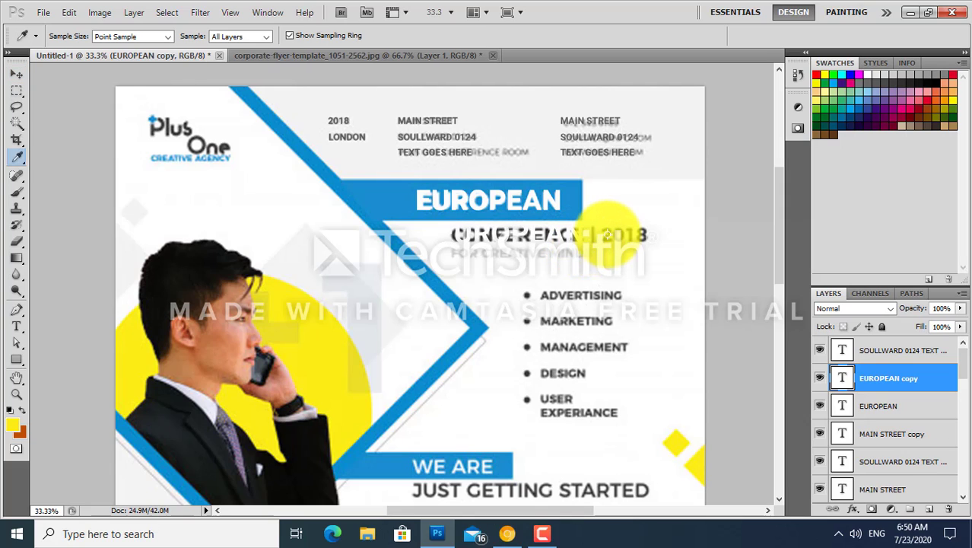
{"action": "left_click", "coordinate": [611, 233]}
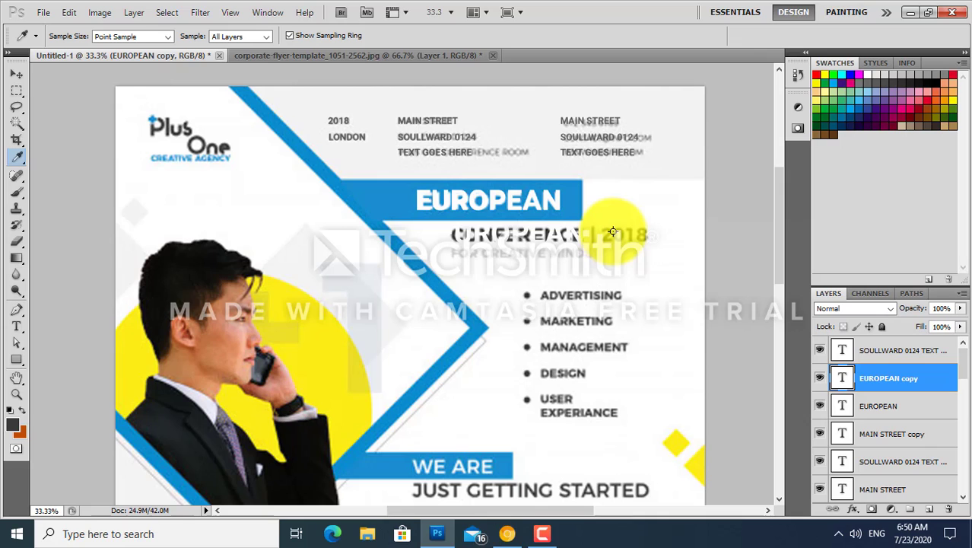
{"action": "key", "text": "alt+BackSpace"}
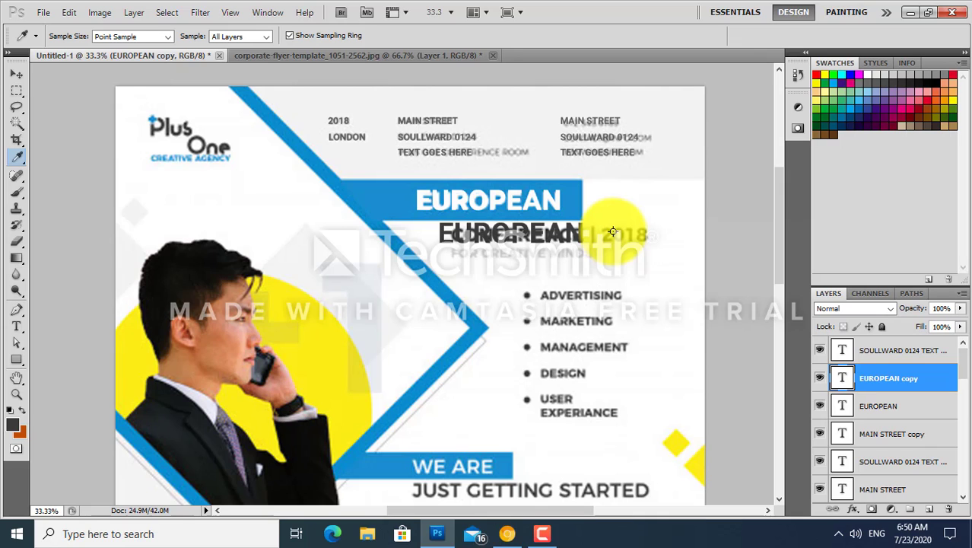
{"action": "key", "text": "ctrl+t"}
{"action": "left_click_drag", "start_coordinate": [438, 222], "coordinate": [502, 241]}
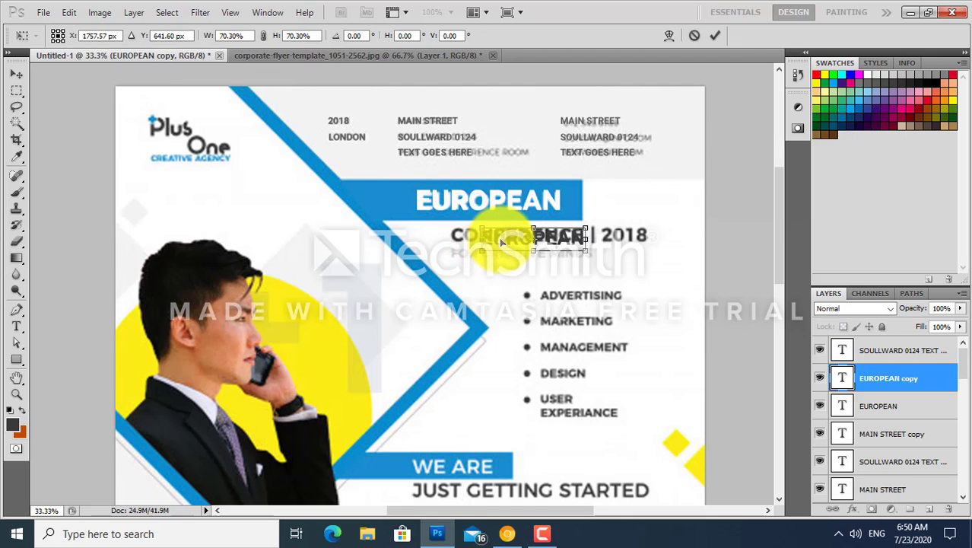
{"action": "key", "text": "Return"}
{"action": "key", "text": "v"}
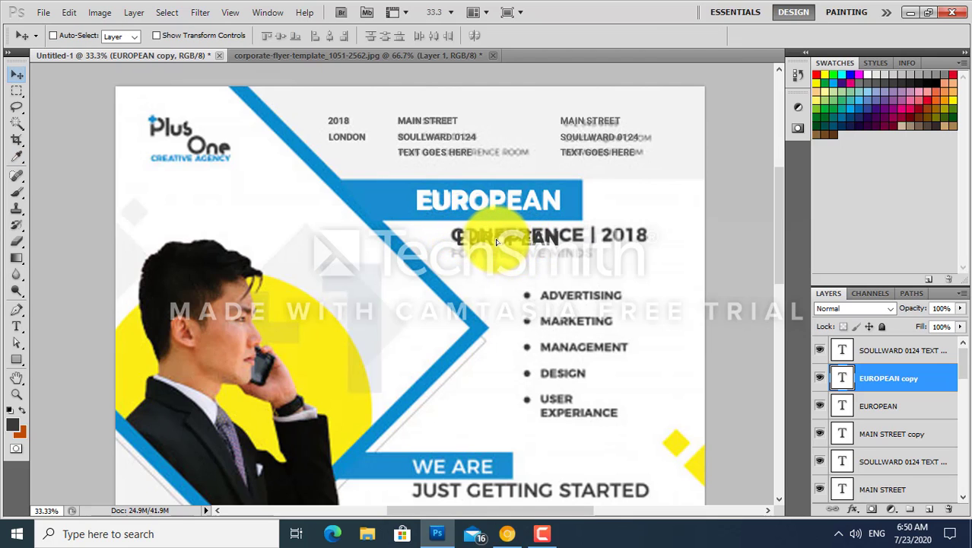
{"action": "left_click_drag", "start_coordinate": [496, 242], "coordinate": [522, 226]}
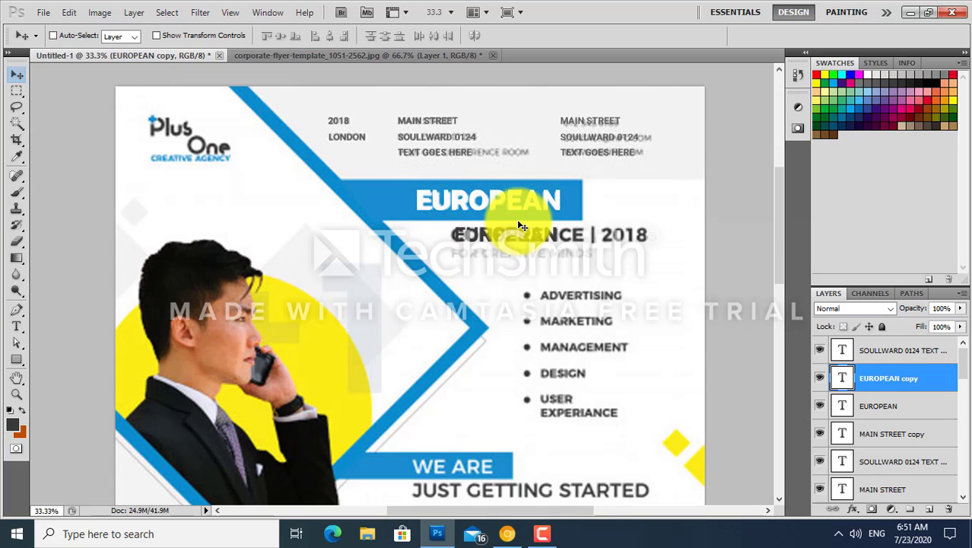
{"action": "key", "text": "Left"}
{"action": "key", "text": "Left"}
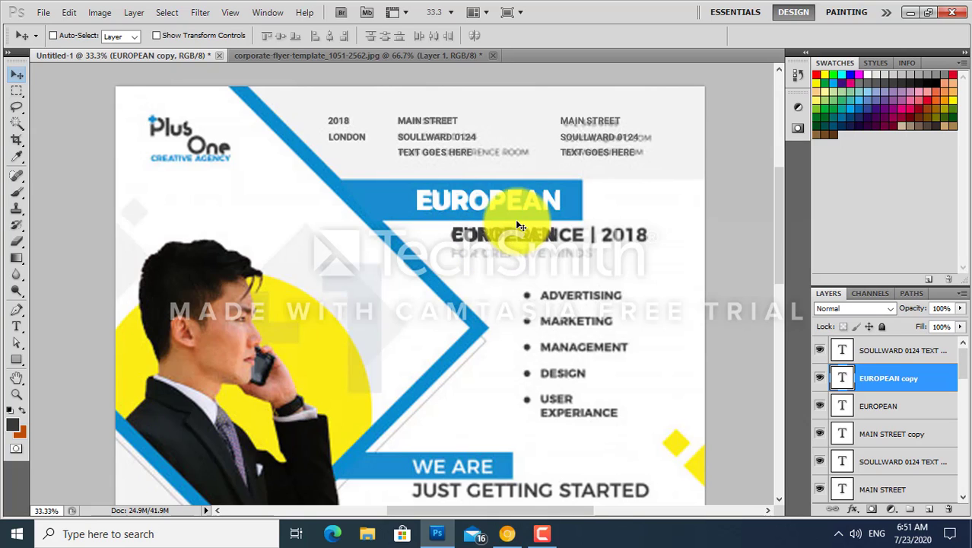
- Retype the dark copy as CONFERENCE and nudge it right to match the template
{"action": "key", "text": "t"}
{"action": "double_click", "coordinate": [512, 236]}
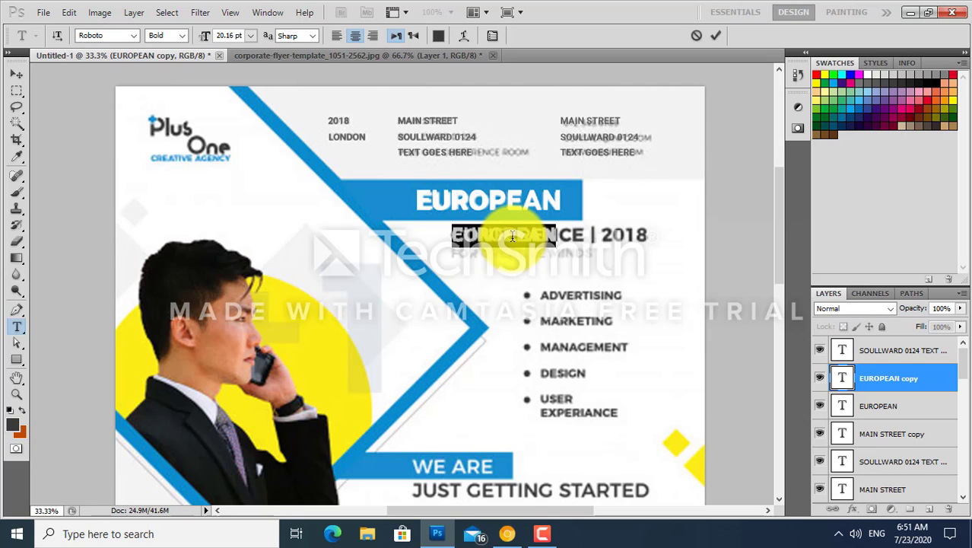
{"action": "key", "text": "BackSpace"}
{"action": "type", "text": "CONFERE"}
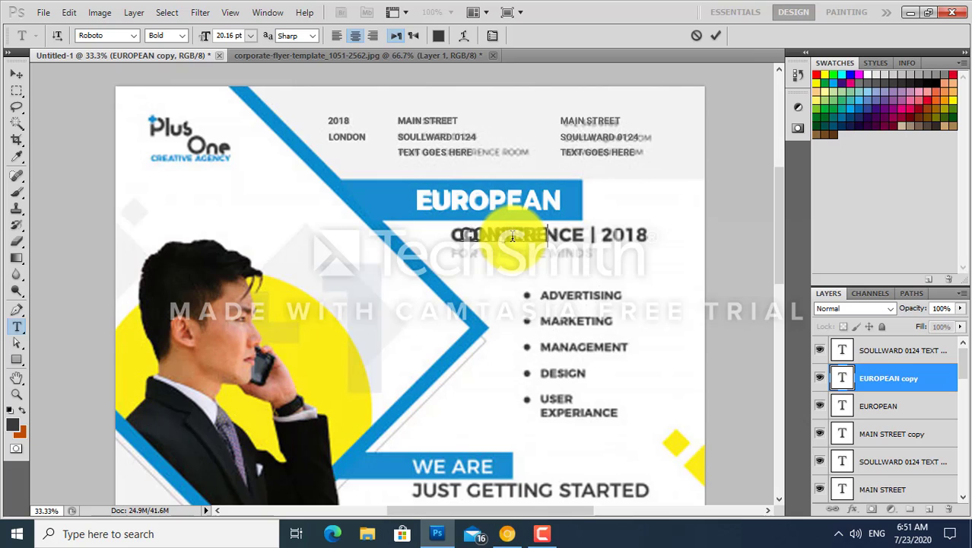
{"action": "type", "text": "NCE"}
{"action": "key", "text": "ctrl+Return"}
{"action": "key", "text": "v"}
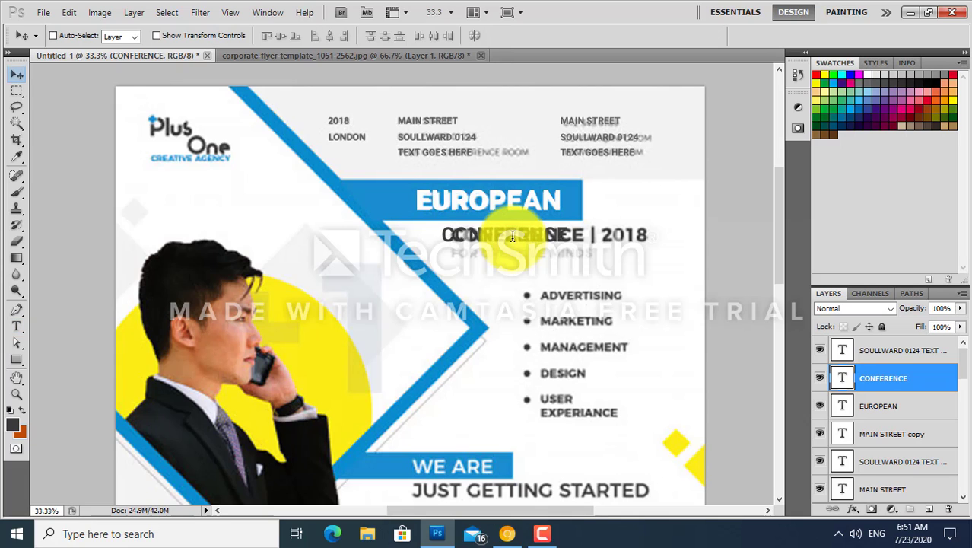
{"action": "key", "text": "Right"}
{"action": "key", "text": "Right"}
{"action": "key", "text": "Right"}
{"action": "key", "text": "Right"}
{"action": "key", "text": "Right"}
{"action": "key", "text": "Right"}
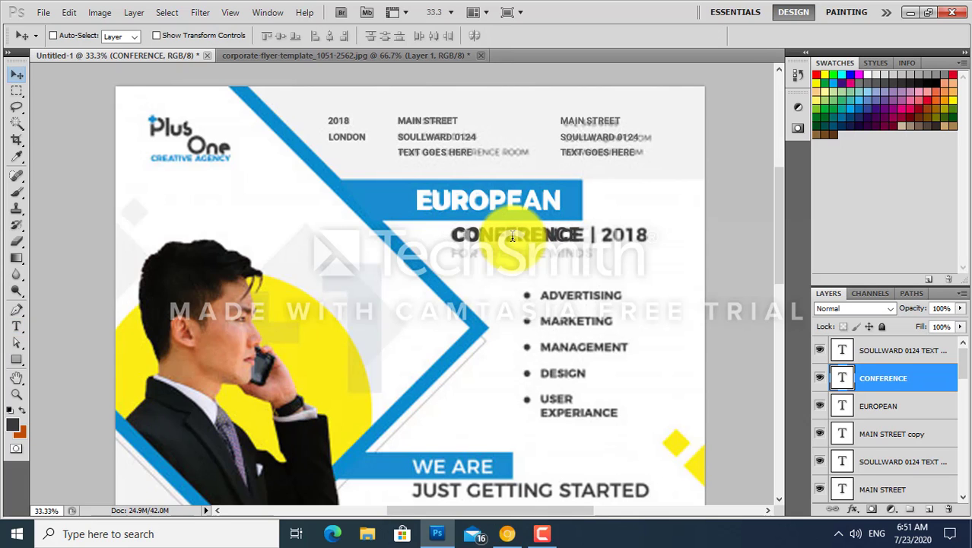
{"action": "key", "text": "Right"}
{"action": "key", "text": "Right"}
{"action": "key", "text": "Right"}
{"action": "key", "text": "Right"}
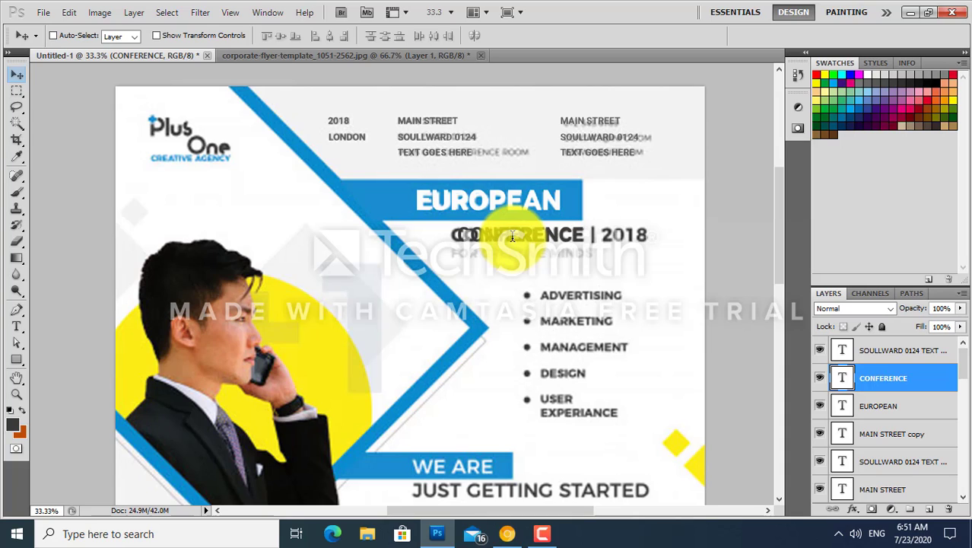
- Extend the headline text to read CONFERENCE | 2018
{"action": "key", "text": "t"}
{"action": "double_click", "coordinate": [514, 236]}
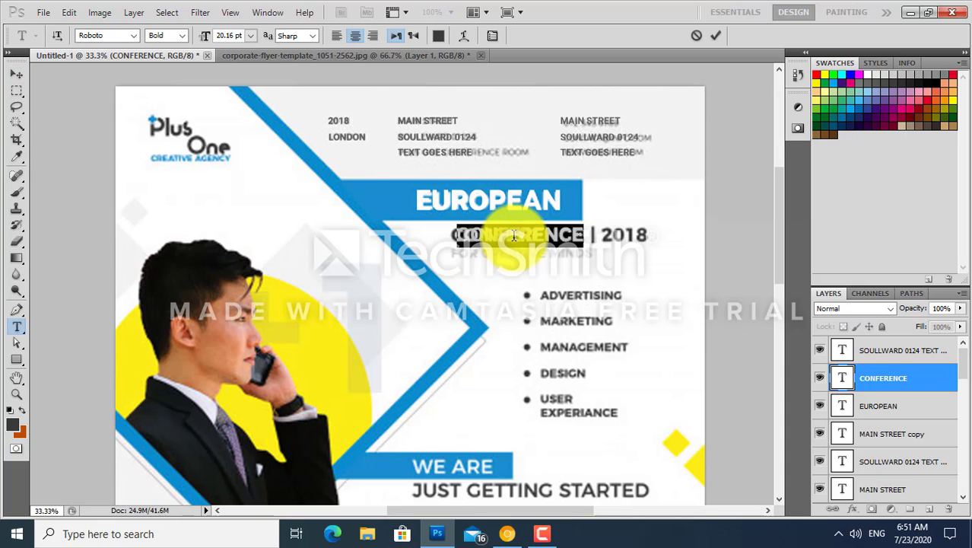
{"action": "key", "text": "Right"}
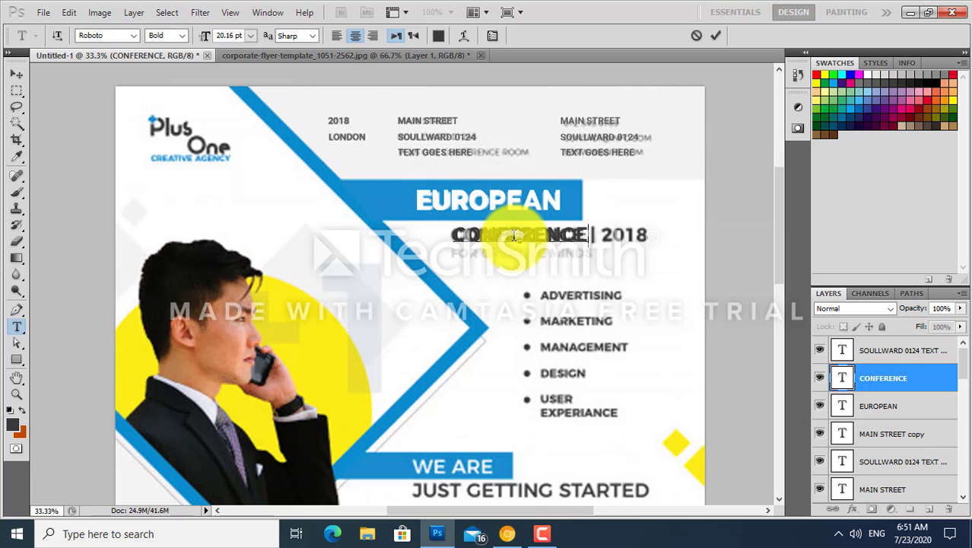
{"action": "key", "text": "BackSpace"}
{"action": "key", "text": "ctrl+z"}
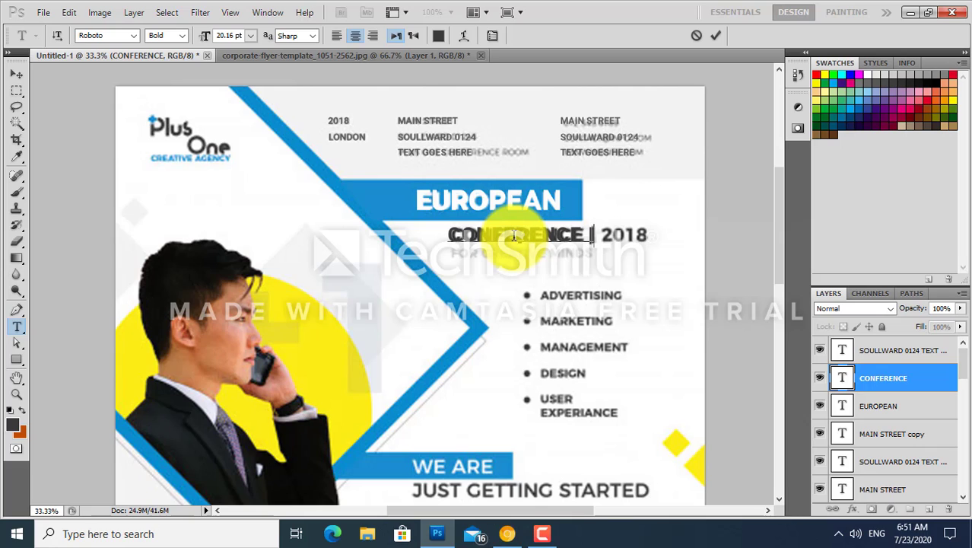
{"action": "key", "text": "ctrl+z"}
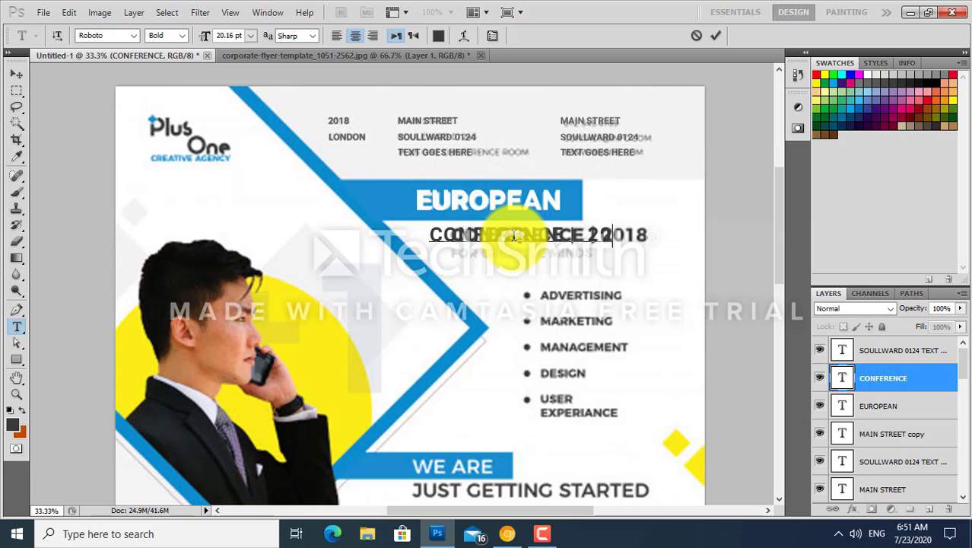
{"action": "key", "text": "ctrl+Return"}
- Nudge CONFERENCE | 2018 right and narrow it to about 94% width
{"action": "key", "text": "v"}
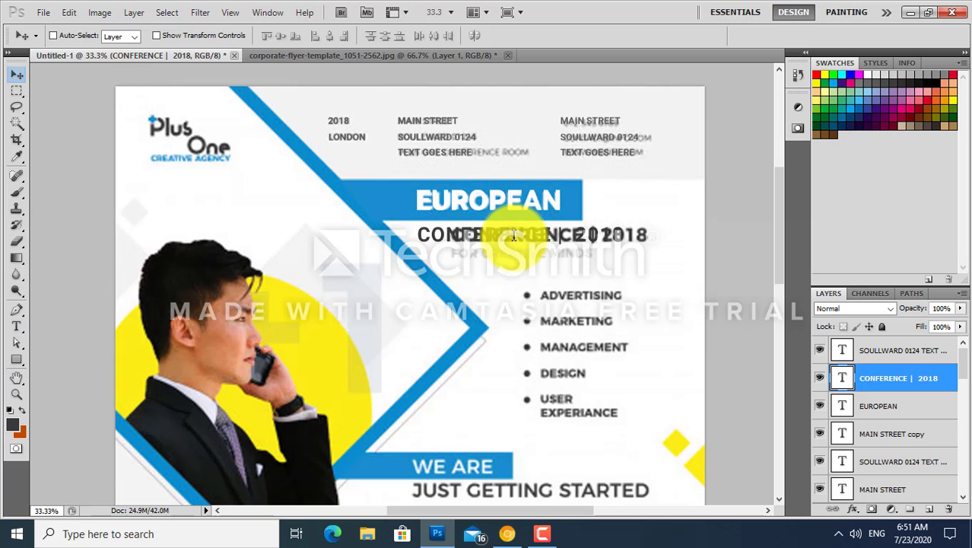
{"action": "key", "text": "shift+Right"}
{"action": "key", "text": "shift+Right"}
{"action": "key", "text": "shift+Right"}
{"action": "key", "text": "shift+Right"}
{"action": "key", "text": "shift+Right"}
{"action": "key", "text": "shift+Right"}
{"action": "key", "text": "shift+Right"}
{"action": "key", "text": "shift+Right"}
{"action": "key", "text": "shift+Right"}
{"action": "key", "text": "shift+Right"}
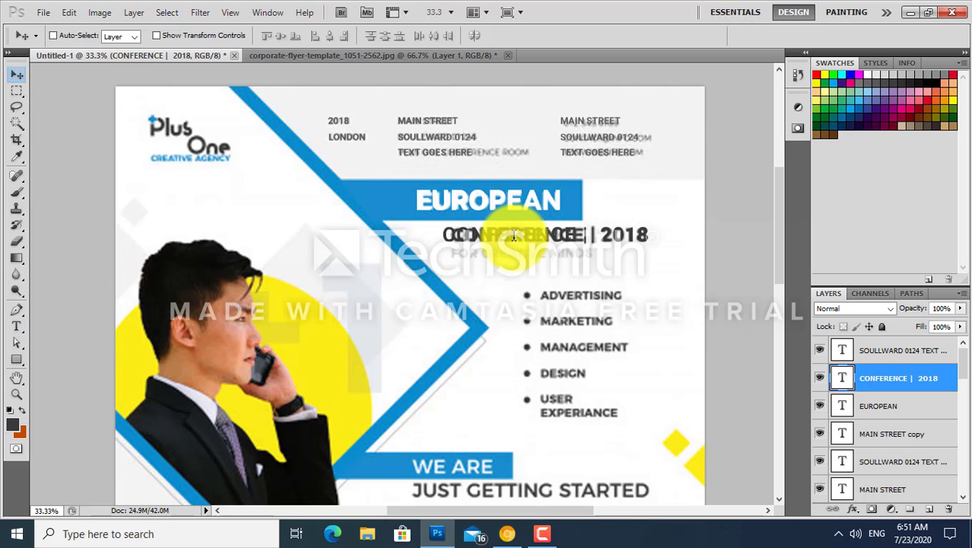
{"action": "key", "text": "shift+Right"}
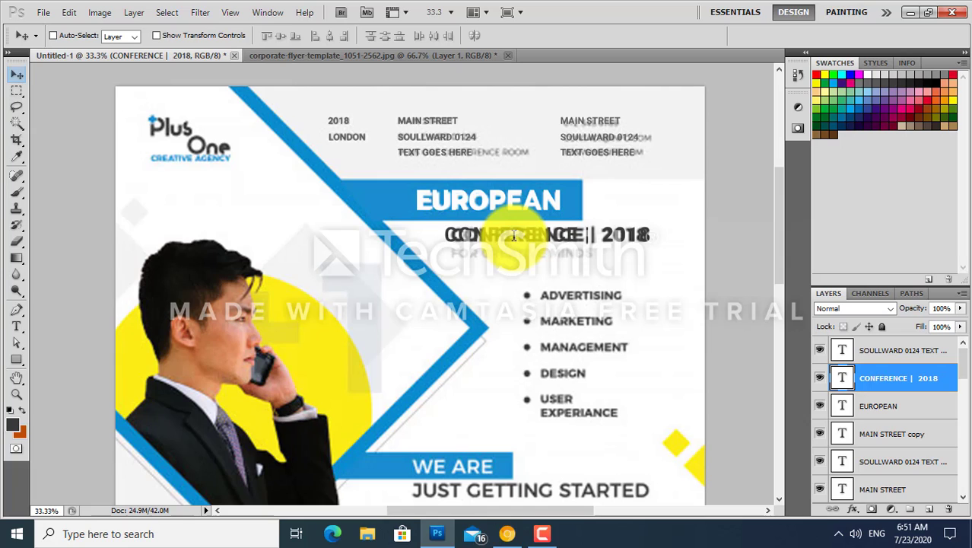
{"action": "key", "text": "shift+Right"}
{"action": "key", "text": "shift+Right"}
{"action": "key", "text": "shift+Right"}
{"action": "key", "text": "ctrl+t"}
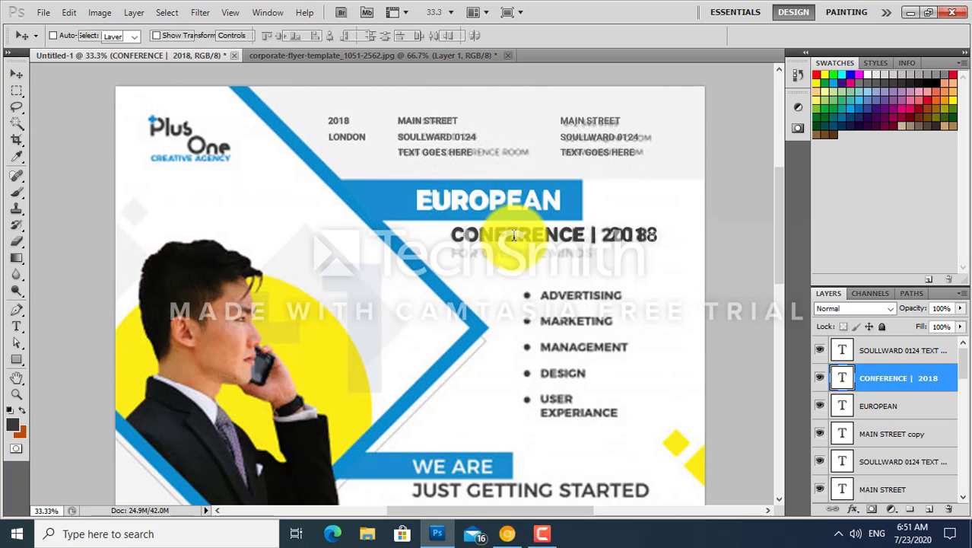
{"action": "left_click_drag", "start_coordinate": [658, 236], "coordinate": [649, 237]}
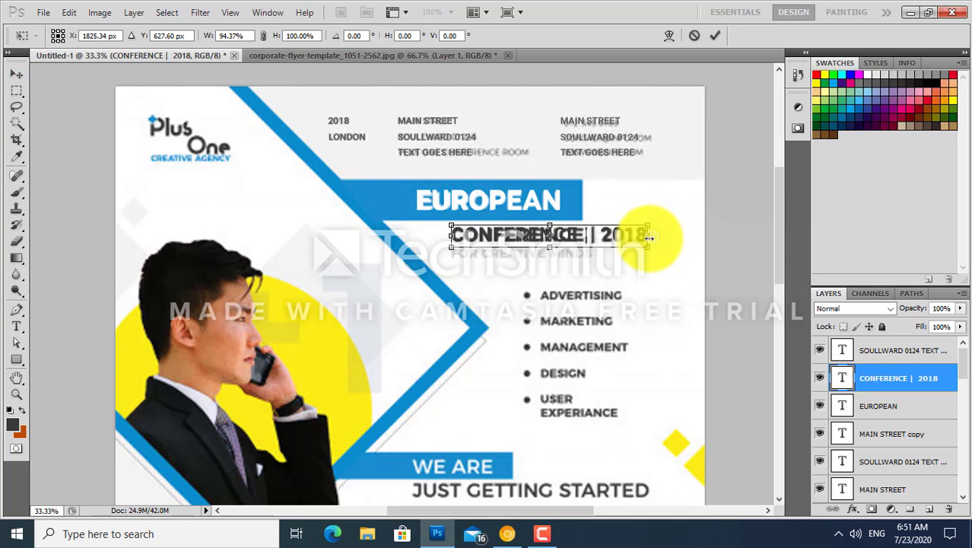
{"action": "key", "text": "Return"}
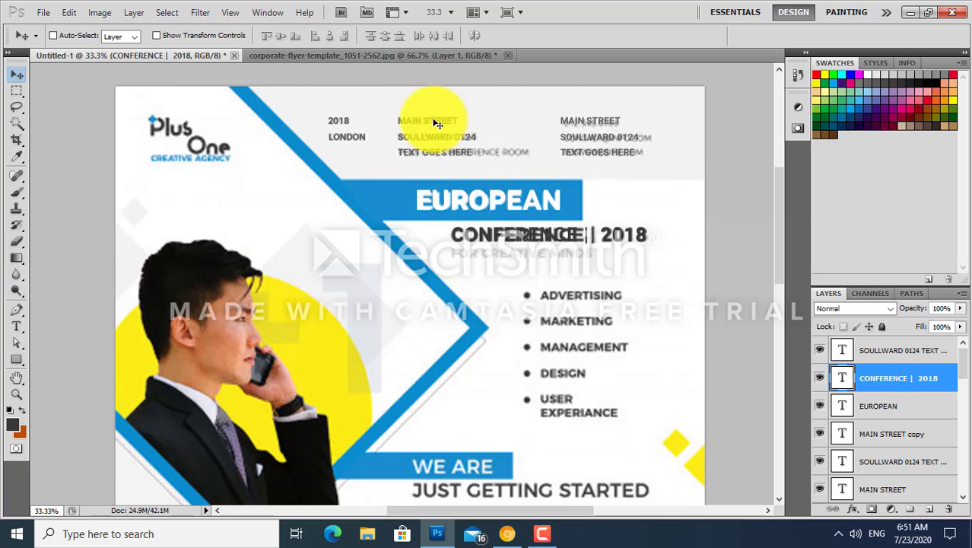
- Duplicate the MAIN STREET text, enlarge it to ~105%, and place copies down the bullet list over MANAGEMENT
{"action": "left_click", "coordinate": [438, 124], "text": "ctrl"}
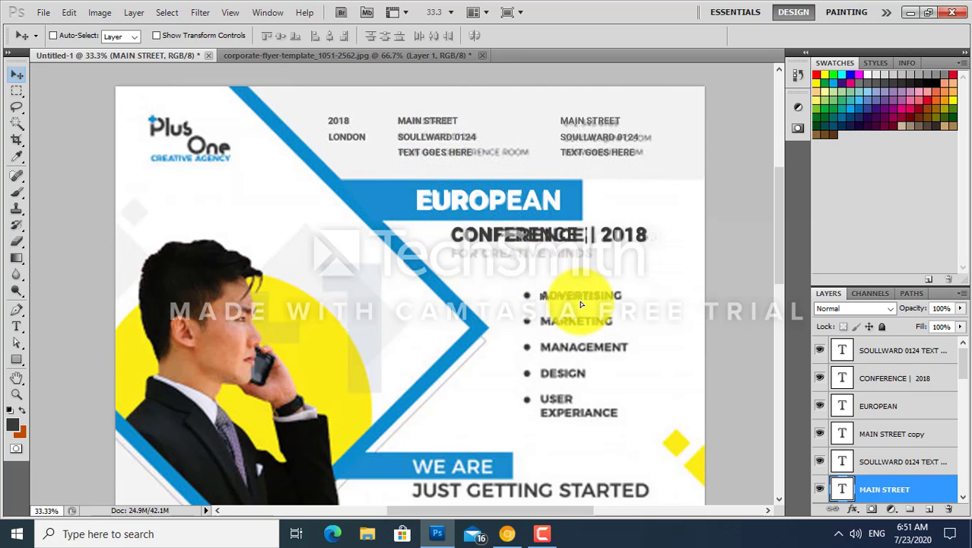
{"action": "key", "text": "ctrl+j"}
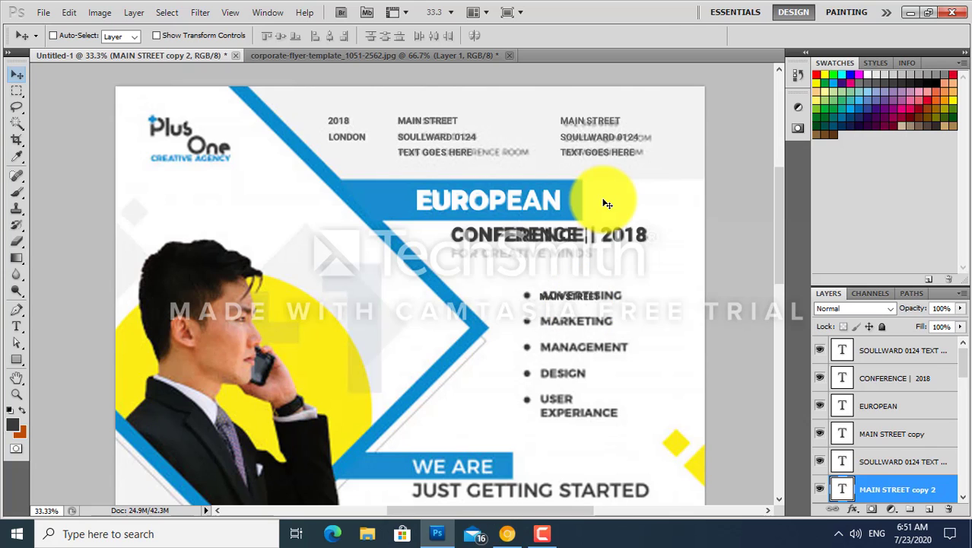
{"action": "key", "text": "ctrl+t"}
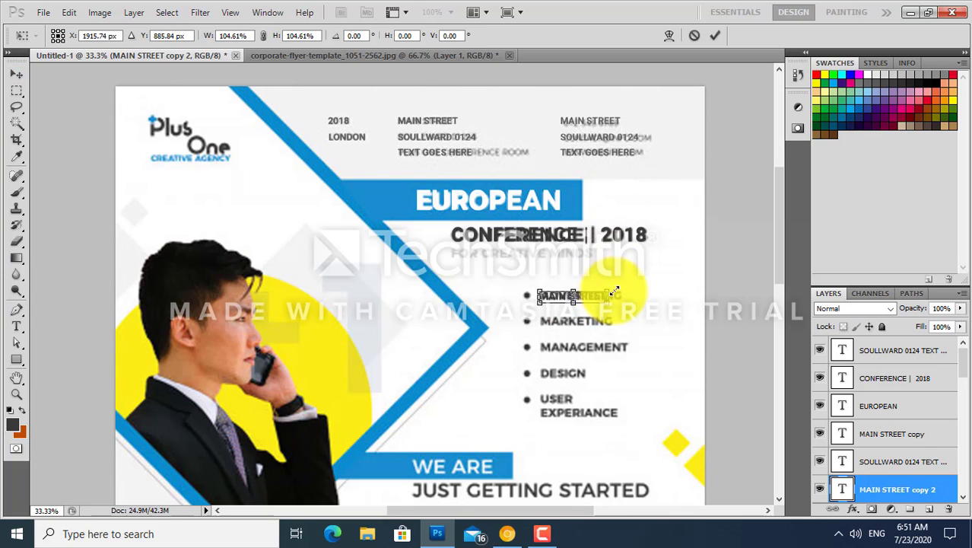
{"action": "left_click_drag", "start_coordinate": [614, 291], "coordinate": [596, 327]}
{"action": "key", "text": "Return"}
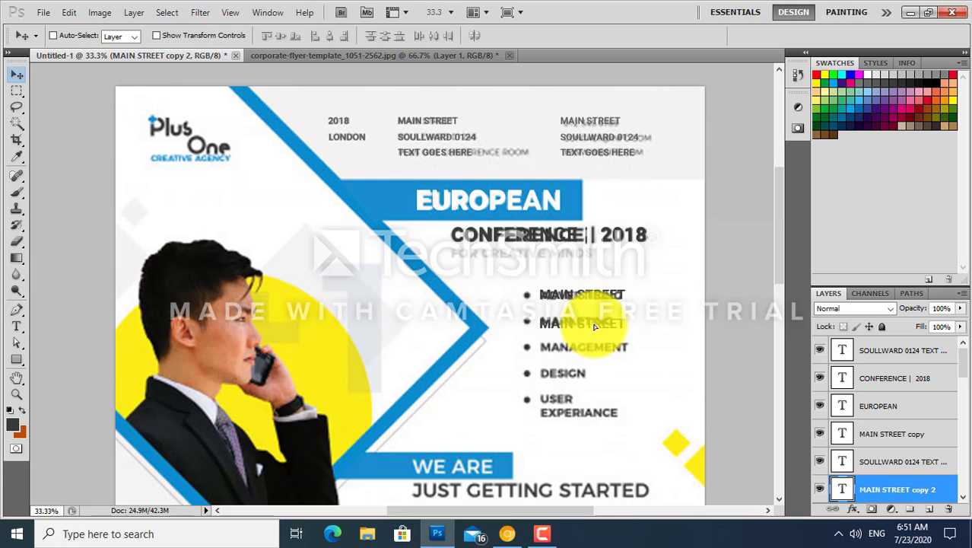
{"action": "key", "text": "Up"}
{"action": "key", "text": "Up"}
{"action": "key", "text": "Up"}
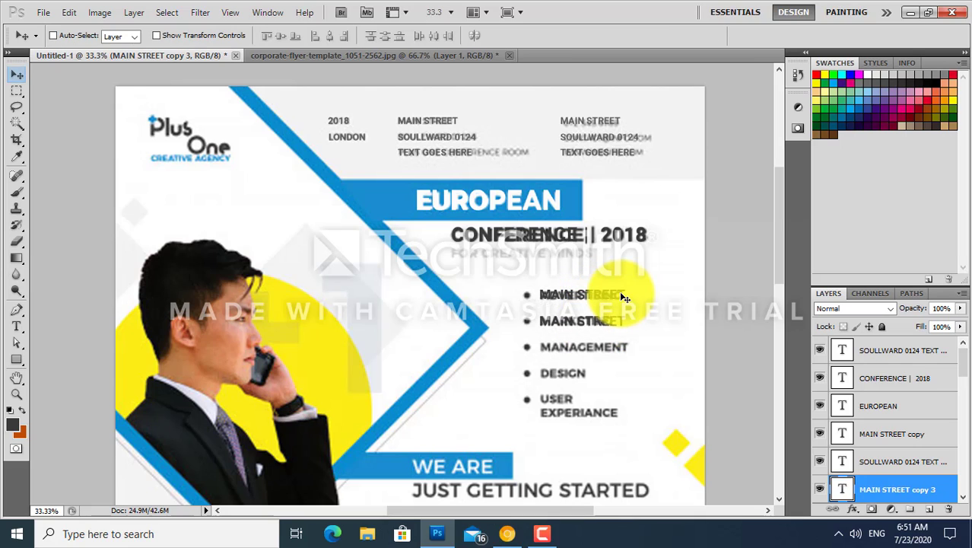
{"action": "left_click_drag", "start_coordinate": [622, 297], "coordinate": [618, 408]}
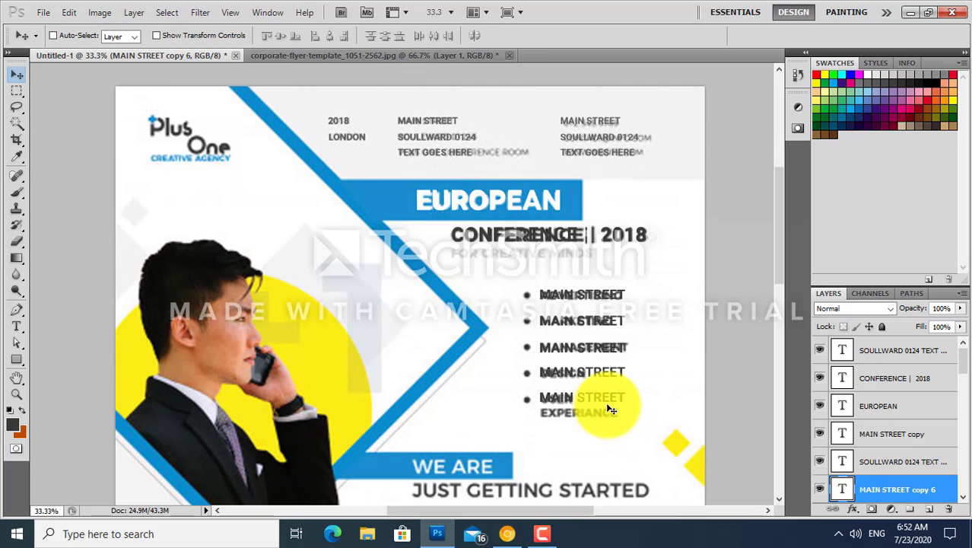
- Split the last bullet into MAIN and STREET lines, left-align them, and move them into line with the list
{"action": "key", "text": "t"}
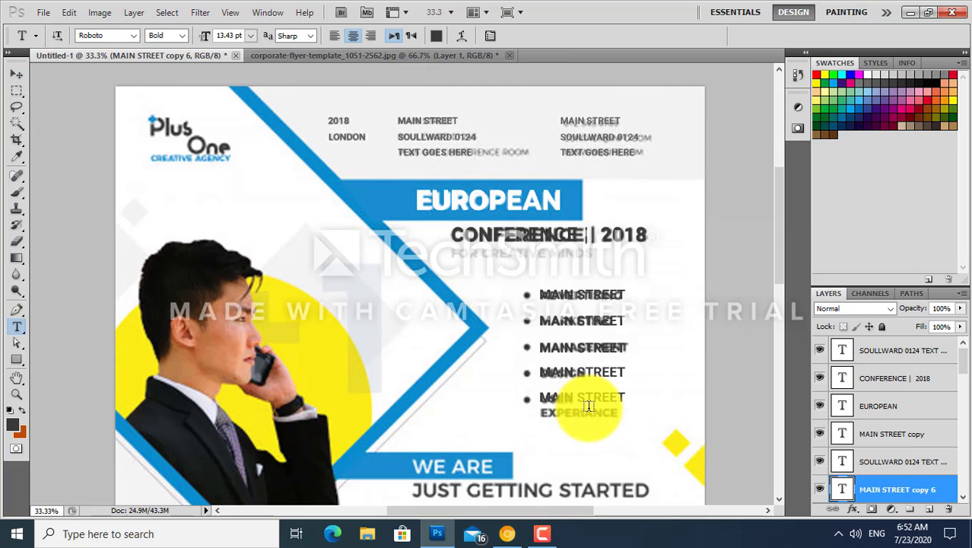
{"action": "left_click", "coordinate": [581, 397]}
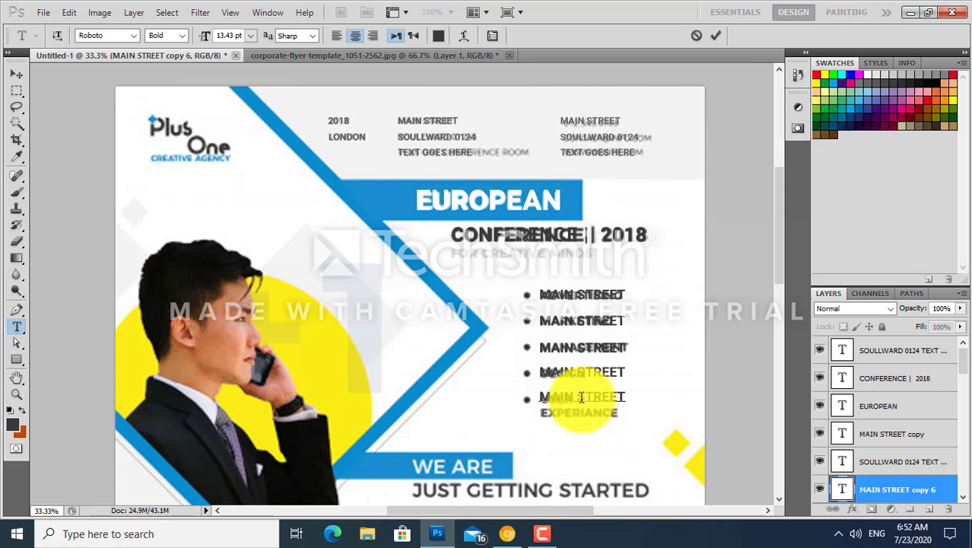
{"action": "key", "text": "Return"}
{"action": "key", "text": "ctrl+a"}
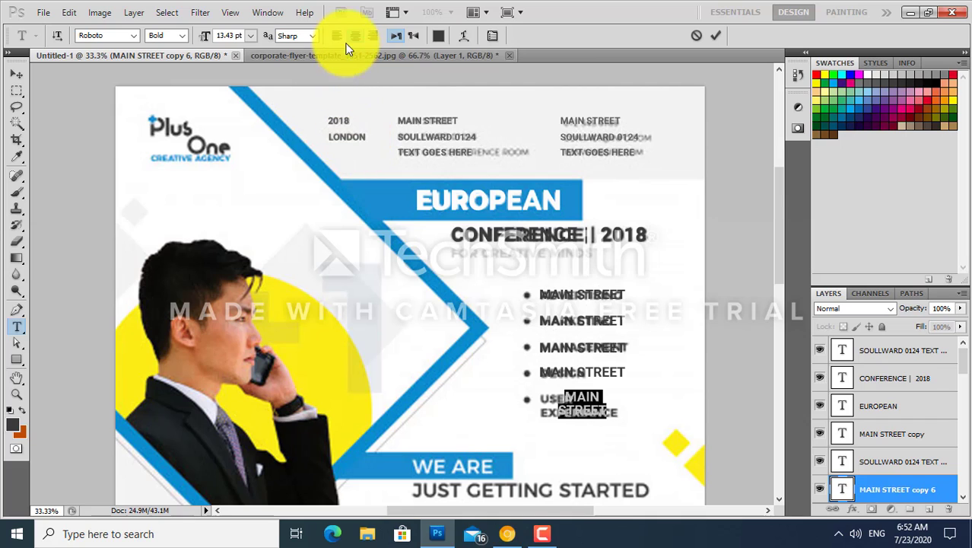
{"action": "left_click", "coordinate": [340, 35]}
{"action": "left_click", "coordinate": [16, 74]}
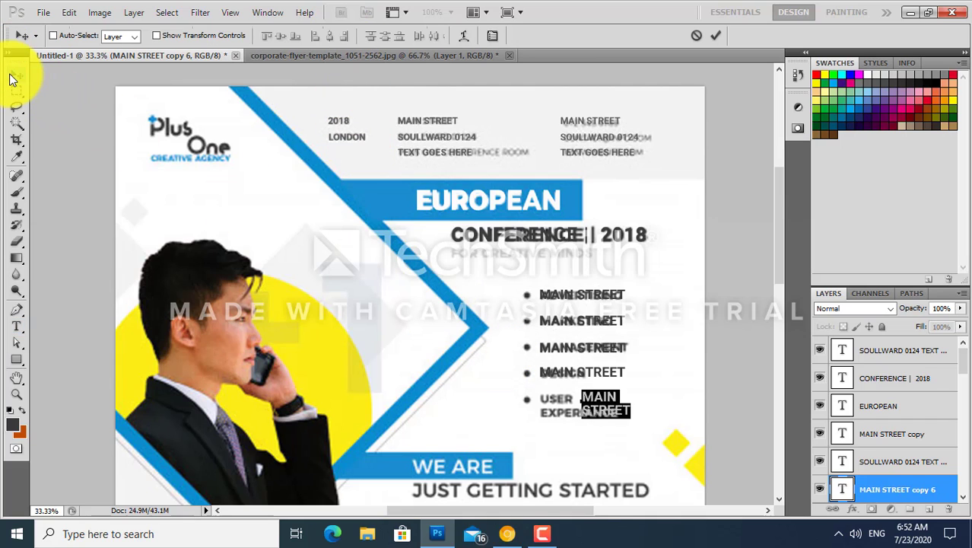
{"action": "left_click_drag", "start_coordinate": [631, 419], "coordinate": [572, 424]}
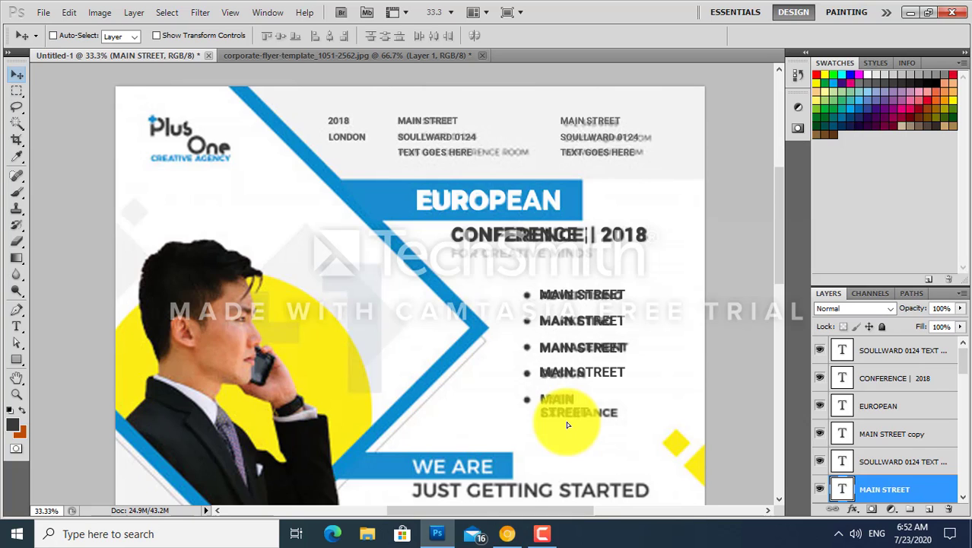
- Draw a small round bullet dot with the Ellipse tool beside the list
{"action": "key", "text": "u"}
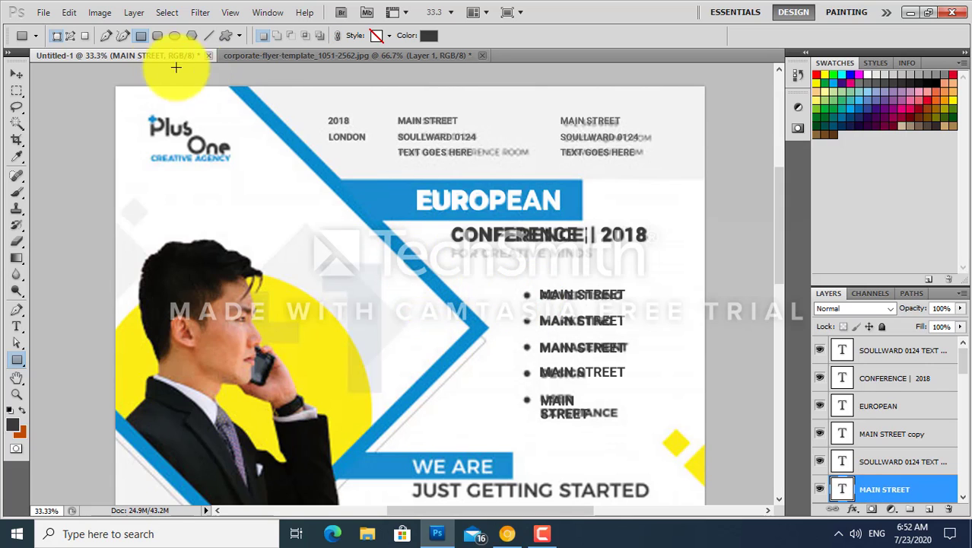
{"action": "left_click", "coordinate": [173, 37]}
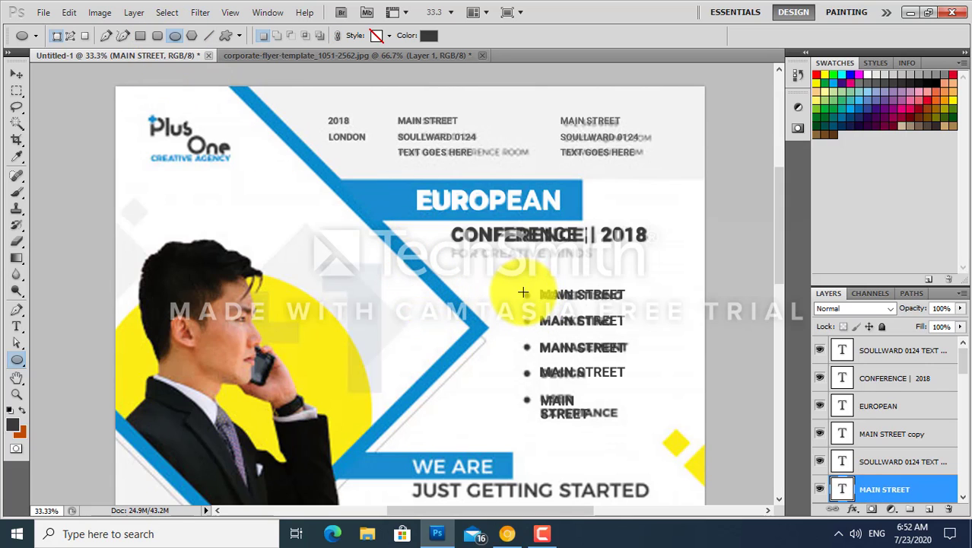
{"action": "mouse_move", "coordinate": [530, 298]}
{"action": "left_mouse_down"}
{"action": "mouse_move", "coordinate": [538, 407]}
{"action": "mouse_move", "coordinate": [560, 412]}
{"action": "left_mouse_up"}
{"action": "key", "text": "v"}
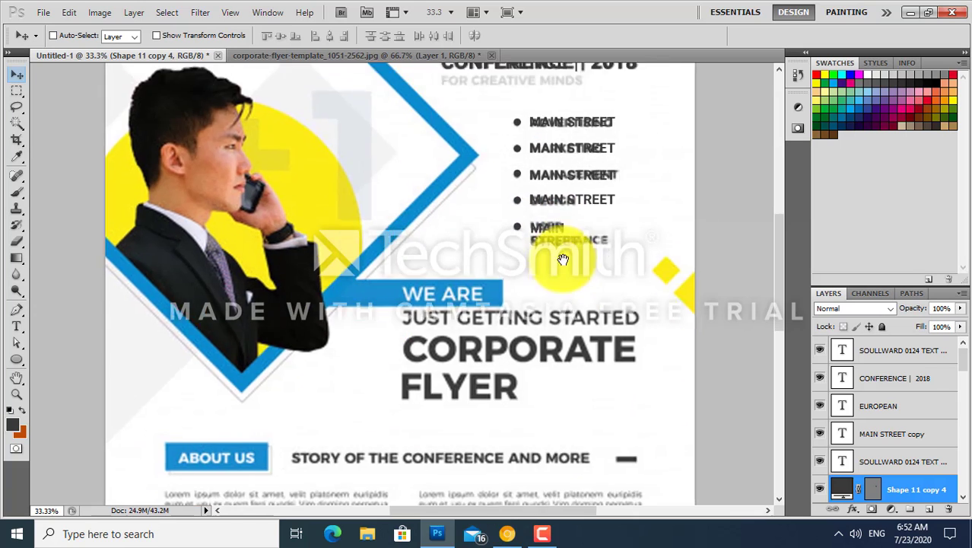
{"action": "scroll", "coordinate": [560, 304], "scroll_direction": "down", "scroll_amount": 3}
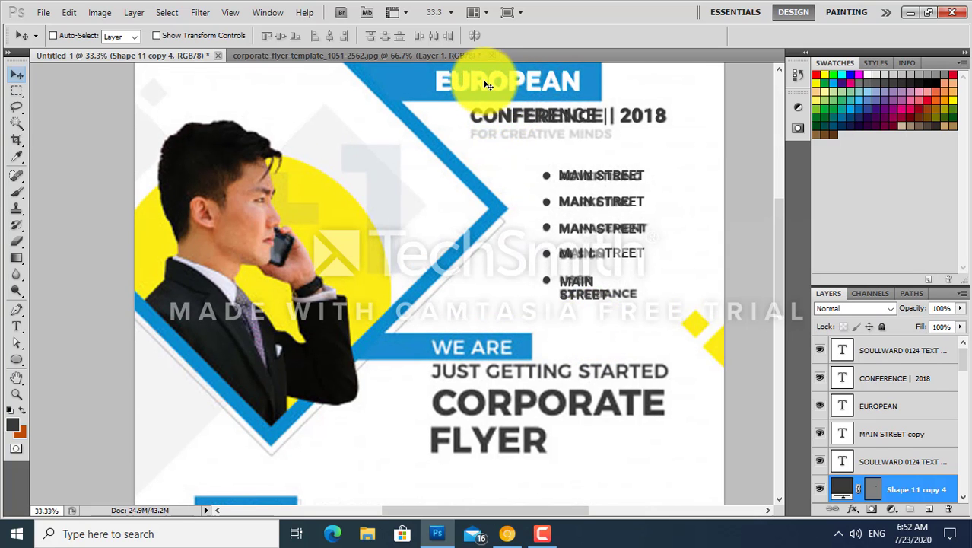
- Copy the EUROPEAN heading down onto the WE ARE bar and shrink it to fit
{"action": "left_click", "coordinate": [482, 90], "text": "ctrl"}
{"action": "left_click_drag", "start_coordinate": [482, 90], "coordinate": [492, 369]}
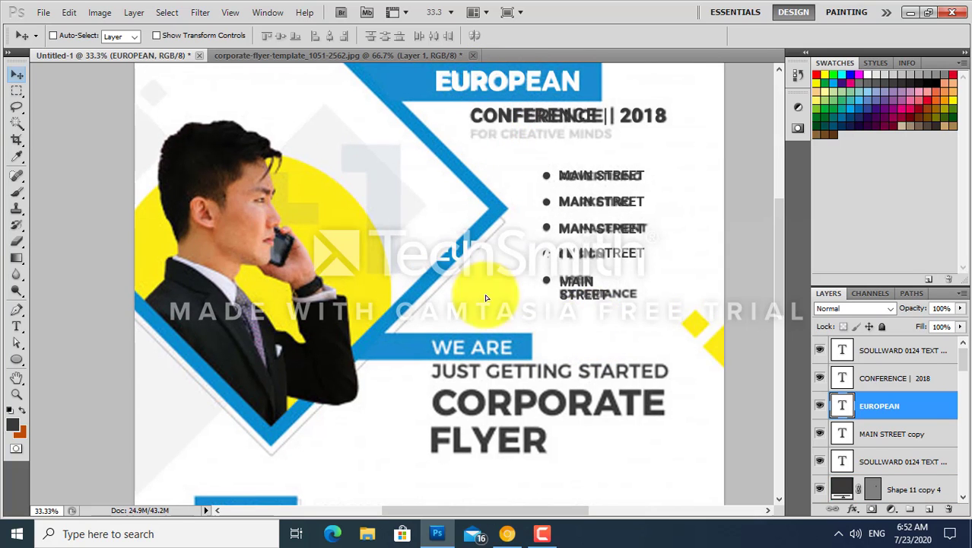
{"action": "key", "text": "ctrl+t"}
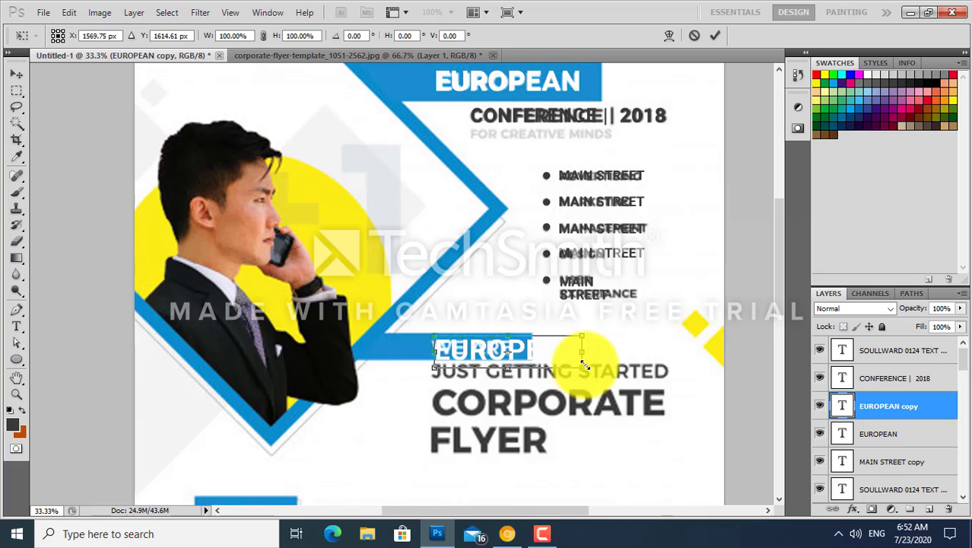
{"action": "left_click_drag", "start_coordinate": [620, 400], "coordinate": [523, 369]}
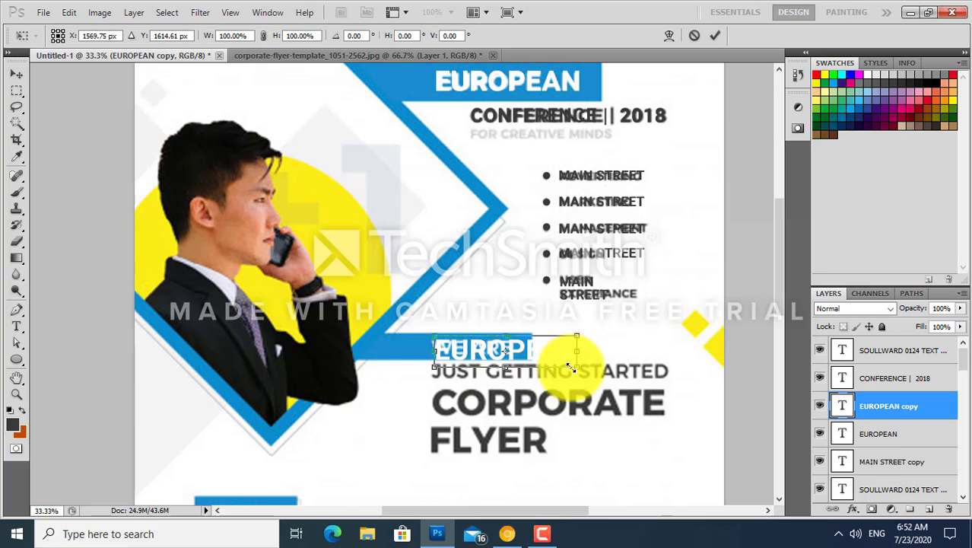
{"action": "key", "text": "Return"}
- Retype the copied heading as WE ARE and rescale it to 131.25%
{"action": "key", "text": "t"}
{"action": "left_click", "coordinate": [503, 342]}
{"action": "key", "text": "ctrl+a"}
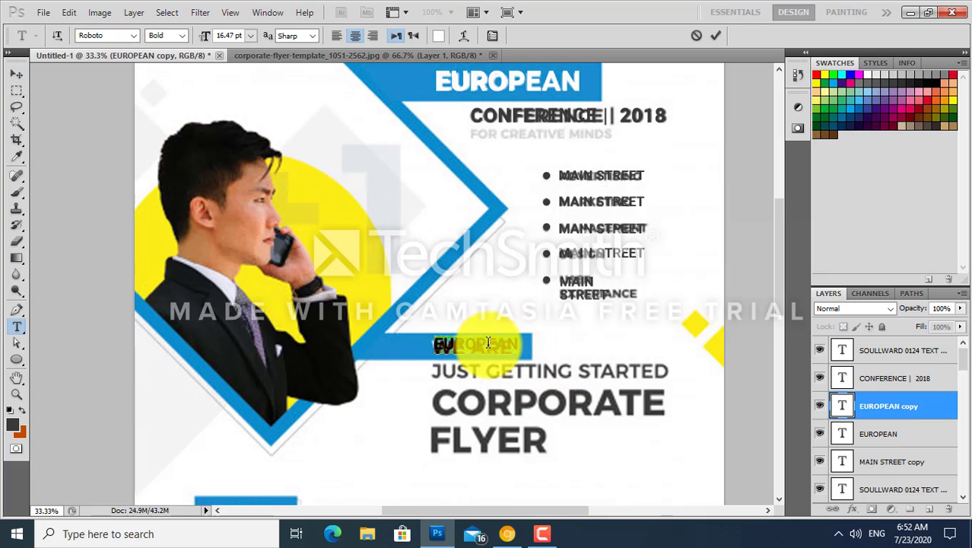
{"action": "type", "text": "WE ARE"}
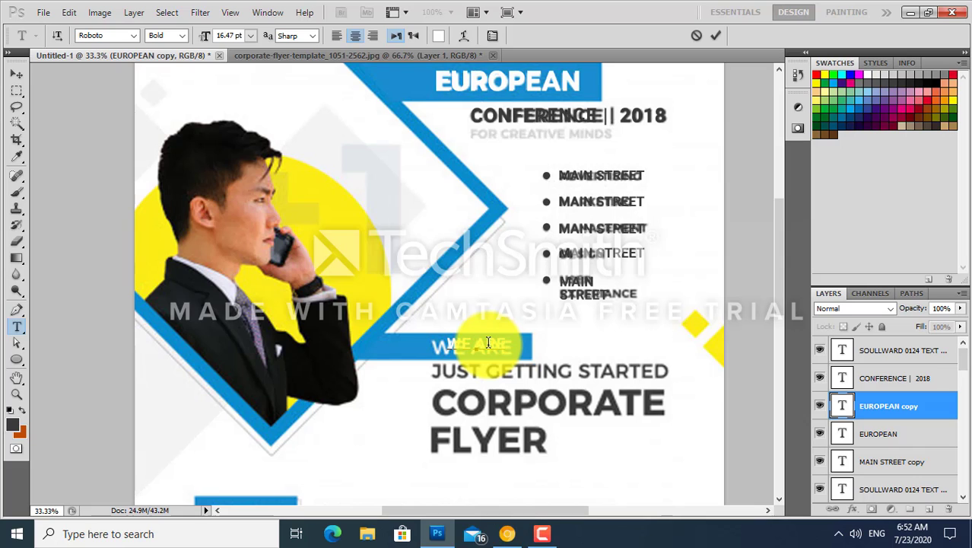
{"action": "key", "text": "ctrl+Return"}
{"action": "key", "text": "v"}
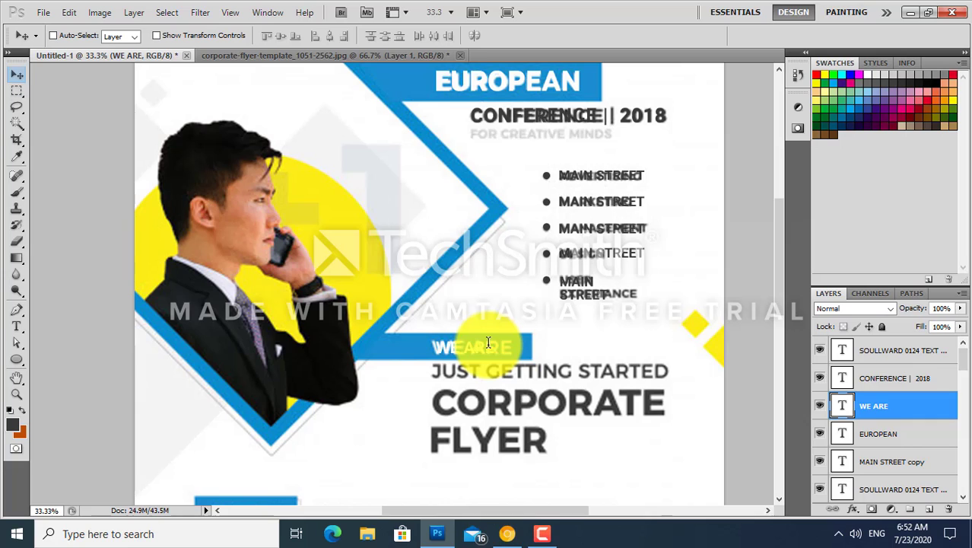
{"action": "key", "text": "ctrl+t"}
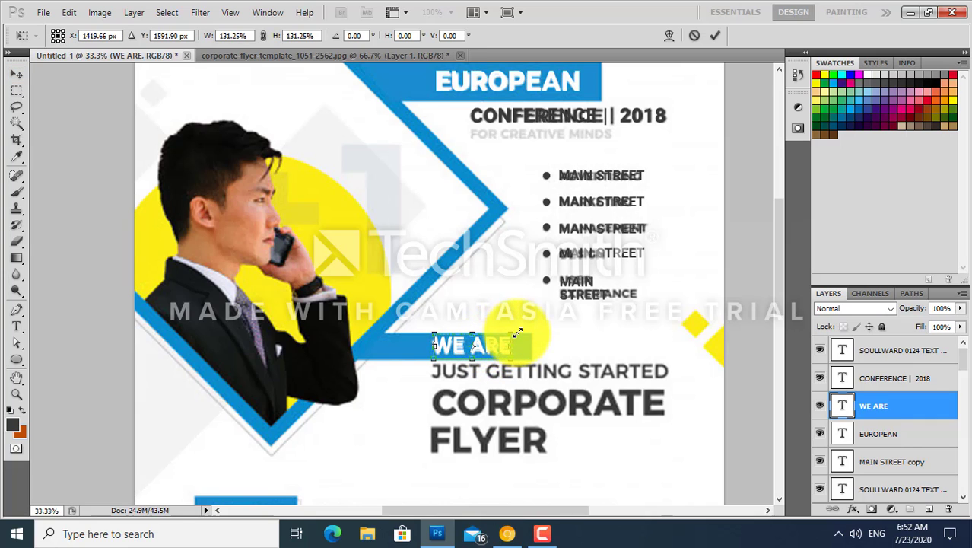
{"action": "key", "text": "Return"}
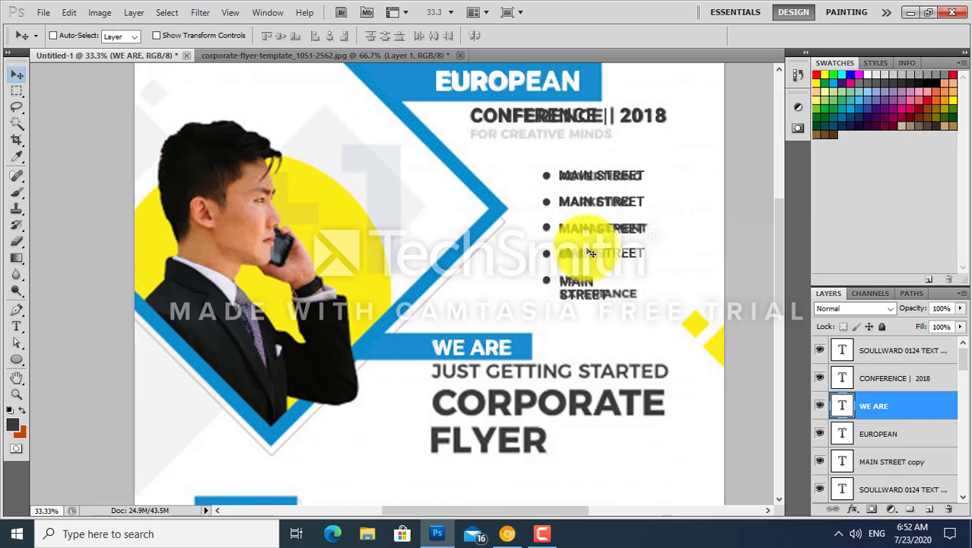
- Move a MAIN STREET bullet text down, enlarge it to headline size, and place it above WE ARE
{"action": "left_click", "coordinate": [578, 217], "text": "ctrl"}
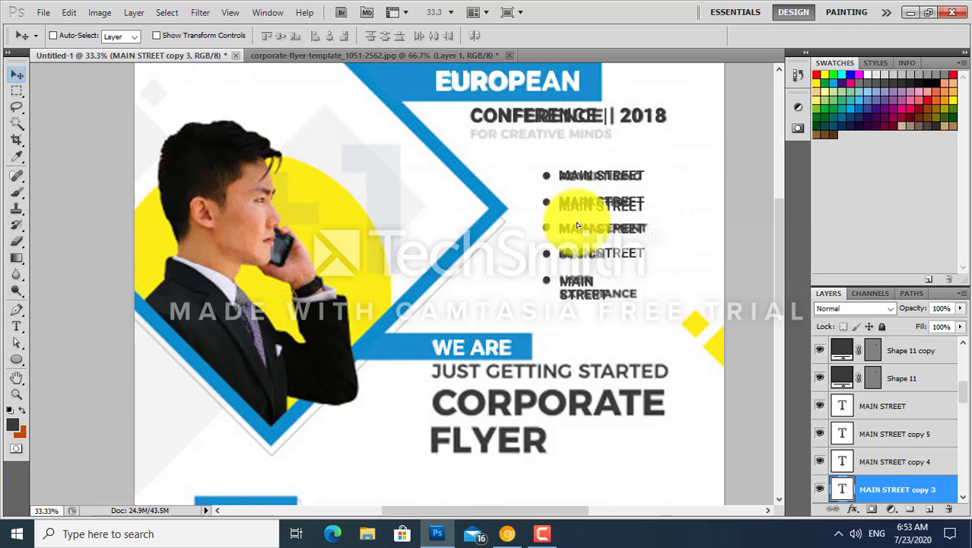
{"action": "left_click_drag", "start_coordinate": [578, 217], "coordinate": [456, 384]}
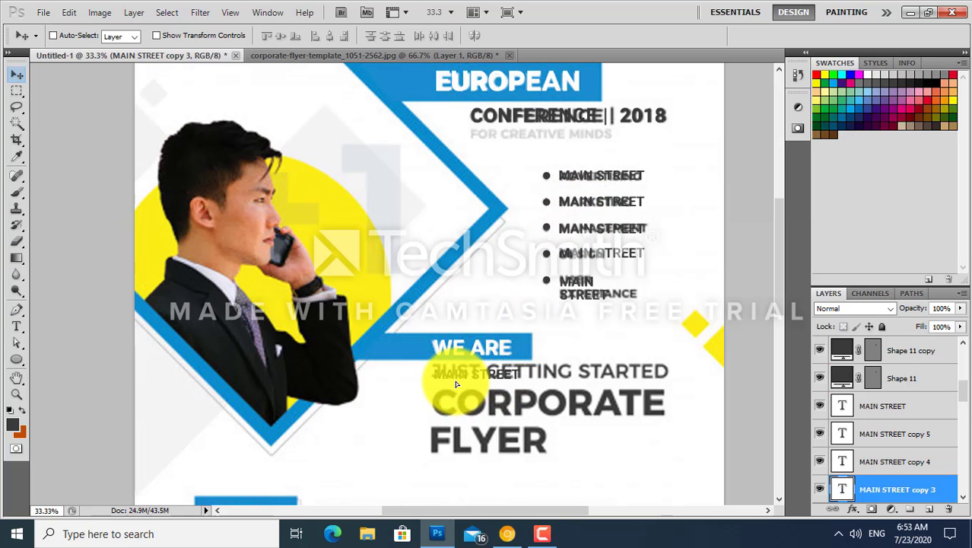
{"action": "key", "text": "ctrl+t"}
{"action": "left_click_drag", "start_coordinate": [522, 369], "coordinate": [674, 337]}
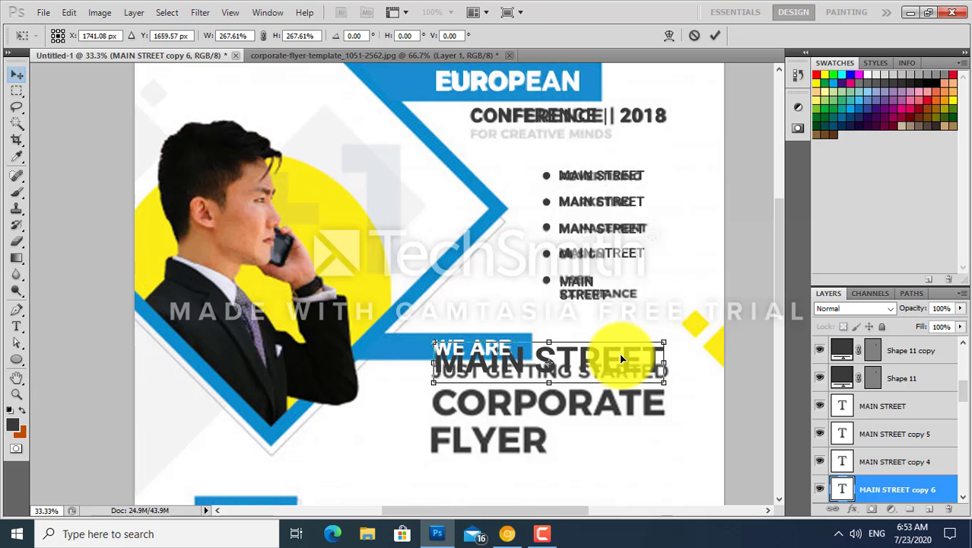
{"action": "key", "text": "Return"}
{"action": "left_click_drag", "start_coordinate": [600, 349], "coordinate": [597, 321]}
- Retype the enlarged text as JUST GETTING STARTED at 18 pt
{"action": "key", "text": "t"}
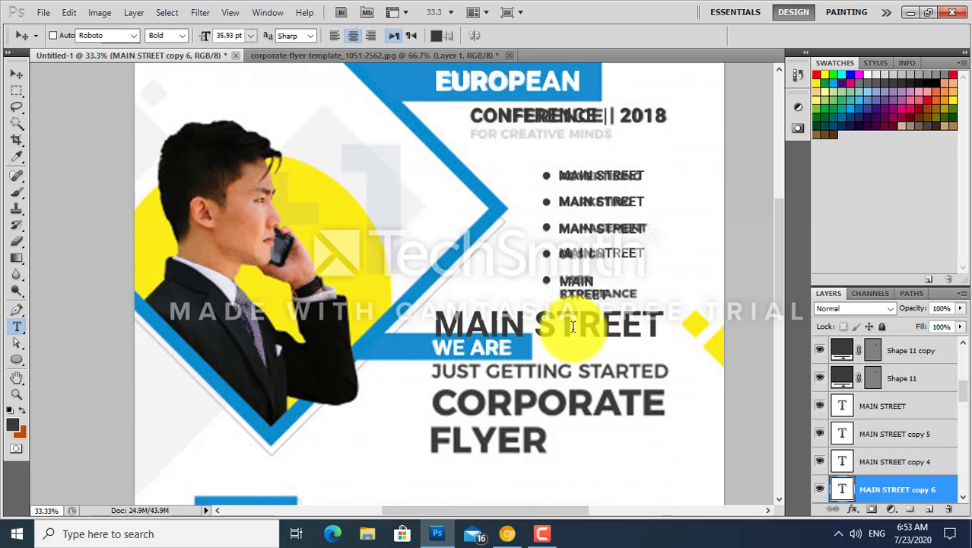
{"action": "left_click", "coordinate": [550, 323]}
{"action": "key", "text": "ctrl+a"}
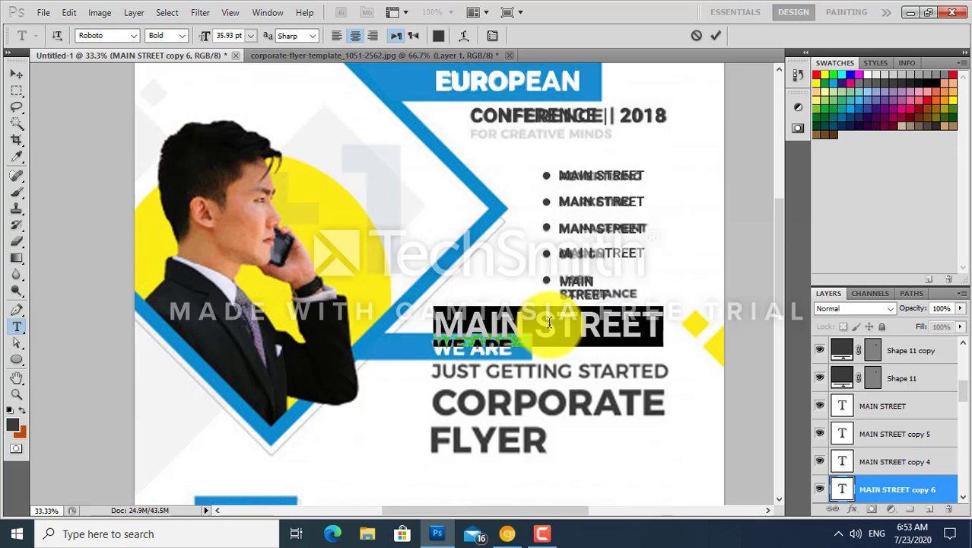
{"action": "type", "text": "JUST GE"}
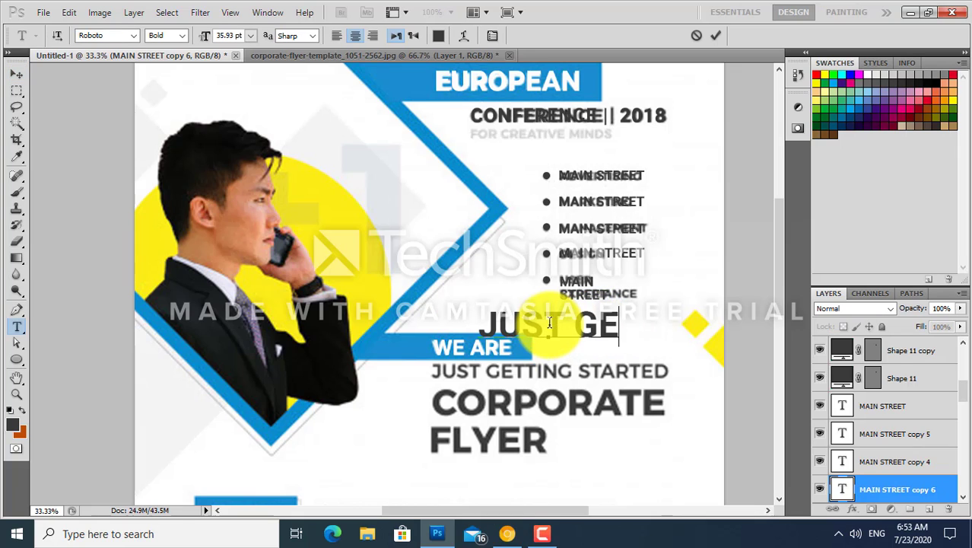
{"action": "type", "text": "TTING STAR"}
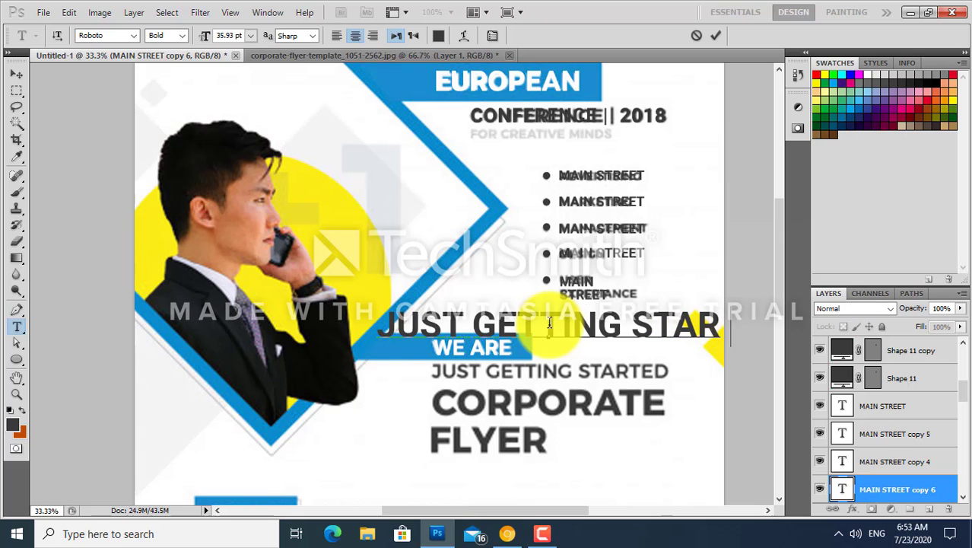
{"action": "type", "text": "TE"}
{"action": "key", "text": "ctrl+a"}
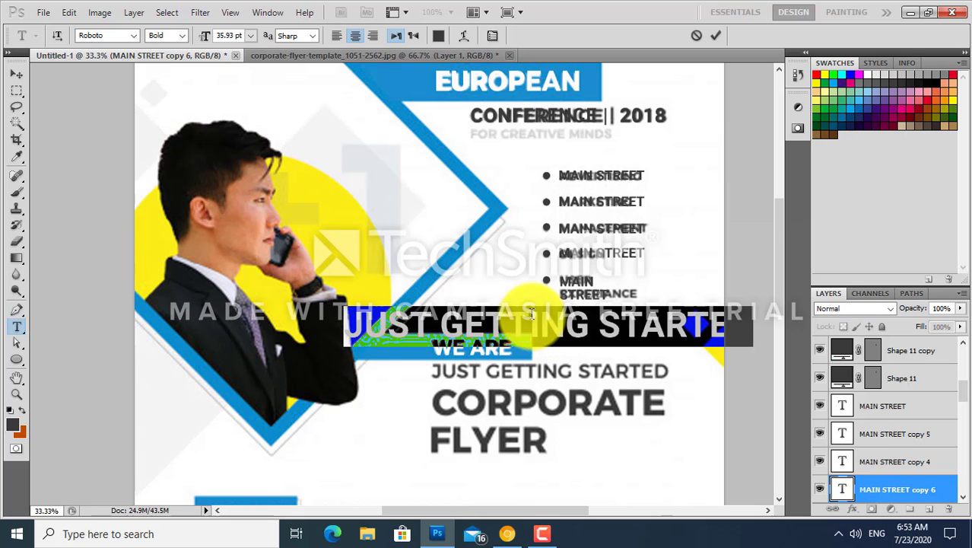
{"action": "left_click", "coordinate": [251, 36]}
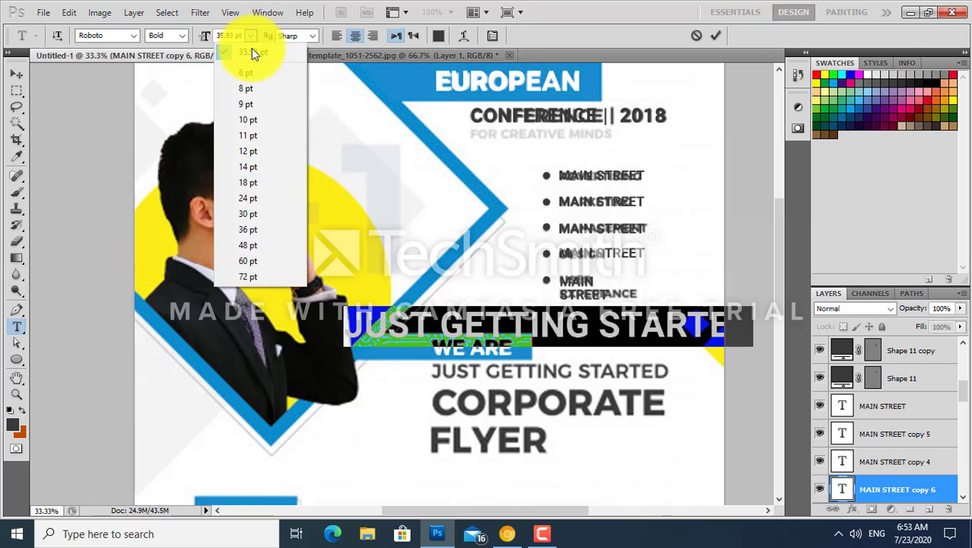
{"action": "left_click", "coordinate": [256, 182]}
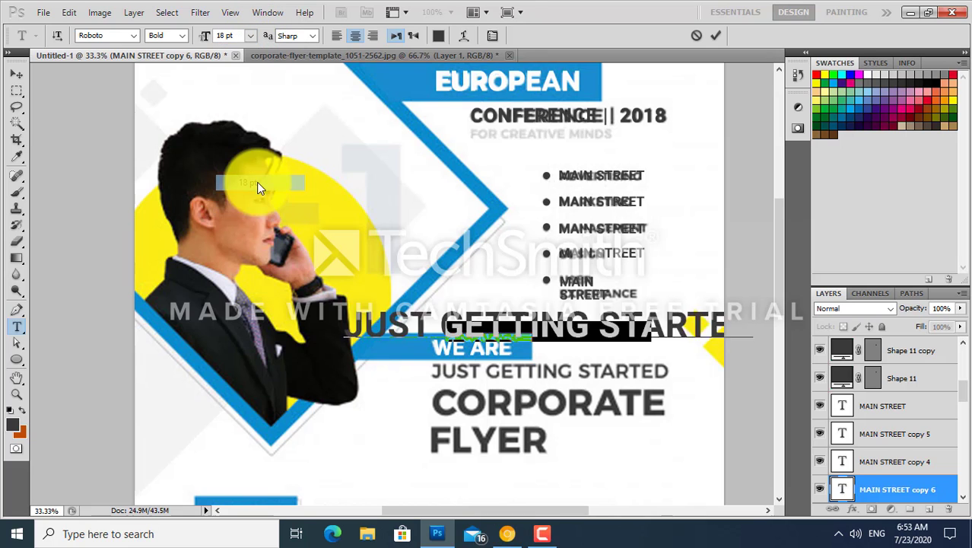
{"action": "left_click", "coordinate": [16, 74]}
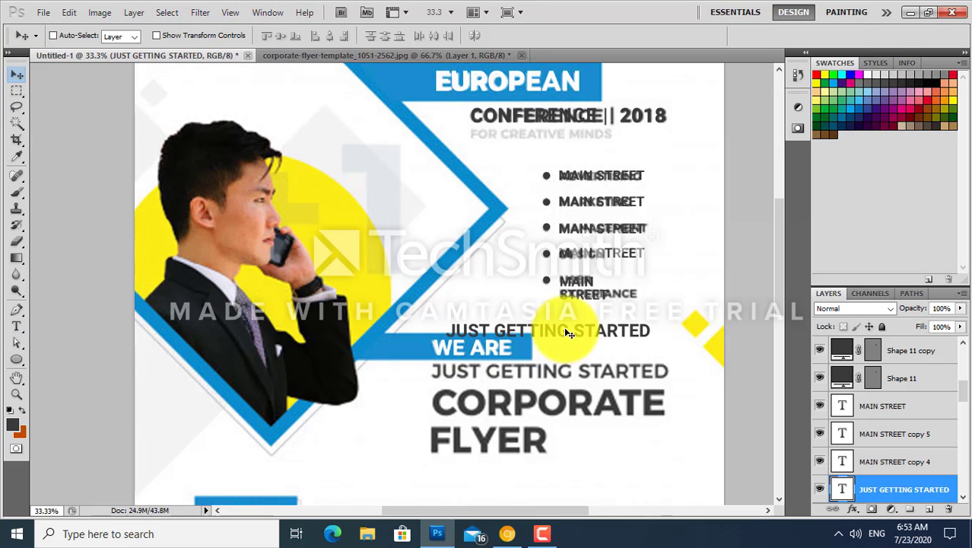
- Move JUST GETTING STARTED onto the lower headline and enlarge it slightly to match
{"action": "left_click_drag", "start_coordinate": [564, 326], "coordinate": [548, 371]}
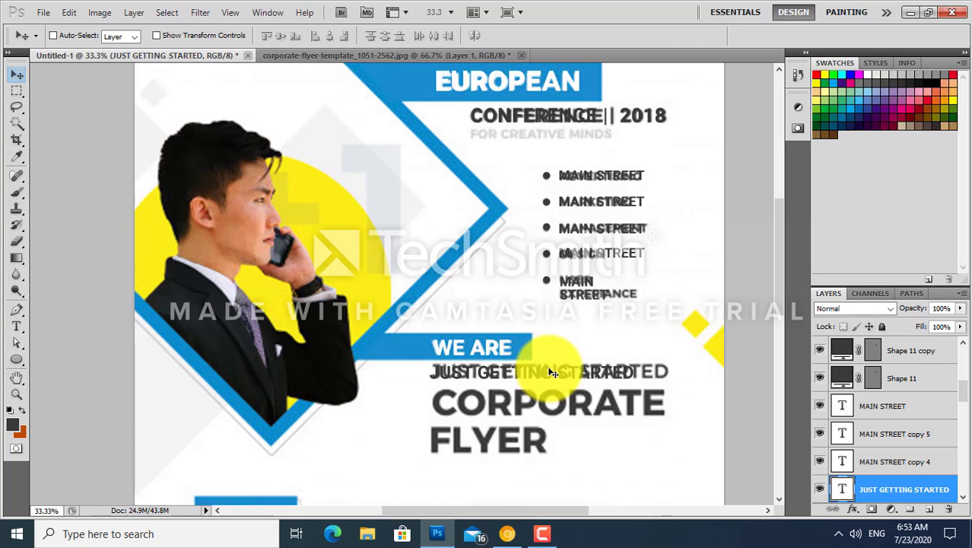
{"action": "key", "text": "ctrl+t"}
{"action": "left_click_drag", "start_coordinate": [637, 365], "coordinate": [647, 363]}
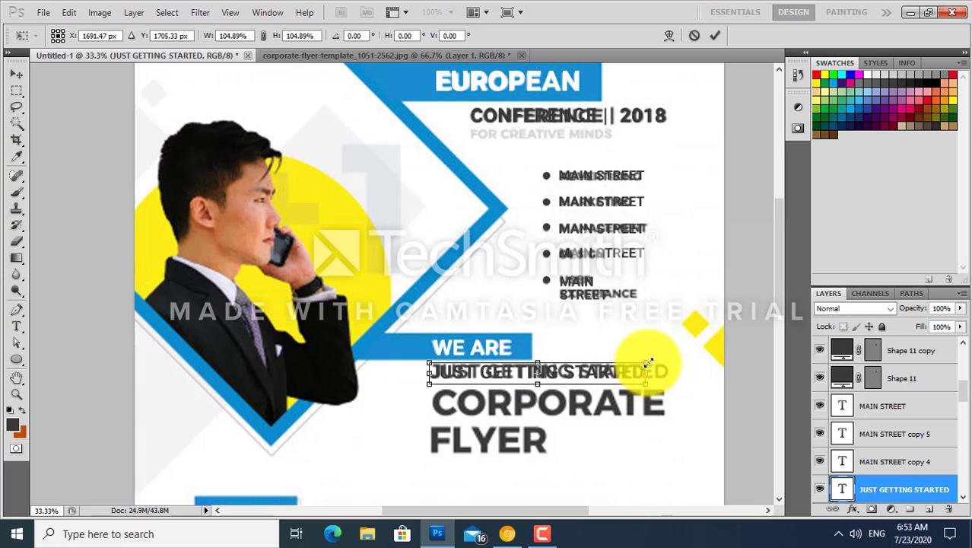
{"action": "key", "text": "Return"}
- Widen JUST GETTING STARTED's letter spacing and stretch it to 102% width
{"action": "key", "text": "t"}
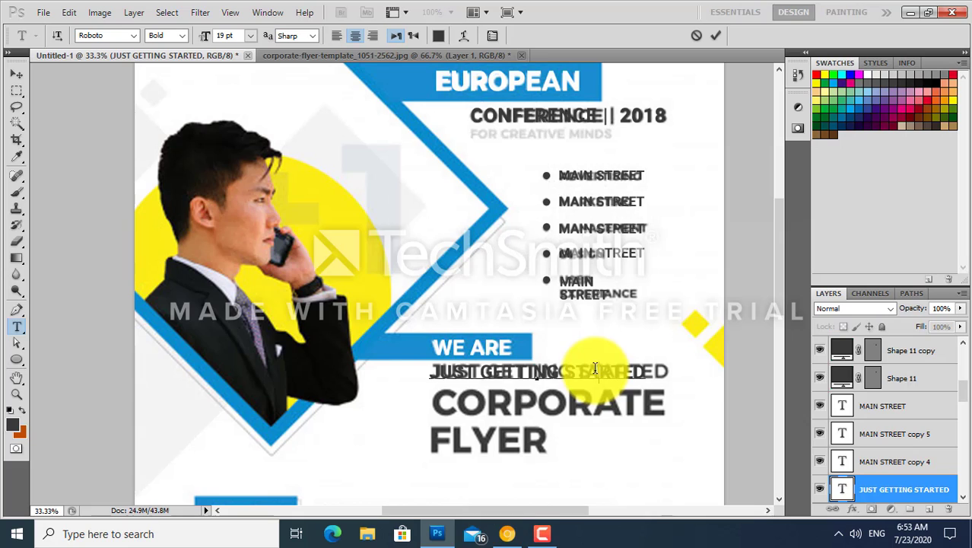
{"action": "key", "text": "ctrl+a"}
{"action": "key", "text": "alt+Right"}
{"action": "key", "text": "alt+Right"}
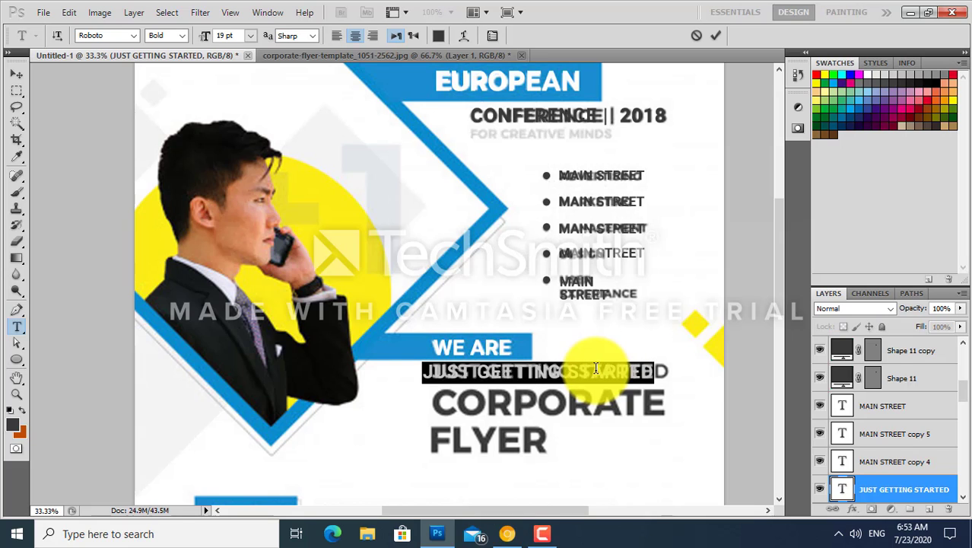
{"action": "key", "text": "ctrl+Return"}
{"action": "key", "text": "v"}
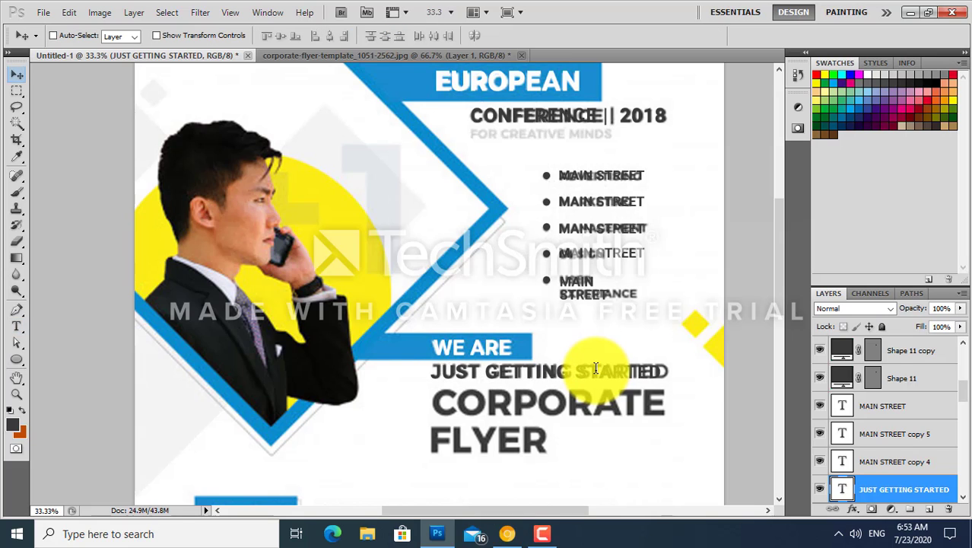
{"action": "key", "text": "ctrl+t"}
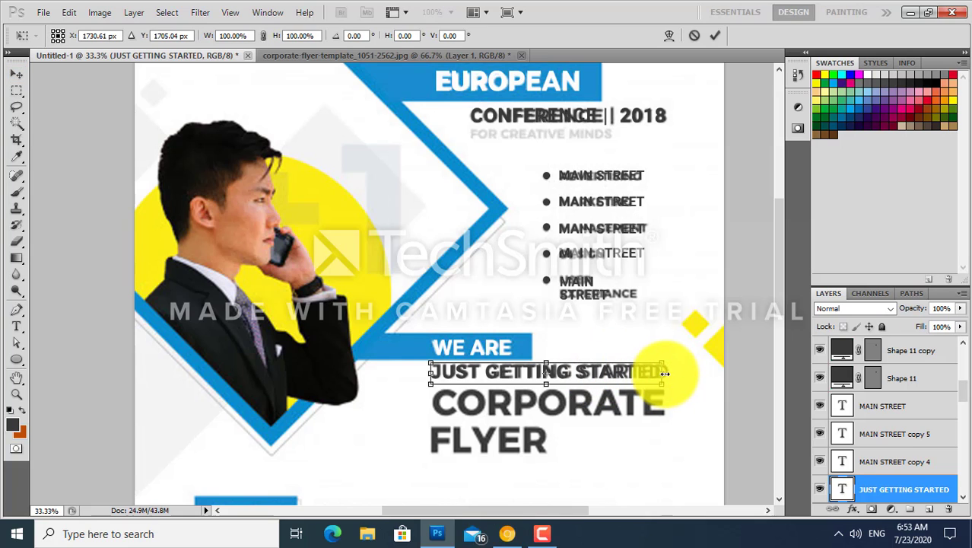
{"action": "left_click_drag", "start_coordinate": [666, 372], "coordinate": [671, 373]}
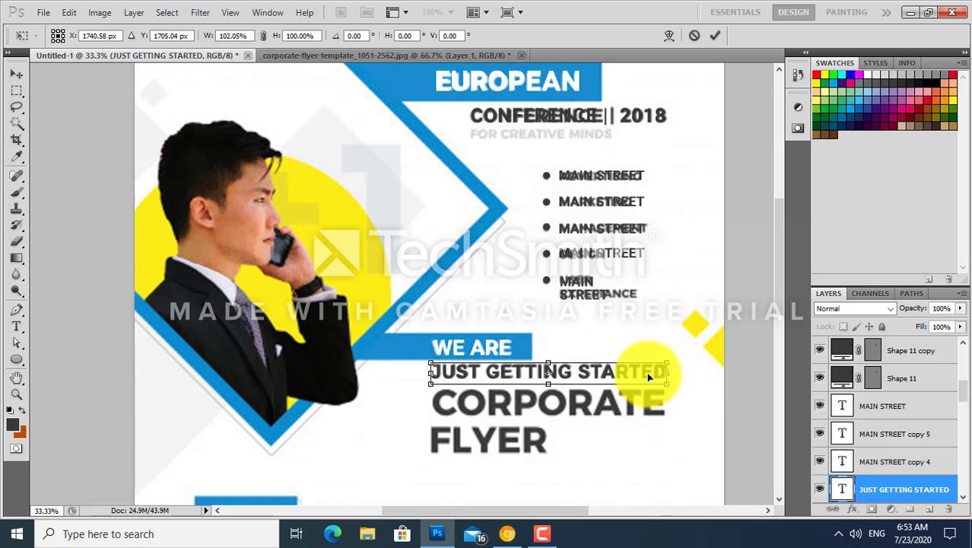
{"action": "key", "text": "Return"}
- Duplicate the EUROPEAN heading down over the template headline and retype it as CORPORATE
{"action": "left_click", "coordinate": [488, 70], "text": "ctrl"}
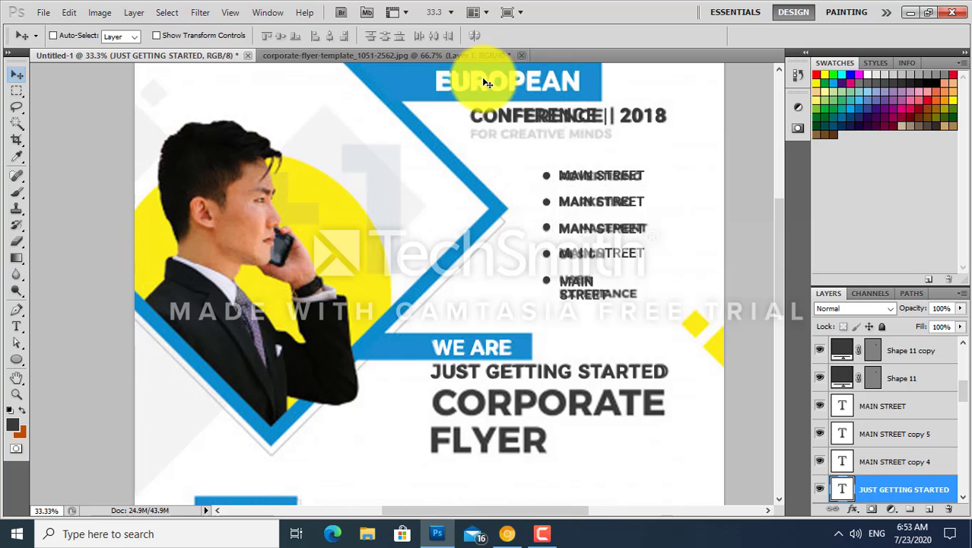
{"action": "left_click_drag", "start_coordinate": [499, 304], "coordinate": [504, 436]}
{"action": "key", "text": "t"}
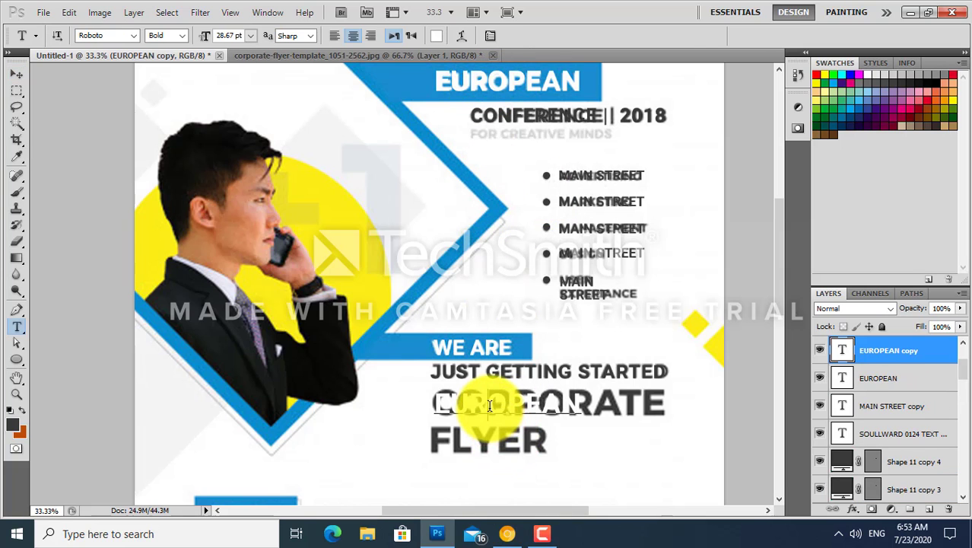
{"action": "double_click", "coordinate": [491, 411]}
{"action": "key", "text": "BackSpace"}
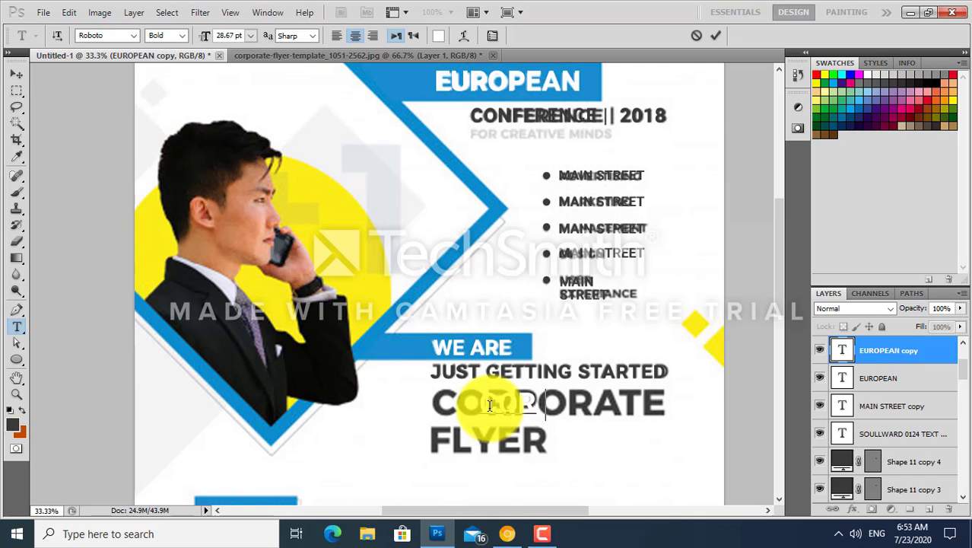
{"action": "type", "text": "RPORATE"}
- Colour the CORPORATE text dark grey #393939
{"action": "key", "text": "ctrl+a"}
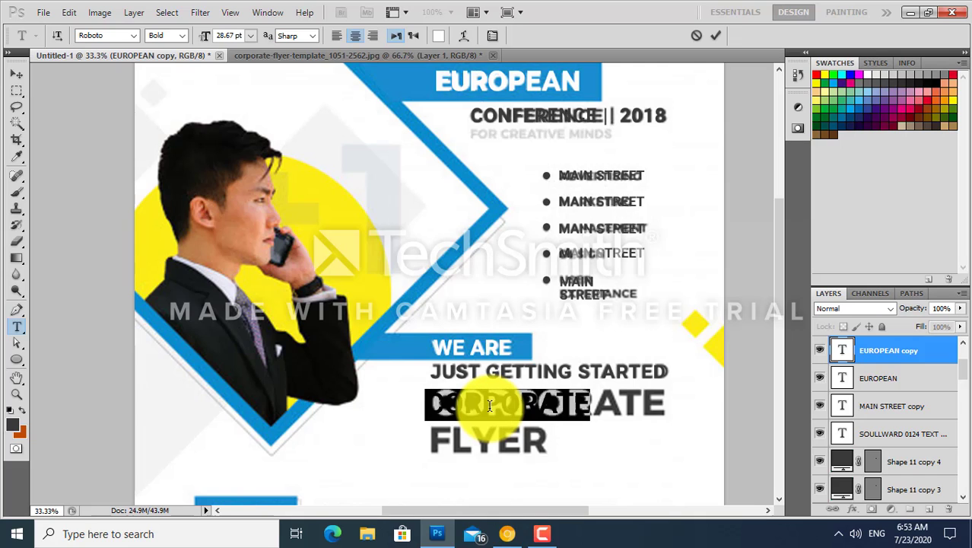
{"action": "left_click", "coordinate": [439, 36]}
{"action": "left_click", "coordinate": [631, 370]}
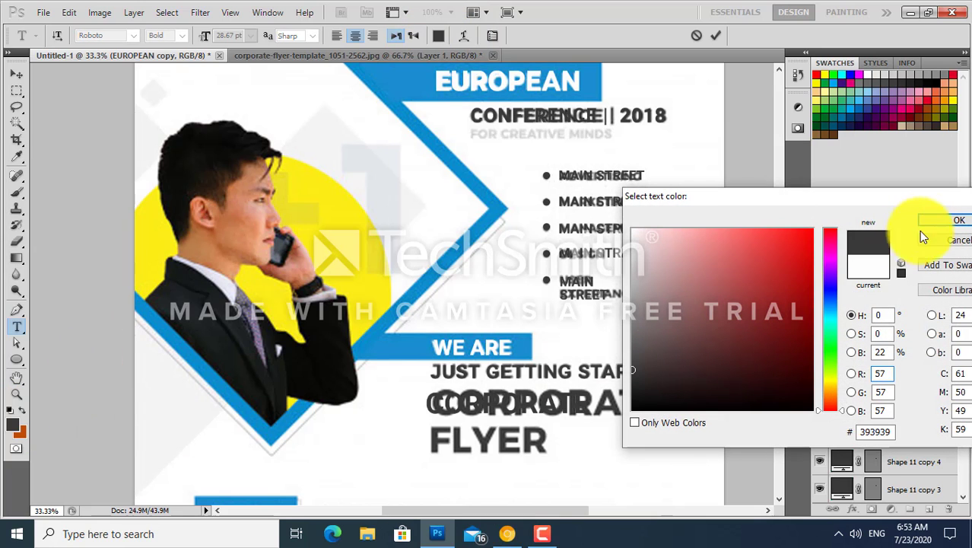
{"action": "left_click", "coordinate": [927, 225]}
{"action": "left_click", "coordinate": [16, 73]}
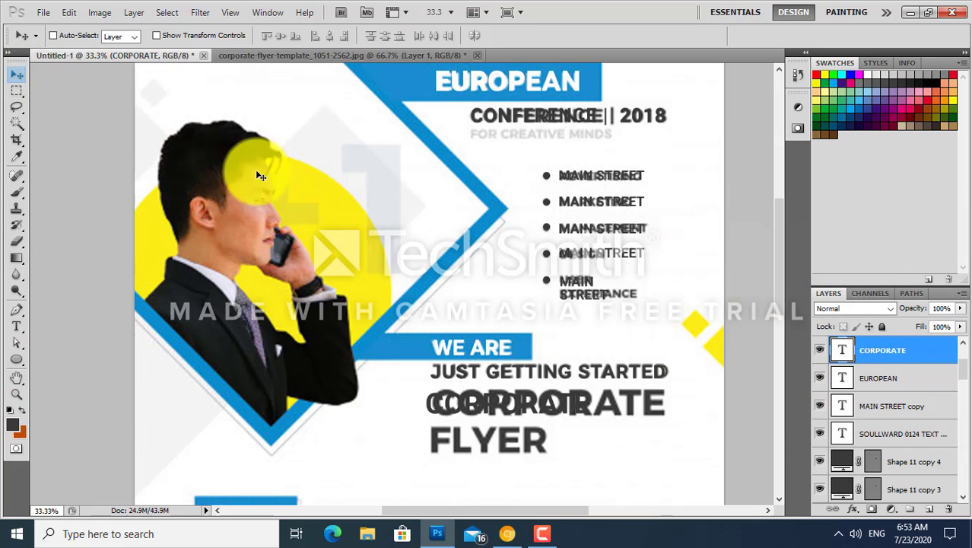
- Scale the CORPORATE text to about 147% and nudge it into position
{"action": "left_click_drag", "start_coordinate": [591, 420], "coordinate": [669, 443]}
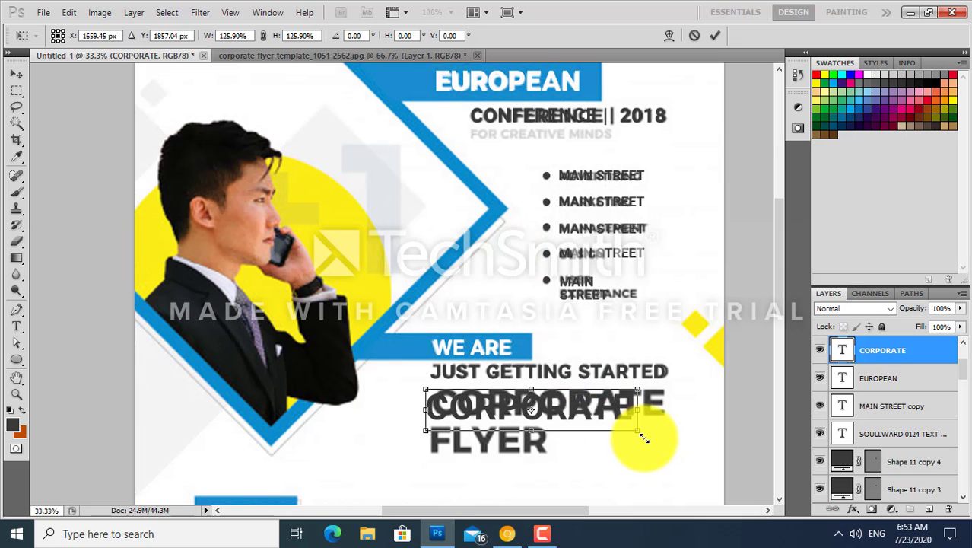
{"action": "left_click_drag", "start_coordinate": [670, 443], "coordinate": [667, 434]}
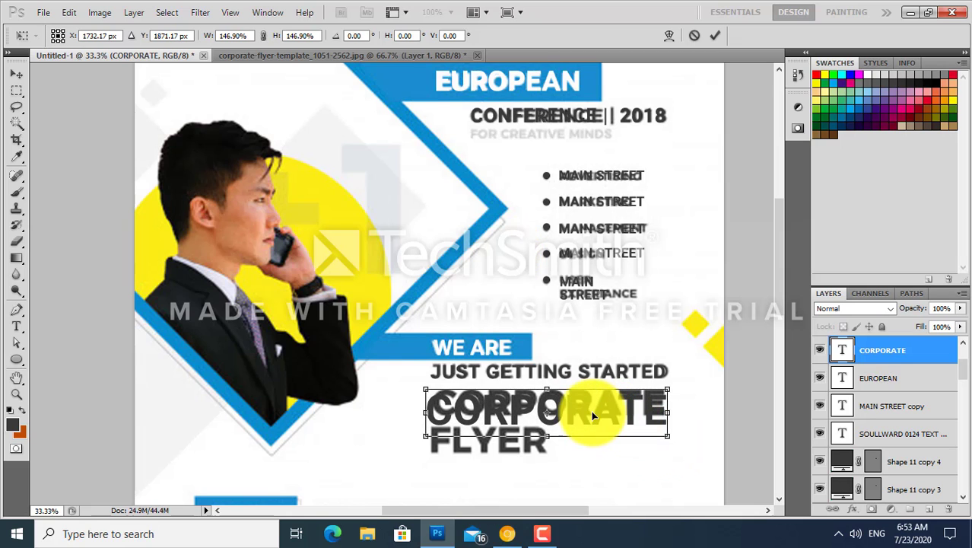
{"action": "left_click_drag", "start_coordinate": [592, 412], "coordinate": [597, 409]}
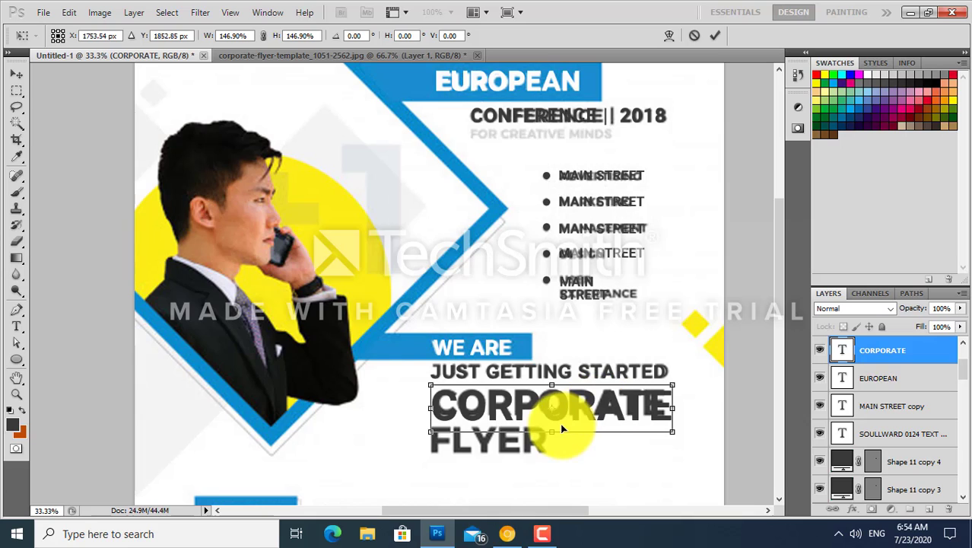
{"action": "key", "text": "Return"}
{"action": "key", "text": "Right"}
{"action": "key", "text": "Right"}
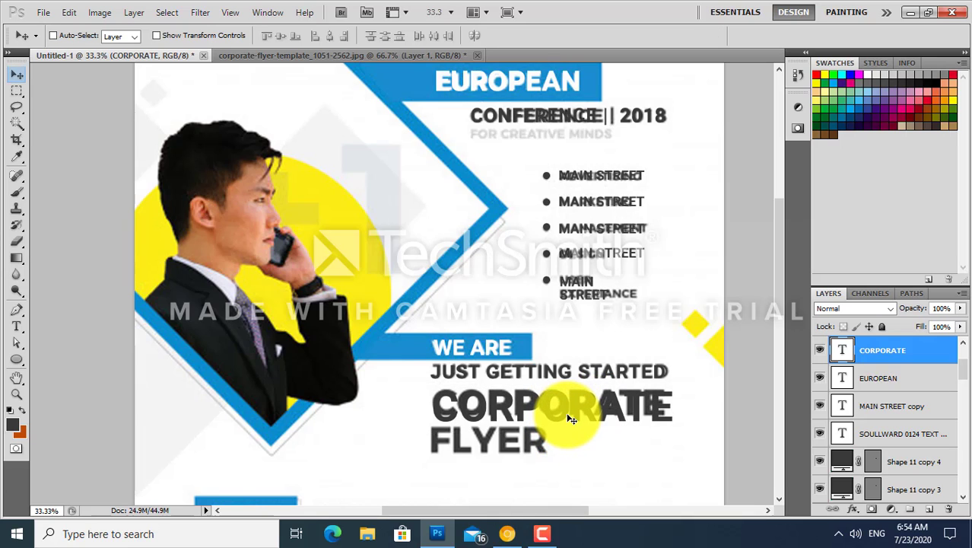
{"action": "key", "text": "Up"}
{"action": "key", "text": "Up"}
- Add a second FLYER line to the headline and left-align both lines
{"action": "key", "text": "t"}
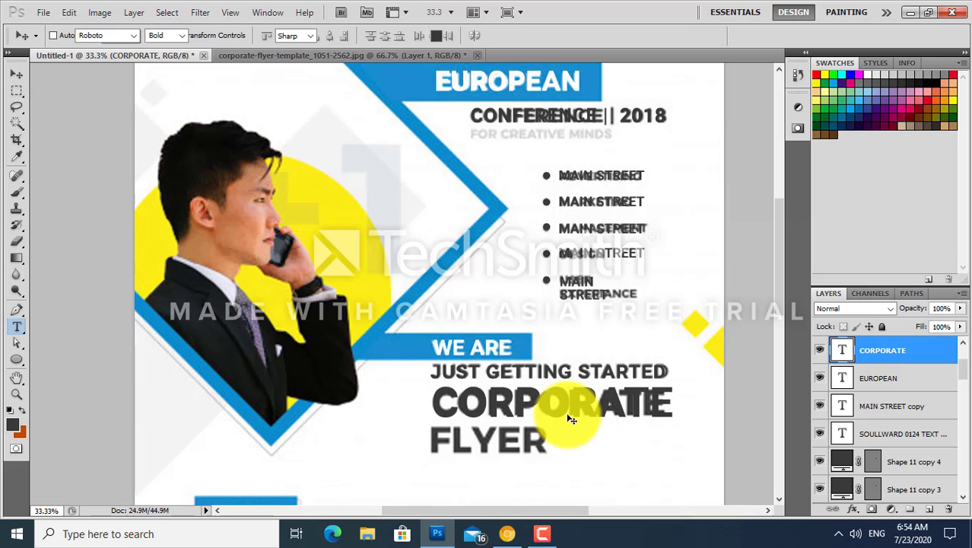
{"action": "left_click", "coordinate": [568, 410]}
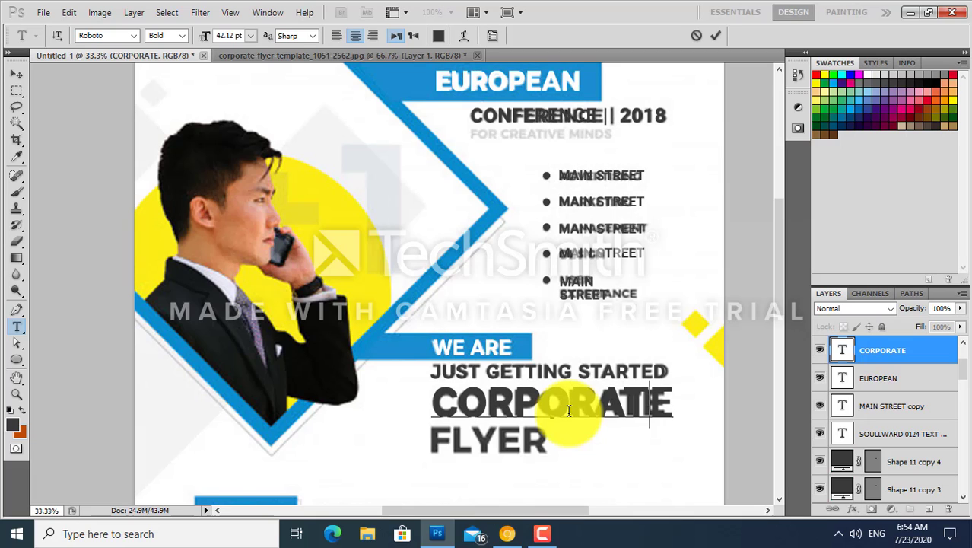
{"action": "type", "text": "FL"}
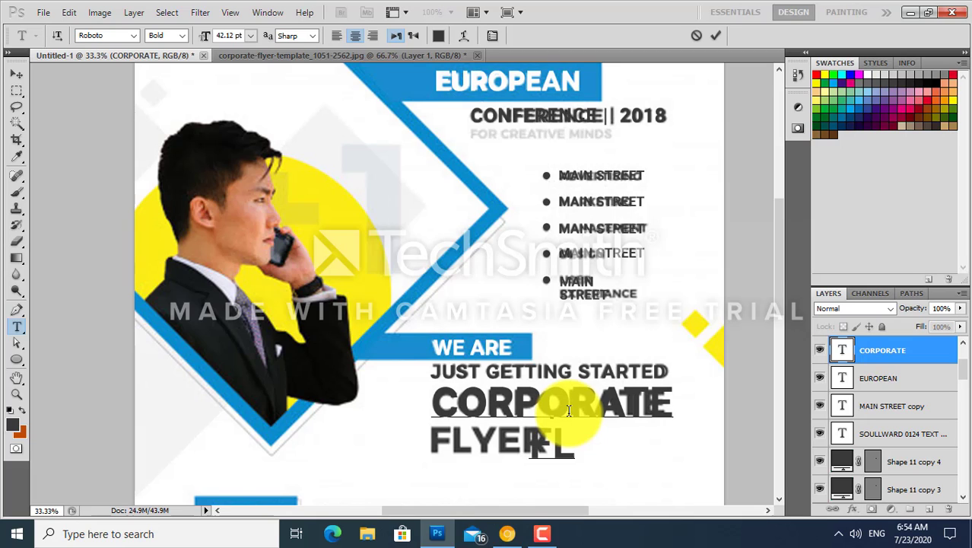
{"action": "type", "text": "YER"}
{"action": "key", "text": "ctrl+a"}
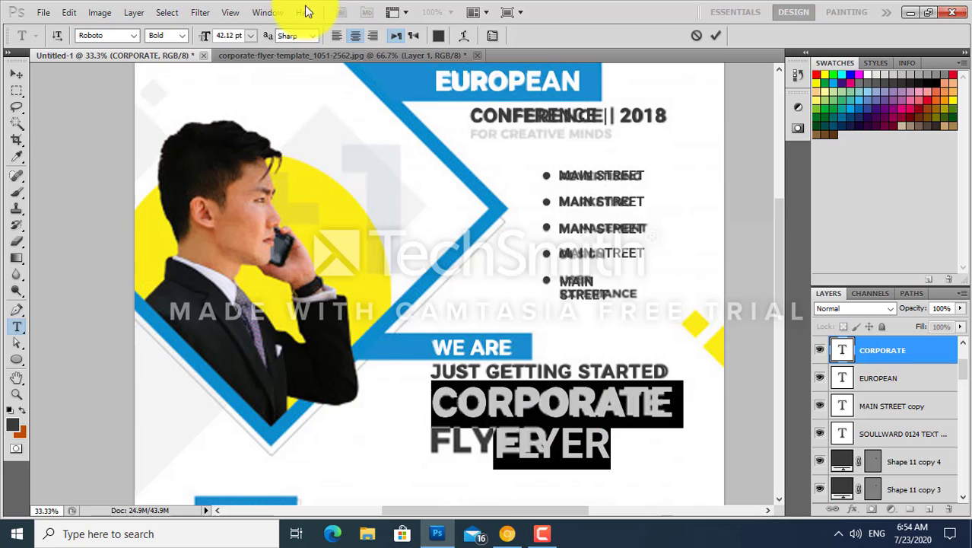
{"action": "left_click", "coordinate": [340, 38]}
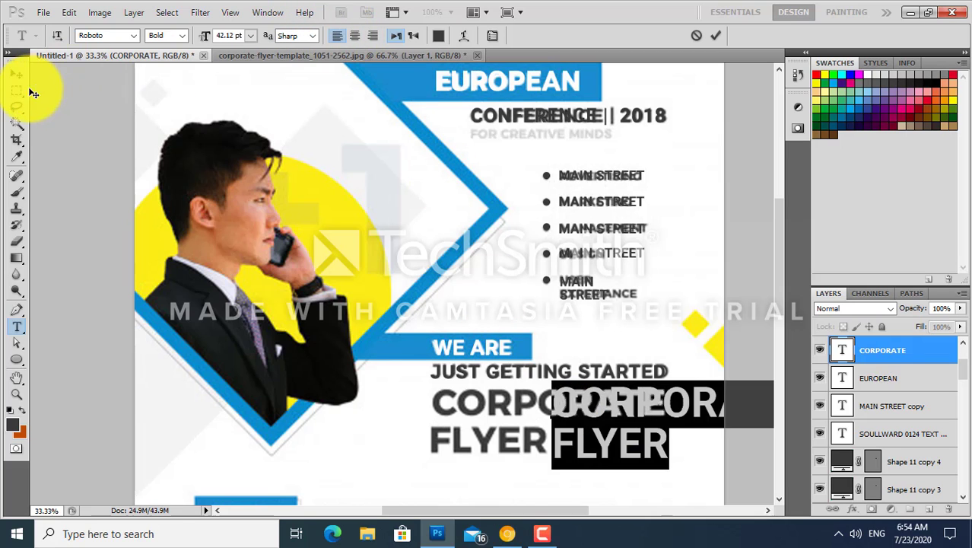
{"action": "left_click", "coordinate": [18, 74]}
- Move the headline under JUST GETTING STARTED and copy the WE ARE label onto the ABOUT US box
{"action": "mouse_move", "coordinate": [602, 427]}
{"action": "left_mouse_down"}
{"action": "mouse_move", "coordinate": [476, 428]}
{"action": "mouse_move", "coordinate": [484, 262]}
{"action": "left_mouse_up"}
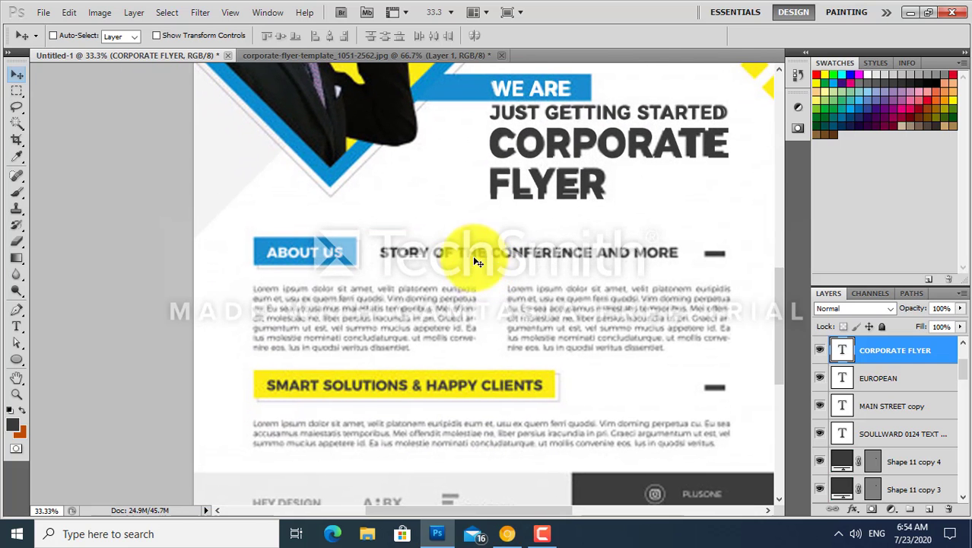
{"action": "left_click_drag", "start_coordinate": [454, 200], "coordinate": [470, 207]}
{"action": "left_click", "coordinate": [527, 107], "text": "ctrl"}
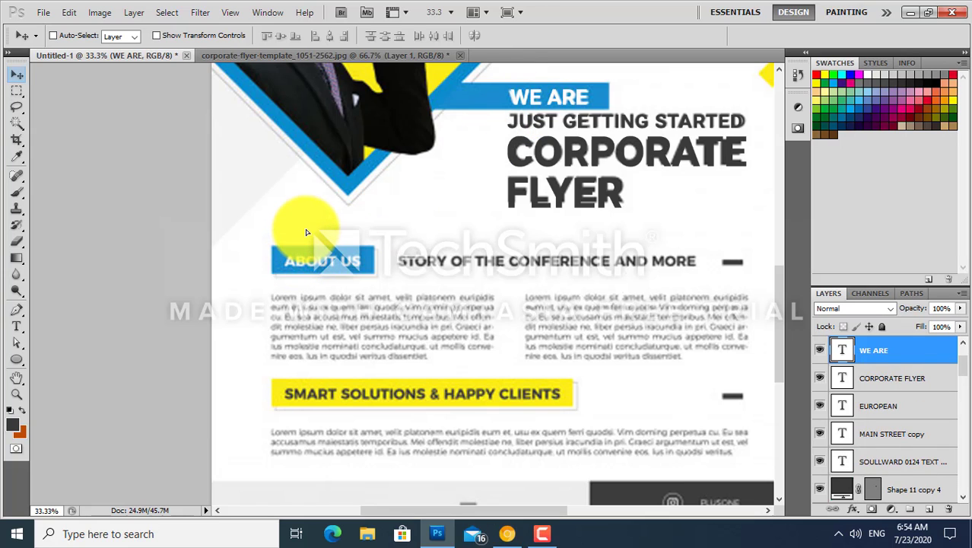
{"action": "key", "text": "ctrl+j"}
{"action": "key", "text": "ctrl+shift+bracketright"}
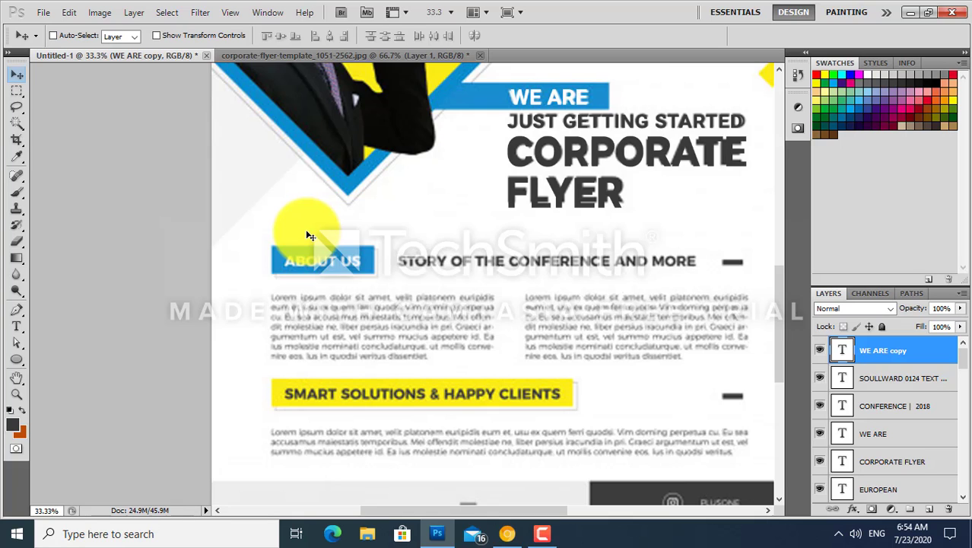
{"action": "left_click_drag", "start_coordinate": [309, 236], "coordinate": [320, 263]}
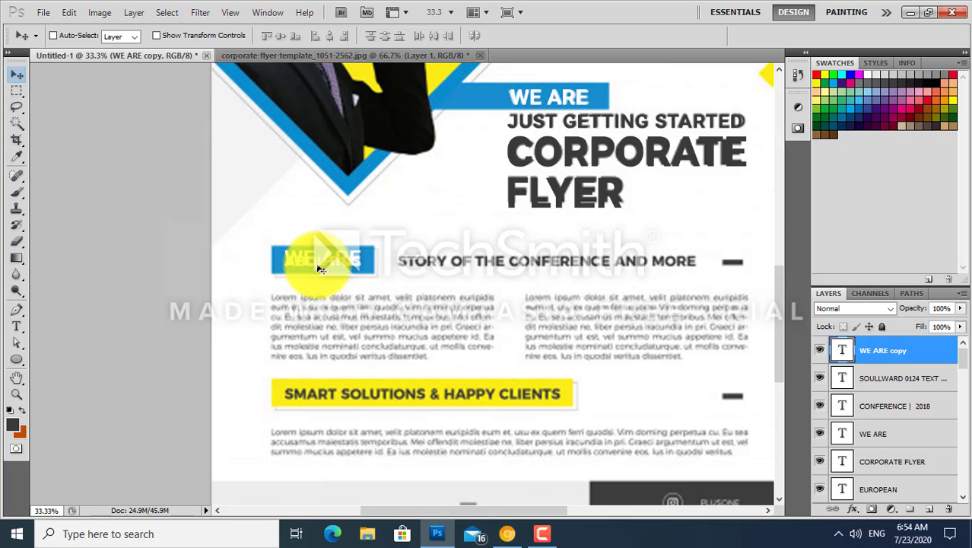
- Retype the copied label as ABOUT US and shrink it to about 84%
{"action": "key", "text": "t"}
{"action": "triple_click", "coordinate": [302, 257]}
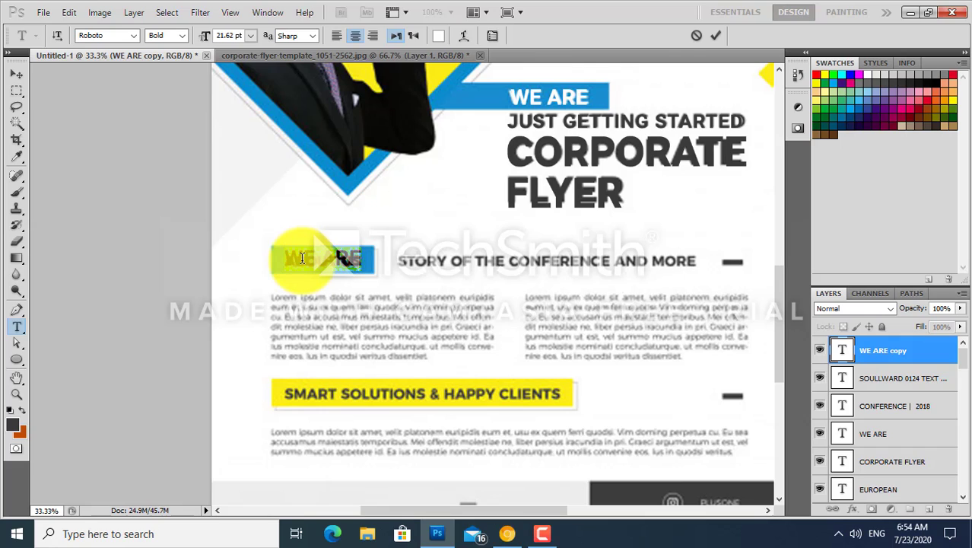
{"action": "type", "text": "ABOUT US"}
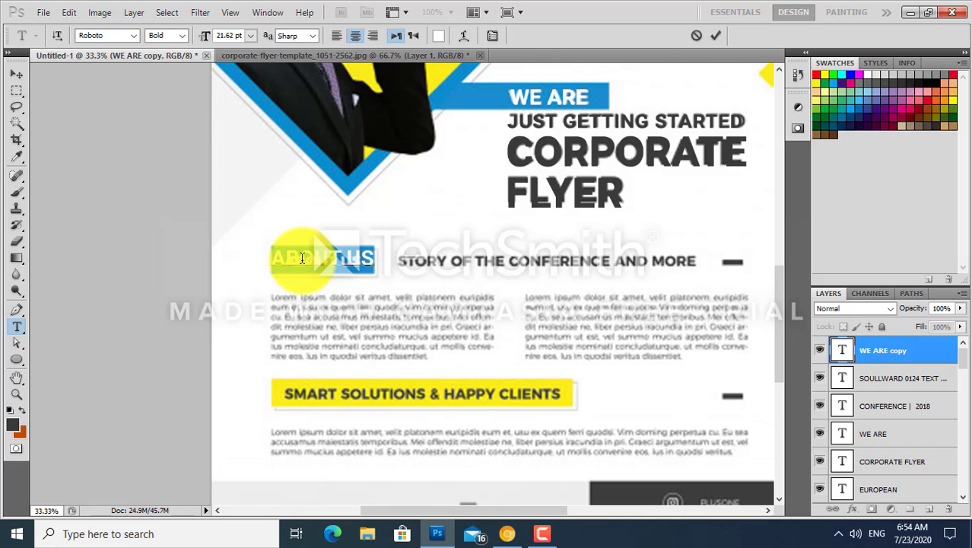
{"action": "key", "text": "ctrl+Return"}
{"action": "key", "text": "ctrl+t"}
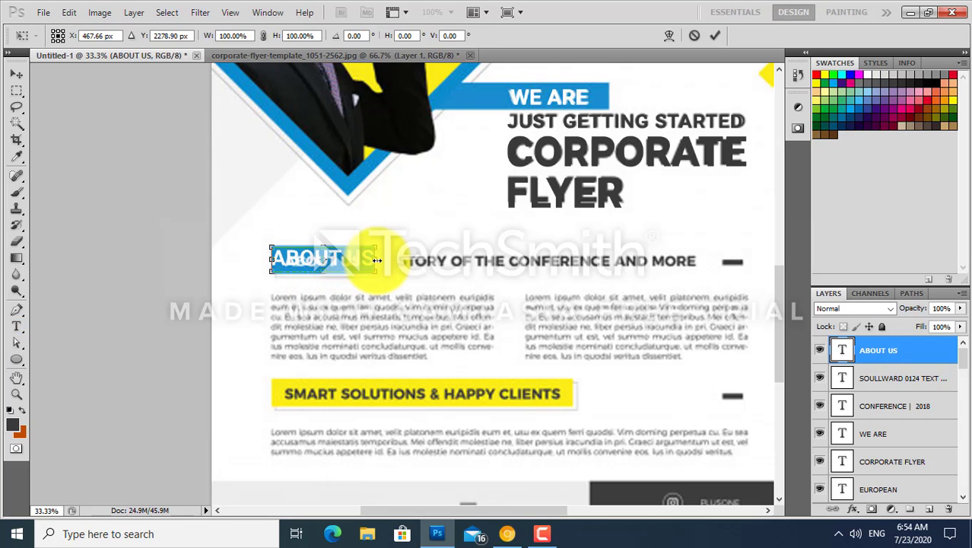
{"action": "left_click_drag", "start_coordinate": [368, 249], "coordinate": [352, 252]}
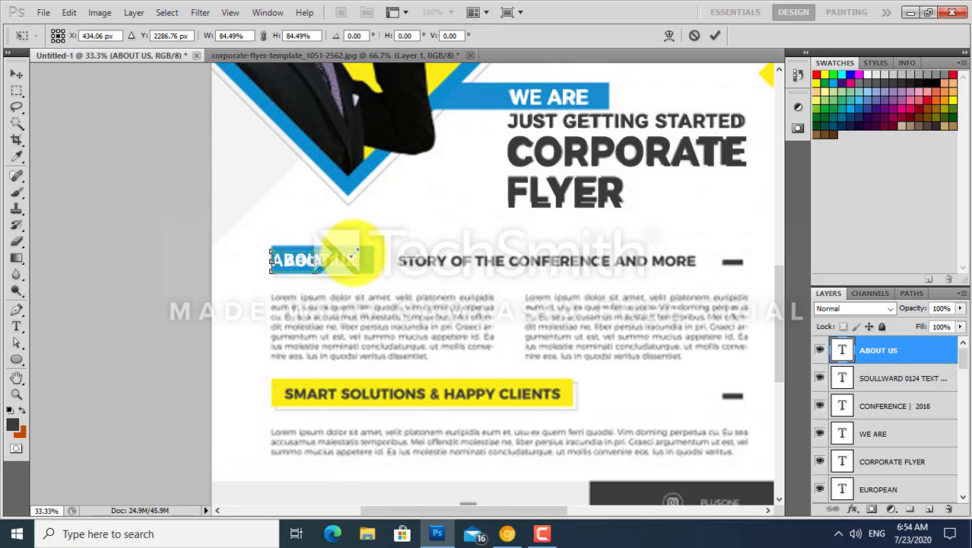
{"action": "key", "text": "Return"}
{"action": "key", "text": "v"}
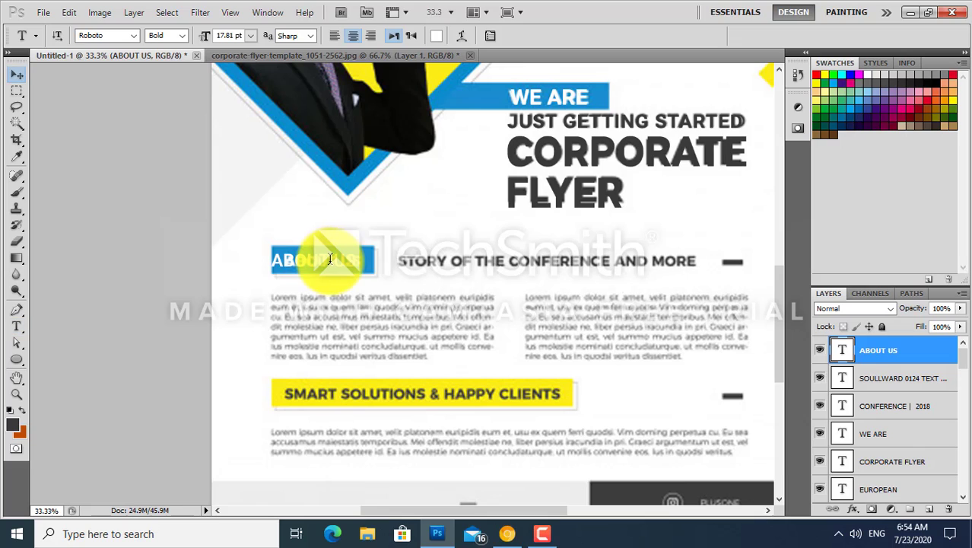
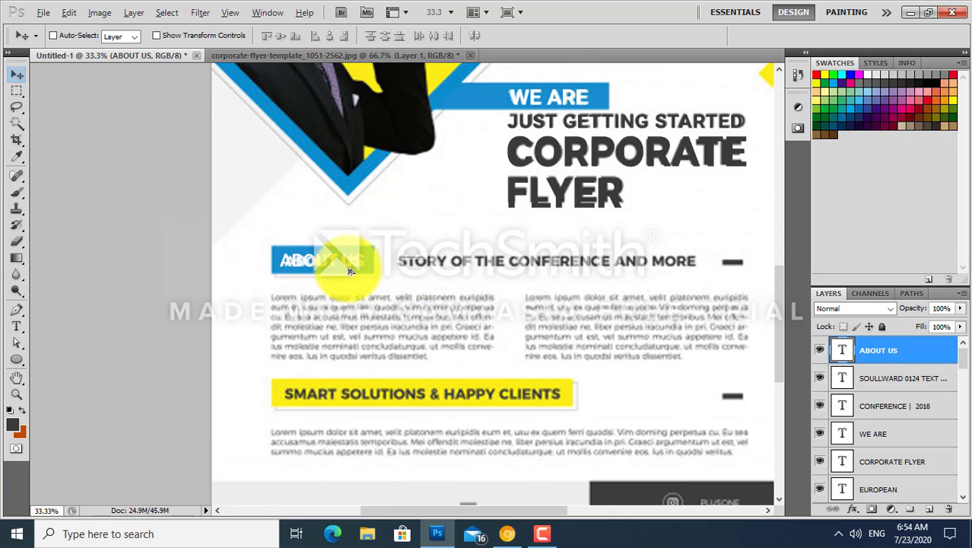
- Duplicate the ABOUT US heading and retype the copy as STORY OF THE CONFERENCE AND MORE
{"action": "mouse_move", "coordinate": [353, 268]}
{"action": "left_mouse_down"}
{"action": "mouse_move", "coordinate": [397, 276]}
{"action": "mouse_move", "coordinate": [443, 265]}
{"action": "mouse_move", "coordinate": [469, 284]}
{"action": "left_mouse_up"}
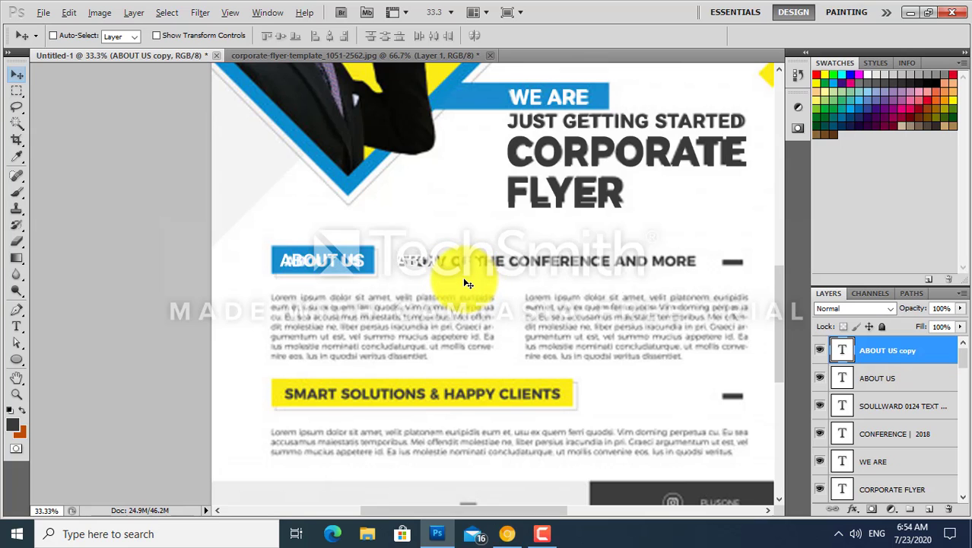
{"action": "key", "text": "t"}
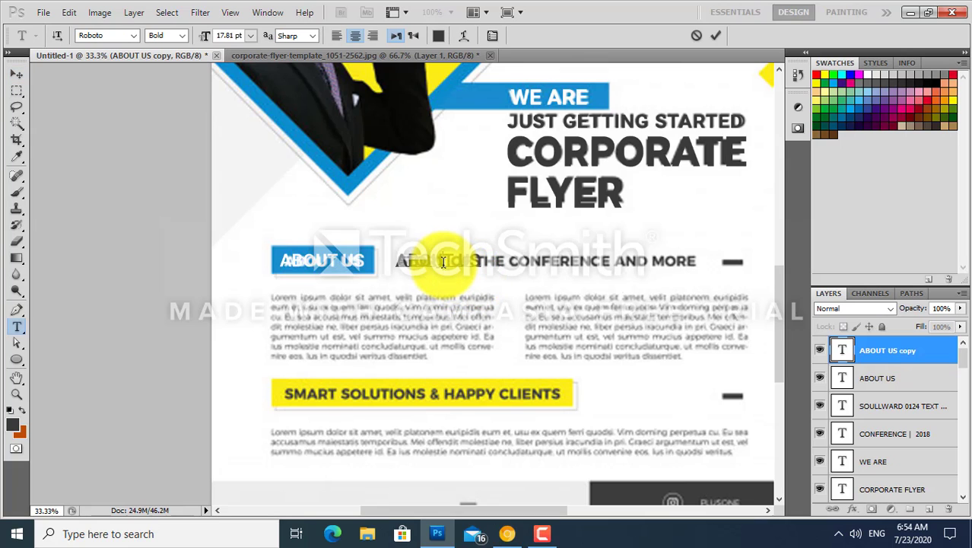
{"action": "triple_click", "coordinate": [434, 261]}
{"action": "key", "text": "Delete"}
{"action": "type", "text": "THE"}
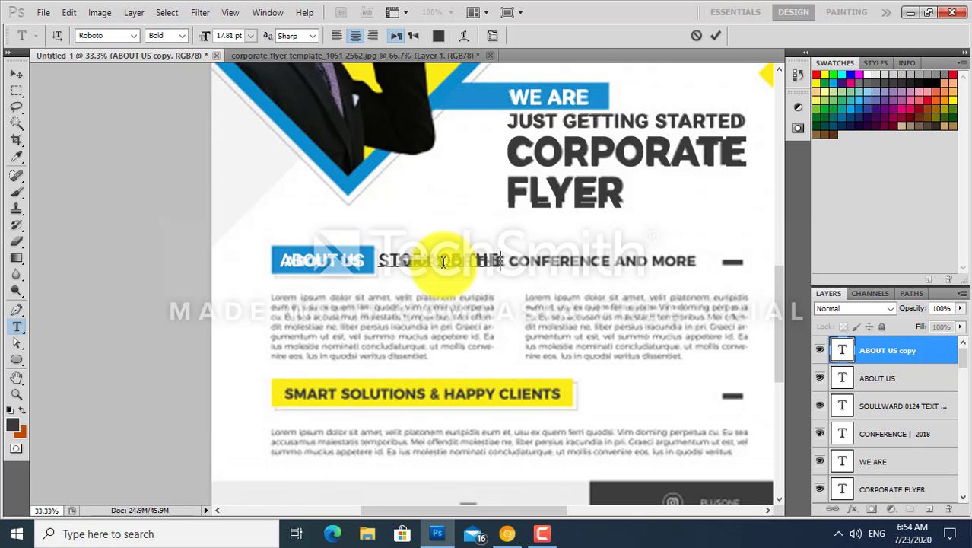
{"action": "type", "text": " C"}
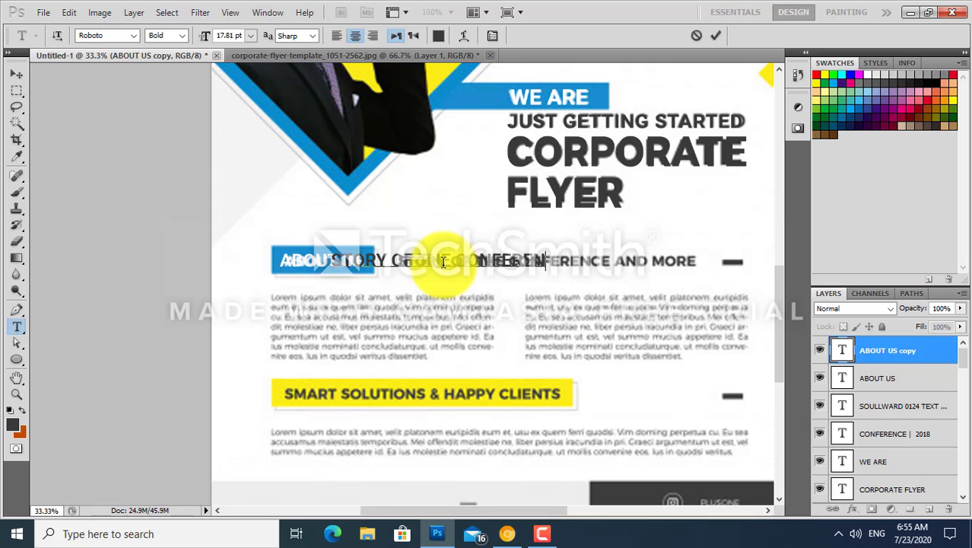
{"action": "type", "text": "ONFERENERENCE AND MOR"}
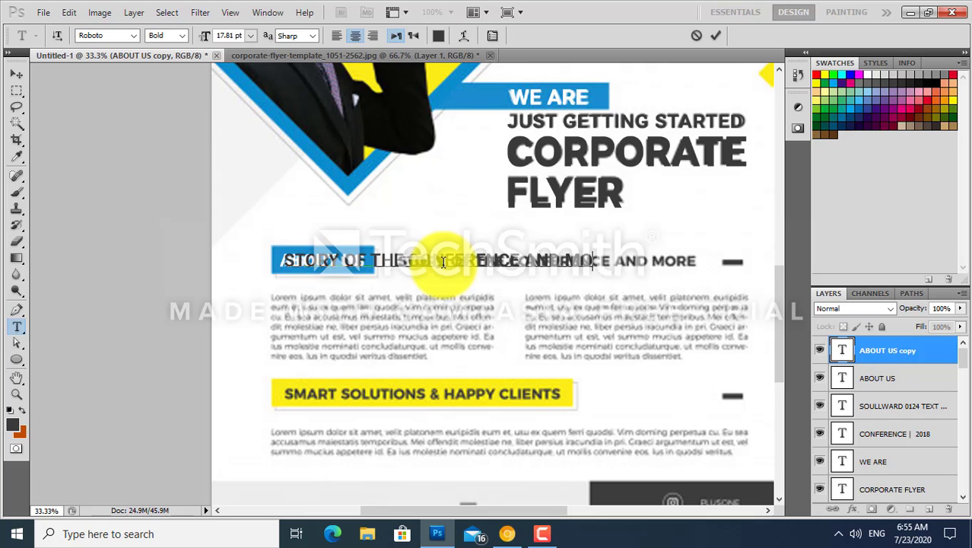
{"action": "type", "text": "E"}
{"action": "key", "text": "ctrl+Return"}
- Move the new heading right over the original and scale it to about 90%
{"action": "key", "text": "v"}
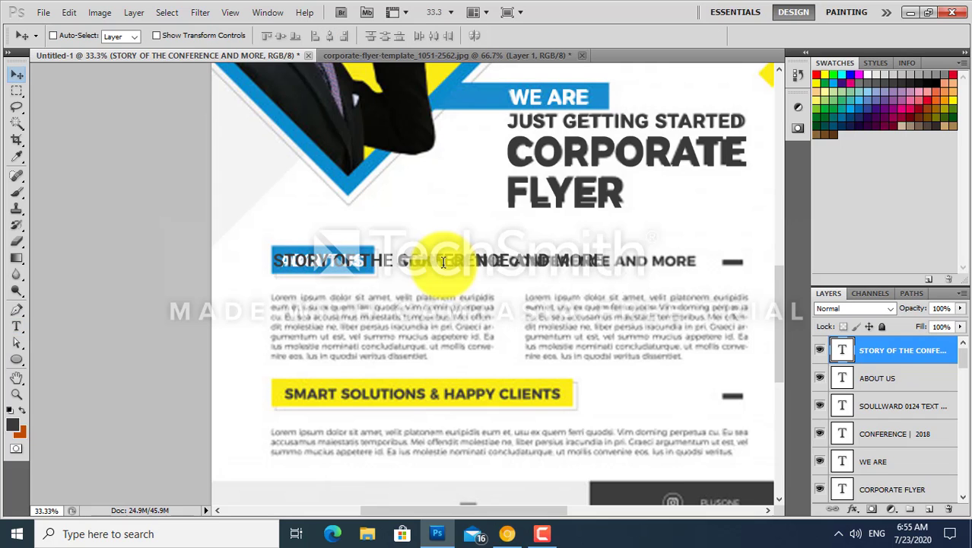
{"action": "left_click_drag", "start_coordinate": [443, 261], "coordinate": [565, 261]}
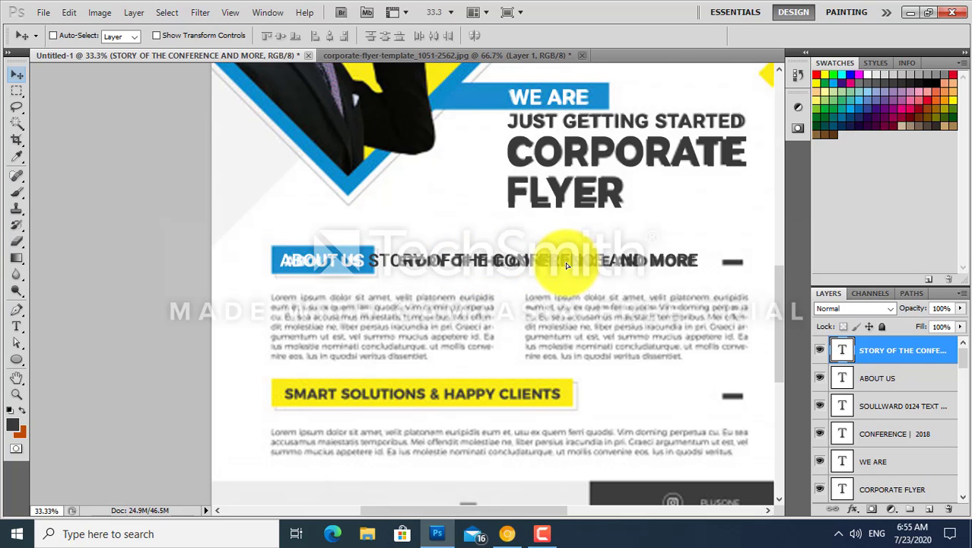
{"action": "key", "text": "ctrl+t"}
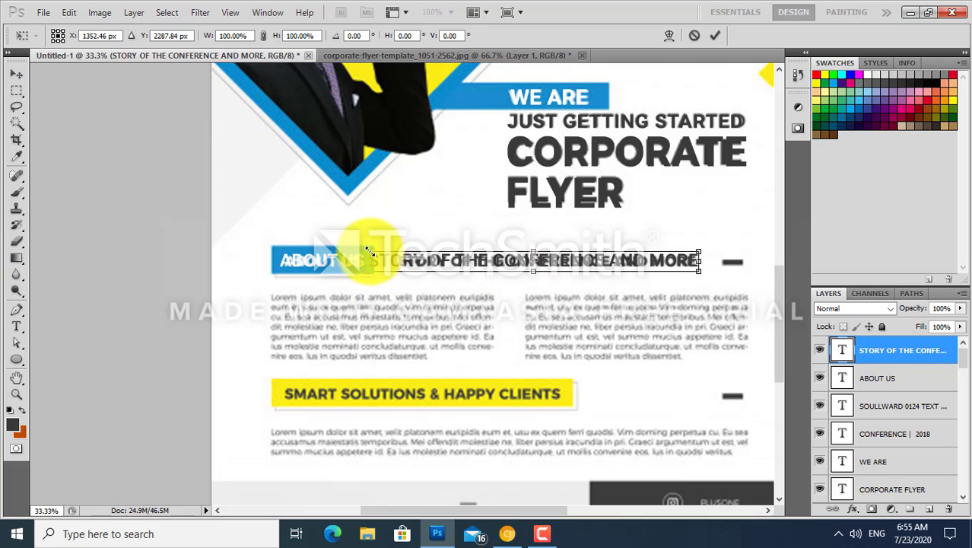
{"action": "left_click_drag", "start_coordinate": [369, 252], "coordinate": [398, 252]}
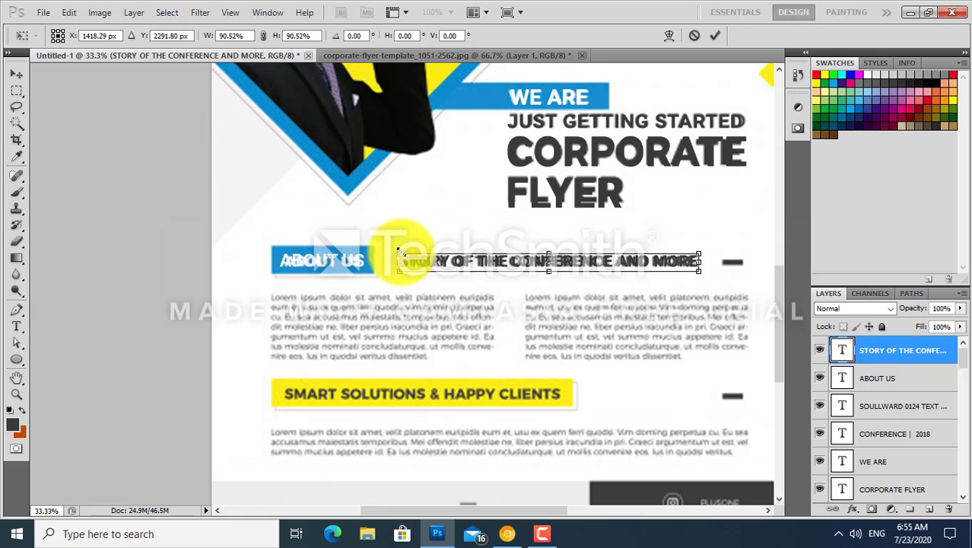
{"action": "key", "text": "Return"}
{"action": "mouse_move", "coordinate": [559, 272]}
{"action": "left_mouse_down"}
{"action": "mouse_move", "coordinate": [581, 230]}
{"action": "mouse_move", "coordinate": [569, 178]}
{"action": "left_mouse_up"}
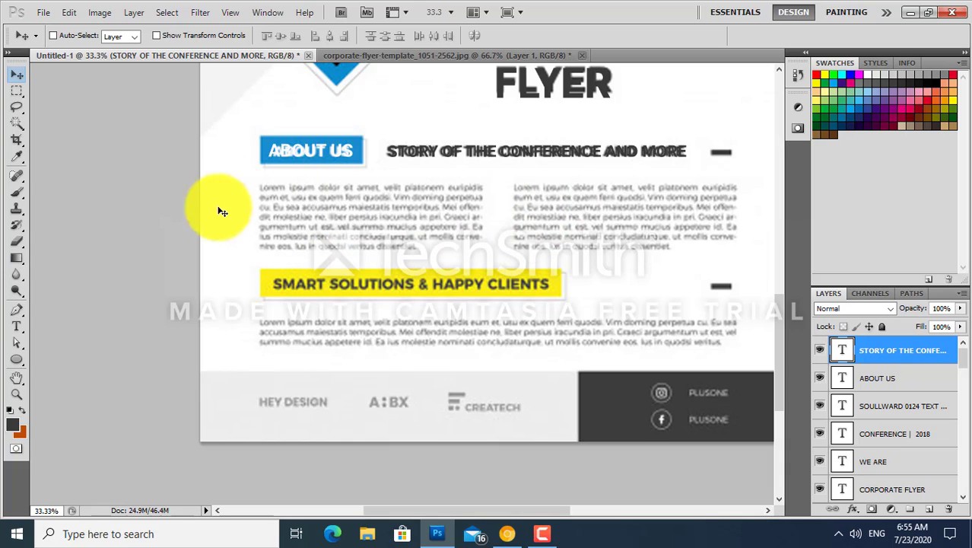
- Create a paragraph box under ABOUT US filled with repeated 'ALL TEXT GOES HERE.' text
{"action": "key", "text": "t"}
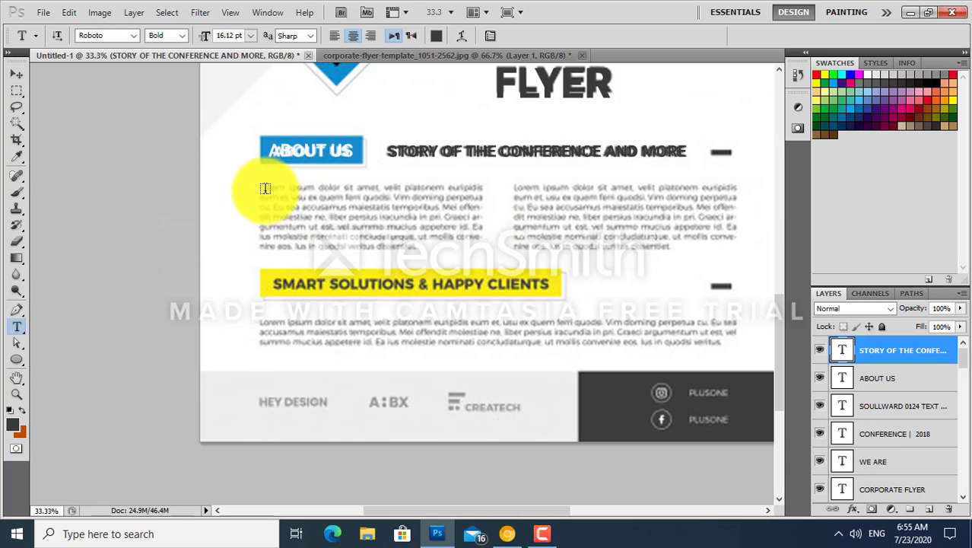
{"action": "left_click_drag", "start_coordinate": [260, 184], "coordinate": [482, 254]}
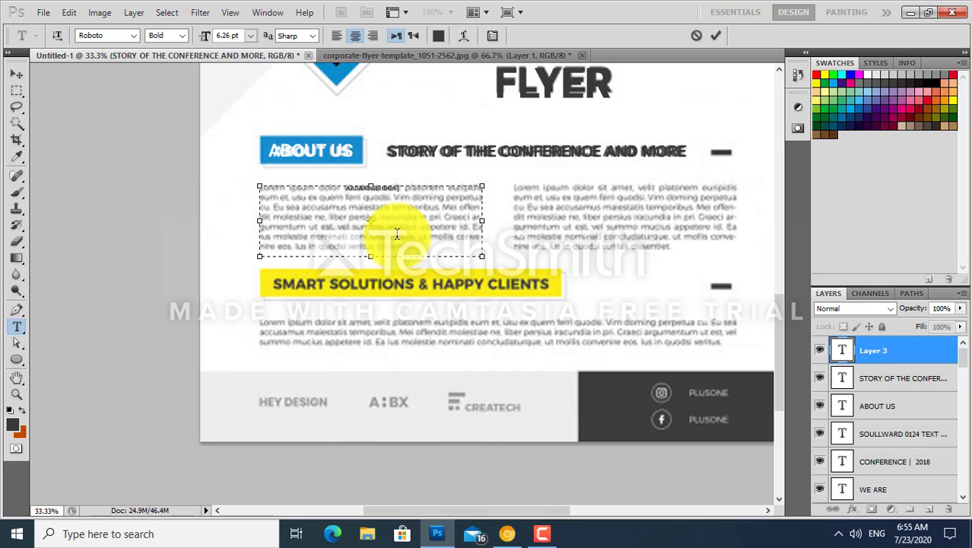
{"action": "type", "text": "asd"}
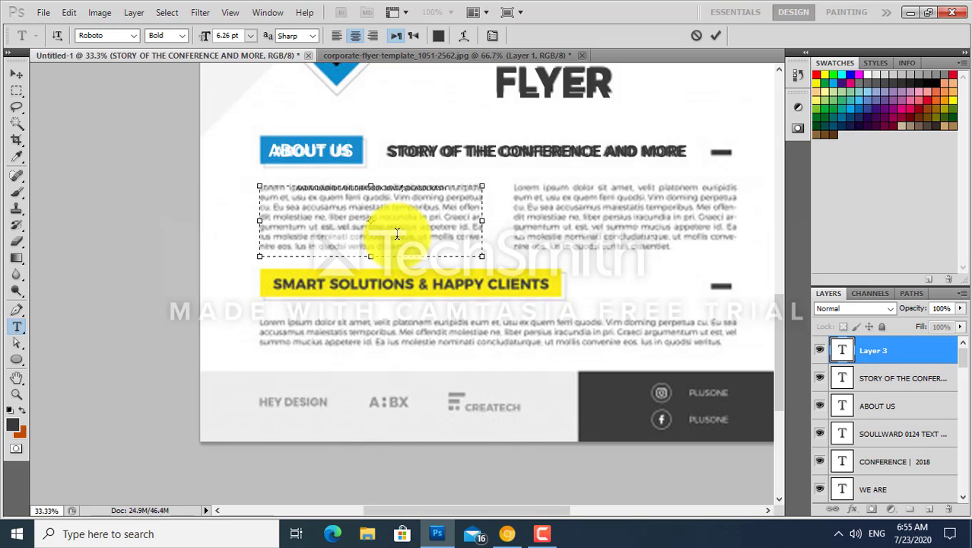
{"action": "key", "text": "ctrl+z"}
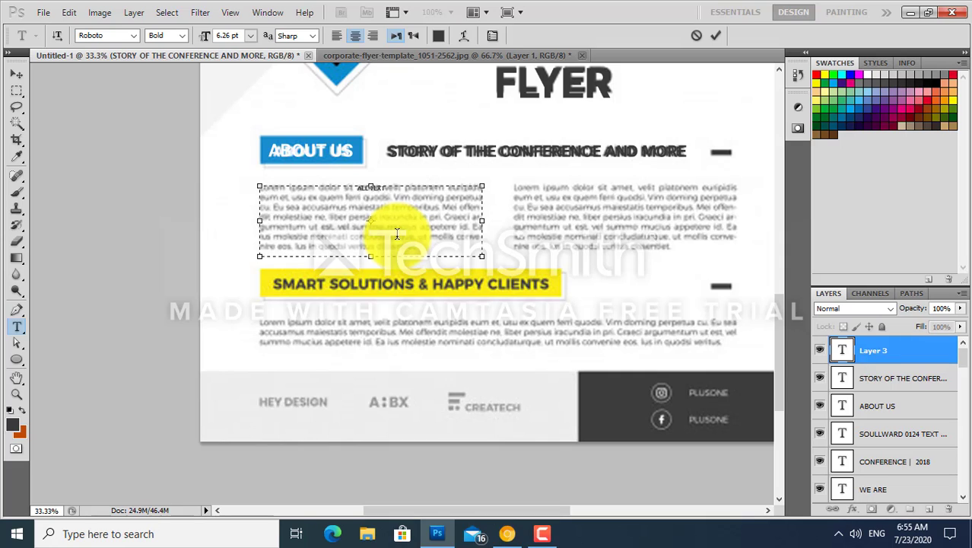
{"action": "type", "text": "es"}
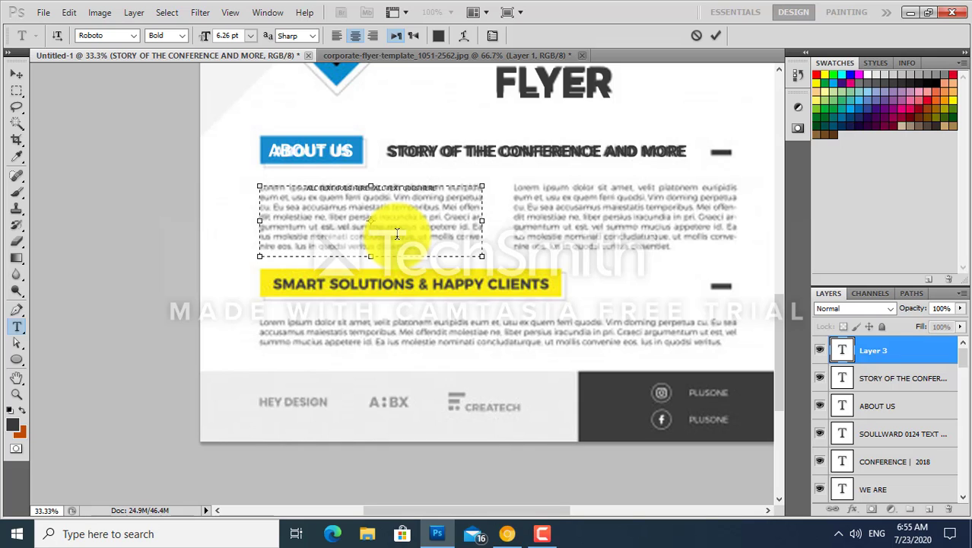
{"action": "type", "text": "ALL TEXT GOES HERE. ALL TEXT GOES HERE. ALL TEXT GOES HERE."}
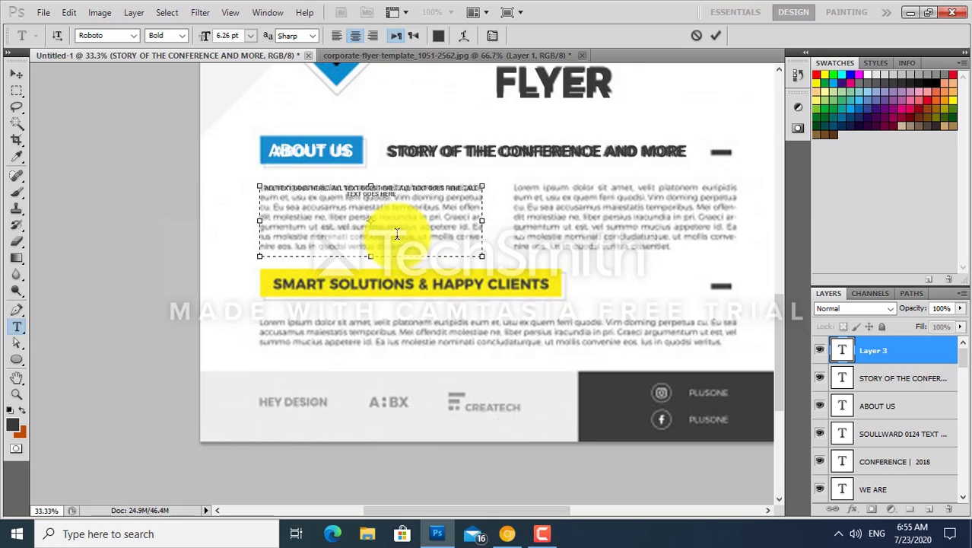
{"action": "type", "text": " ALL TEXT GOES HERE."}
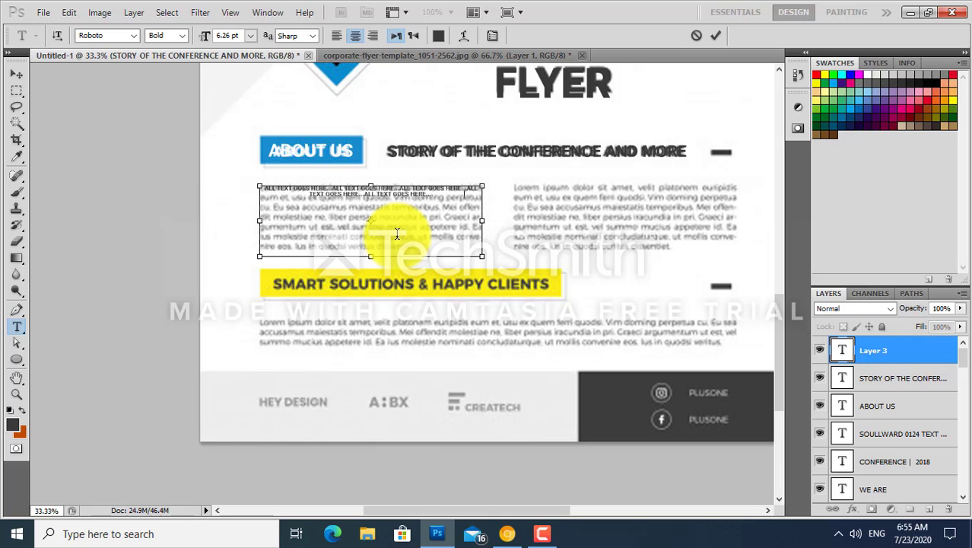
{"action": "key", "text": "ctrl+v"}
{"action": "key", "text": "ctrl+v"}
{"action": "key", "text": "ctrl+v"}
{"action": "key", "text": "ctrl+v"}
{"action": "key", "text": "ctrl+v"}
{"action": "key", "text": "ctrl+v"}
{"action": "key", "text": "ctrl+v"}
{"action": "key", "text": "ctrl+v"}
{"action": "key", "text": "ctrl+v"}
{"action": "key", "text": "ctrl+v"}
{"action": "key", "text": "ctrl+v"}
{"action": "key", "text": "ctrl+v"}
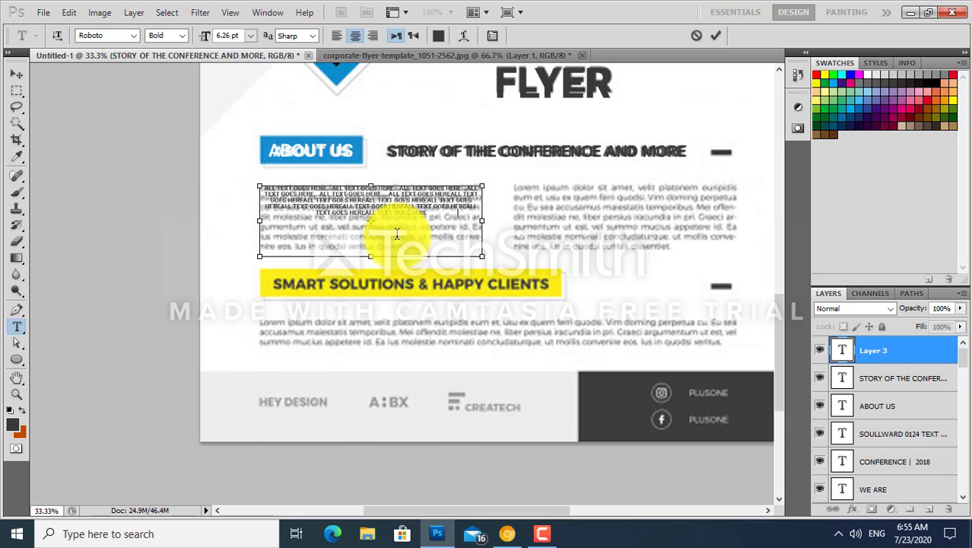
{"action": "key", "text": "ctrl+v"}
{"action": "key", "text": "ctrl+v"}
{"action": "key", "text": "ctrl+v"}
{"action": "key", "text": "ctrl+v"}
{"action": "key", "text": "ctrl+v"}
{"action": "key", "text": "ctrl+v"}
{"action": "key", "text": "ctrl+v"}
{"action": "key", "text": "ctrl+v"}
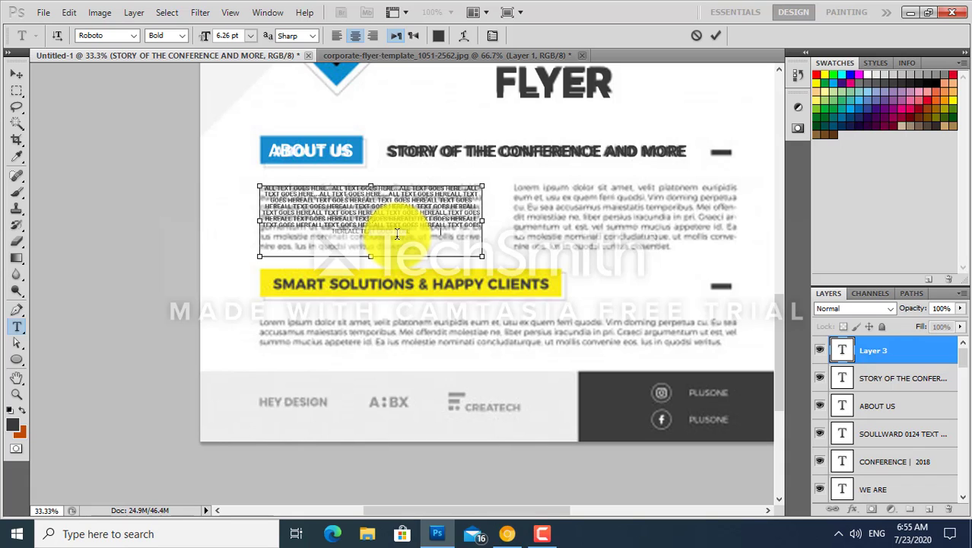
{"action": "key", "text": "ctrl+v"}
{"action": "key", "text": "ctrl+v"}
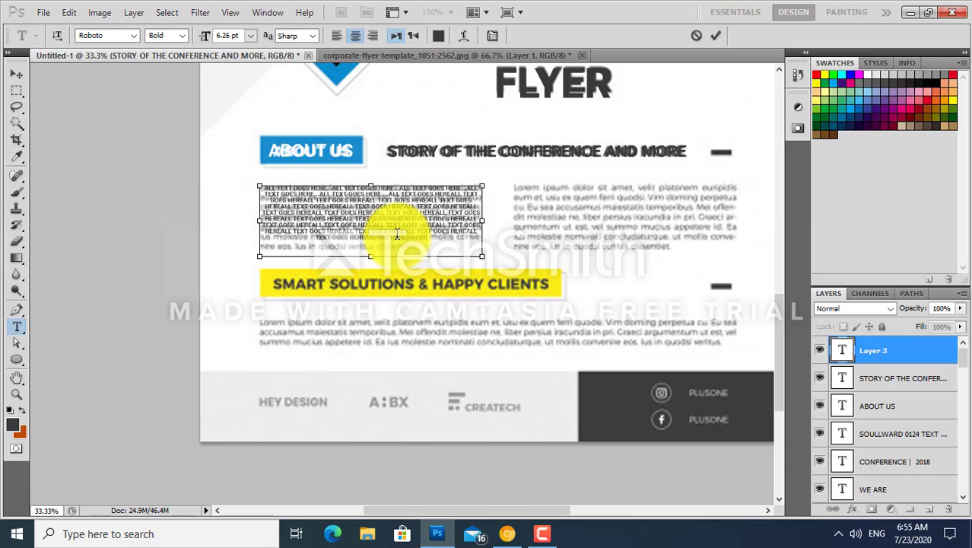
- Set the whole paragraph to 7 pt, left-aligned, and commit it
{"action": "key", "text": "ctrl+a"}
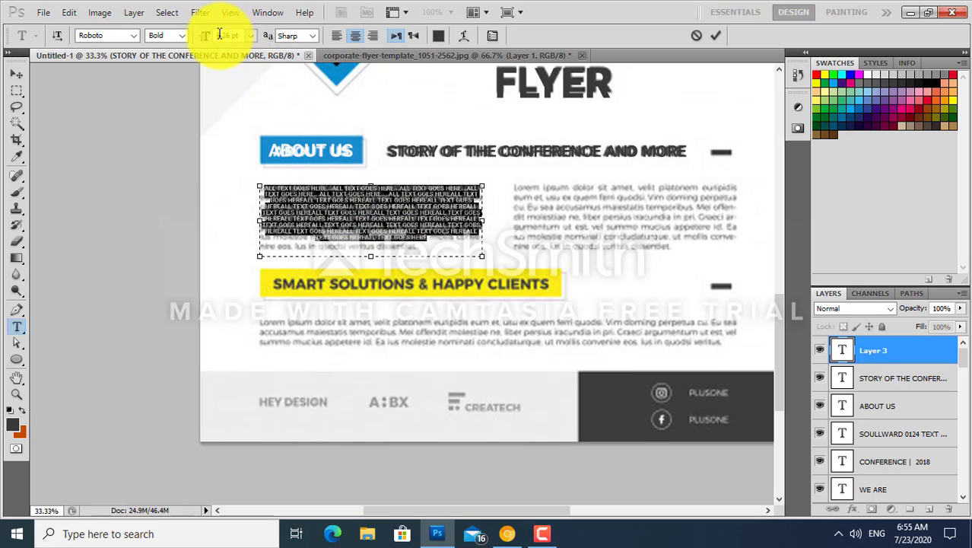
{"action": "type", "text": "8"}
{"action": "key", "text": "Return"}
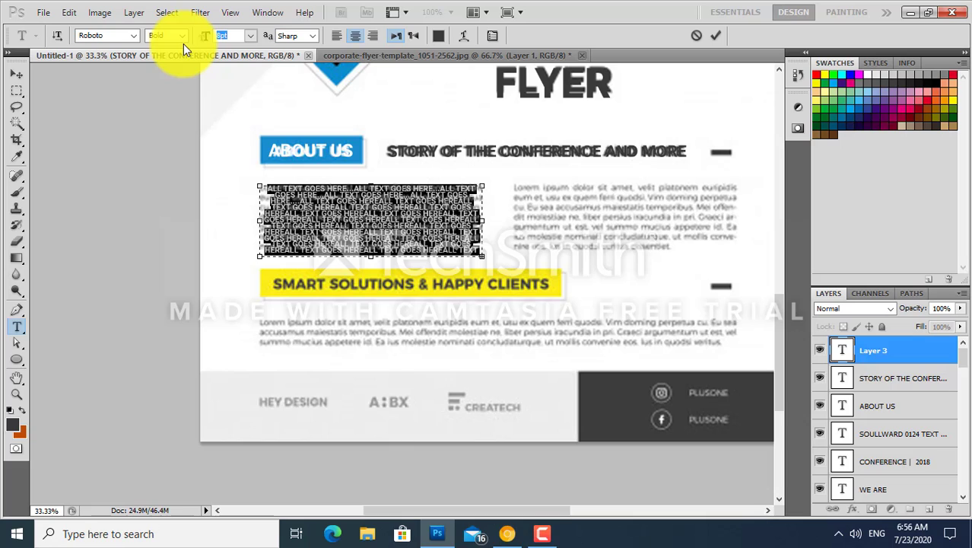
{"action": "type", "text": "7"}
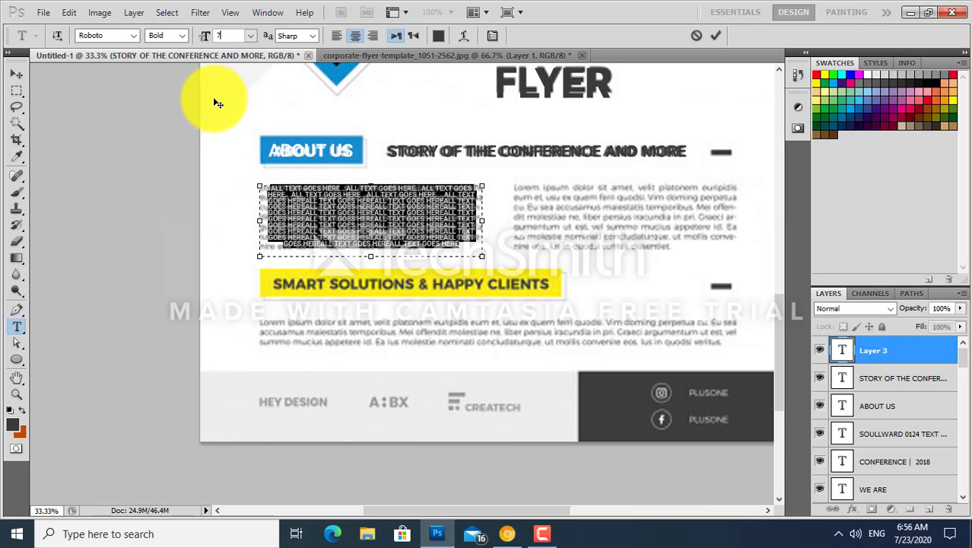
{"action": "key", "text": "Return"}
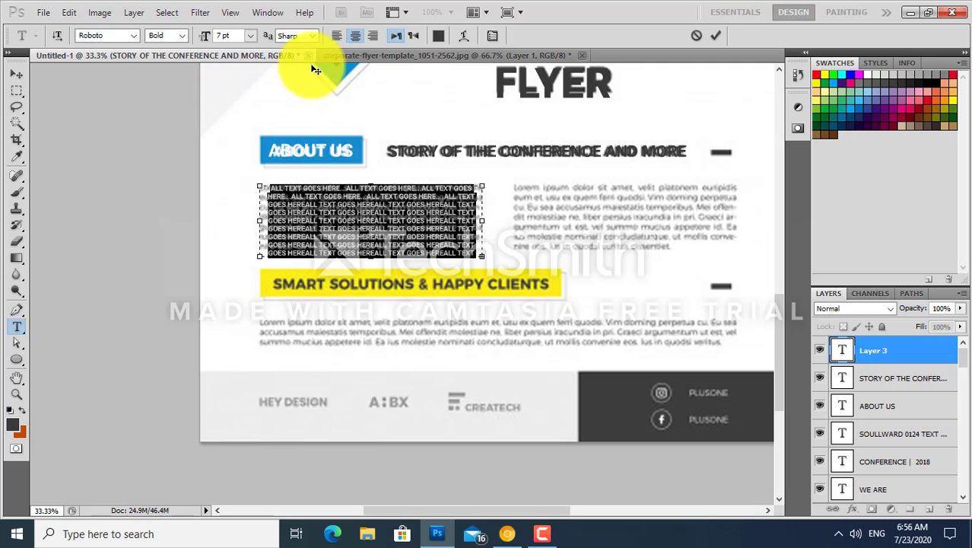
{"action": "left_click", "coordinate": [336, 36]}
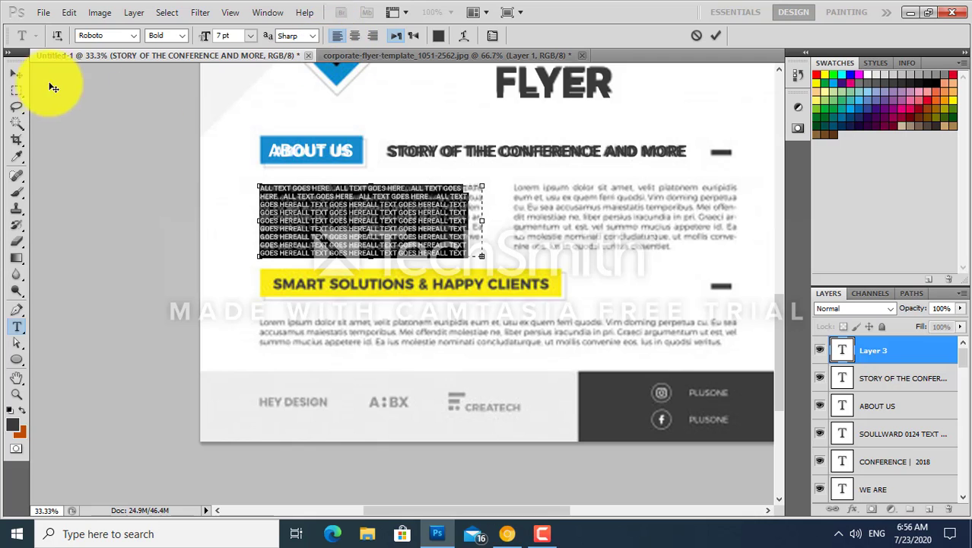
{"action": "left_click", "coordinate": [16, 73]}
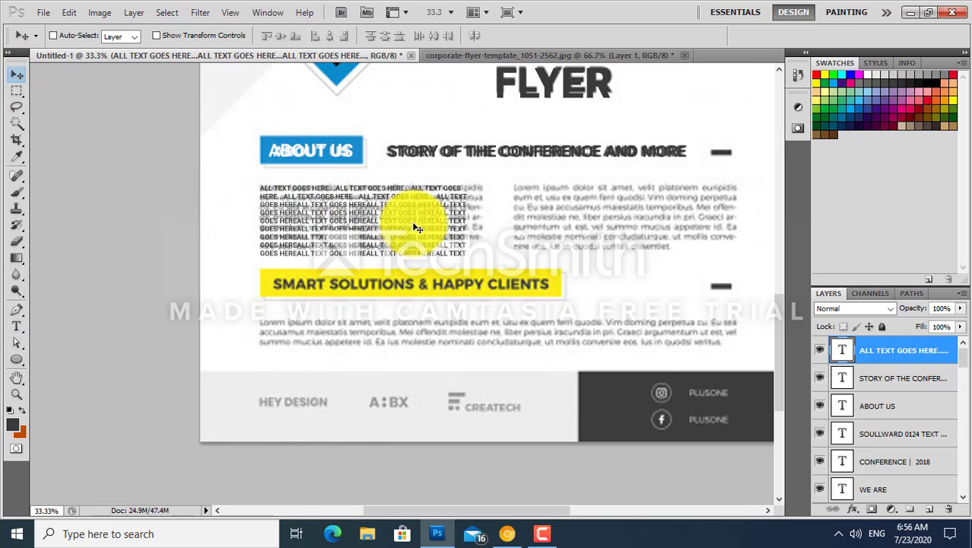
- Stretch the ALL TEXT GOES HERE block slightly wider and place a copy in the right column
{"action": "key", "text": "Up"}
{"action": "key", "text": "Up"}
{"action": "key", "text": "Up"}
{"action": "key", "text": "Left"}
{"action": "key", "text": "Left"}
{"action": "key", "text": "Left"}
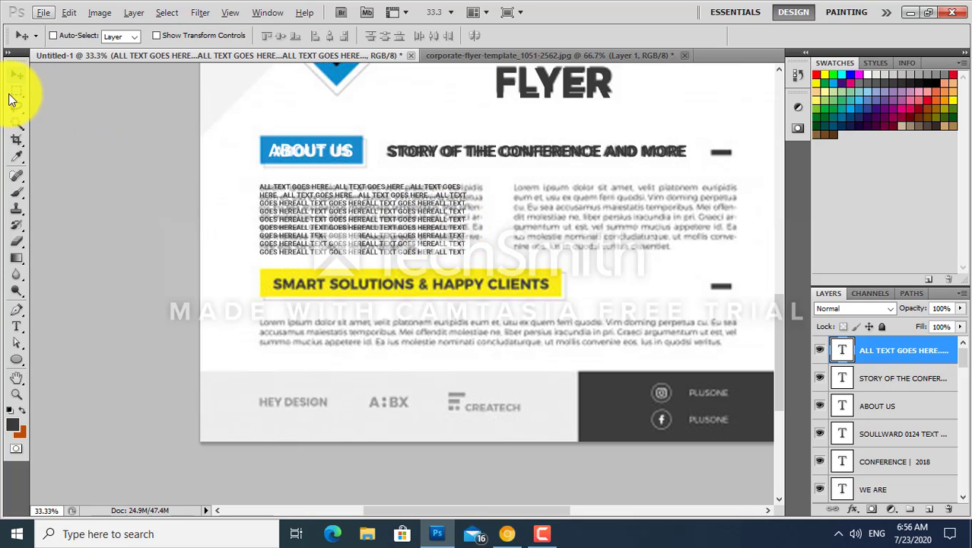
{"action": "left_click", "coordinate": [16, 90]}
{"action": "left_click", "coordinate": [16, 73]}
{"action": "key", "text": "ctrl+t"}
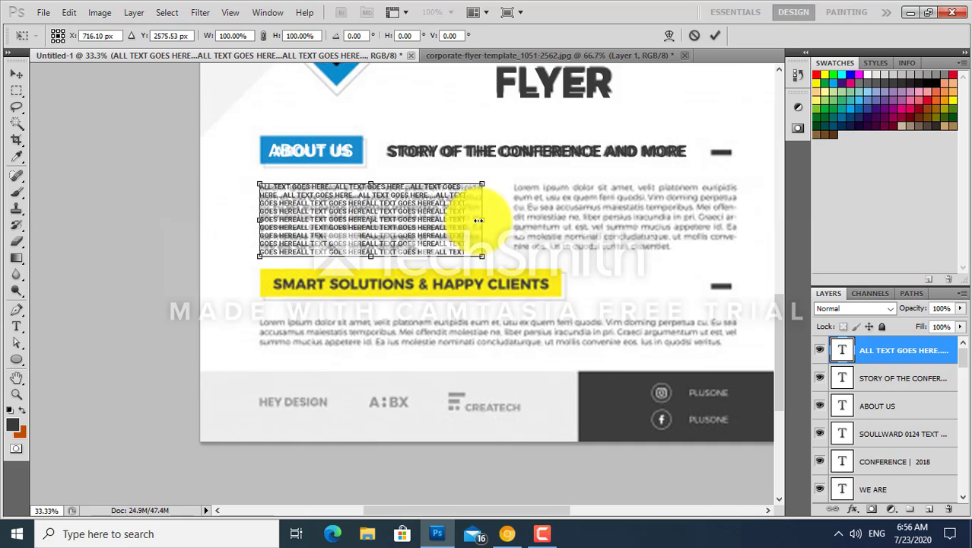
{"action": "left_click_drag", "start_coordinate": [482, 218], "coordinate": [499, 218]}
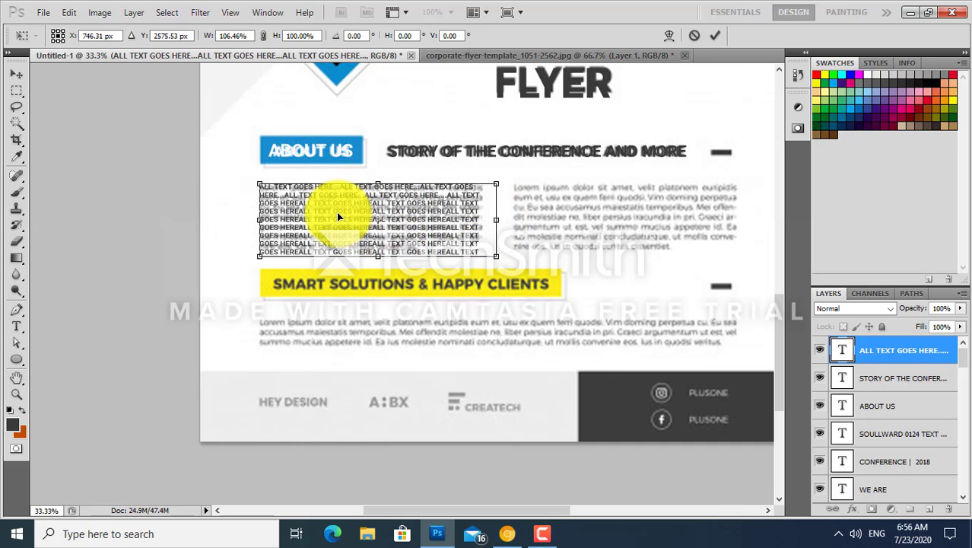
{"action": "key", "text": "Return"}
{"action": "mouse_move", "coordinate": [423, 217]}
{"action": "left_mouse_down"}
{"action": "mouse_move", "coordinate": [612, 238]}
{"action": "mouse_move", "coordinate": [621, 184]}
{"action": "left_mouse_up"}
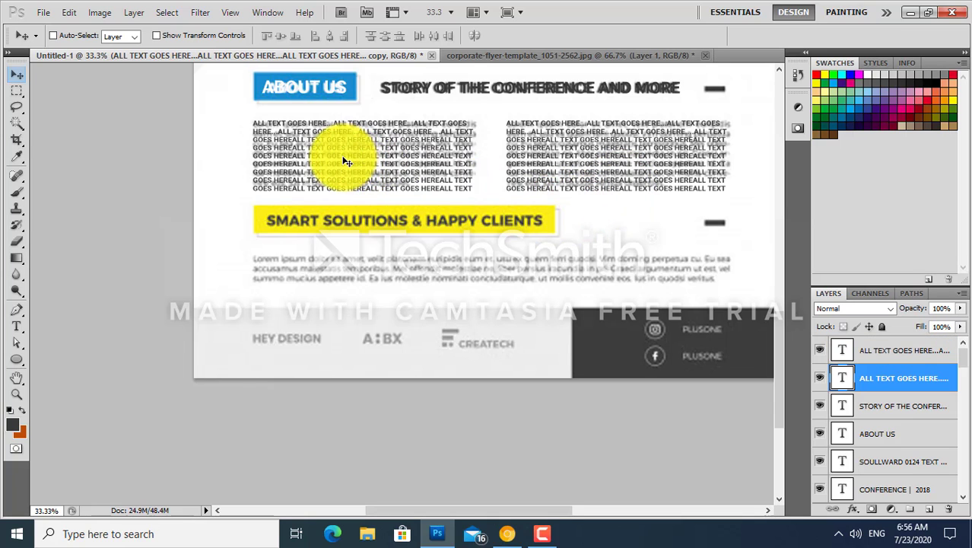
- Drag a copy of the text block below the yellow banner, then delete that copy
{"action": "left_click_drag", "start_coordinate": [349, 161], "coordinate": [363, 285]}
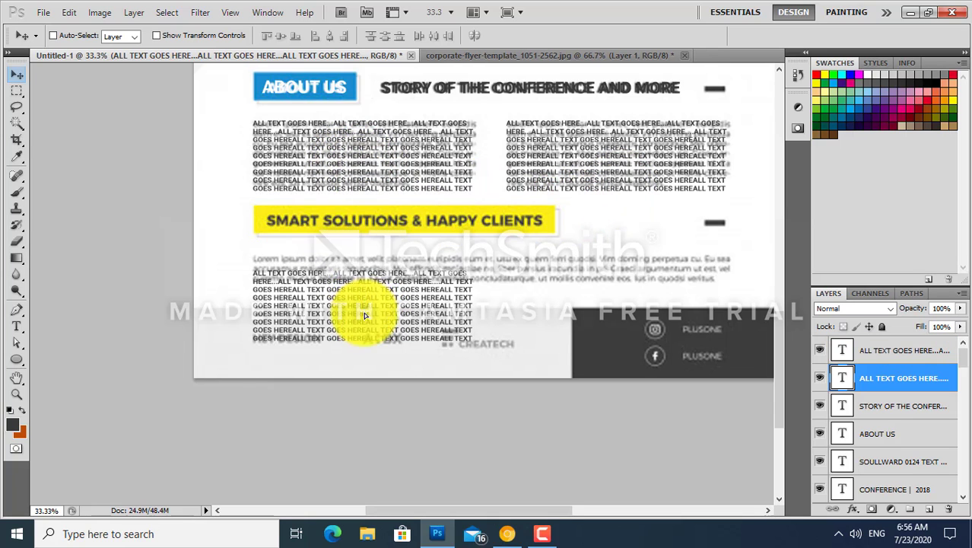
{"action": "left_click_drag", "start_coordinate": [364, 285], "coordinate": [374, 294]}
{"action": "key", "text": "ctrl+t"}
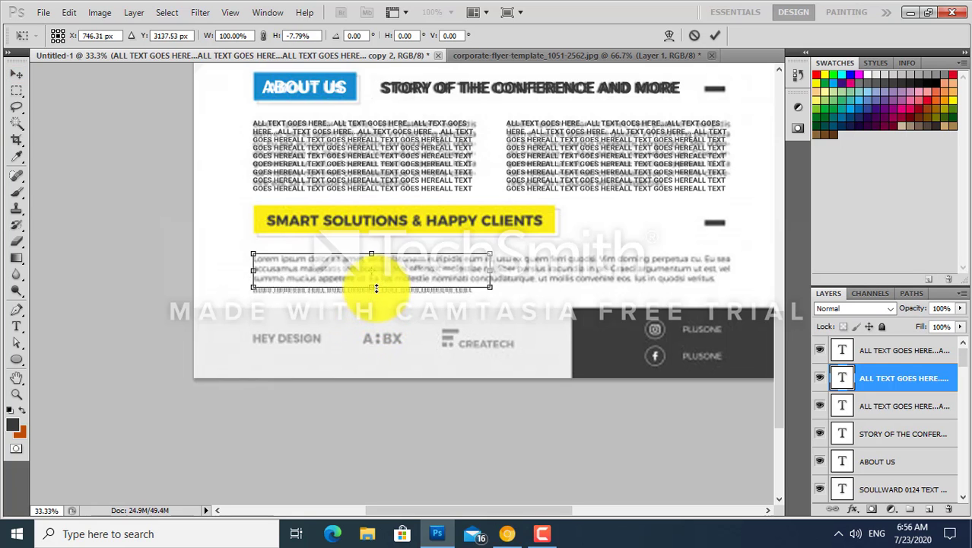
{"action": "key", "text": "ctrl+z"}
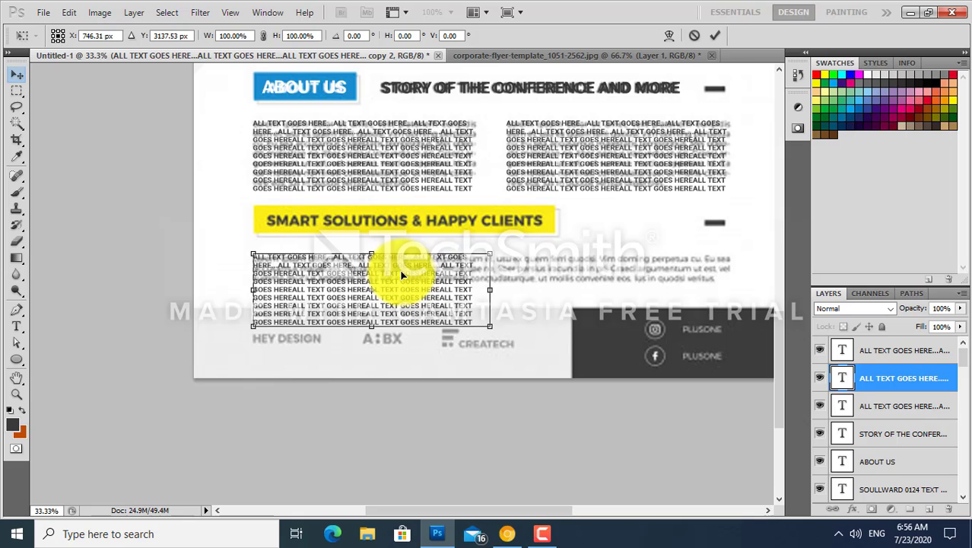
{"action": "key", "text": "Return"}
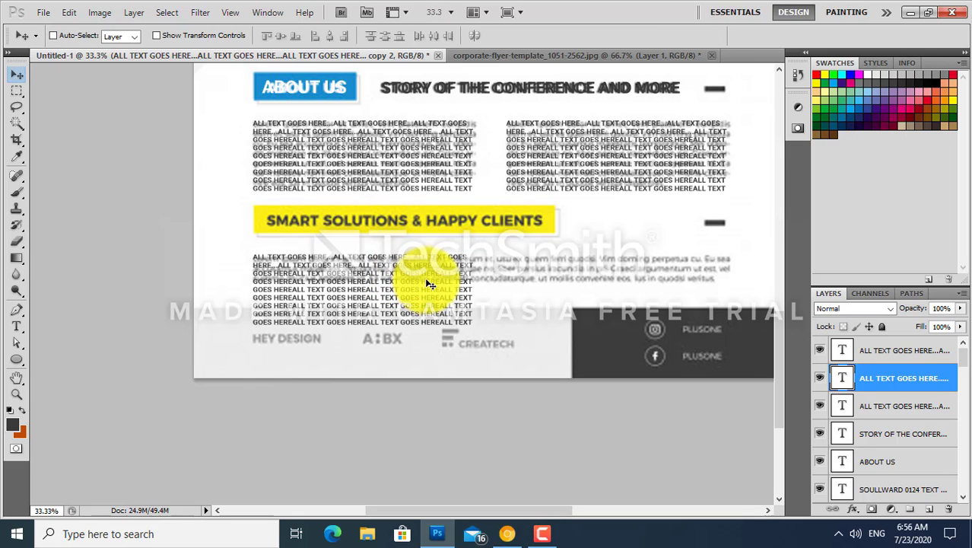
{"action": "key", "text": "Delete"}
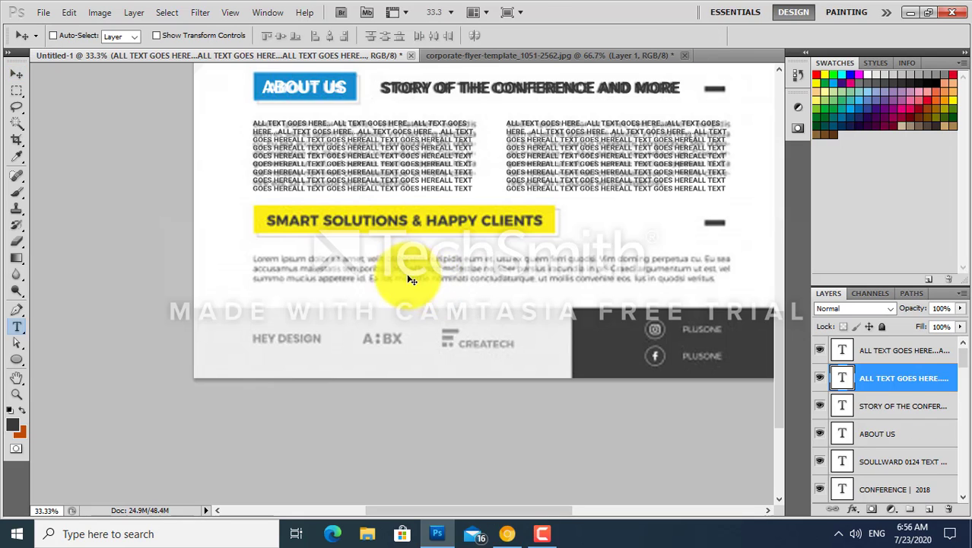
- Add a full-width, left-aligned paragraph of pasted placeholder text over the lower lorem copy
{"action": "key", "text": "t"}
{"action": "left_click_drag", "start_coordinate": [256, 255], "coordinate": [729, 283]}
{"action": "key", "text": "ctrl+v"}
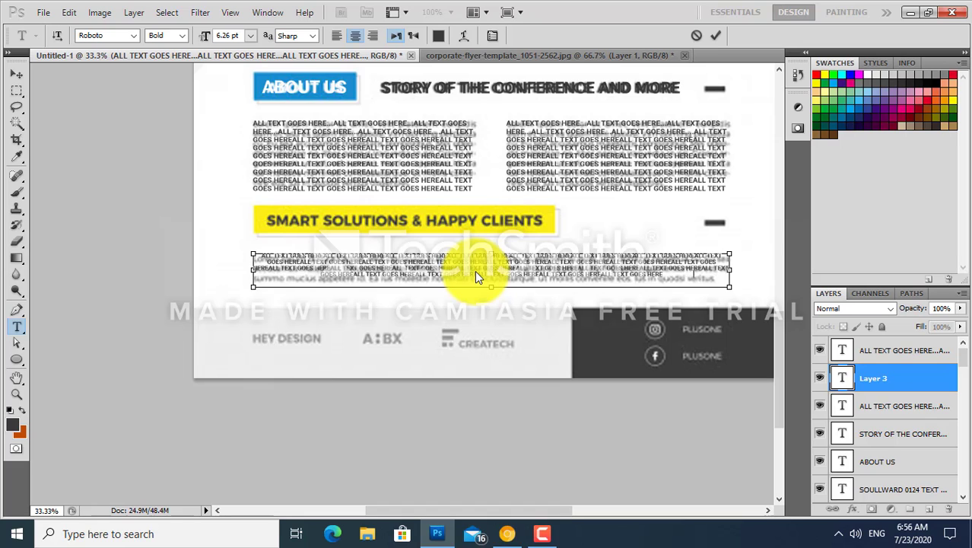
{"action": "key", "text": "ctrl+a"}
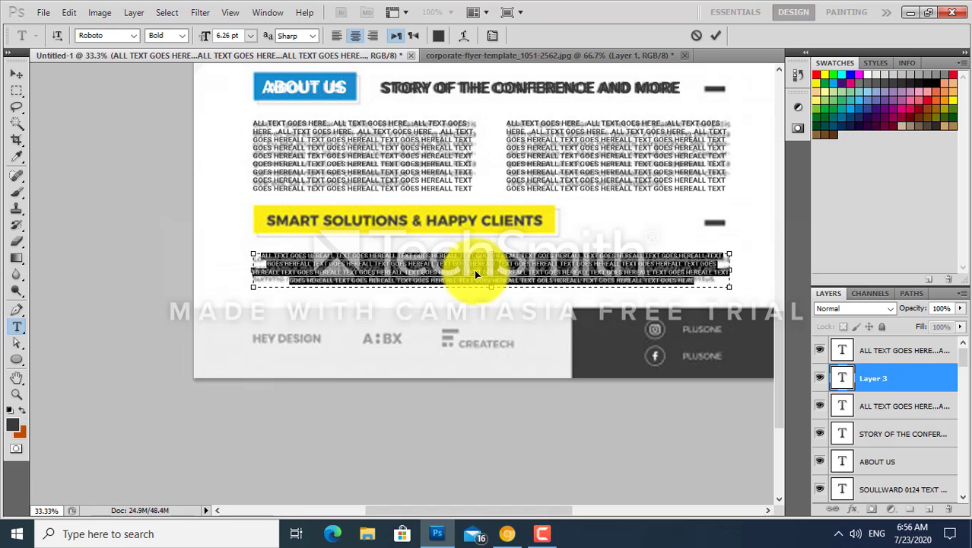
{"action": "left_click", "coordinate": [336, 35]}
{"action": "left_click", "coordinate": [20, 77]}
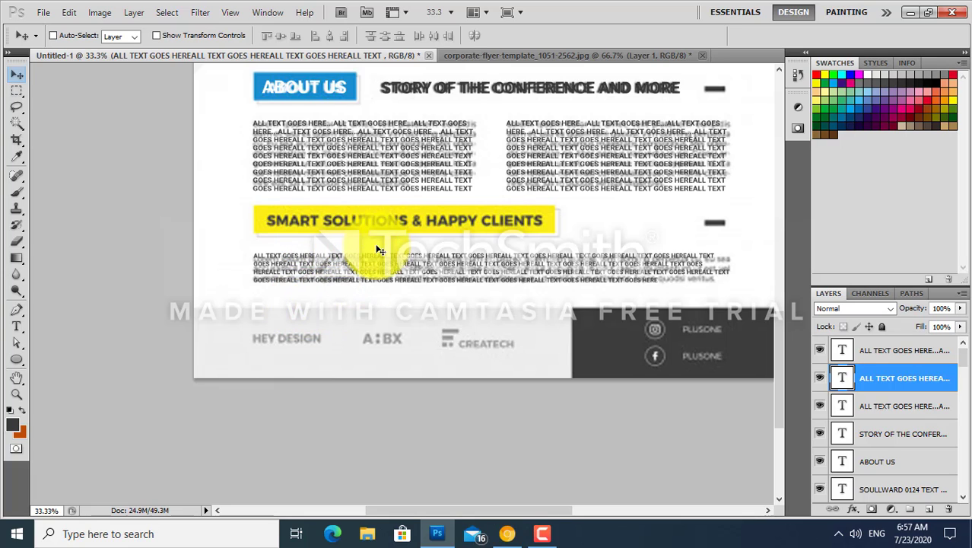
- Copy the ABOUT US heading onto the yellow banner and retype it as SMART SOLUTIONS & HAPPY CLIENTS
{"action": "left_click", "coordinate": [312, 95], "text": "ctrl"}
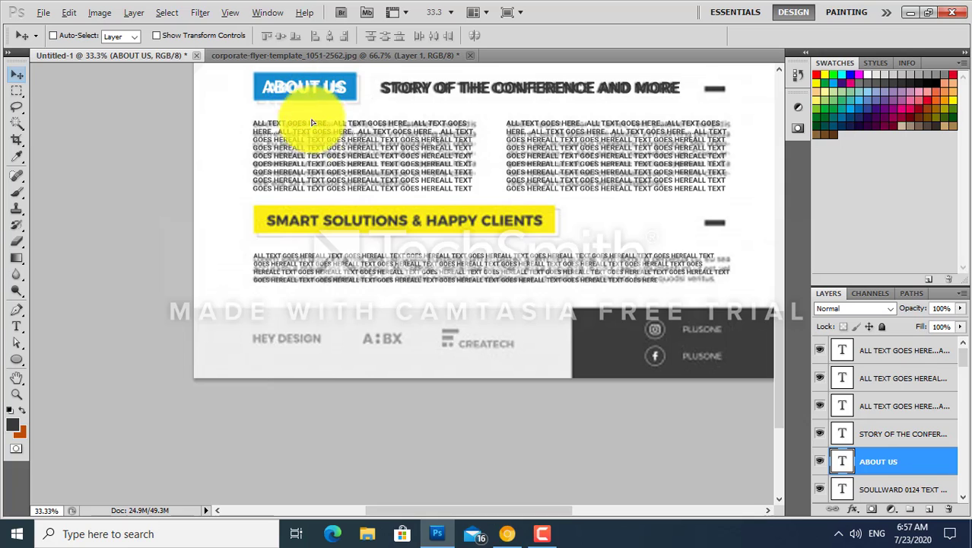
{"action": "left_click_drag", "start_coordinate": [310, 207], "coordinate": [315, 231]}
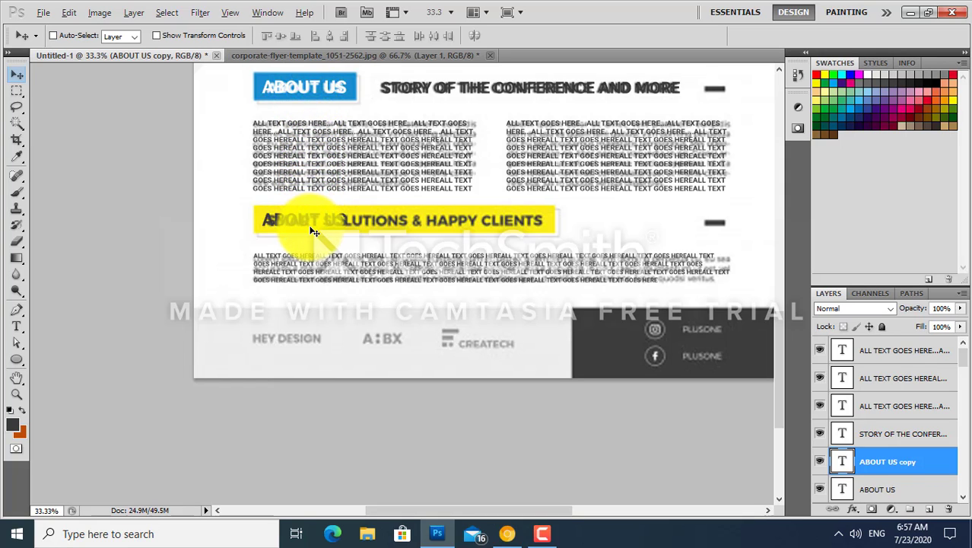
{"action": "key", "text": "t"}
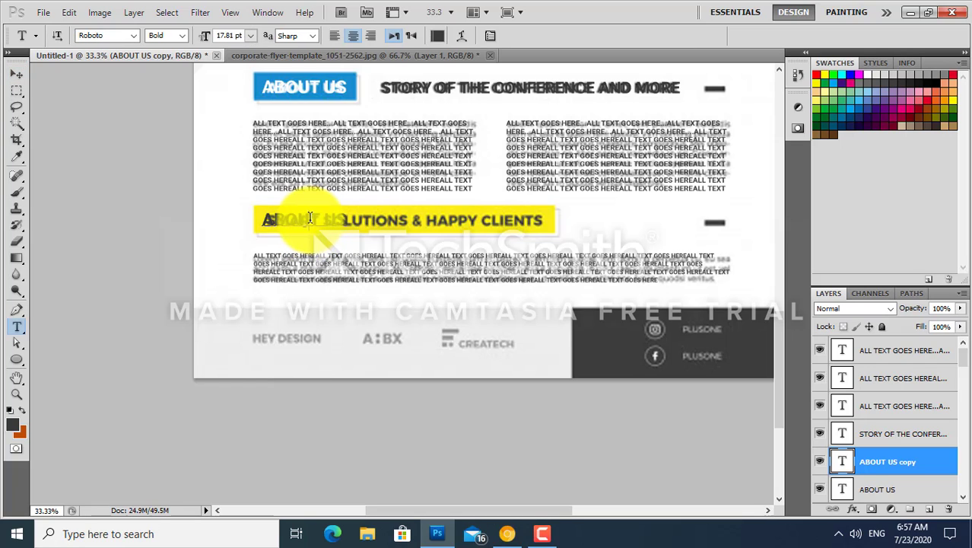
{"action": "triple_click", "coordinate": [310, 218]}
{"action": "type", "text": "SMAR"}
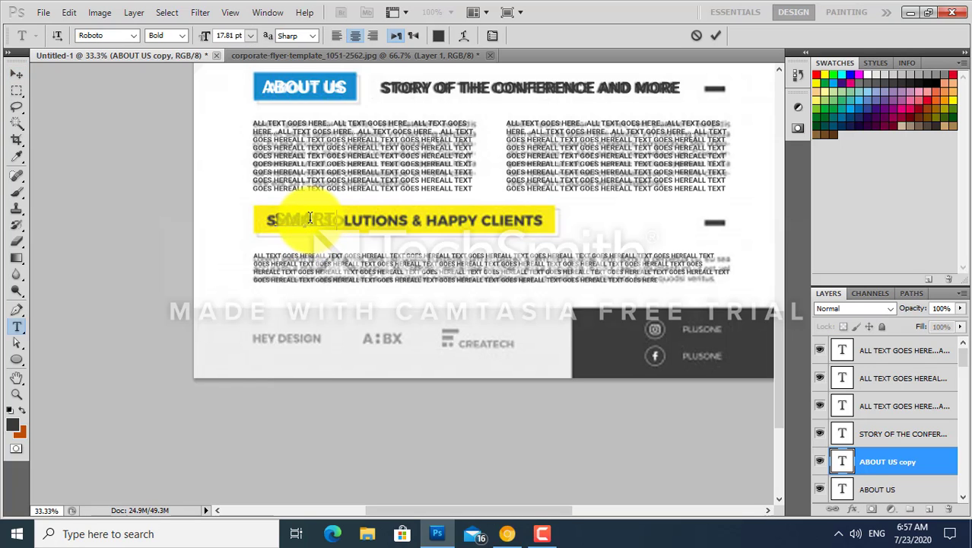
{"action": "type", "text": "UTION"}
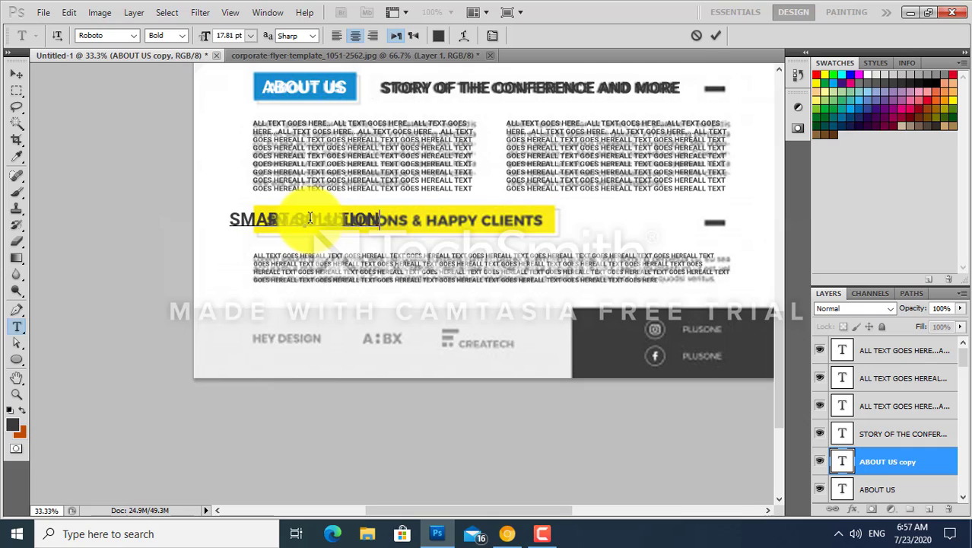
{"action": "type", "text": "S & "}
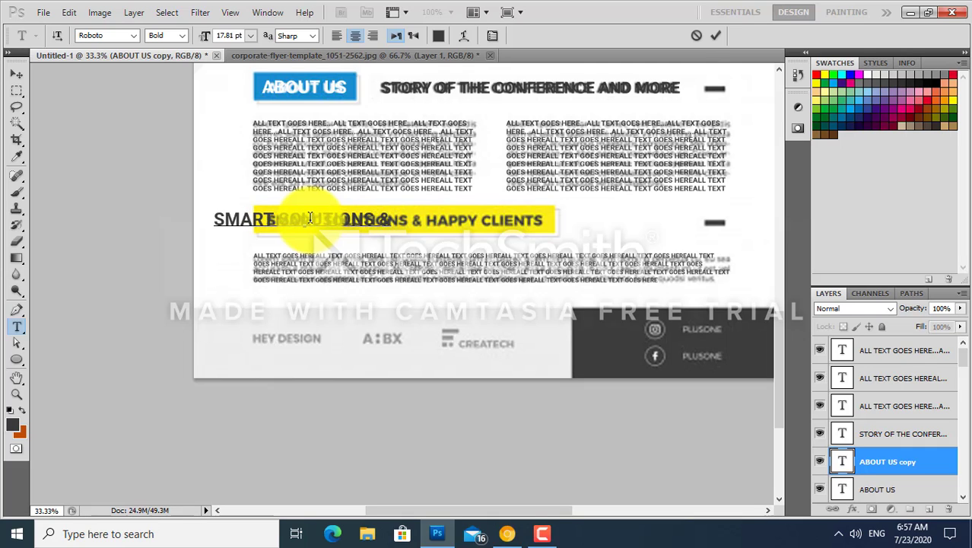
{"action": "type", "text": "HAPPY"}
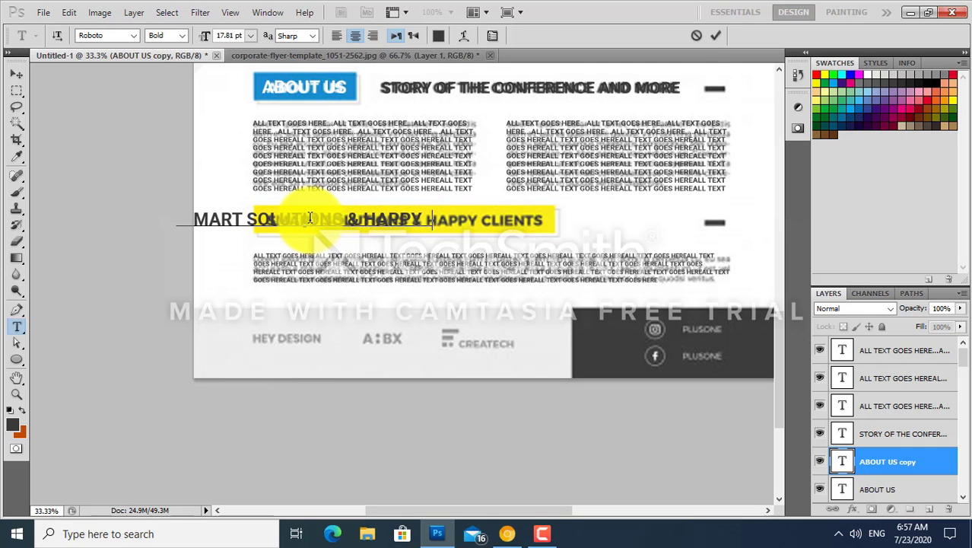
{"action": "type", "text": " CLIENTS"}
{"action": "key", "text": "ctrl+Return"}
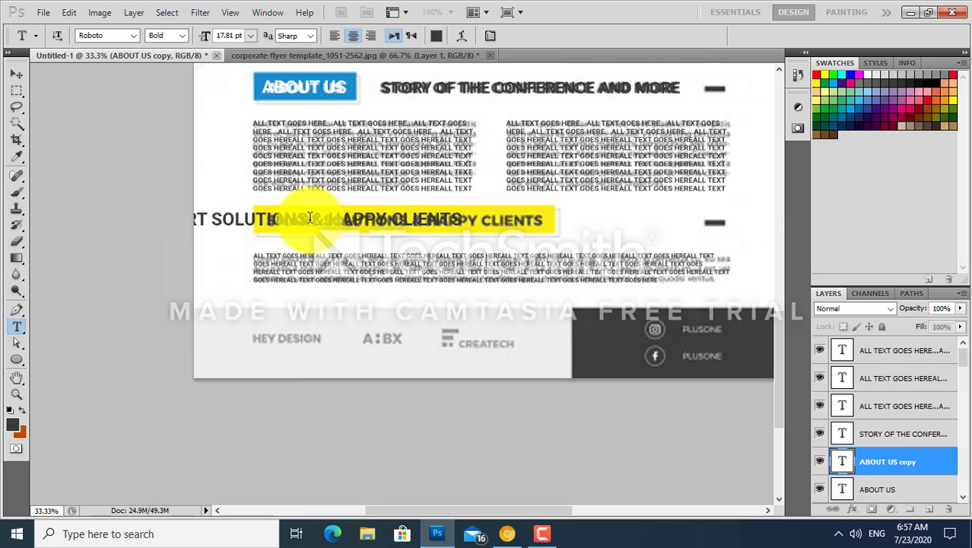
- Shift the banner heading right and scale it to about 87%
{"action": "key", "text": "v"}
{"action": "left_click_drag", "start_coordinate": [431, 222], "coordinate": [511, 226]}
{"action": "key", "text": "ctrl+t"}
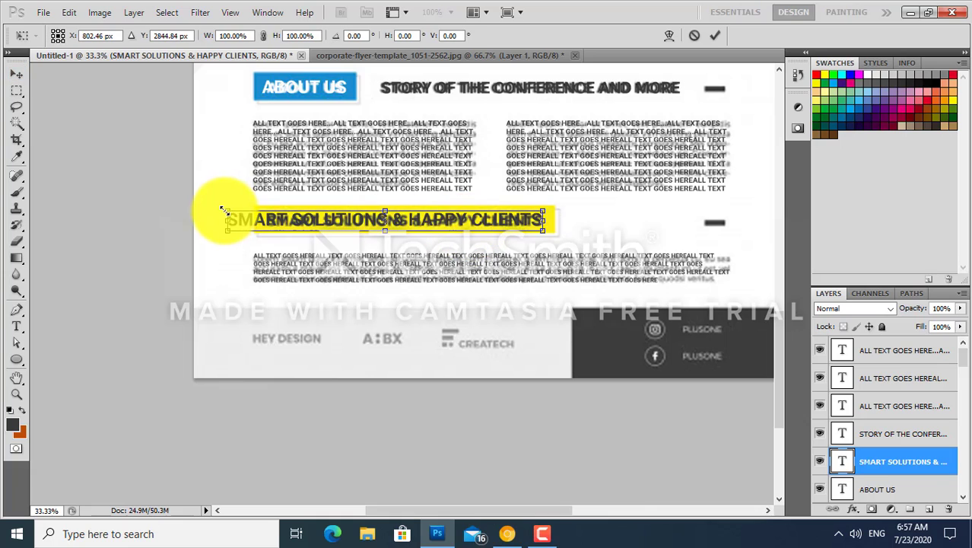
{"action": "left_click_drag", "start_coordinate": [228, 213], "coordinate": [268, 212]}
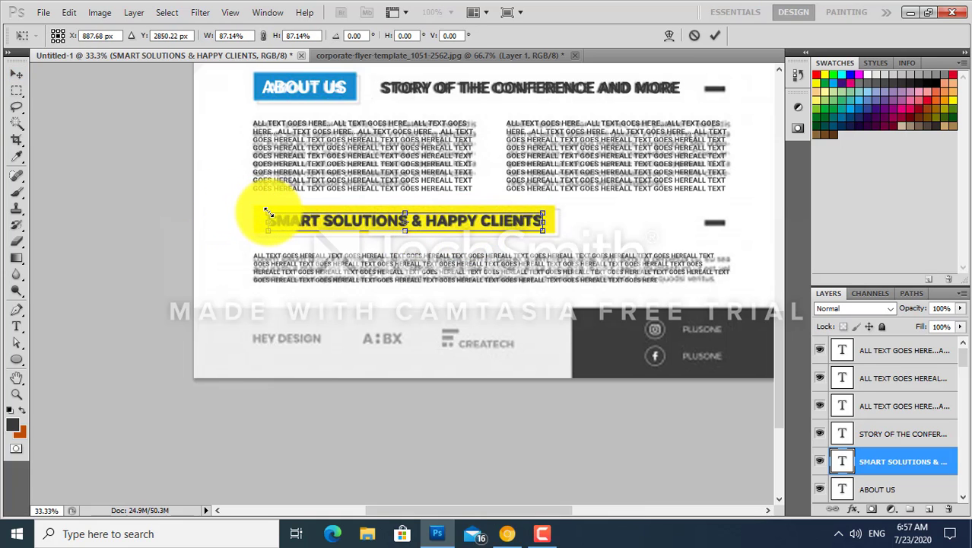
{"action": "key", "text": "Return"}
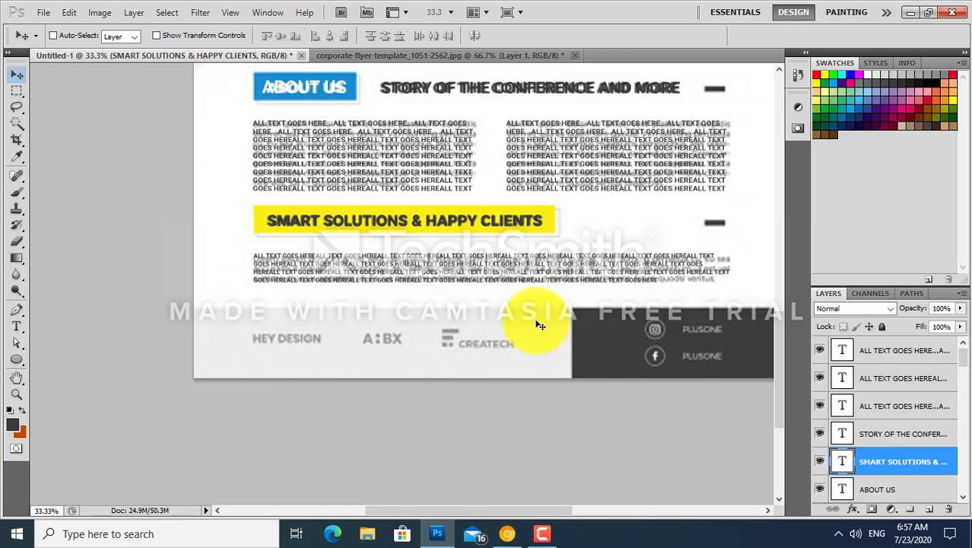
- Copy the heading down to the footer and retype it as HEY DESIGN
{"action": "mouse_move", "coordinate": [341, 237]}
{"action": "left_mouse_down"}
{"action": "mouse_move", "coordinate": [340, 355]}
{"action": "mouse_move", "coordinate": [329, 353]}
{"action": "left_mouse_up"}
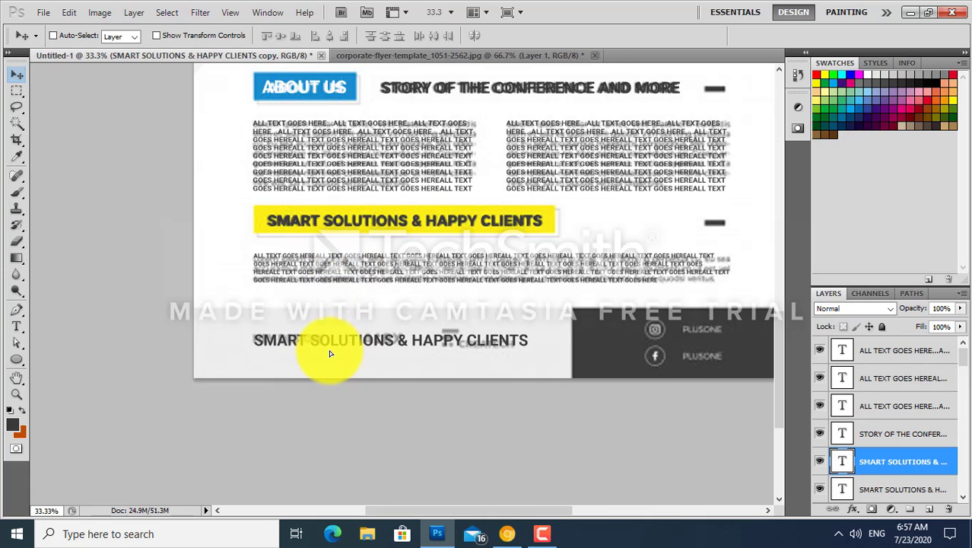
{"action": "left_click", "coordinate": [312, 339]}
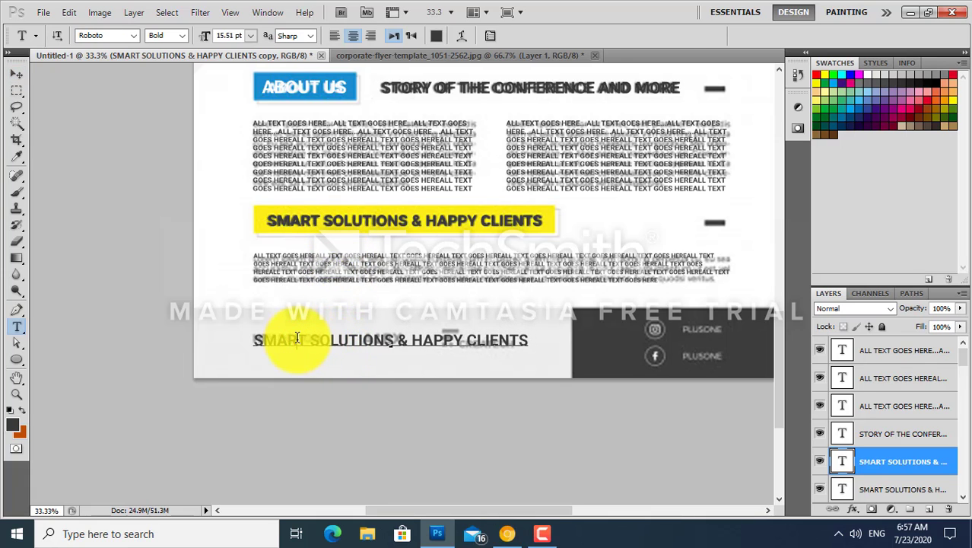
{"action": "key", "text": "ctrl+a"}
{"action": "key", "text": "BackSpace"}
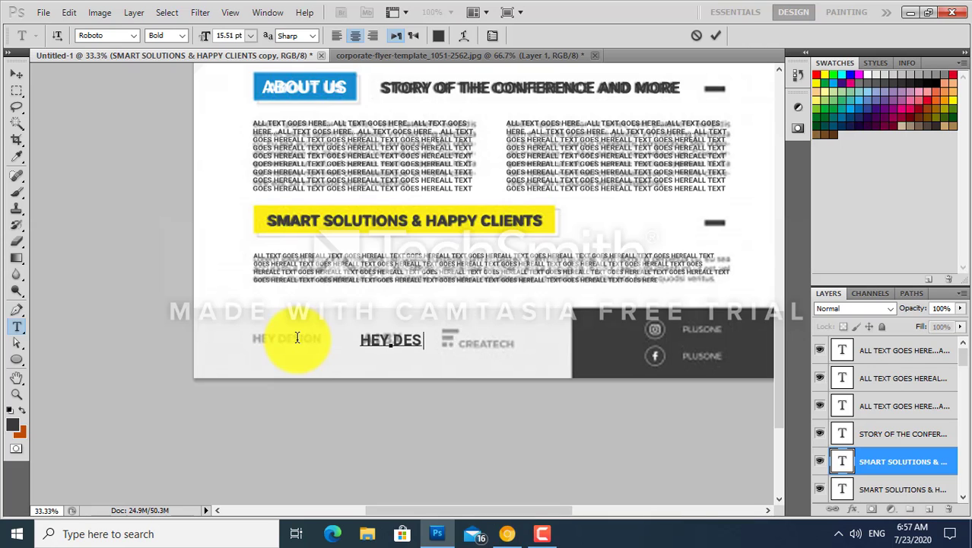
{"action": "type", "text": "IGN"}
{"action": "key", "text": "ctrl+Return"}
- Place HEY DESIGN over the footer logo at about 82%, and set foreground to grey 393939
{"action": "key", "text": "v"}
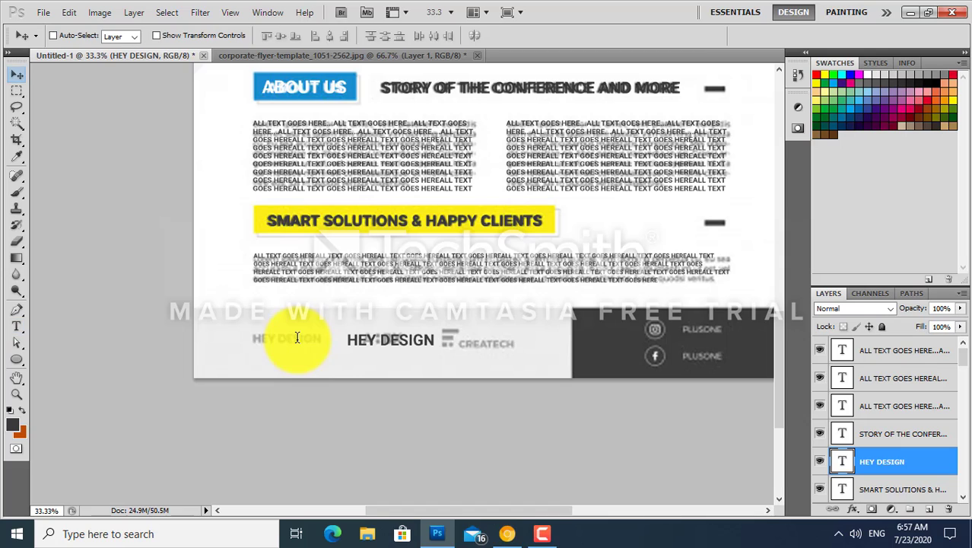
{"action": "left_click_drag", "start_coordinate": [365, 347], "coordinate": [278, 355]}
{"action": "key", "text": "ctrl+t"}
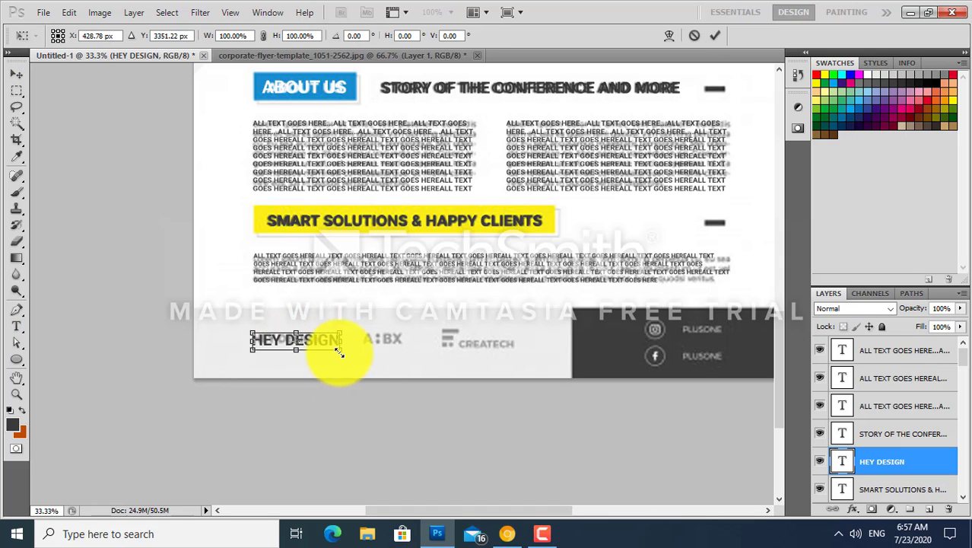
{"action": "left_click_drag", "start_coordinate": [339, 349], "coordinate": [319, 347]}
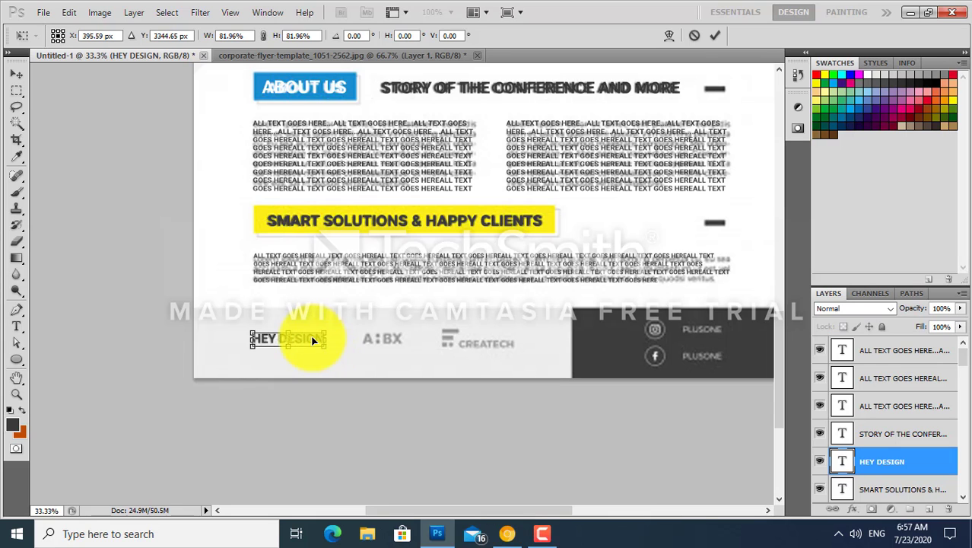
{"action": "key", "text": "Return"}
{"action": "left_click", "coordinate": [13, 424]}
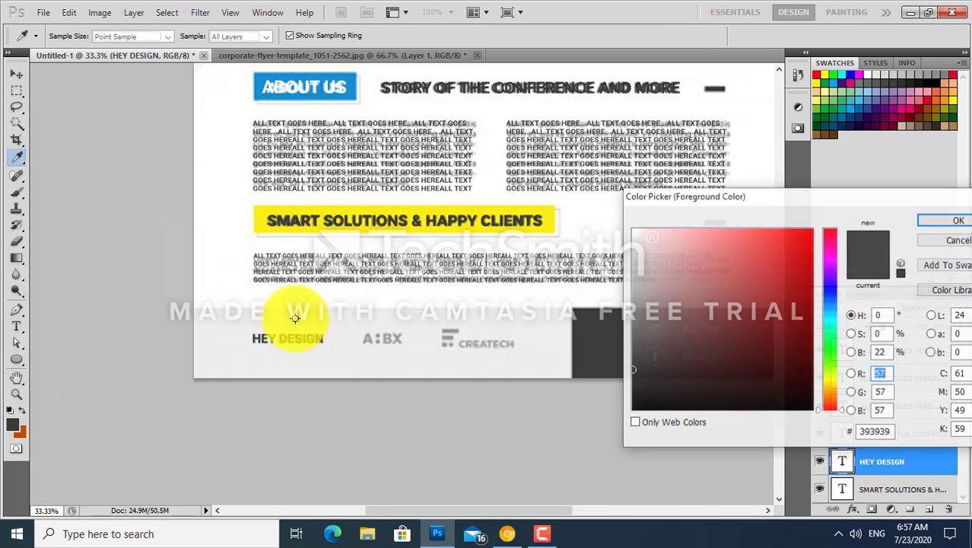
{"action": "left_click", "coordinate": [951, 220]}
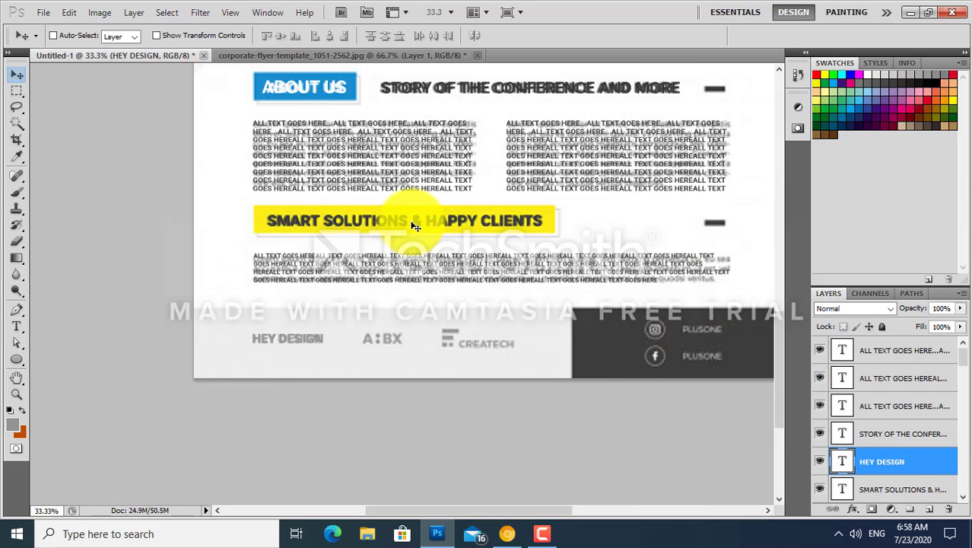
- Duplicate HEY DESIGN over the third footer logo and beside the two social icons
{"action": "mouse_move", "coordinate": [301, 349]}
{"action": "left_mouse_down"}
{"action": "mouse_move", "coordinate": [572, 348]}
{"action": "mouse_move", "coordinate": [578, 329]}
{"action": "mouse_move", "coordinate": [551, 327]}
{"action": "left_mouse_up"}
{"action": "key", "text": "ctrl+t"}
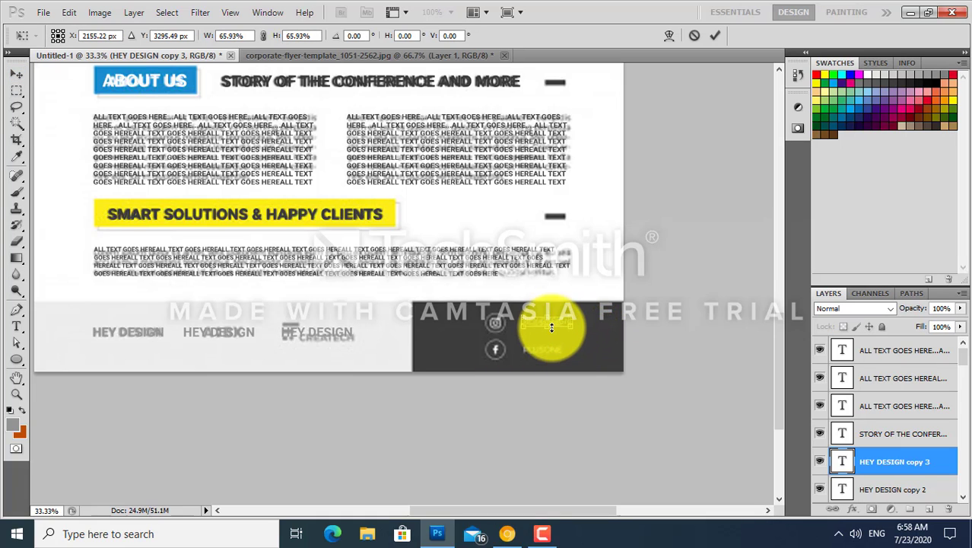
{"action": "key", "text": "Return"}
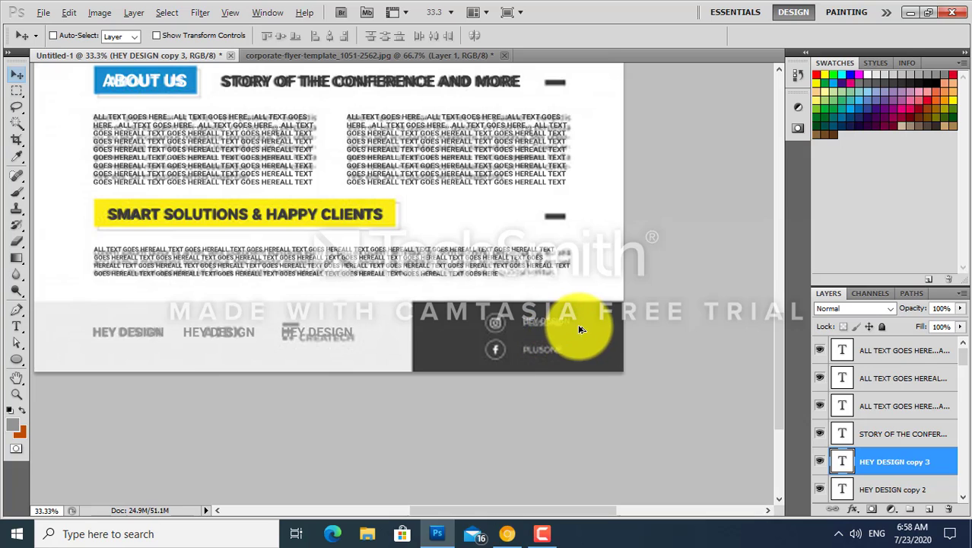
{"action": "left_click_drag", "start_coordinate": [577, 353], "coordinate": [575, 357]}
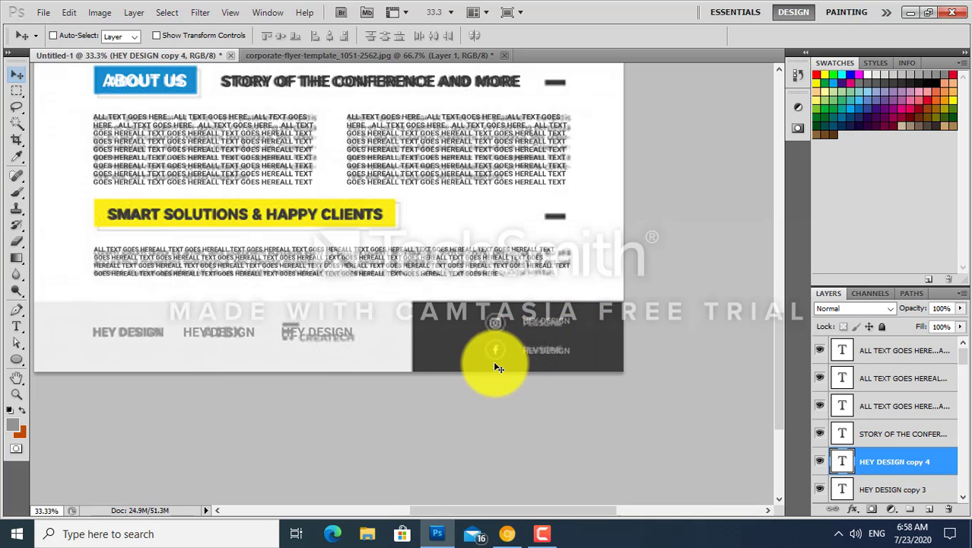
- Make a circular selection around the Instagram icon and add a new empty layer
{"action": "key", "text": "m"}
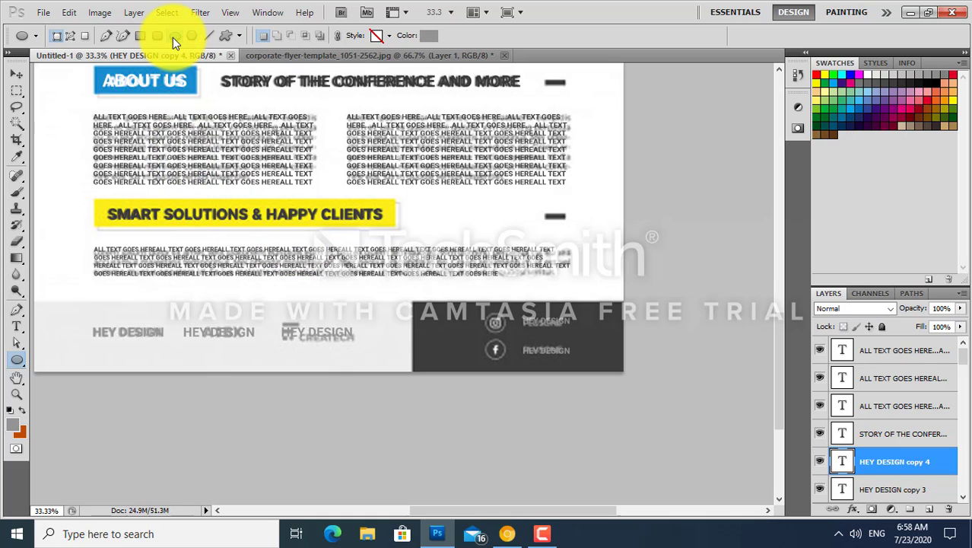
{"action": "key", "text": "m"}
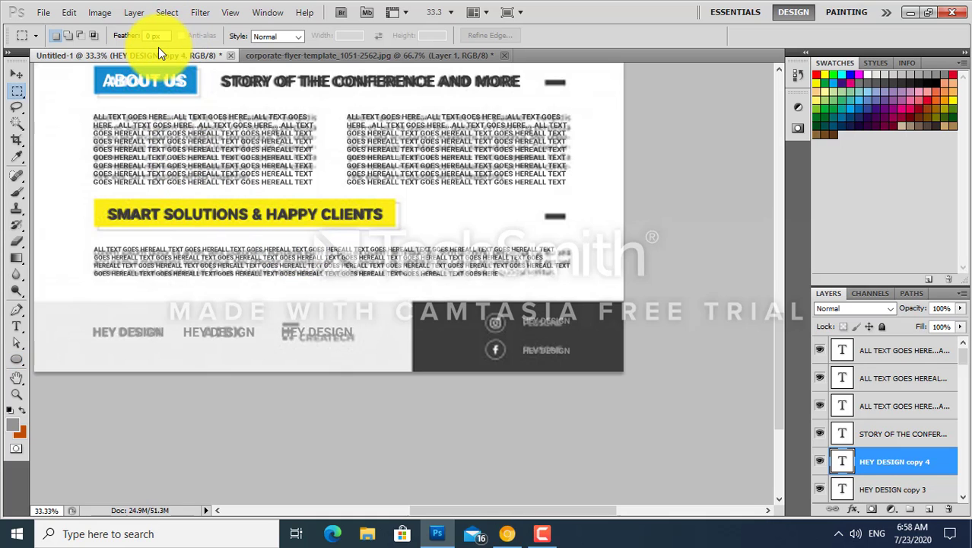
{"action": "key", "text": "shift+m"}
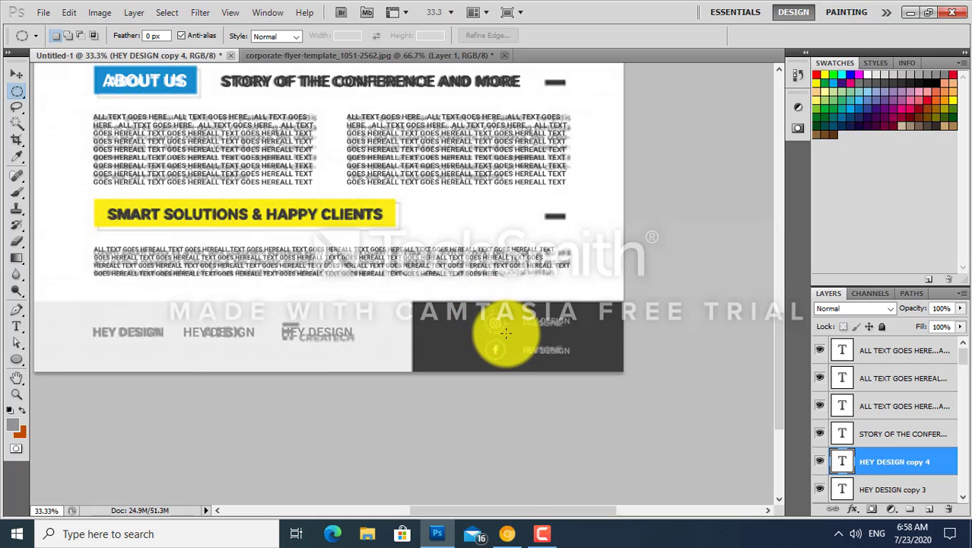
{"action": "left_click_drag", "start_coordinate": [504, 333], "coordinate": [485, 312]}
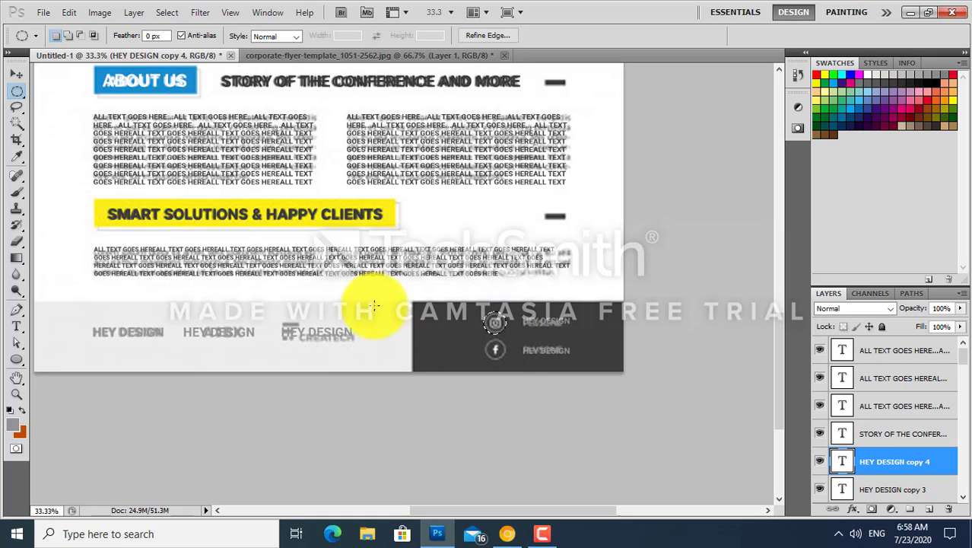
{"action": "key", "text": "ctrl+shift+n"}
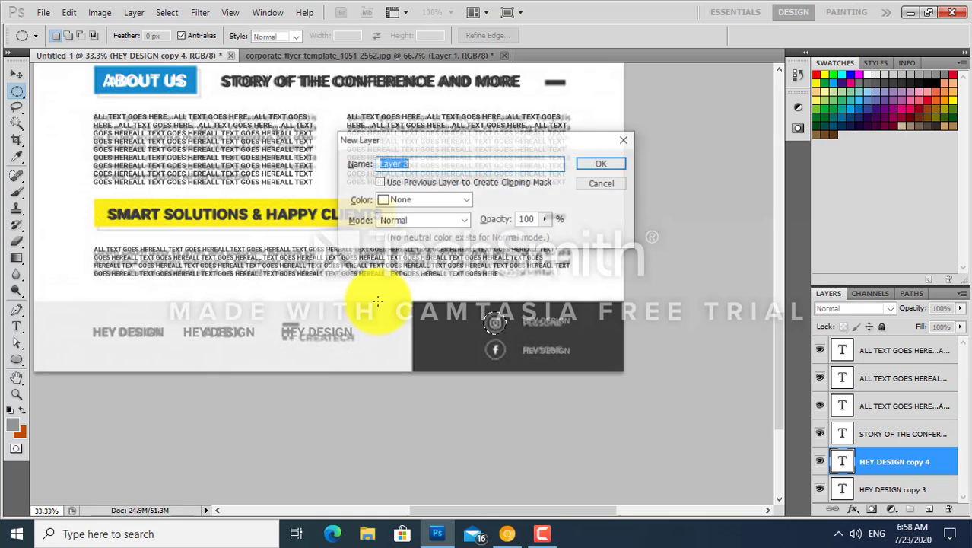
{"action": "key", "text": "Return"}
- Stroke the circular selection into a ring, then duplicate the ring layer
{"action": "left_click", "coordinate": [68, 13]}
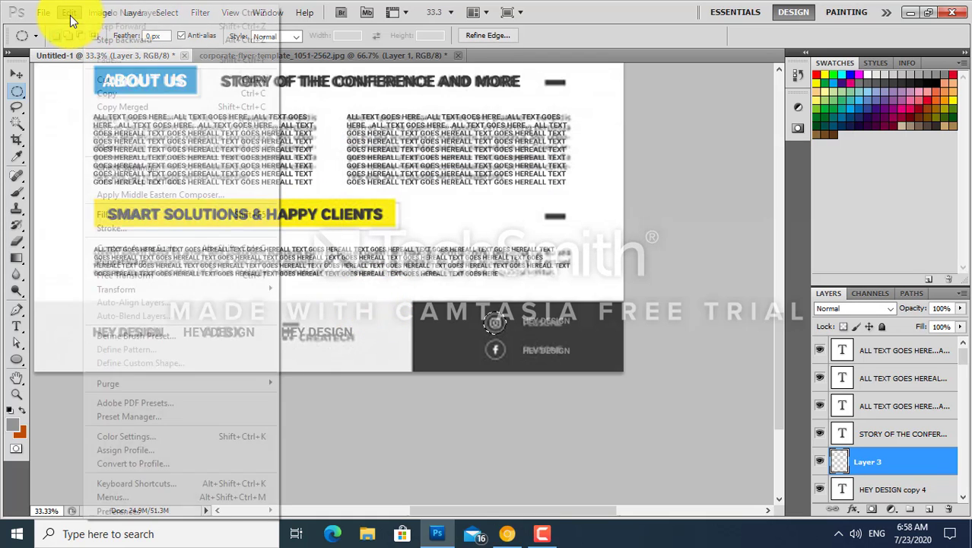
{"action": "left_click", "coordinate": [104, 223]}
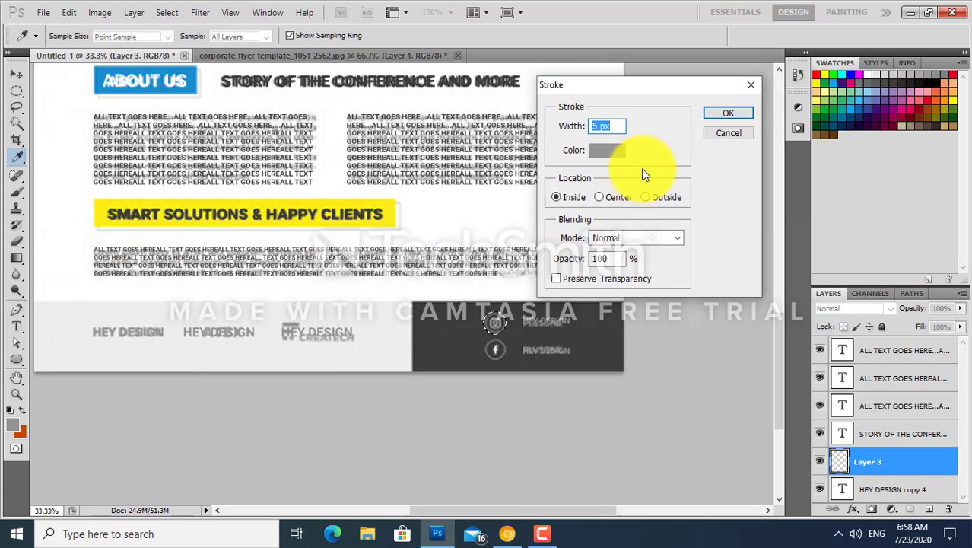
{"action": "left_click", "coordinate": [600, 126]}
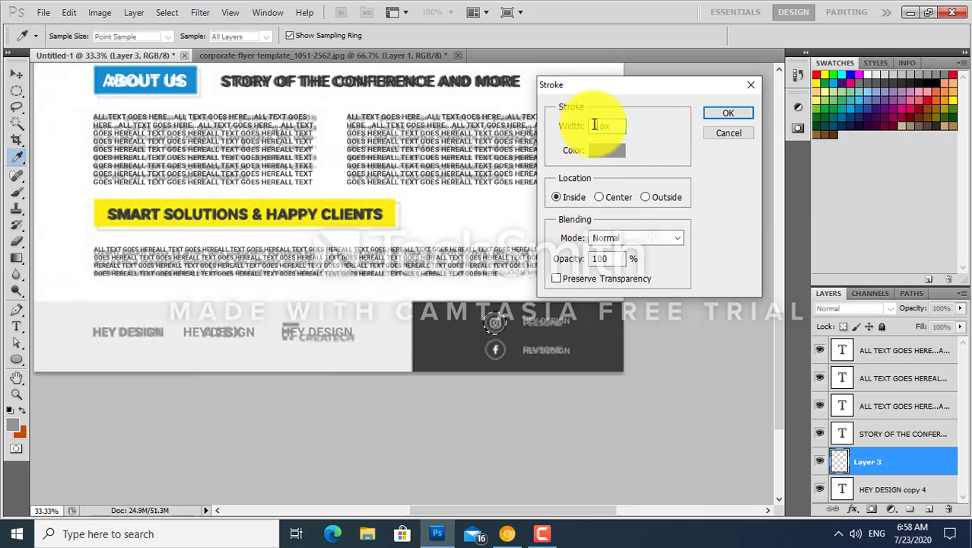
{"action": "left_click", "coordinate": [725, 111]}
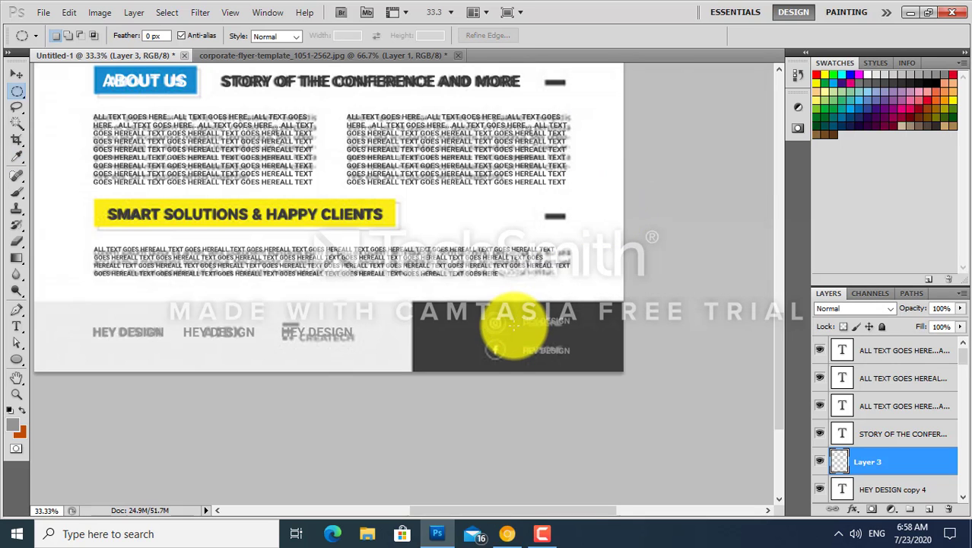
{"action": "key", "text": "ctrl+t"}
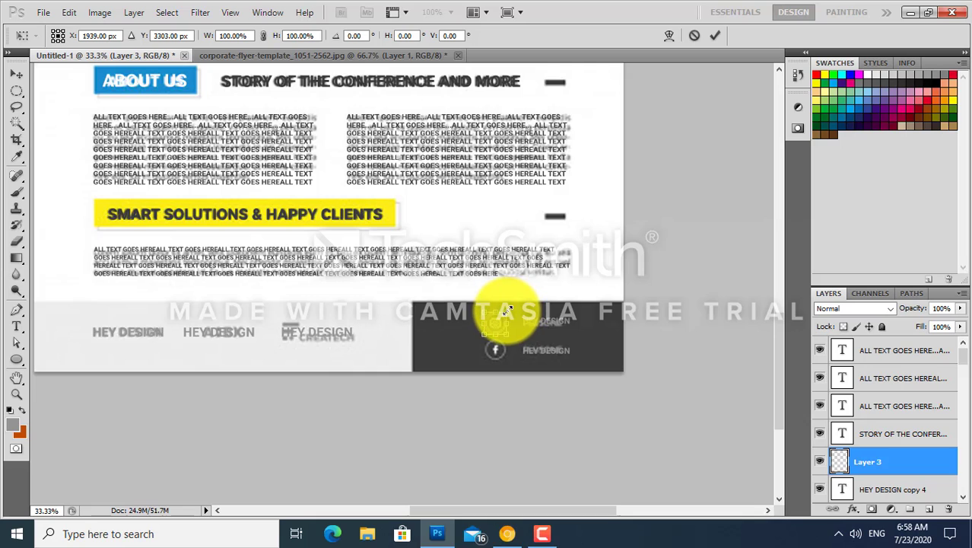
{"action": "key", "text": "Return"}
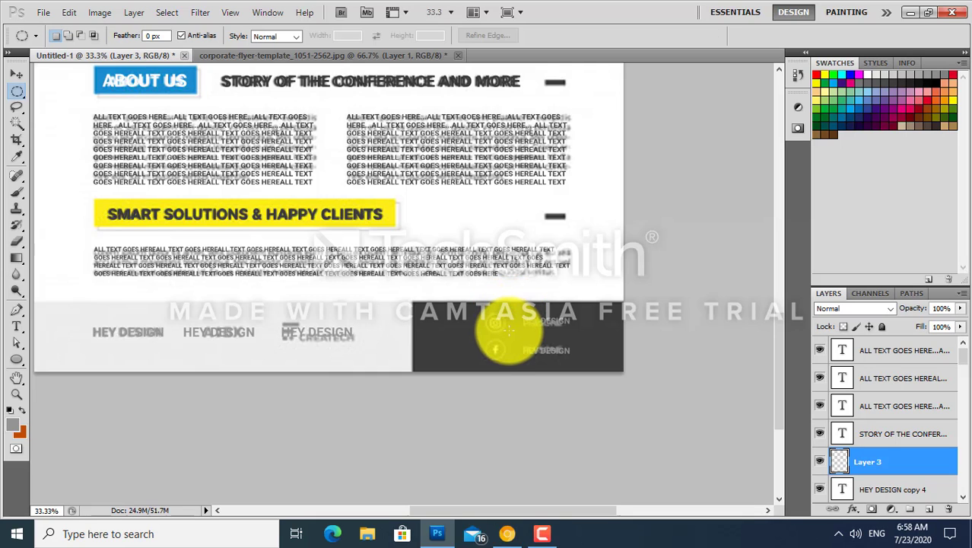
{"action": "key", "text": "v"}
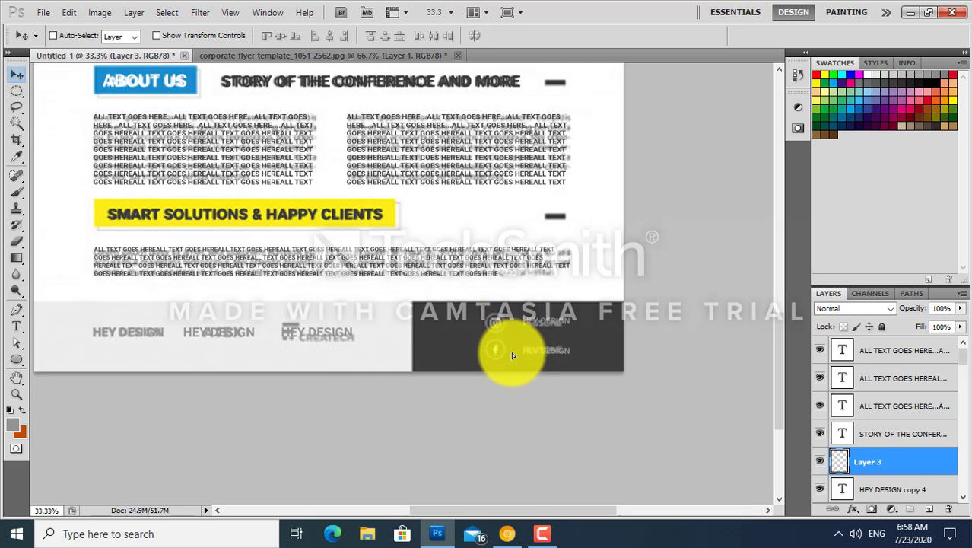
{"action": "key", "text": "ctrl+j"}
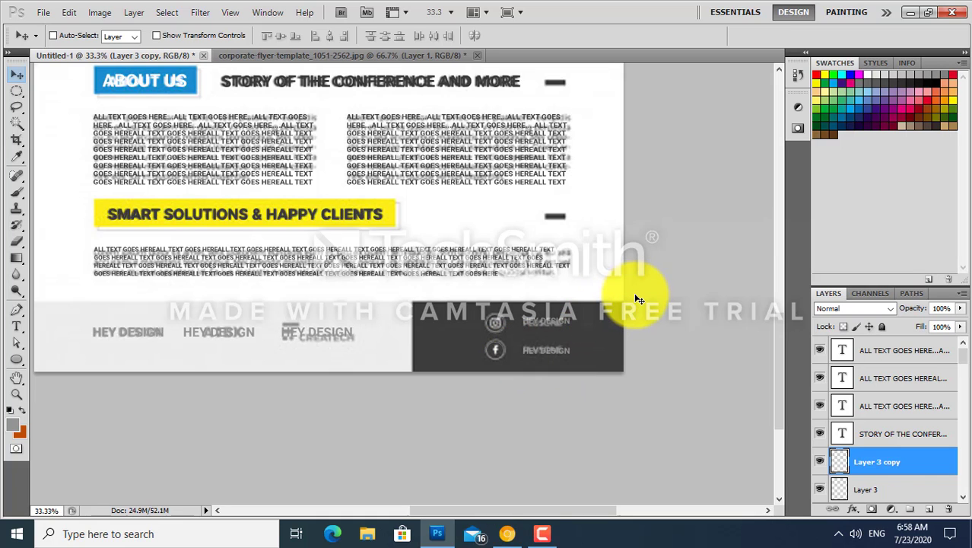
{"action": "key", "text": "ctrl+0"}
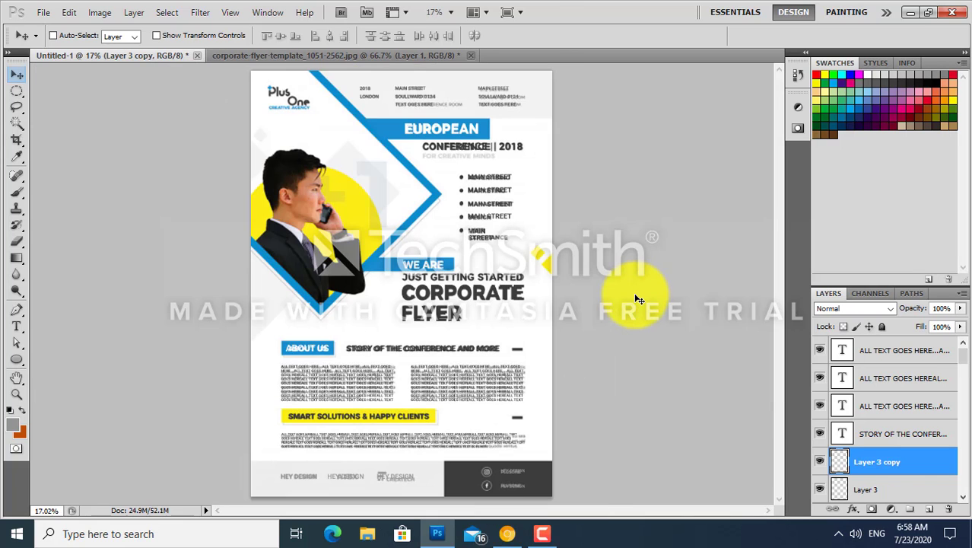
- Hide the bottom reference Layer 1 containing the businessman photo
{"action": "scroll", "coordinate": [902, 416], "scroll_direction": "down", "scroll_amount": 3}
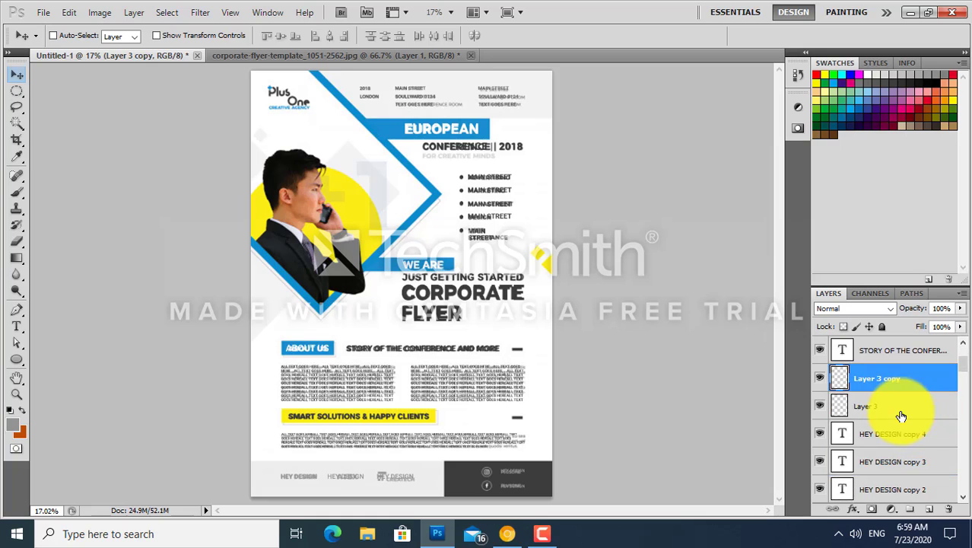
{"action": "scroll", "coordinate": [901, 416], "scroll_direction": "down", "scroll_amount": 3}
{"action": "scroll", "coordinate": [900, 401], "scroll_direction": "down", "scroll_amount": 3}
{"action": "left_click", "coordinate": [546, 326], "text": "ctrl"}
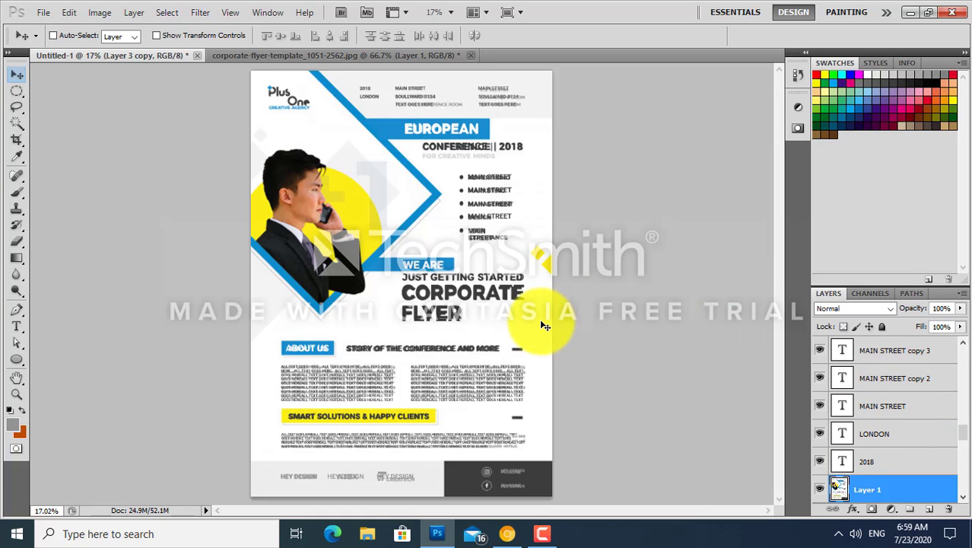
{"action": "left_click", "coordinate": [820, 489]}
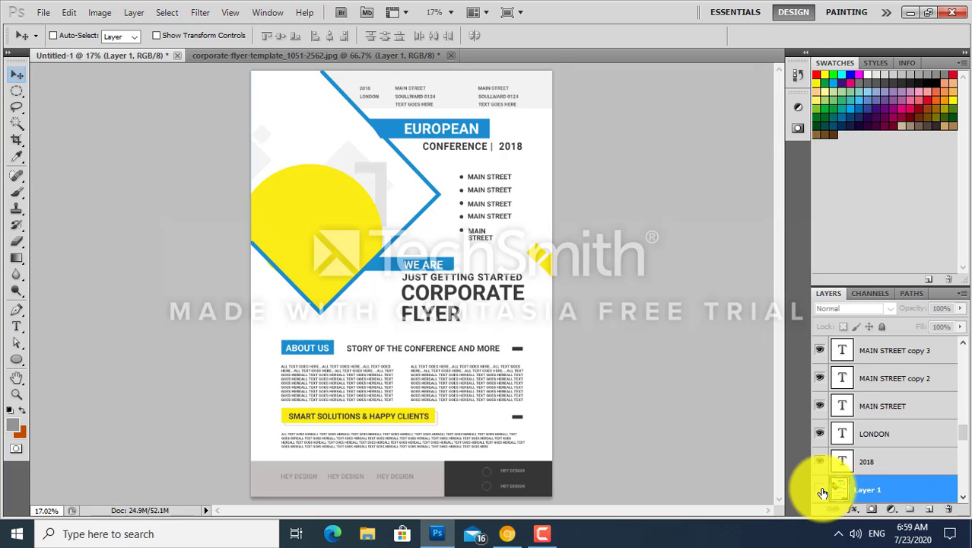
- Duplicate the small yellow circle (Shape 1) onto the frame beside the MAIN STREET list
{"action": "left_click", "coordinate": [397, 128], "text": "ctrl"}
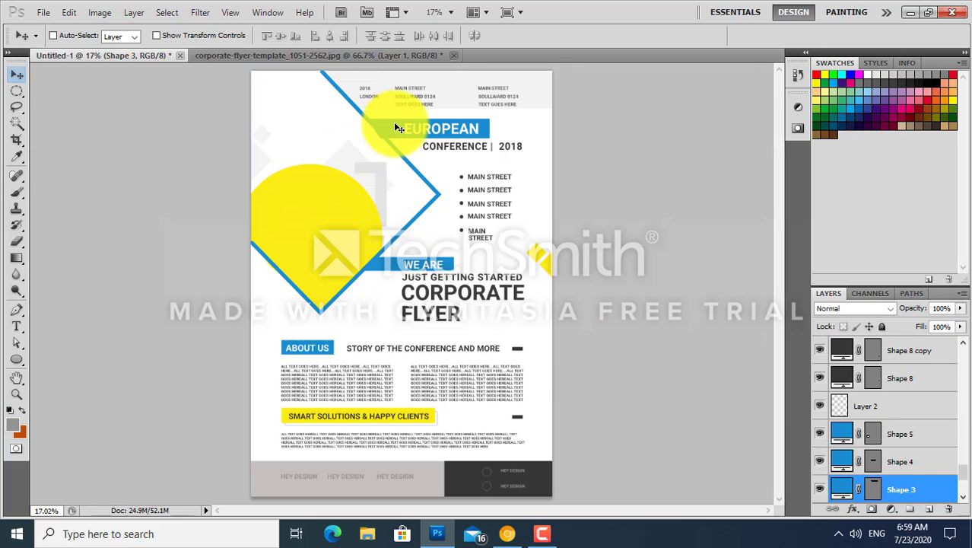
{"action": "key", "text": "ctrl+t"}
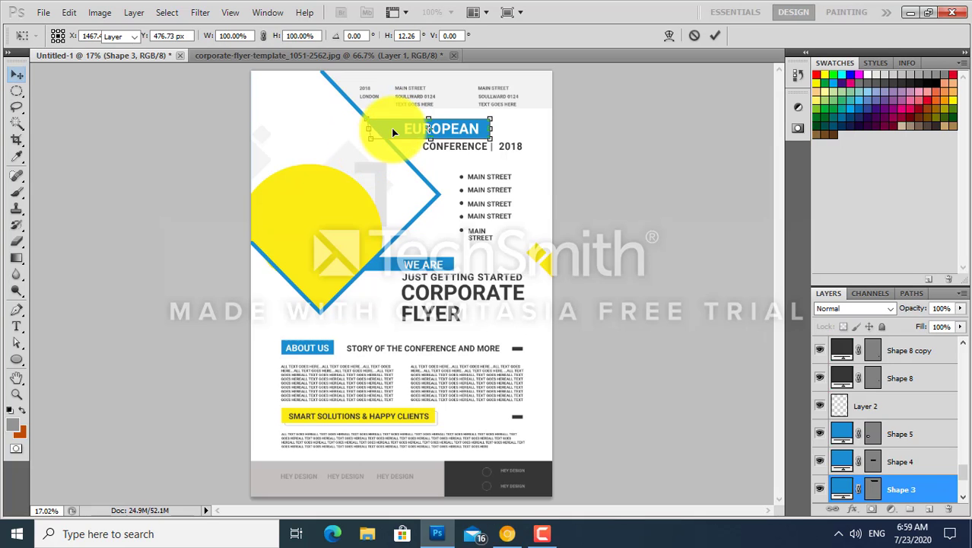
{"action": "double_click", "coordinate": [391, 128]}
{"action": "mouse_move", "coordinate": [504, 194]}
{"action": "left_mouse_down"}
{"action": "mouse_move", "coordinate": [441, 198]}
{"action": "mouse_move", "coordinate": [444, 232]}
{"action": "left_mouse_up"}
{"action": "left_click", "coordinate": [442, 198], "text": "ctrl"}
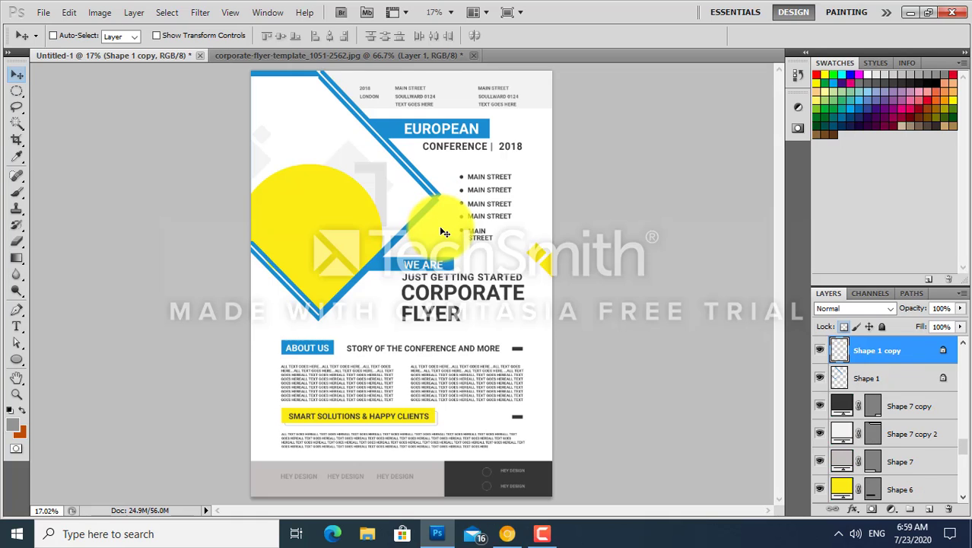
- Offset the stripe copy, fill it grey, and move the small yellow circle left
{"action": "key", "text": "Down"}
{"action": "key", "text": "Down"}
{"action": "key", "text": "Down"}
{"action": "key", "text": "Down"}
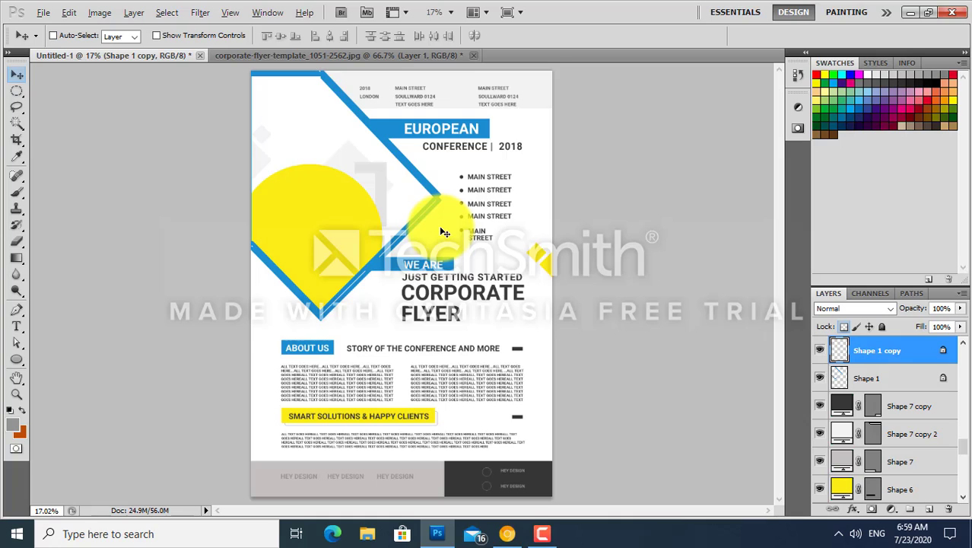
{"action": "key", "text": "alt+BackSpace"}
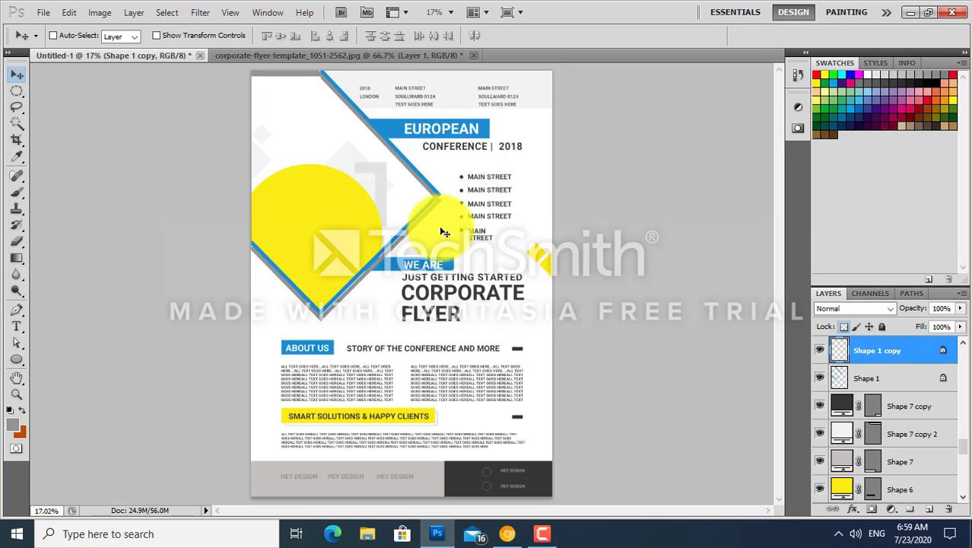
{"action": "mouse_move", "coordinate": [445, 232]}
{"action": "left_mouse_down"}
{"action": "mouse_move", "coordinate": [432, 227]}
{"action": "mouse_move", "coordinate": [431, 197]}
{"action": "left_mouse_up"}
- Erase stray parts of the diagonal frame stripe, including the orange line along it
{"action": "key", "text": "e"}
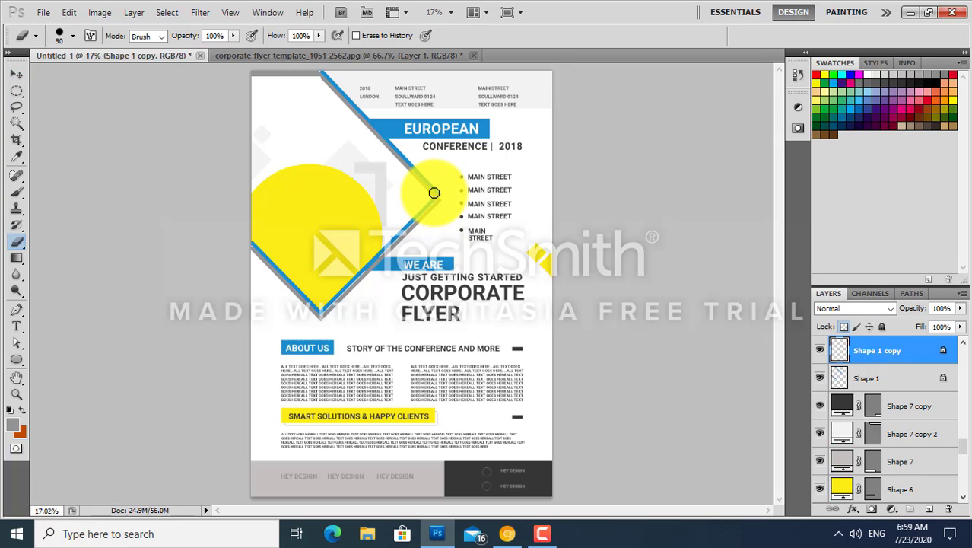
{"action": "mouse_move", "coordinate": [434, 194]}
{"action": "left_mouse_down"}
{"action": "mouse_move", "coordinate": [356, 133]}
{"action": "mouse_move", "coordinate": [382, 135]}
{"action": "mouse_move", "coordinate": [425, 178]}
{"action": "mouse_move", "coordinate": [322, 205]}
{"action": "left_mouse_up"}
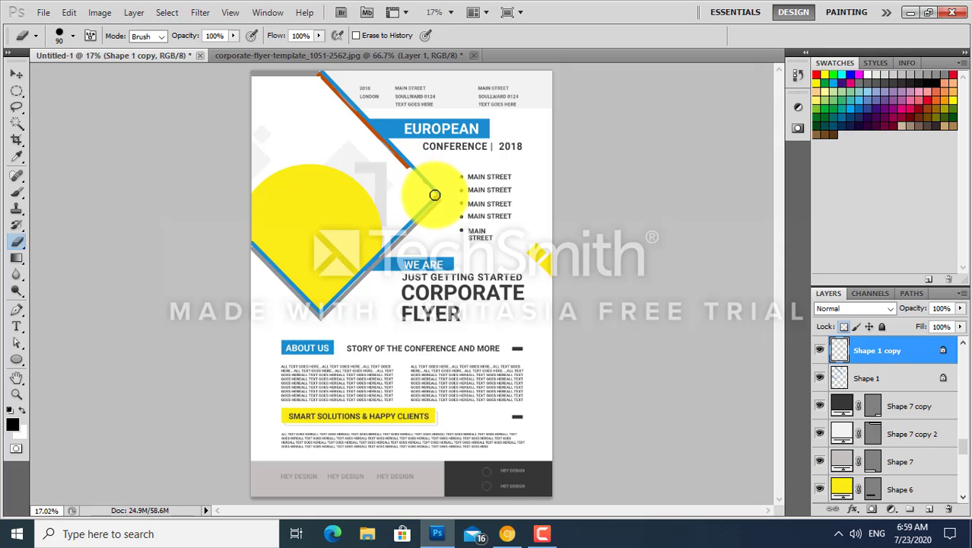
{"action": "mouse_move", "coordinate": [424, 184]}
{"action": "left_mouse_down"}
{"action": "mouse_move", "coordinate": [321, 91]}
{"action": "mouse_move", "coordinate": [346, 106]}
{"action": "mouse_move", "coordinate": [319, 72]}
{"action": "mouse_move", "coordinate": [334, 91]}
{"action": "mouse_move", "coordinate": [253, 72]}
{"action": "mouse_move", "coordinate": [250, 251]}
{"action": "left_mouse_up"}
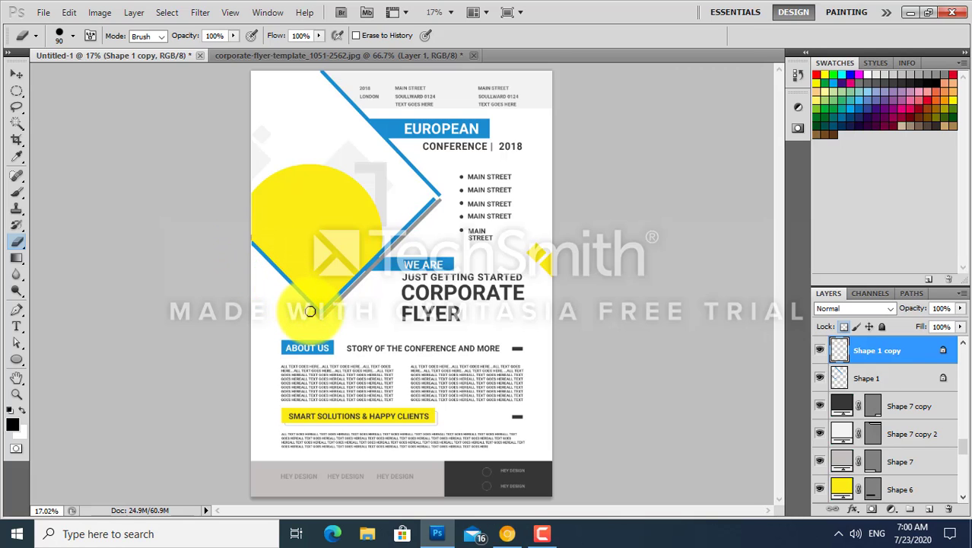
{"action": "left_click_drag", "start_coordinate": [315, 317], "coordinate": [317, 321]}
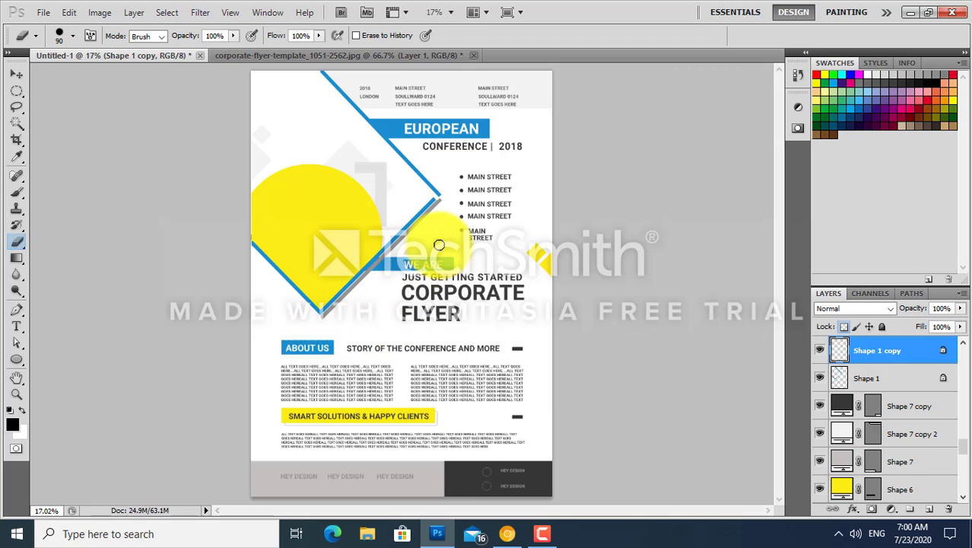
- Nudge the grey shadow copy right and down, then erase its stray upper part
{"action": "key", "text": "v"}
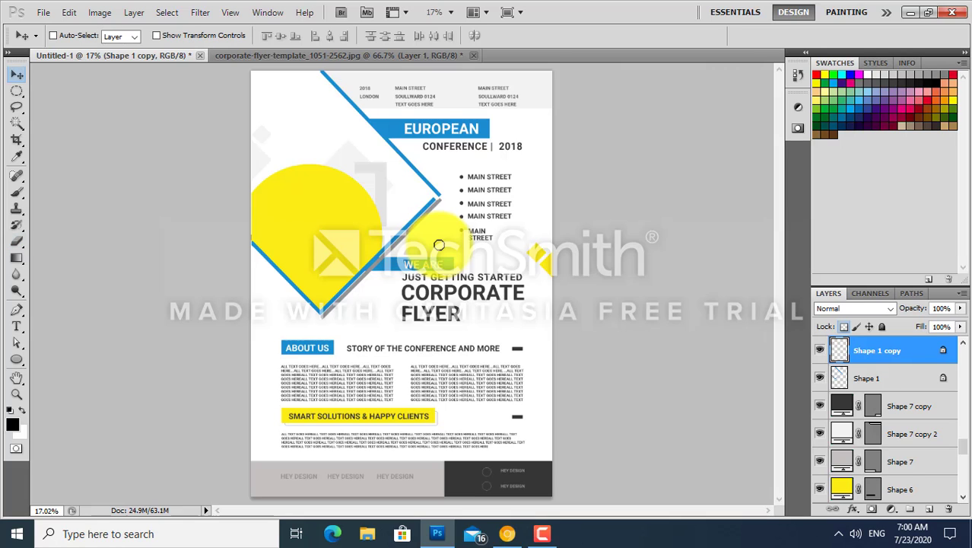
{"action": "key", "text": "Right"}
{"action": "key", "text": "Right"}
{"action": "key", "text": "Down"}
{"action": "key", "text": "Down"}
{"action": "key", "text": "Down"}
{"action": "key", "text": "Down"}
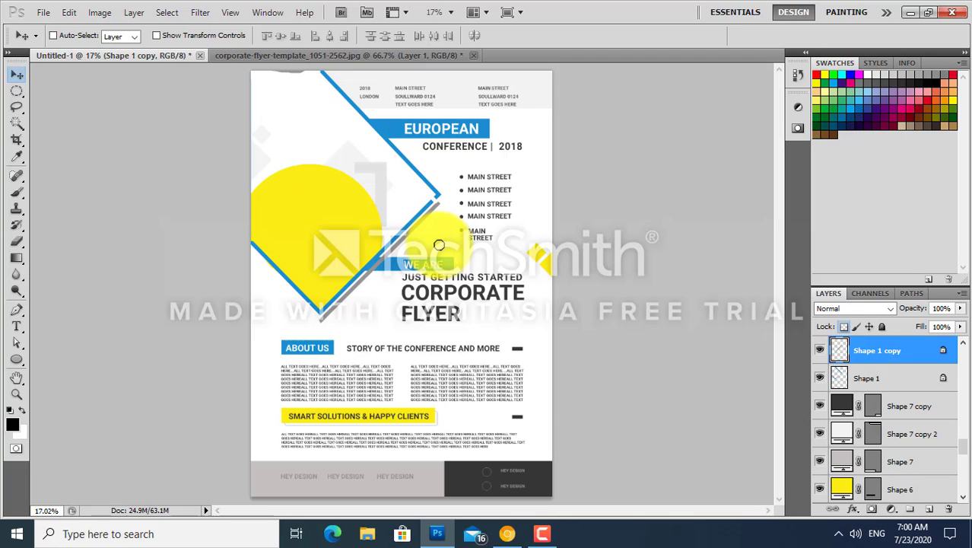
{"action": "mouse_move", "coordinate": [439, 245]}
{"action": "left_mouse_down"}
{"action": "mouse_move", "coordinate": [449, 229]}
{"action": "mouse_move", "coordinate": [440, 208]}
{"action": "left_mouse_up"}
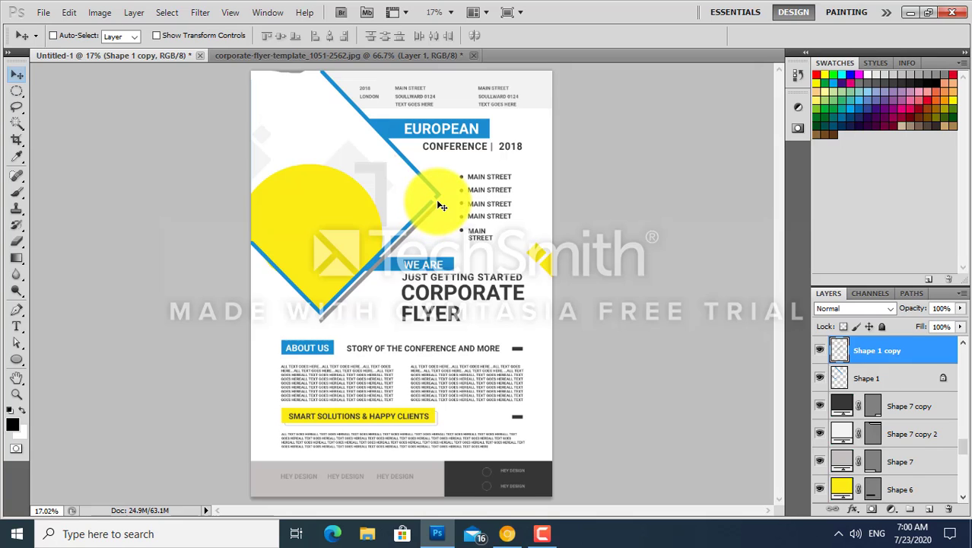
{"action": "key", "text": "e"}
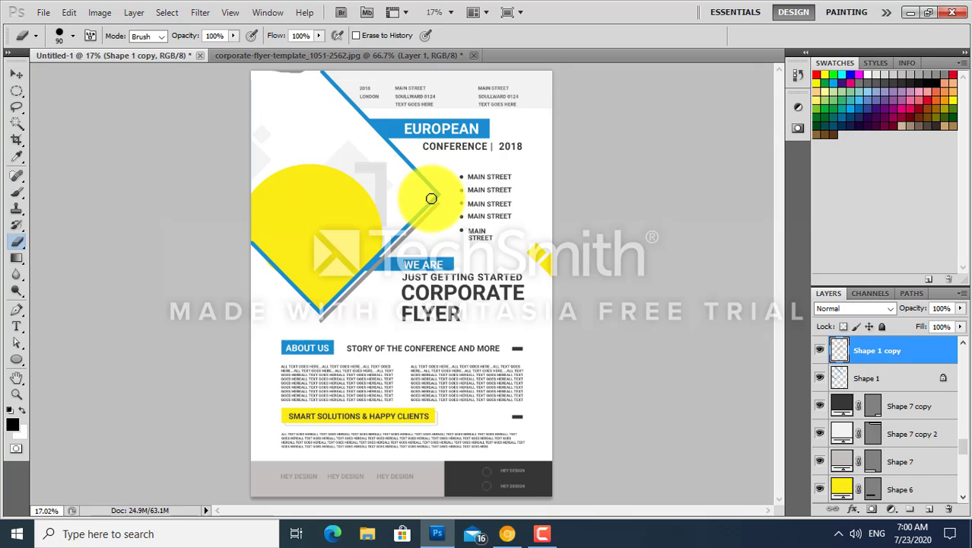
{"action": "left_click_drag", "start_coordinate": [431, 198], "coordinate": [298, 73]}
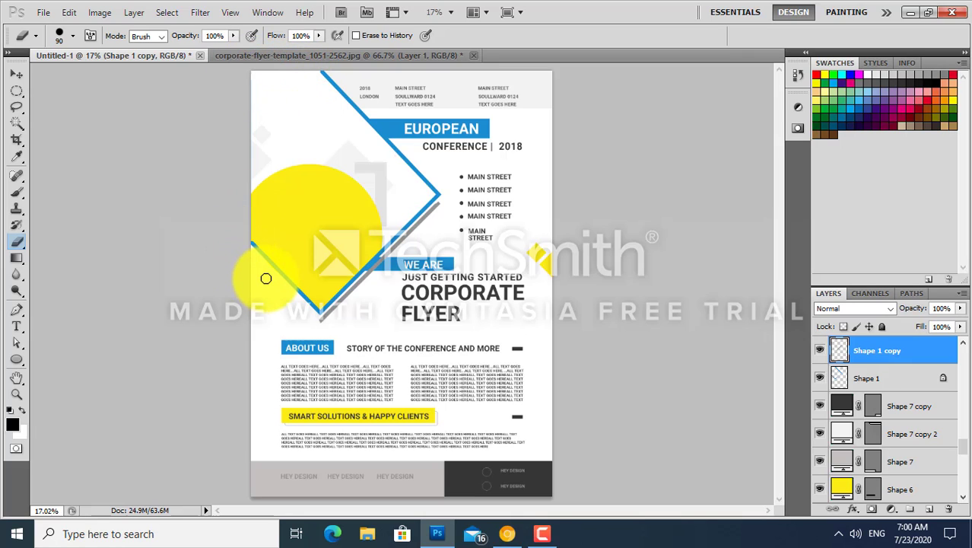
{"action": "key", "text": "v"}
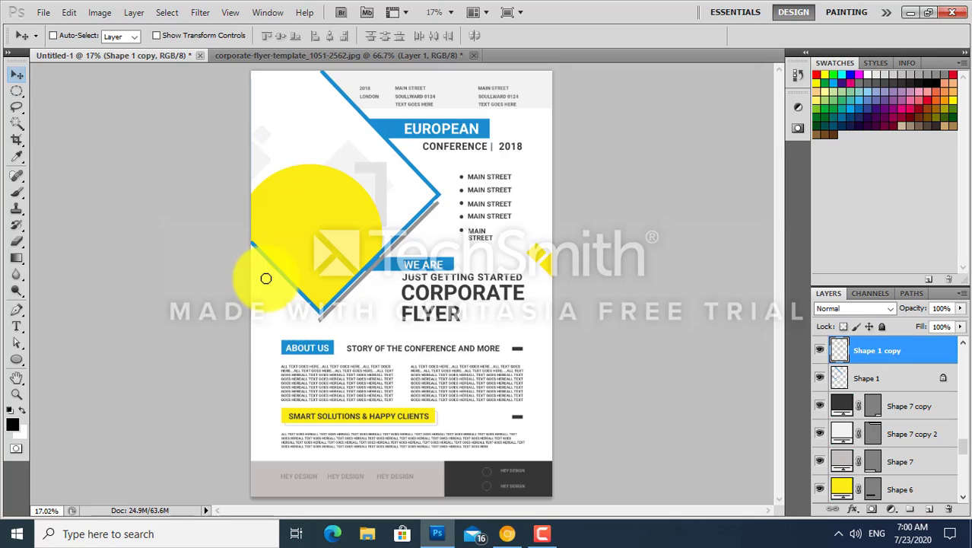
- Sample a light grey from the flyer, undo the canvas fill, and enlarge the eraser to 400 px
{"action": "key", "text": "i"}
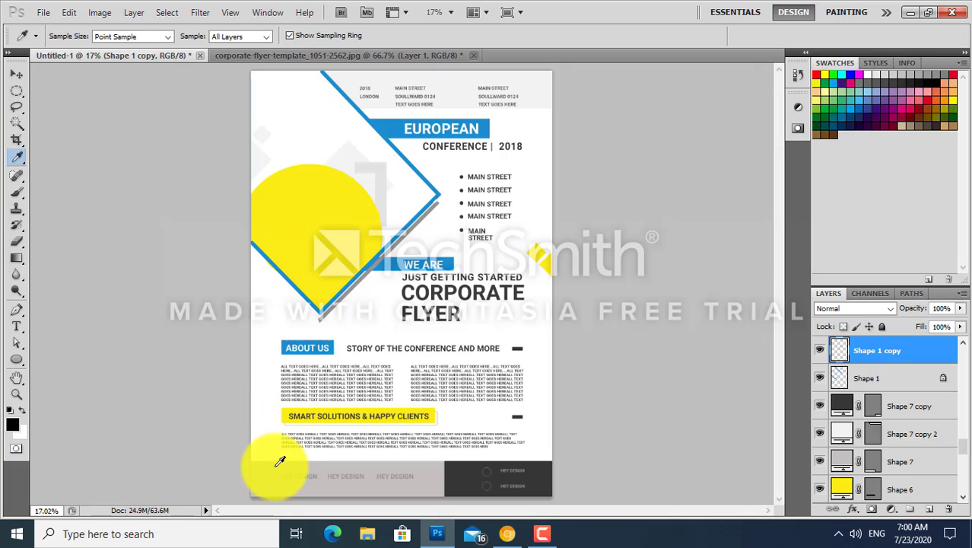
{"action": "left_click", "coordinate": [269, 467]}
{"action": "key", "text": "alt+BackSpace"}
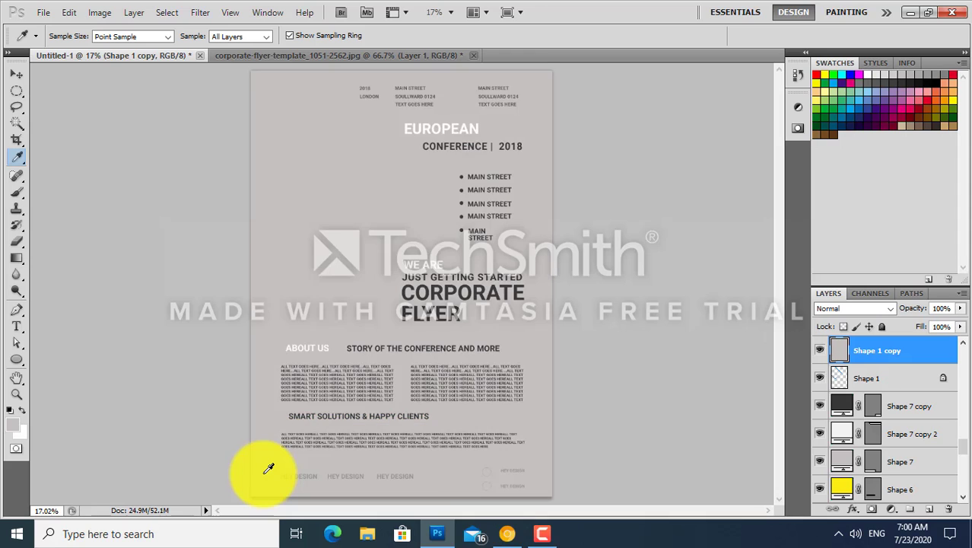
{"action": "key", "text": "ctrl+z"}
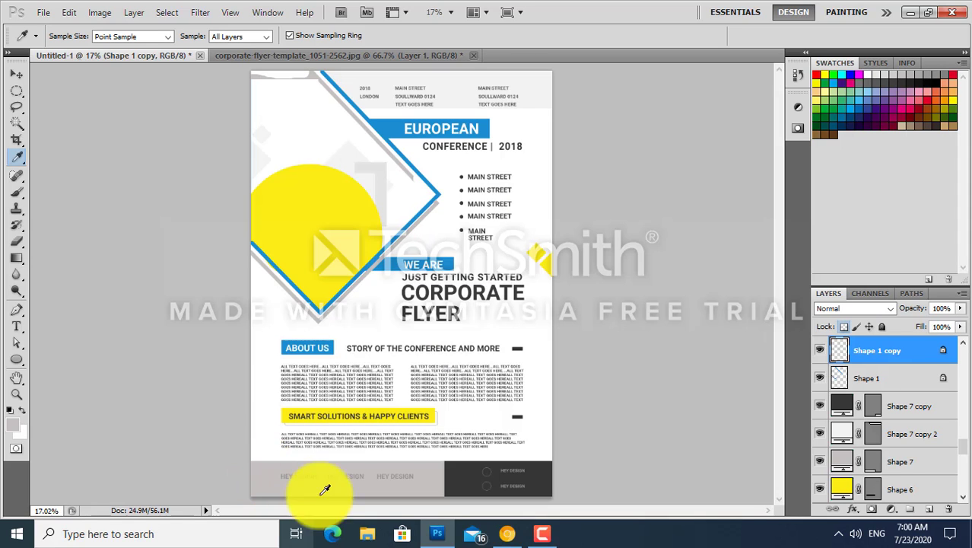
{"action": "key", "text": "e"}
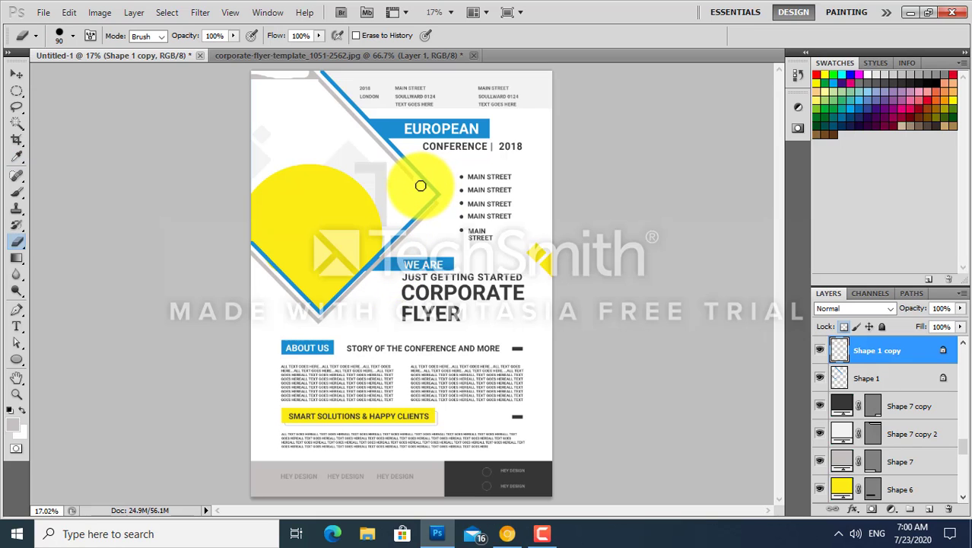
{"action": "key", "text": "bracketright"}
{"action": "key", "text": "bracketright"}
{"action": "key", "text": "bracketright"}
{"action": "key", "text": "bracketright"}
{"action": "key", "text": "bracketright"}
{"action": "key", "text": "bracketright"}
{"action": "key", "text": "bracketright"}
{"action": "key", "text": "bracketright"}
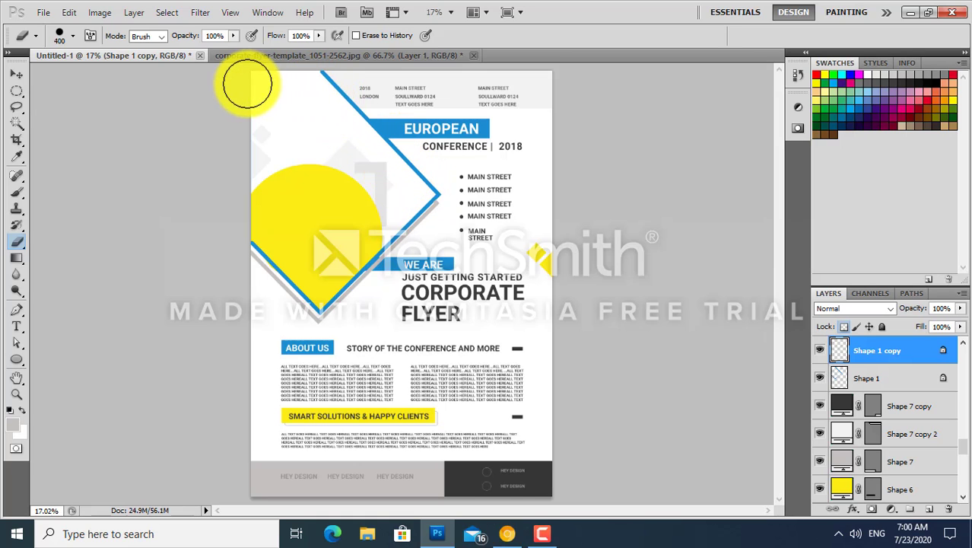
- Scale the shadow copy to about 96%, shift it slightly, and send it below Shape 1
{"action": "key", "text": "ctrl+t"}
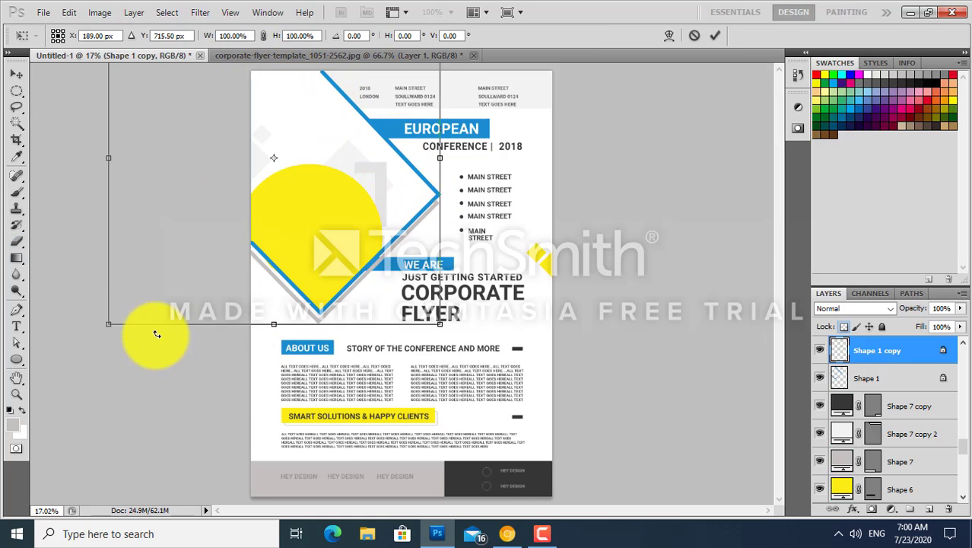
{"action": "left_click_drag", "start_coordinate": [109, 323], "coordinate": [131, 322]}
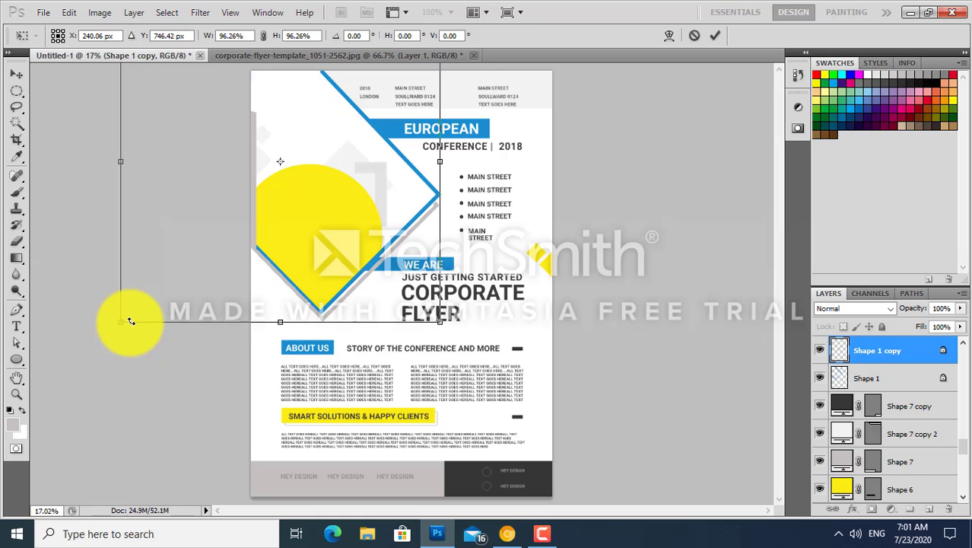
{"action": "left_click_drag", "start_coordinate": [131, 321], "coordinate": [131, 320]}
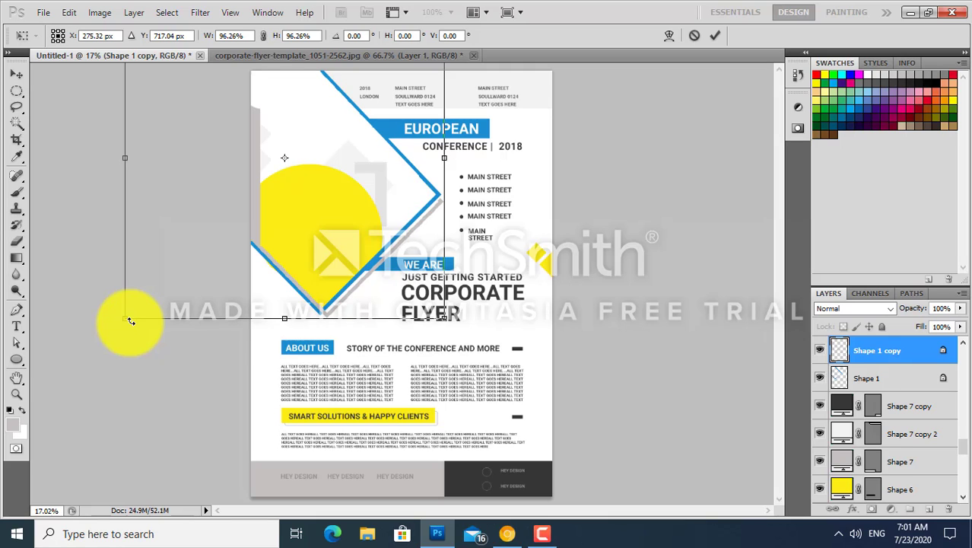
{"action": "key", "text": "Return"}
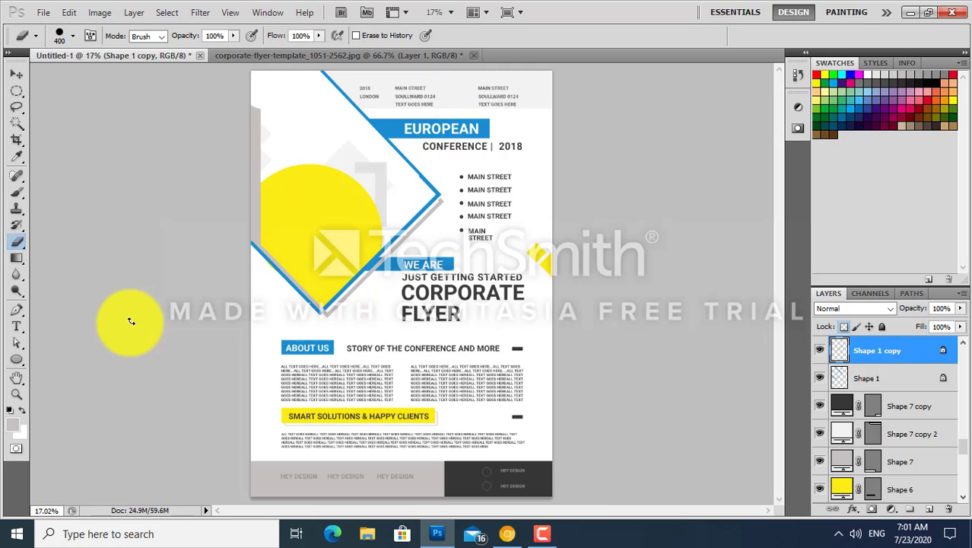
{"action": "key", "text": "v"}
{"action": "key", "text": "ctrl+bracketleft"}
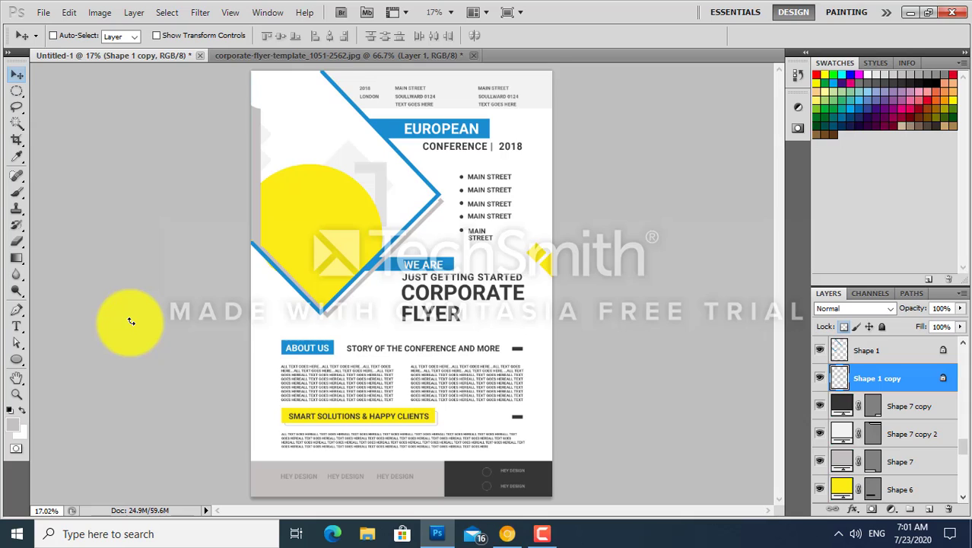
- Move Shape 1 copy two levels further down the layer stack and set it to 50% opacity
{"action": "key", "text": "ctrl+bracketleft"}
{"action": "key", "text": "ctrl+bracketleft"}
{"action": "key", "text": "ctrl+bracketleft"}
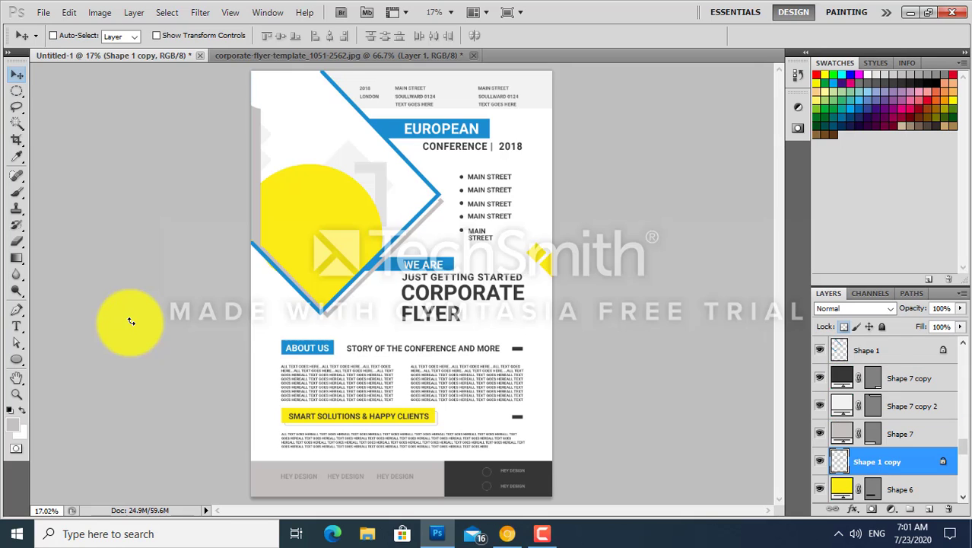
{"action": "key", "text": "ctrl+bracketleft"}
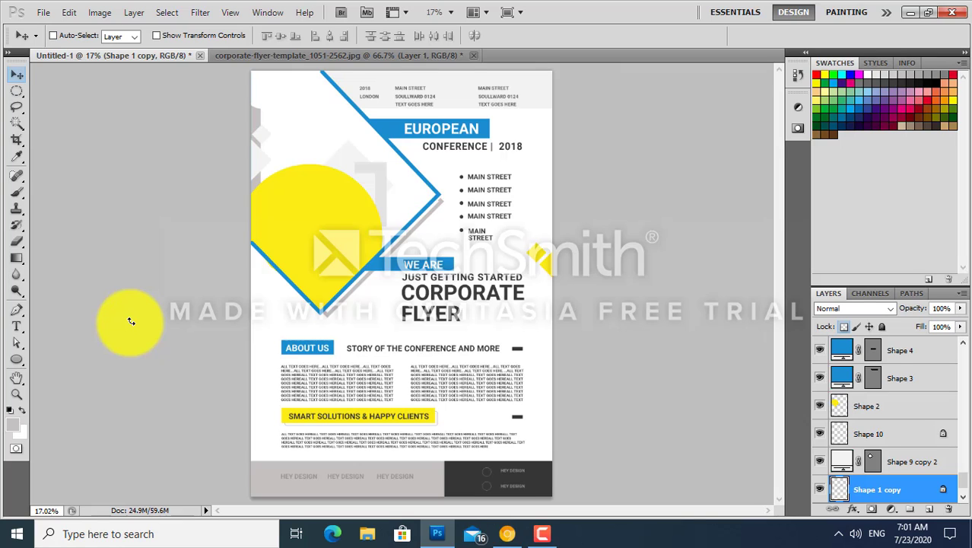
{"action": "key", "text": "e"}
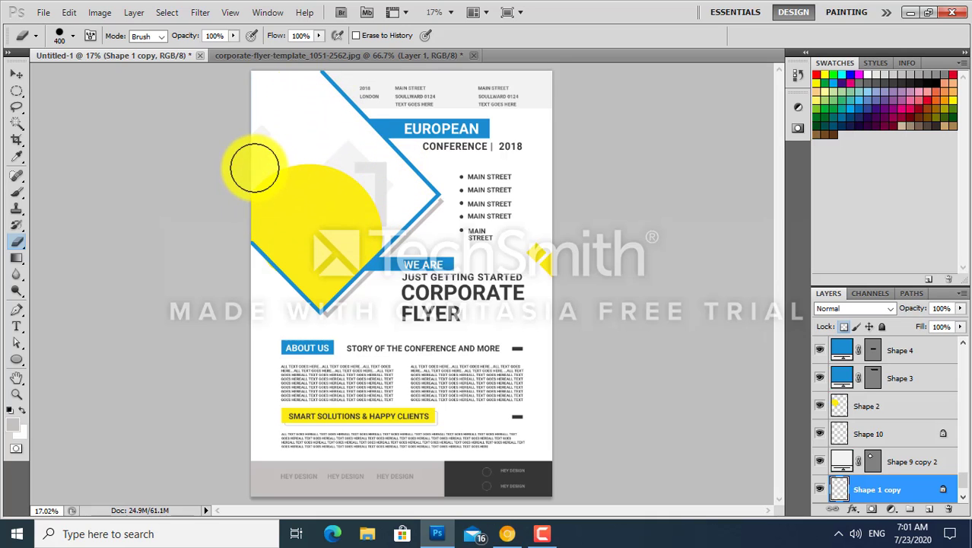
{"action": "key", "text": "5"}
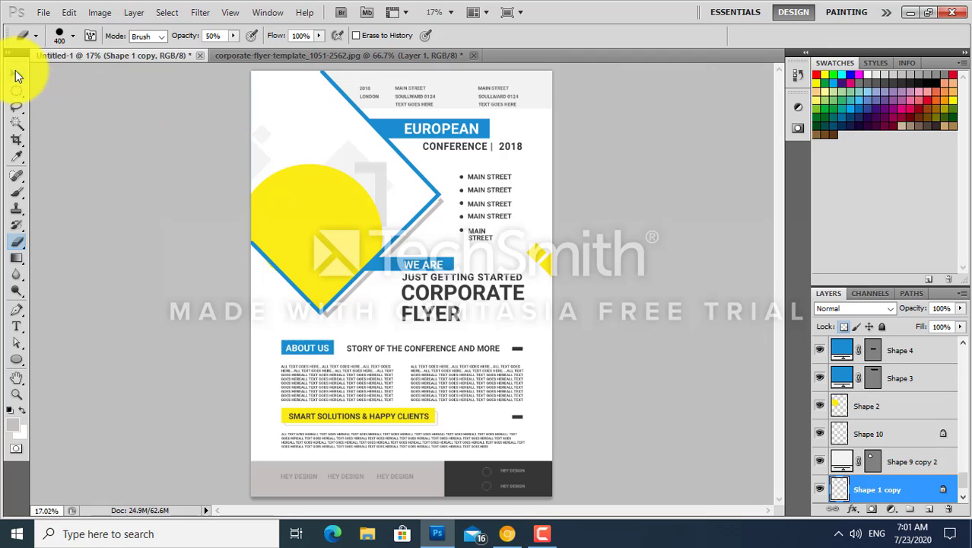
{"action": "left_click", "coordinate": [16, 74]}
{"action": "key", "text": "5"}
{"action": "left_click_drag", "start_coordinate": [373, 187], "coordinate": [390, 199]}
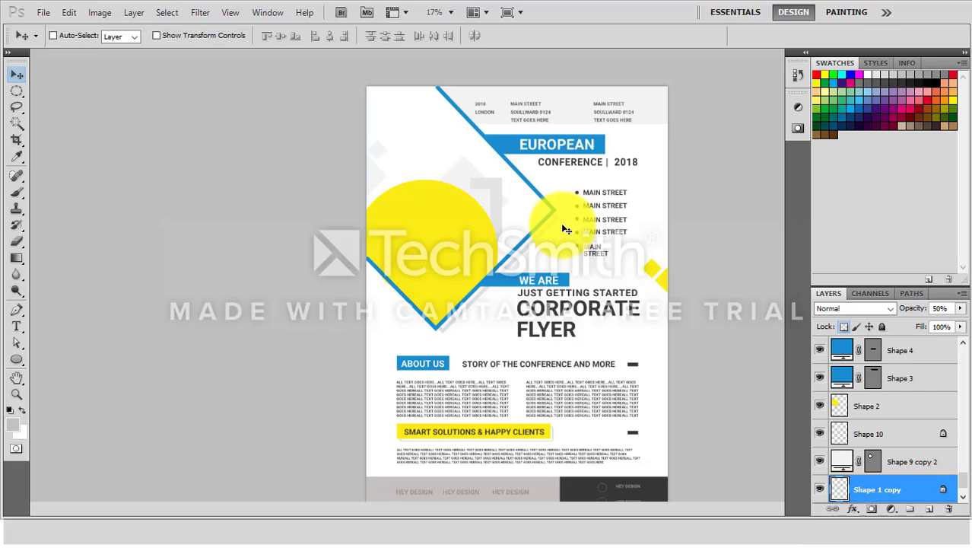
{"action": "key", "text": "f"}
{"action": "key", "text": "f"}
{"action": "scroll", "coordinate": [567, 229], "scroll_direction": "up", "scroll_amount": 2}
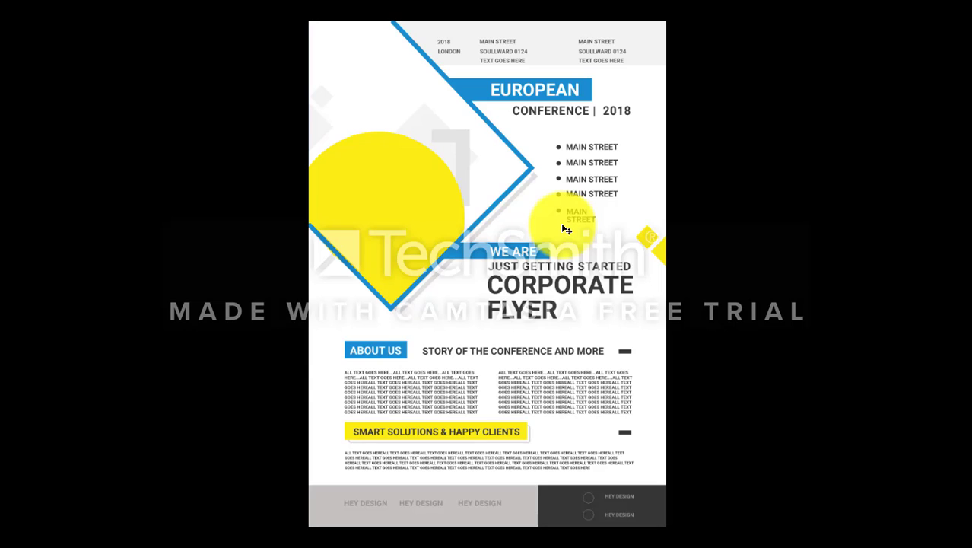
{"action": "key", "text": "f"}
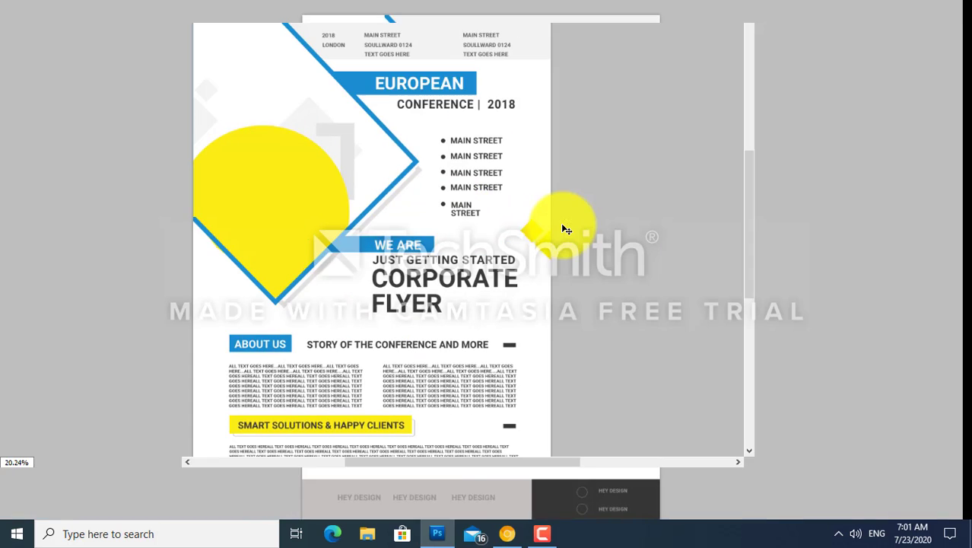
{"action": "left_click", "coordinate": [543, 532]}
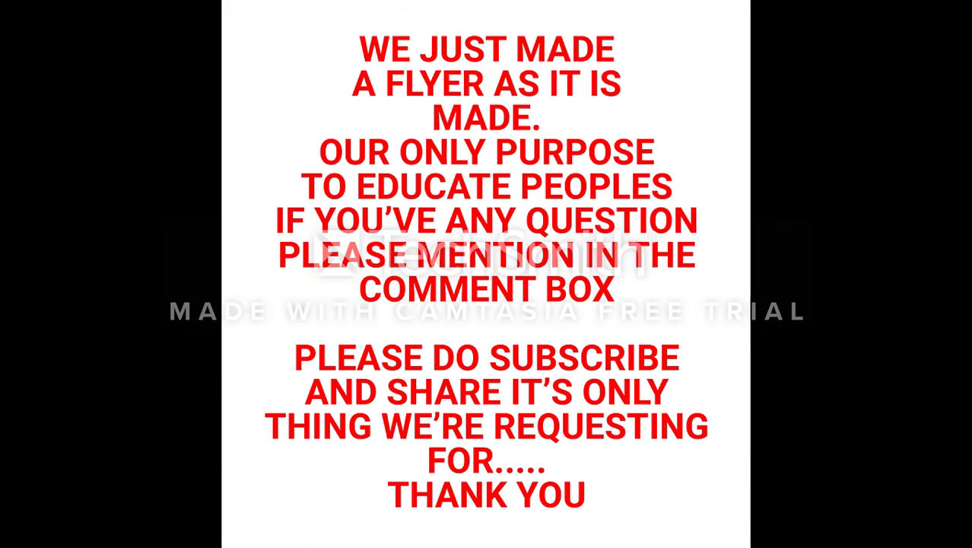